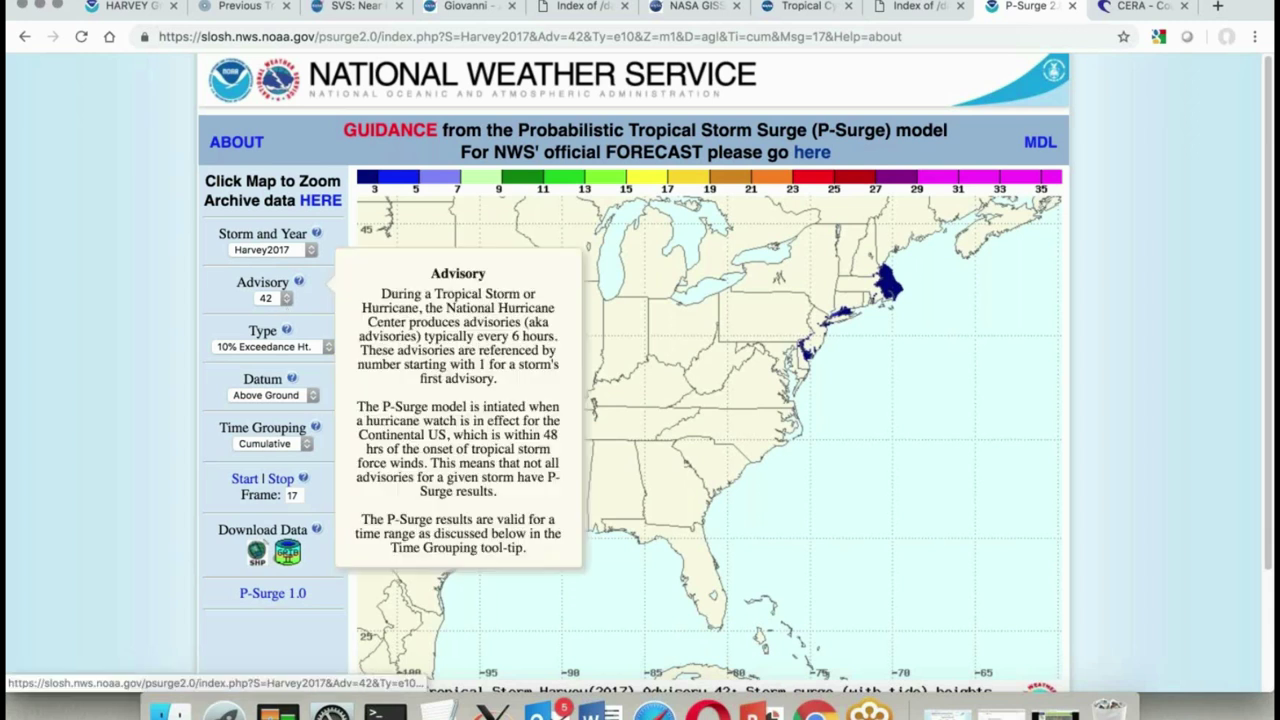
Review the Type setting of the Harvey2017 Advisory 42 P-Surge map and start the storm surge animation.
left_click(308, 349)
left_click(310, 347)
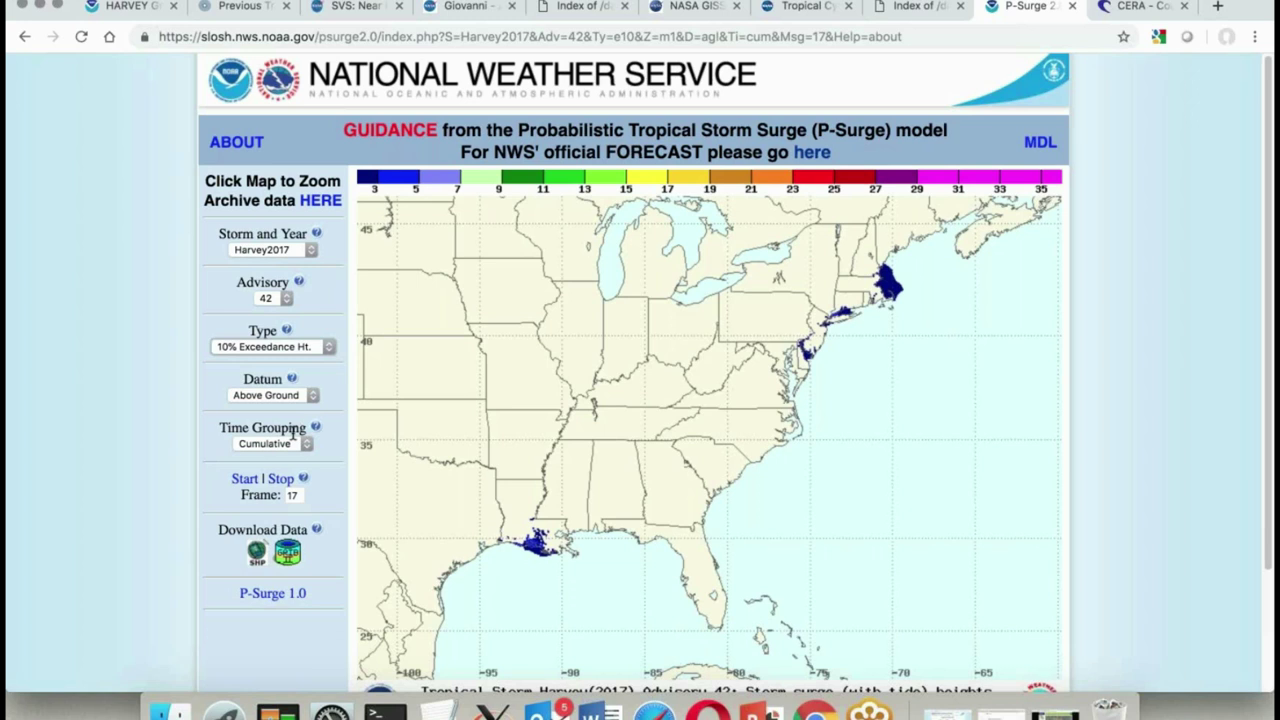
left_click(256, 483)
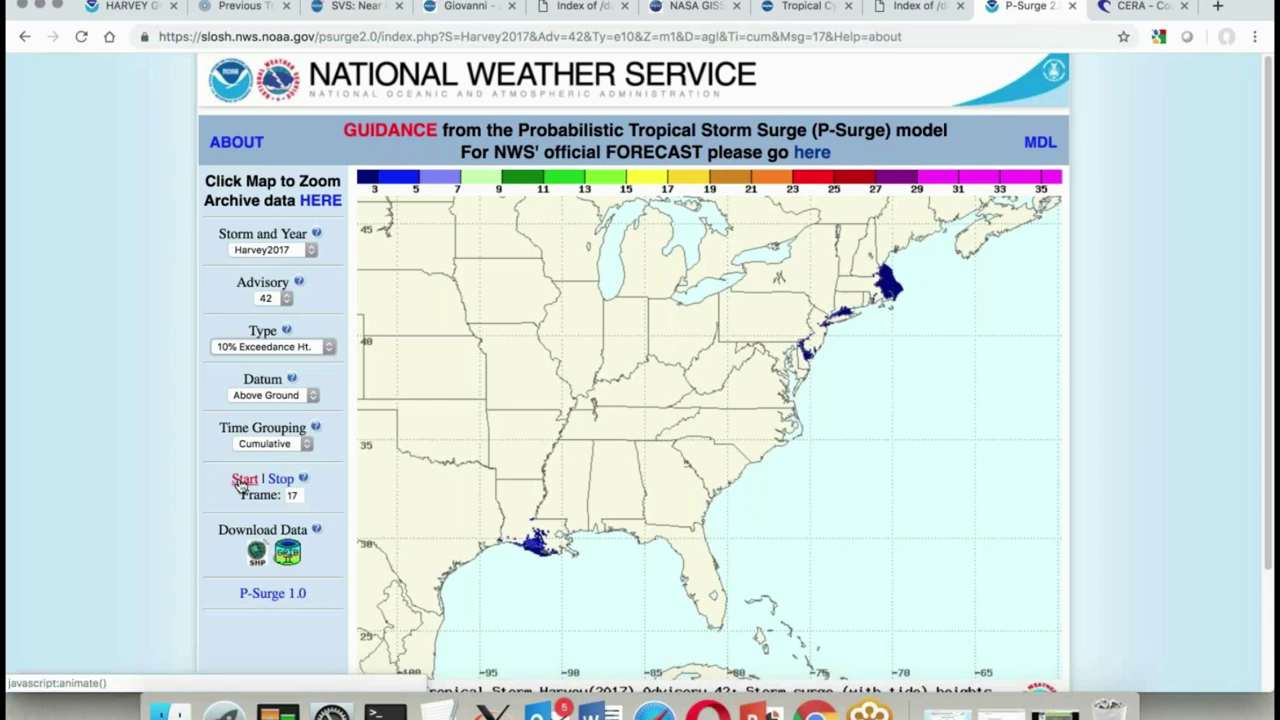
scroll(242, 484, "down", 1)
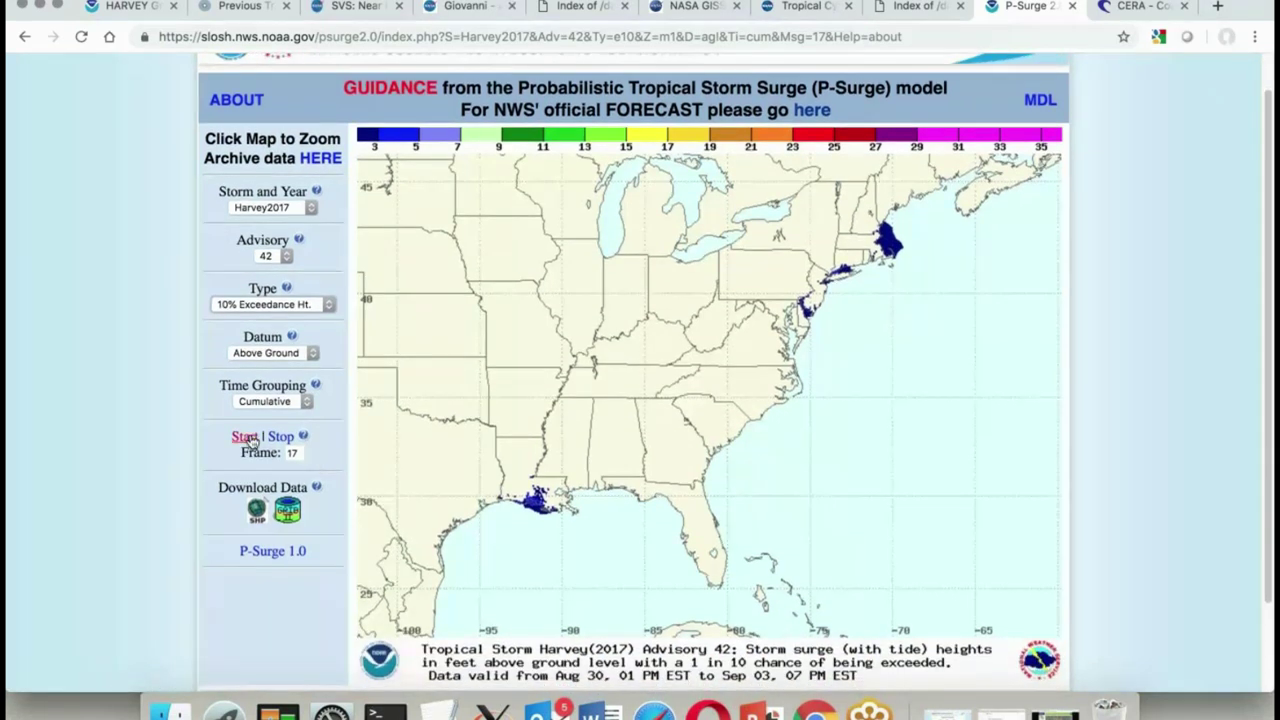
left_click(245, 439)
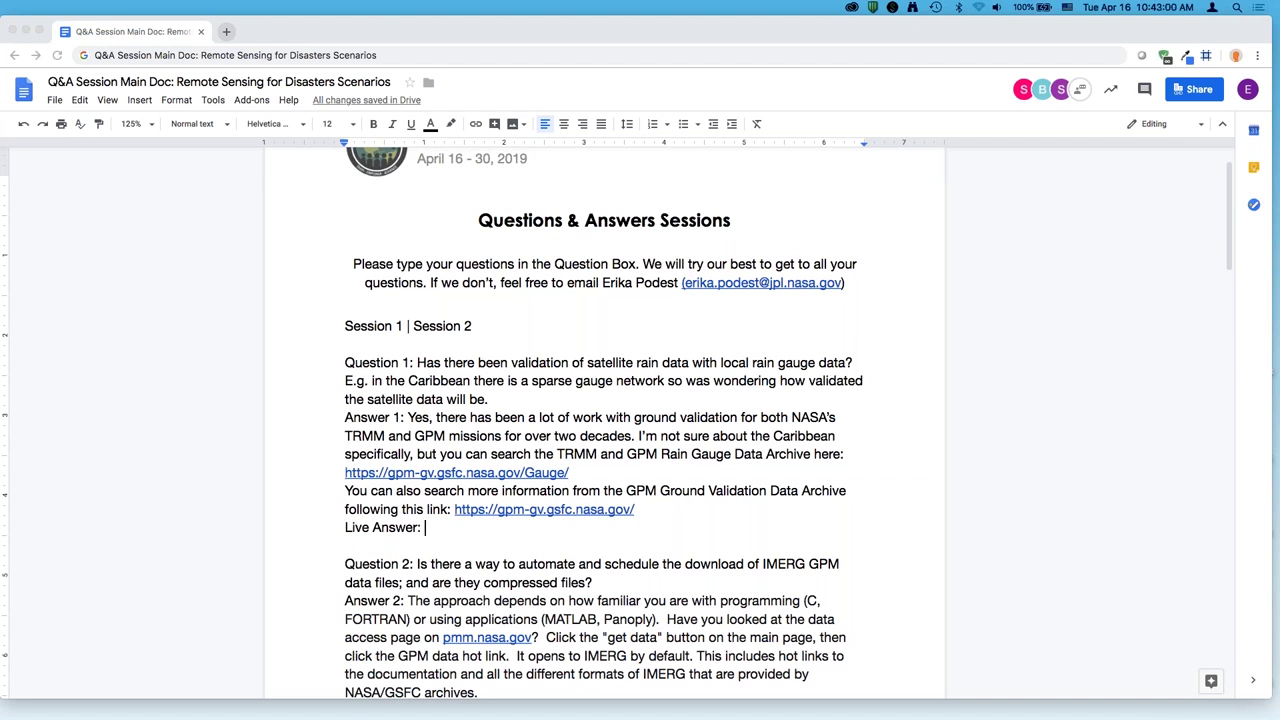
In Question 1's live answer, write "IMERG data - the late, final version you get. They have rain gauge data merged into them.".
left_click(645, 521)
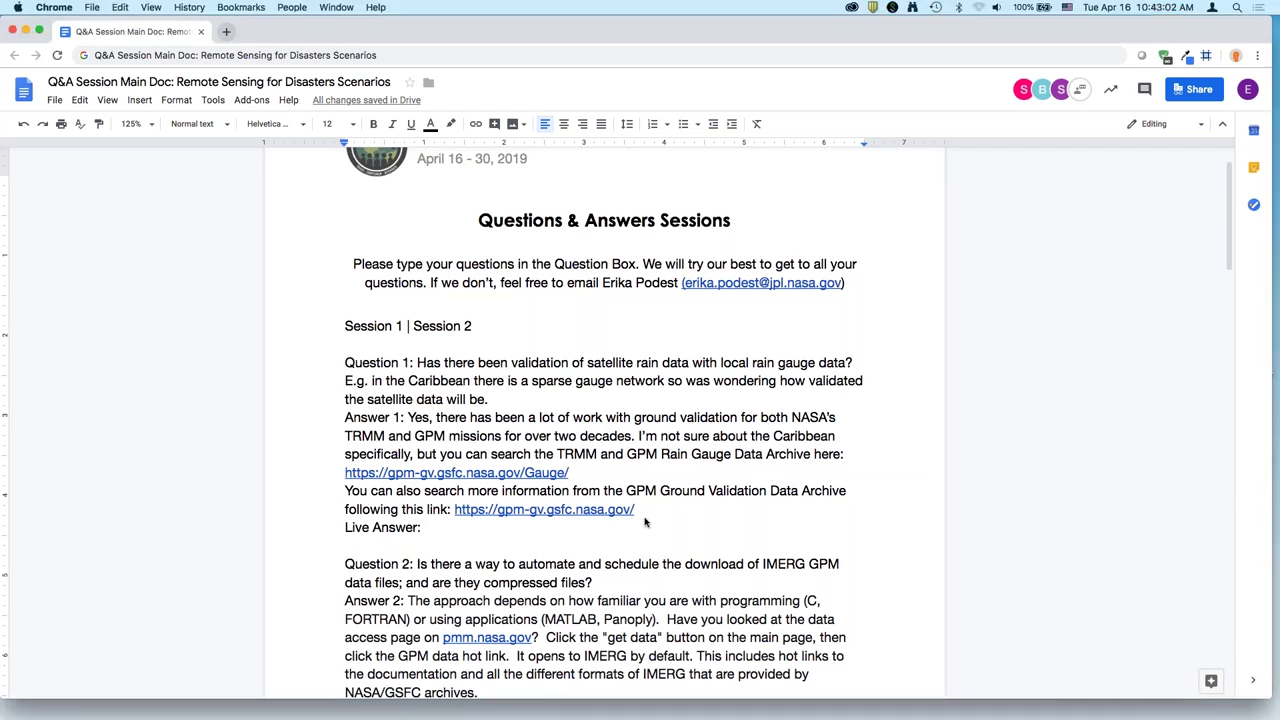
type("IMERG data - the late, fina")
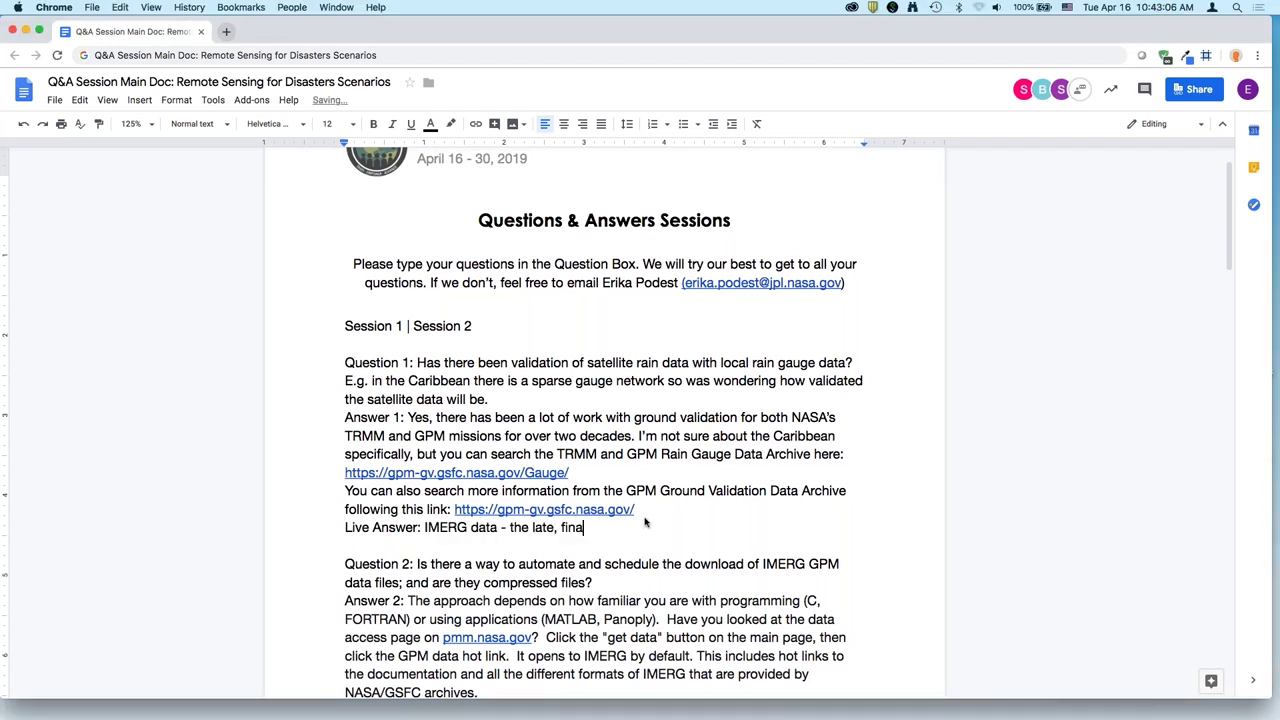
type("l version you get. They have rain da")
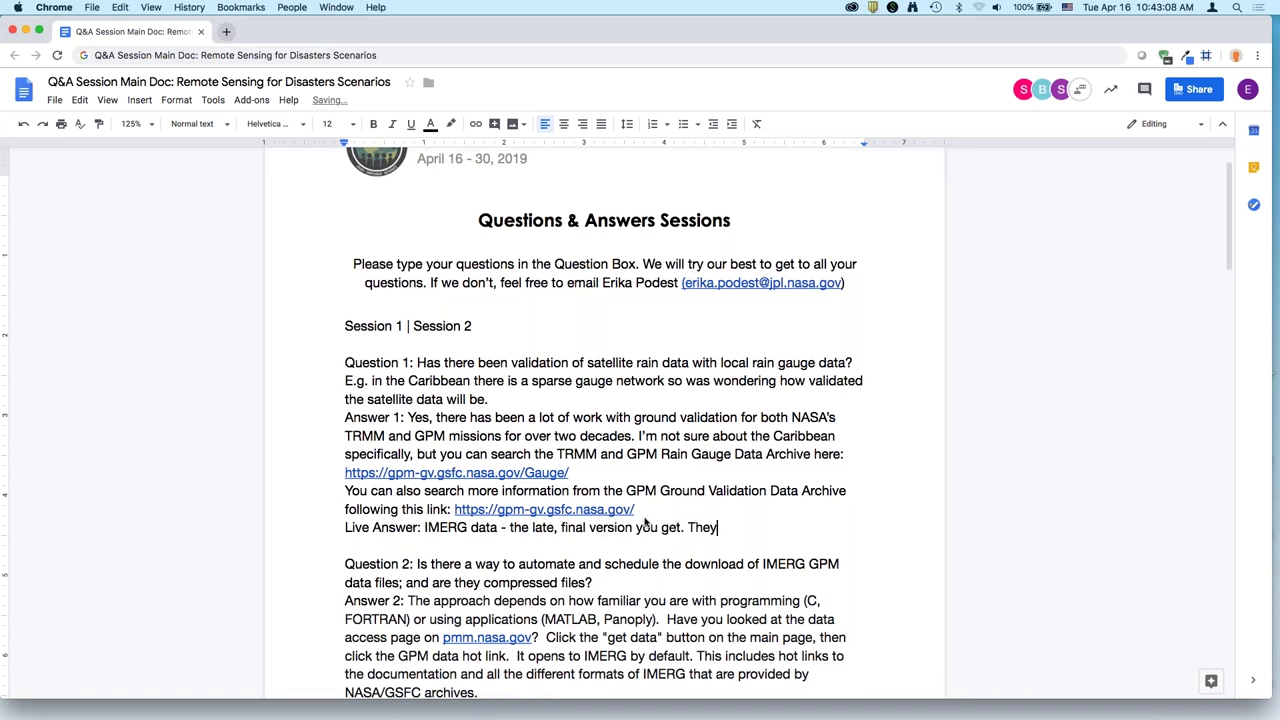
key("BackSpace")
key("BackSpace")
type("gauge data merged into them. o")
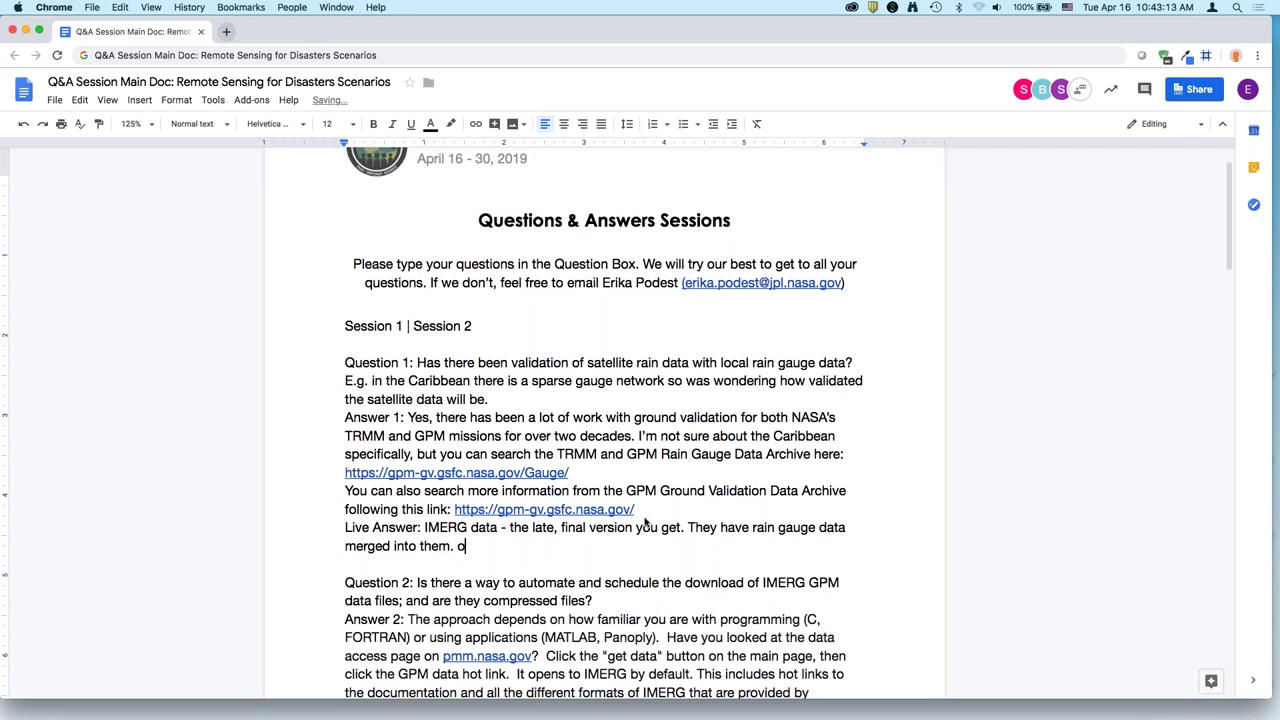
Continue Question 1's live answer with "1 month of rain data is collected from GPCC and they are assimilated with satellite merged data.".
key("BackSpace")
type("1 month of")
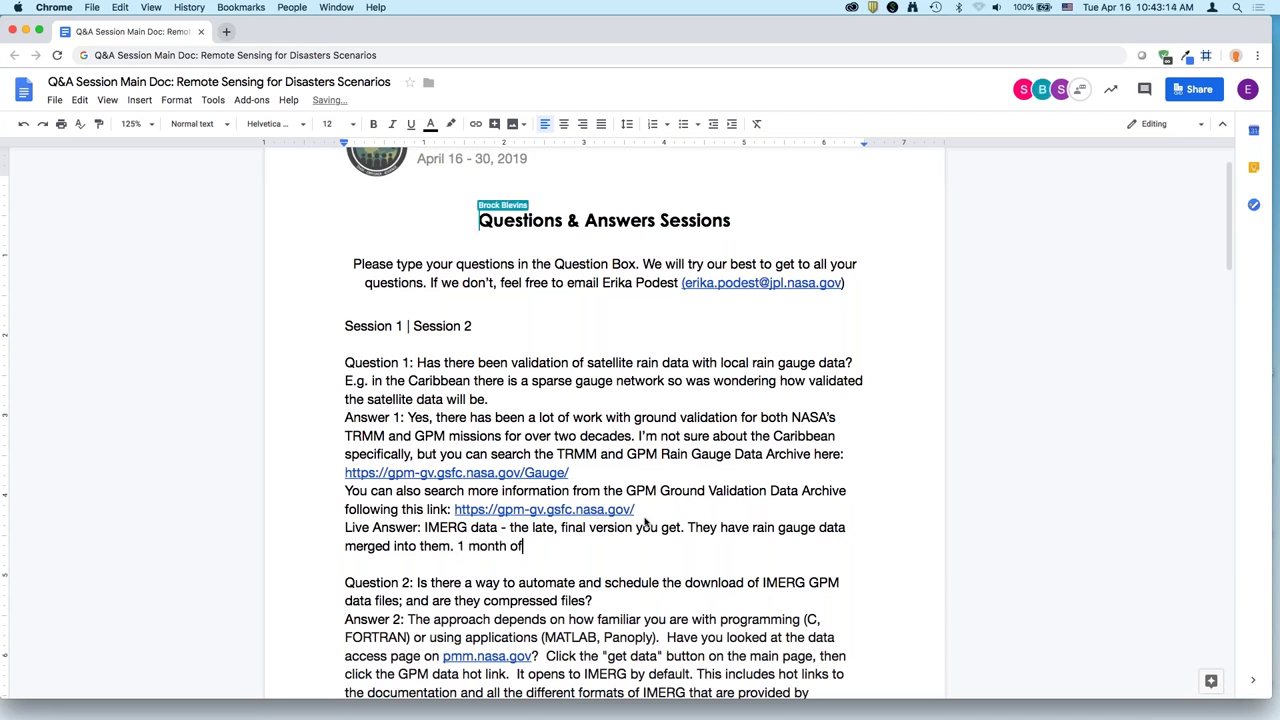
type(" rain data is colle")
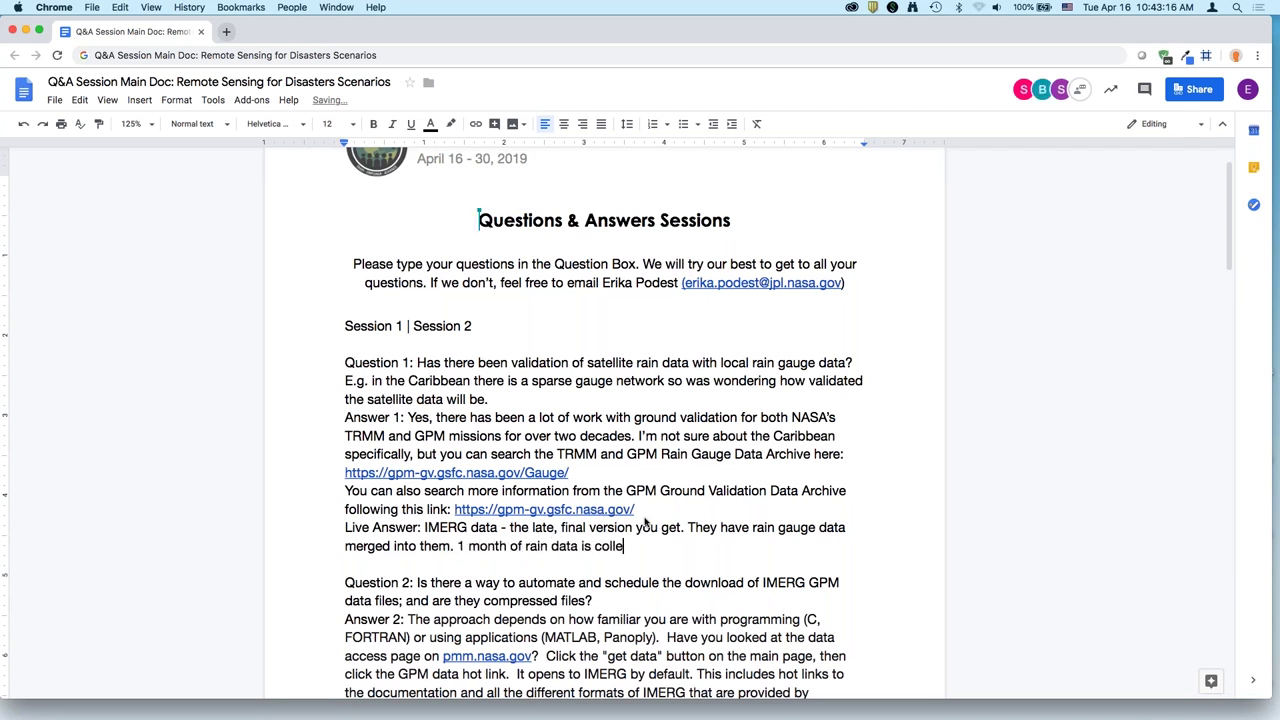
type("cted from GPCC a")
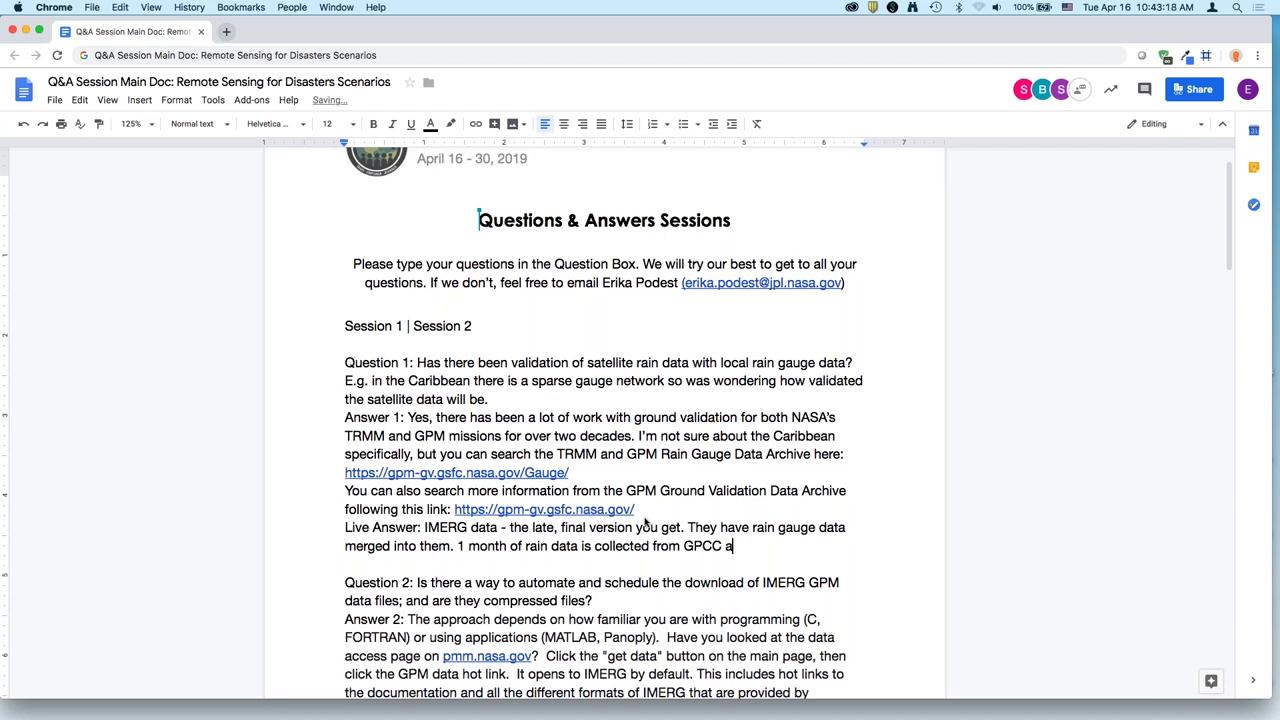
type("nd they are assimil")
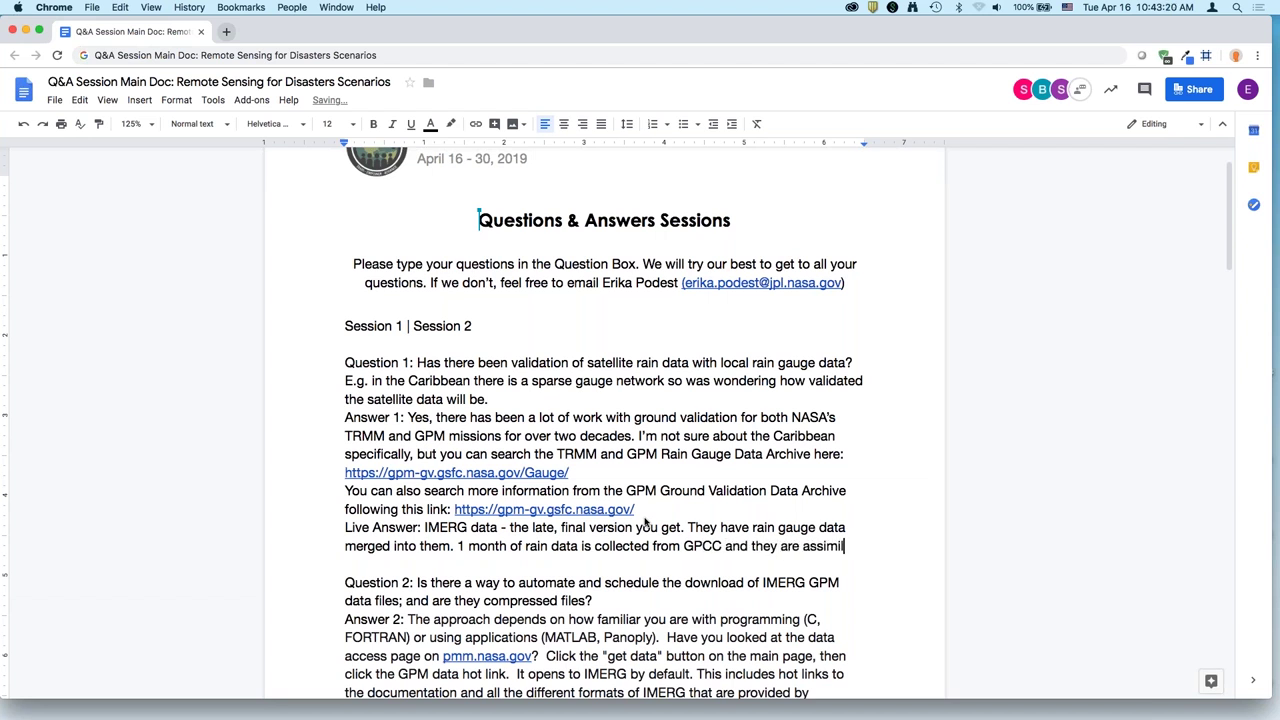
type("ated with satellite mer")
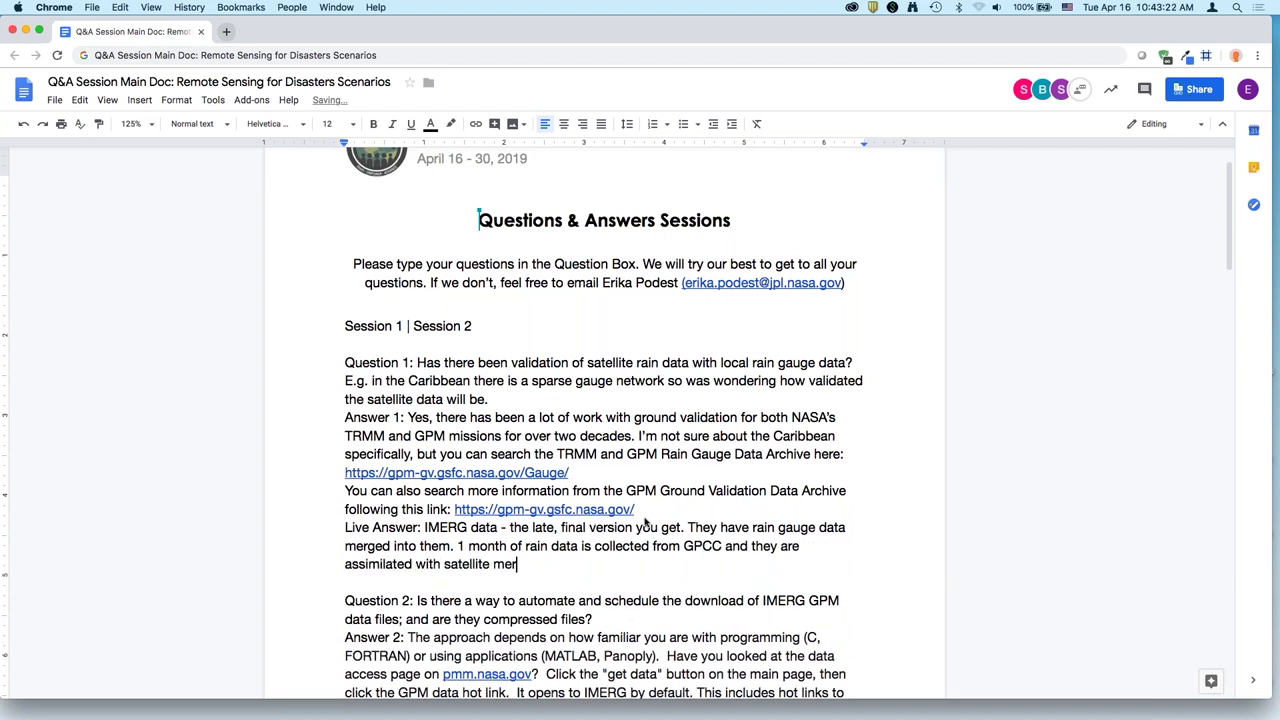
type("ged data. What you se")
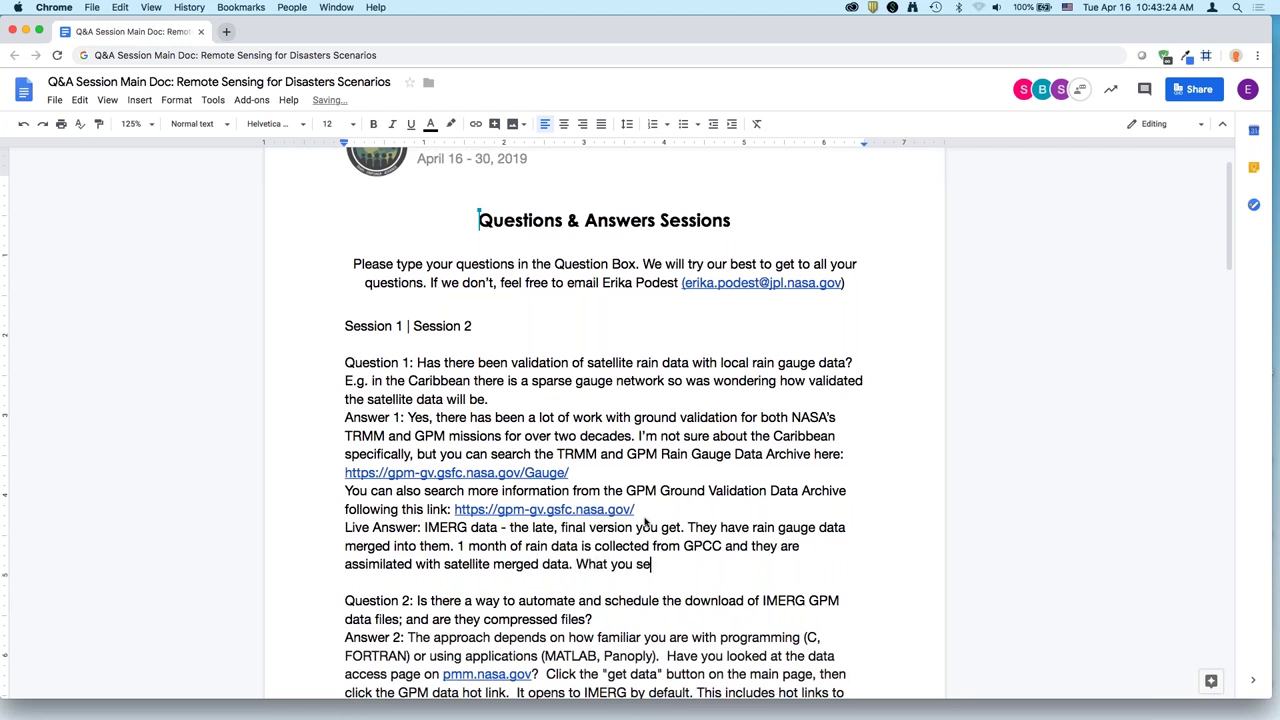
Continue with "What you see over land from IMERG, there are rain gauges included. This is for the final version. Early and late version they do not".
type("e over land from lMERG, there are rain gau")
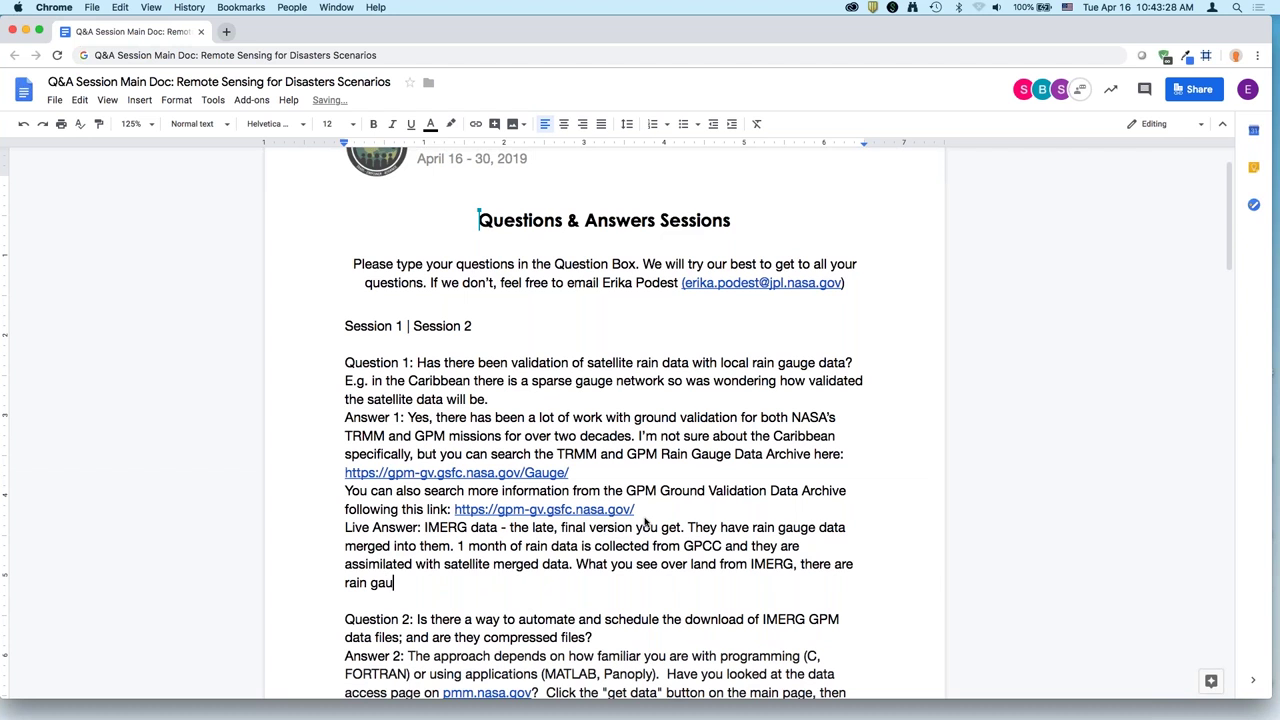
type("ges included. This is for the")
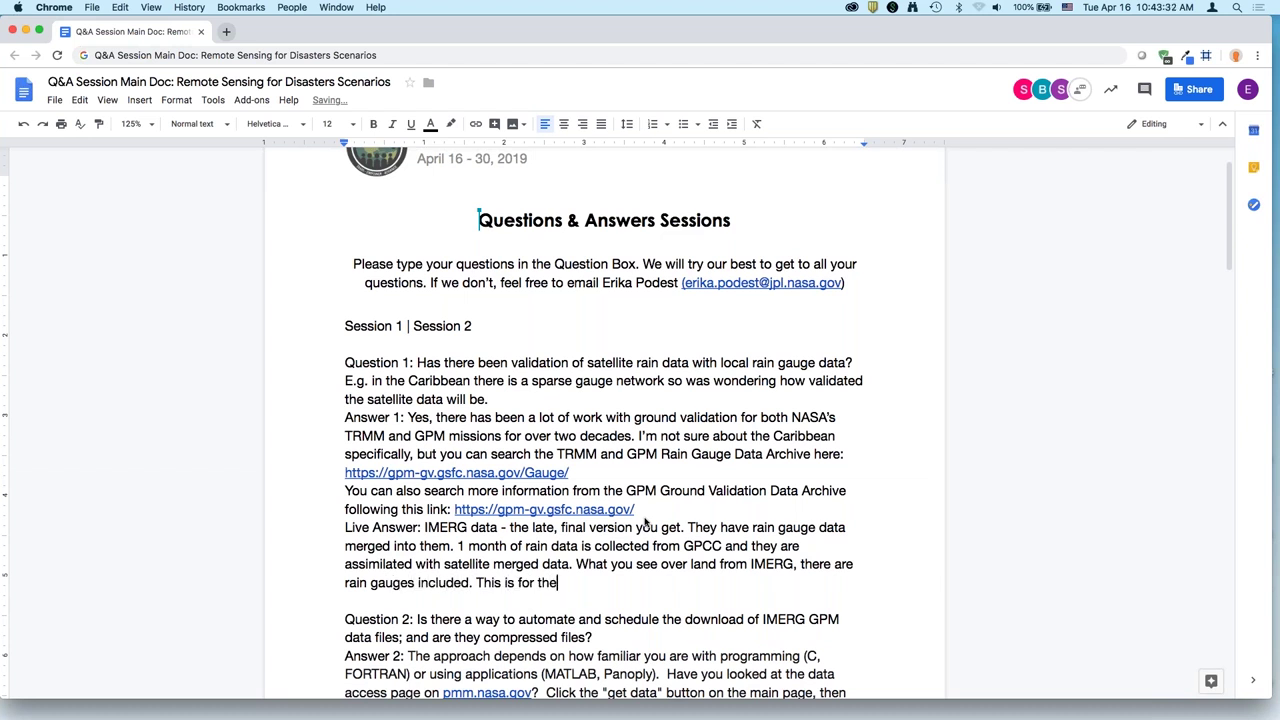
type(" final version. Early and ")
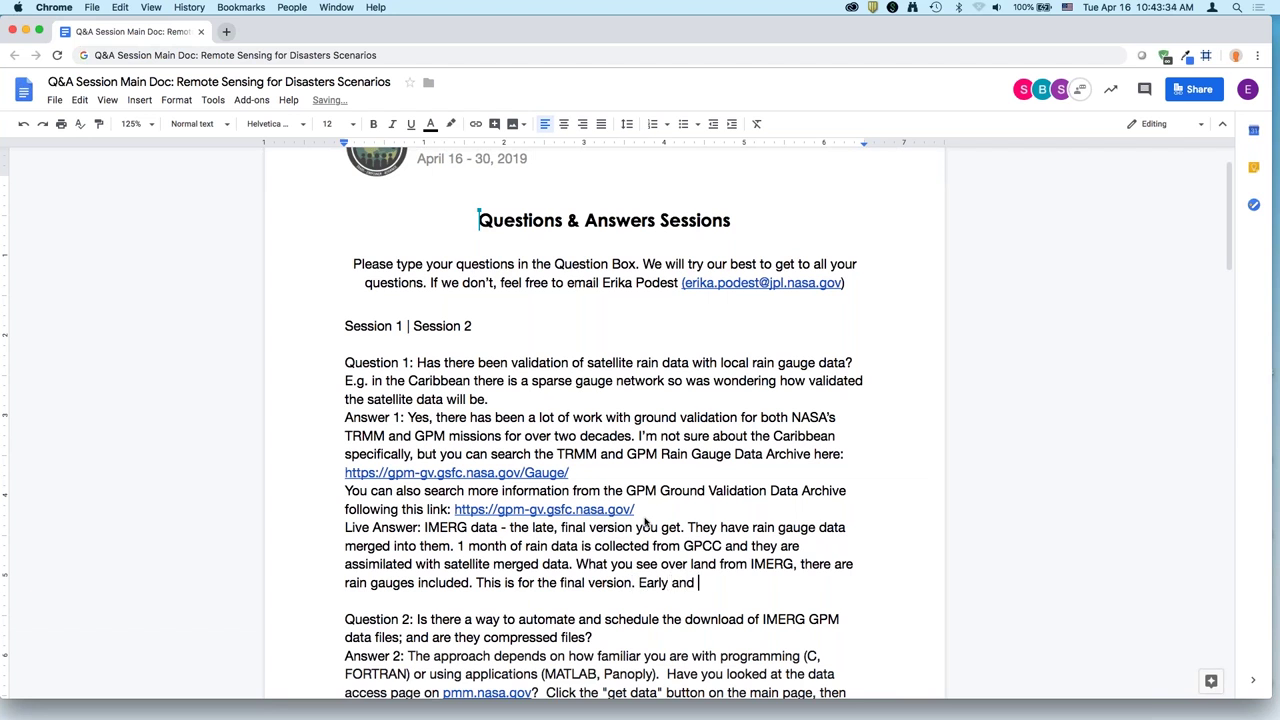
type("late version they do not")
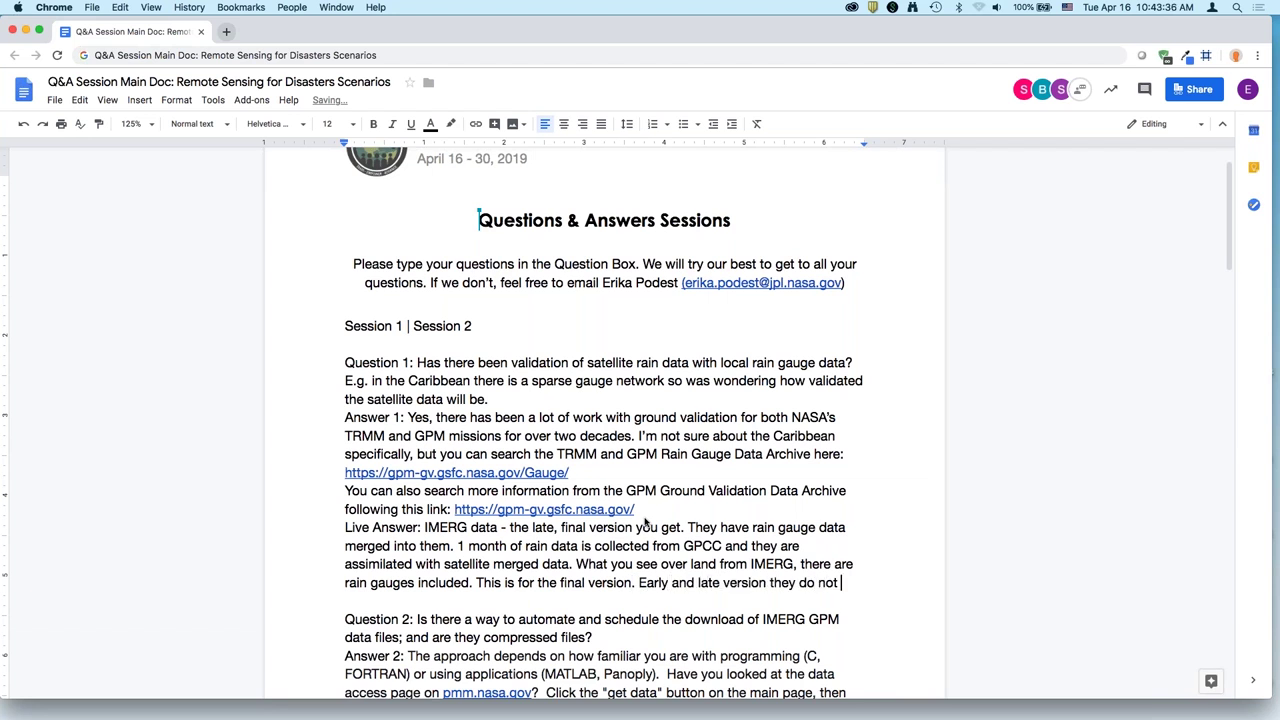
Finish the answer with "have rain gauges. These data - even earlier - have been validated with rain gauges. You can get that information from the websites above.".
type("have rain gauges. These data - even earlier - have been valdated with rain gaug")
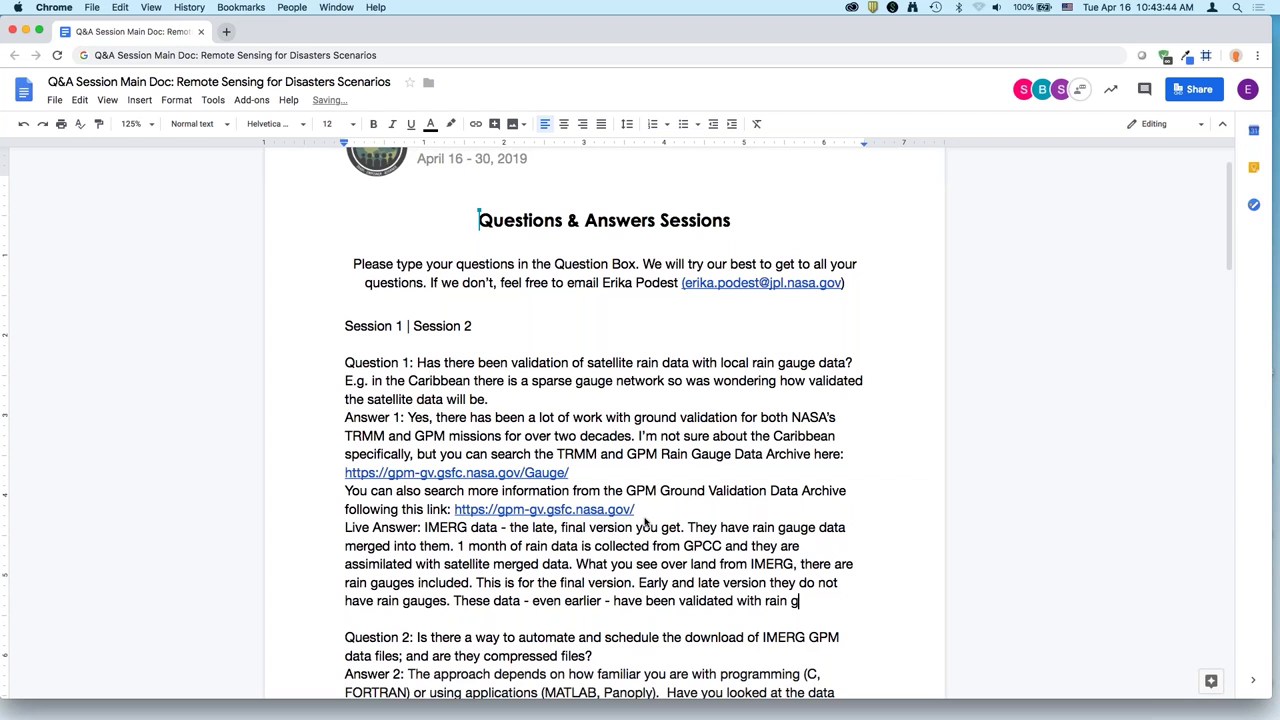
type("es ")
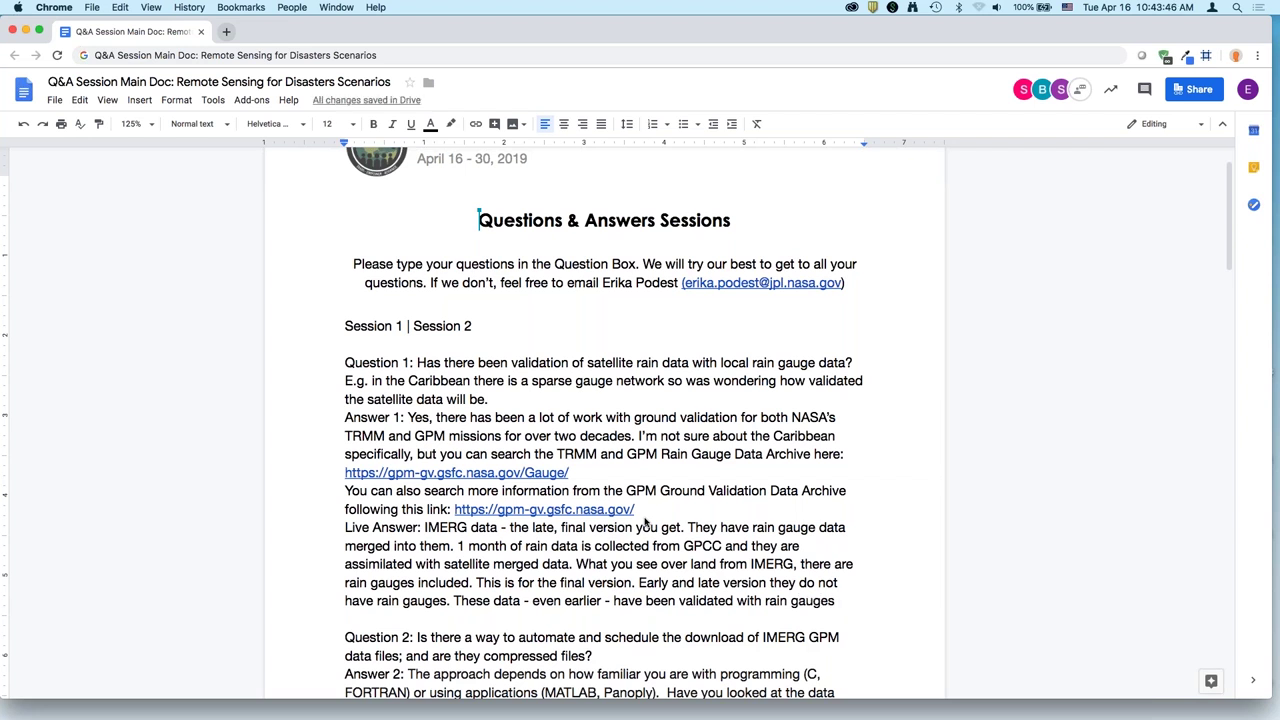
type(". You can get that information from the websites above.")
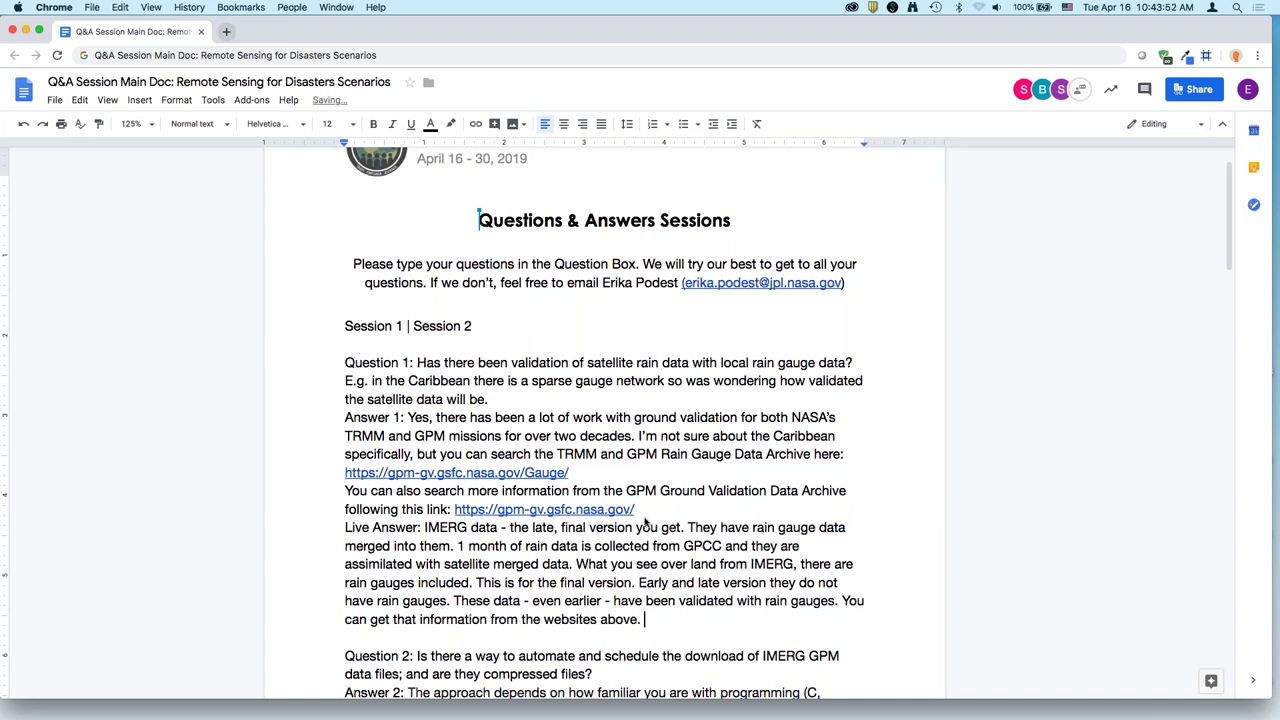
In Question 2's live answer, write "These data are available in near real time and you can write a script to download them.".
scroll(946, 425, "down", 3)
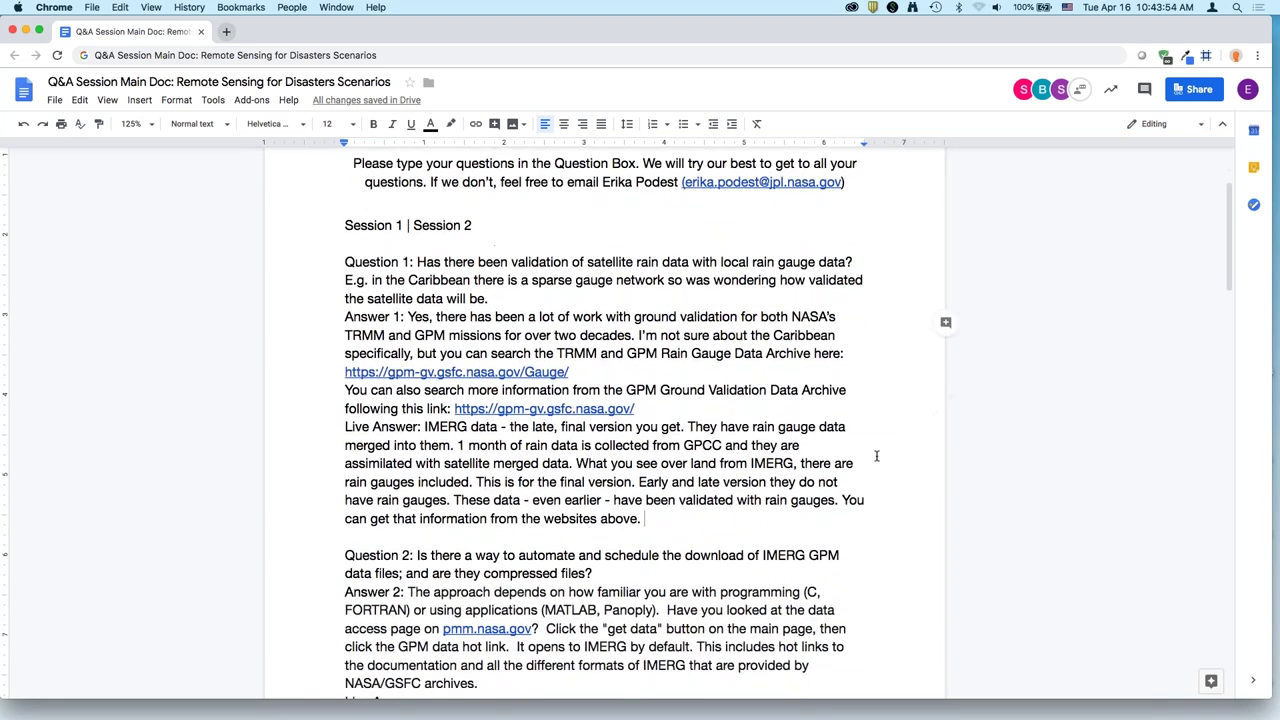
scroll(876, 456, "down", 1)
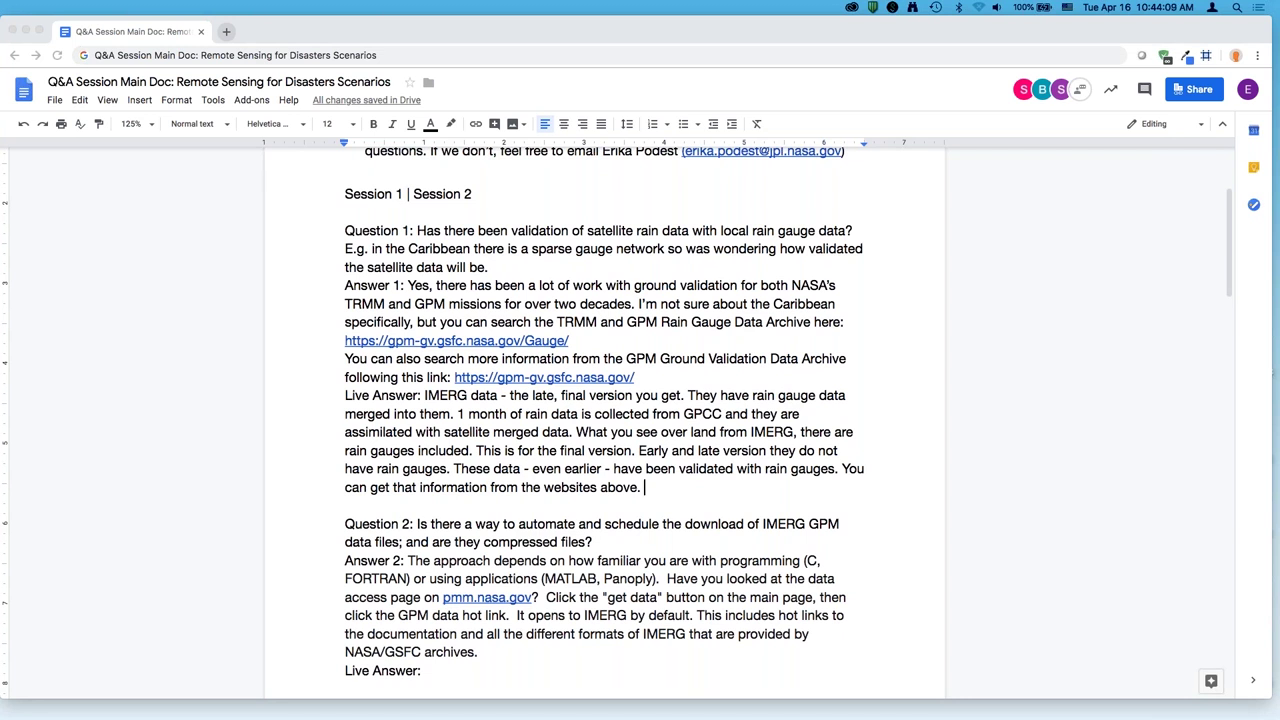
left_click(901, 486)
left_click_drag(417, 523, 593, 542)
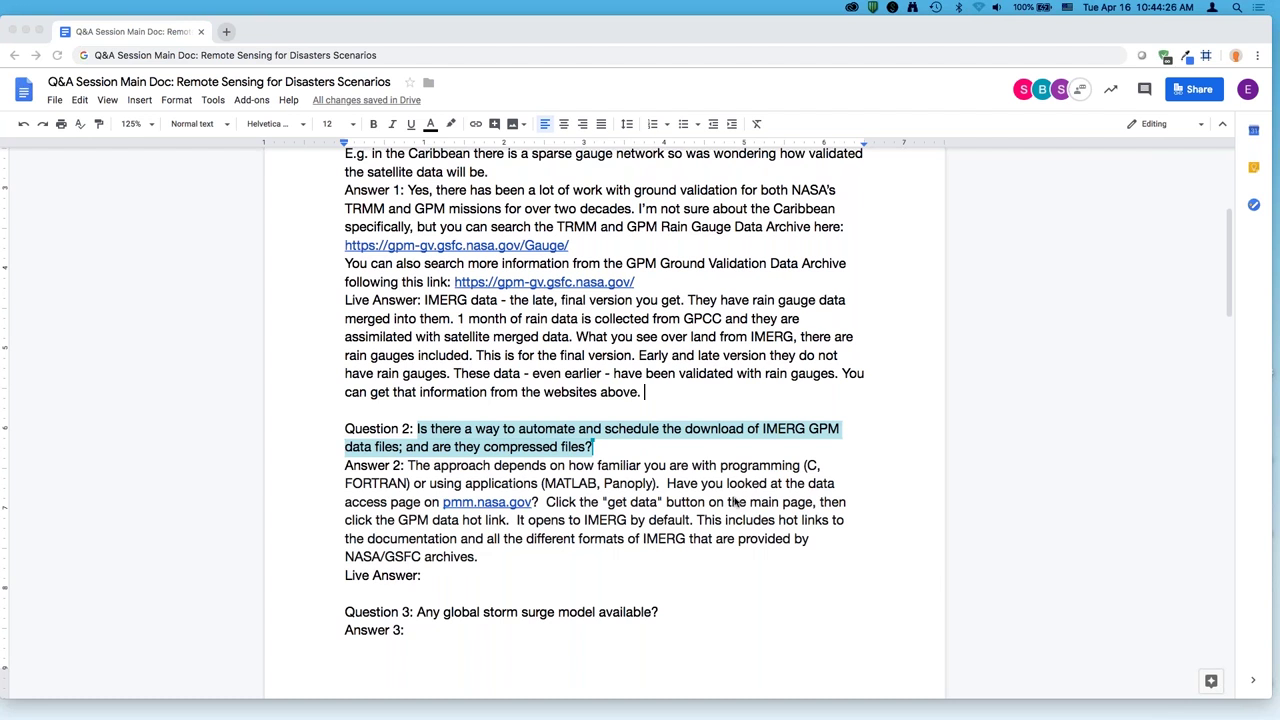
scroll(737, 503, "down", 2)
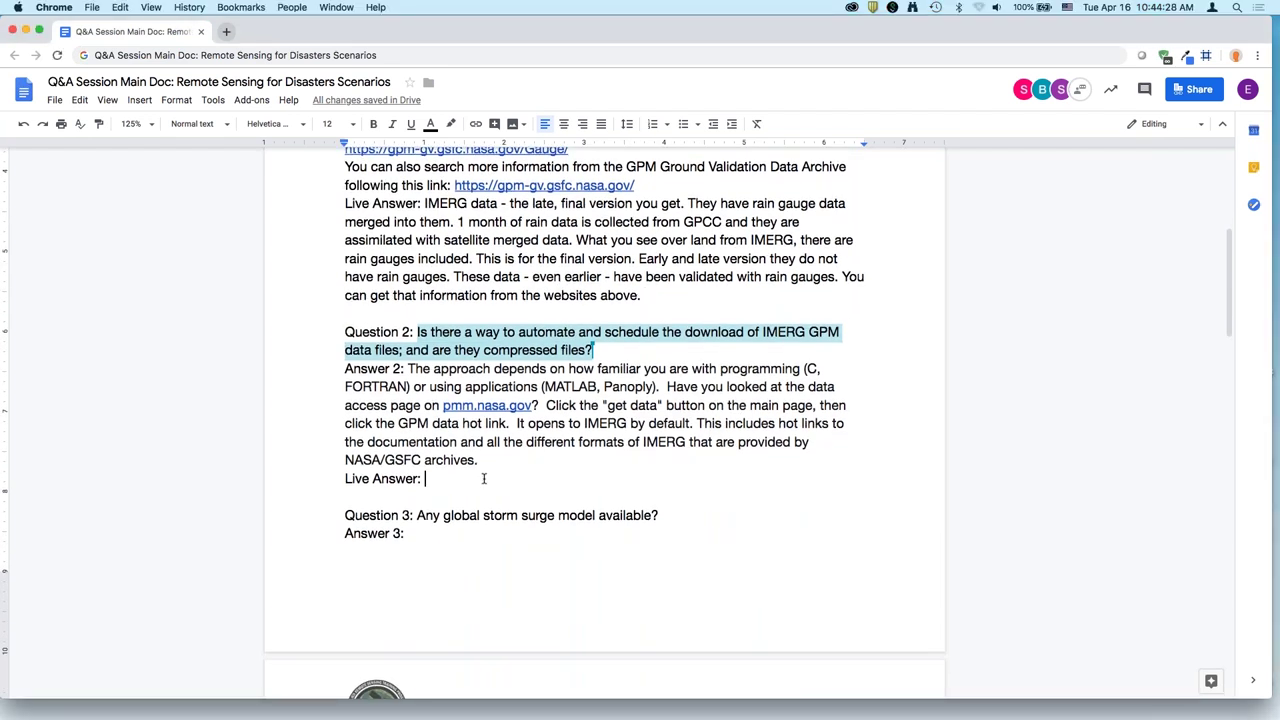
left_click(483, 479)
type("These data")
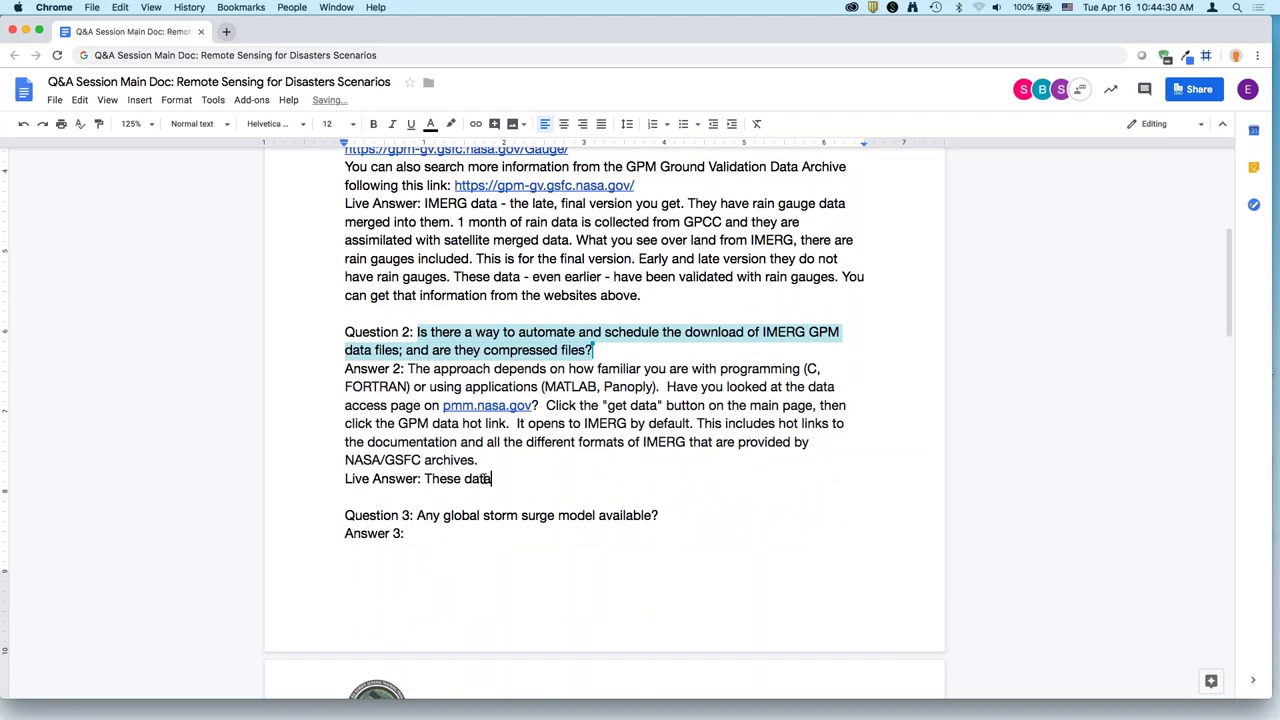
type(" are available in near re")
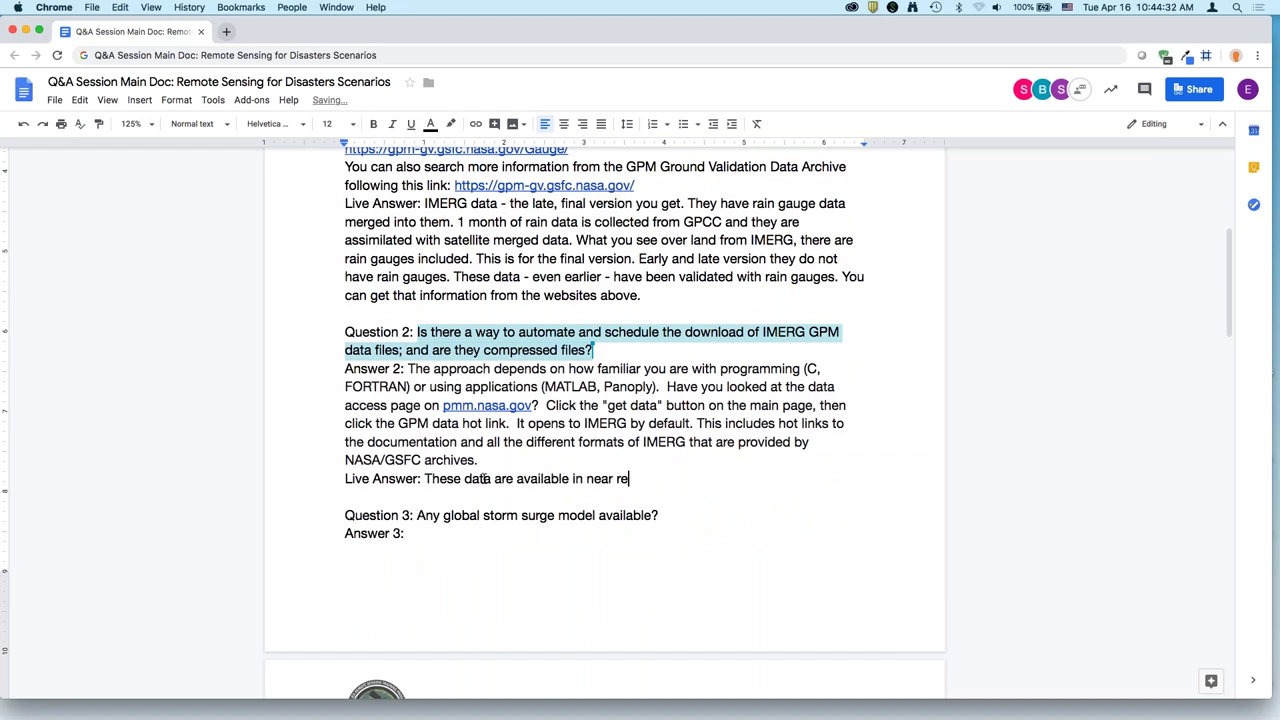
type("al time and you can write a")
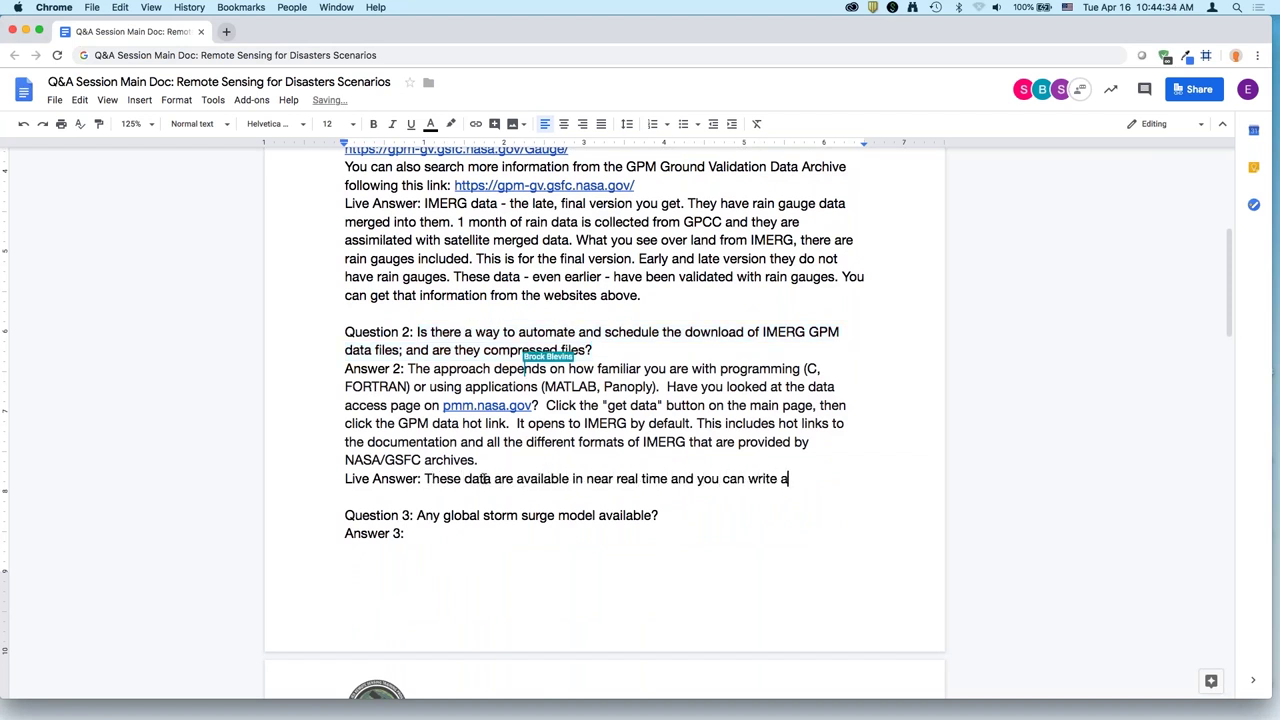
type(" script to download them.")
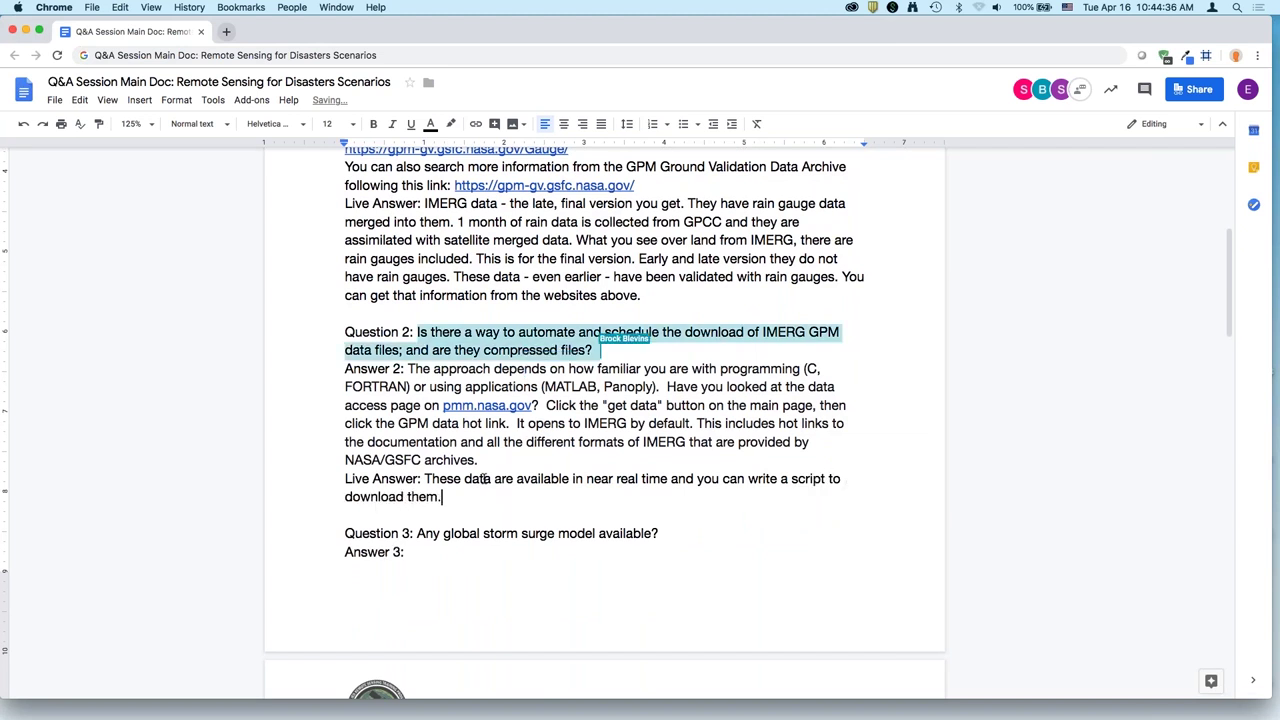
Add to Question 2's live answer that all the servers are listed on the PMM site and the data access site the presenter just showed.
type(" If you go to PMM")
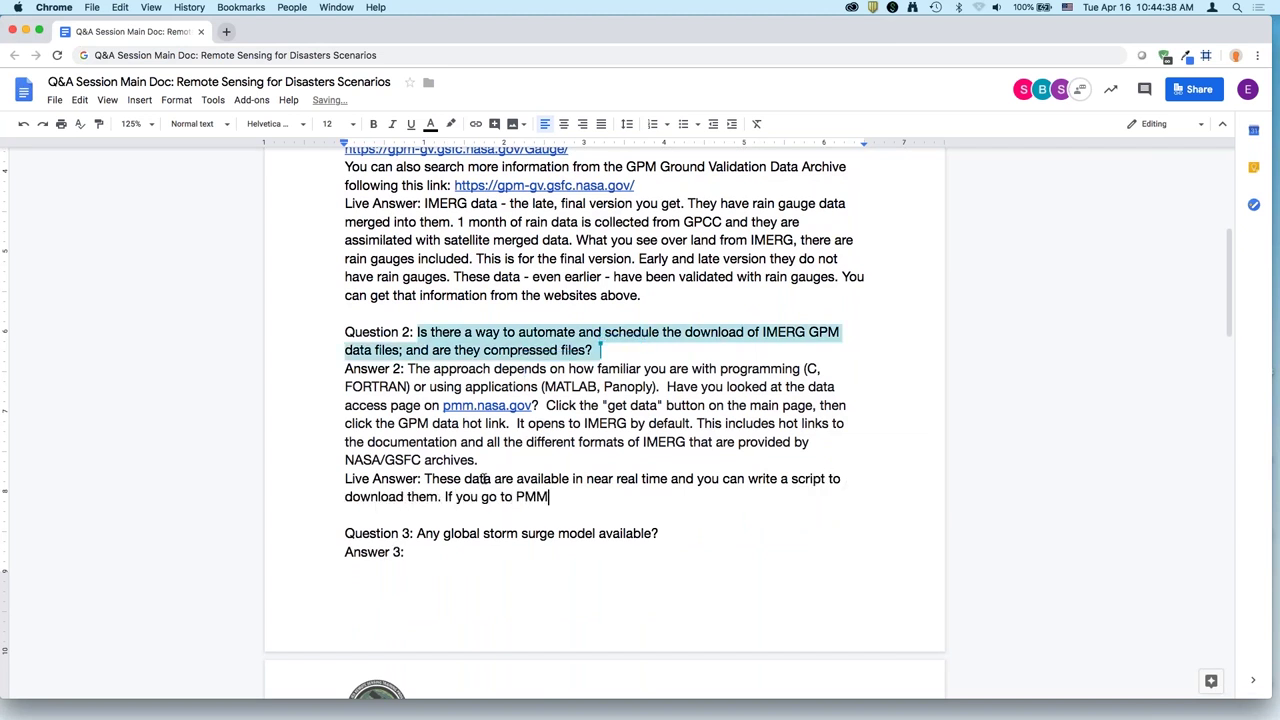
type(" site and data acce")
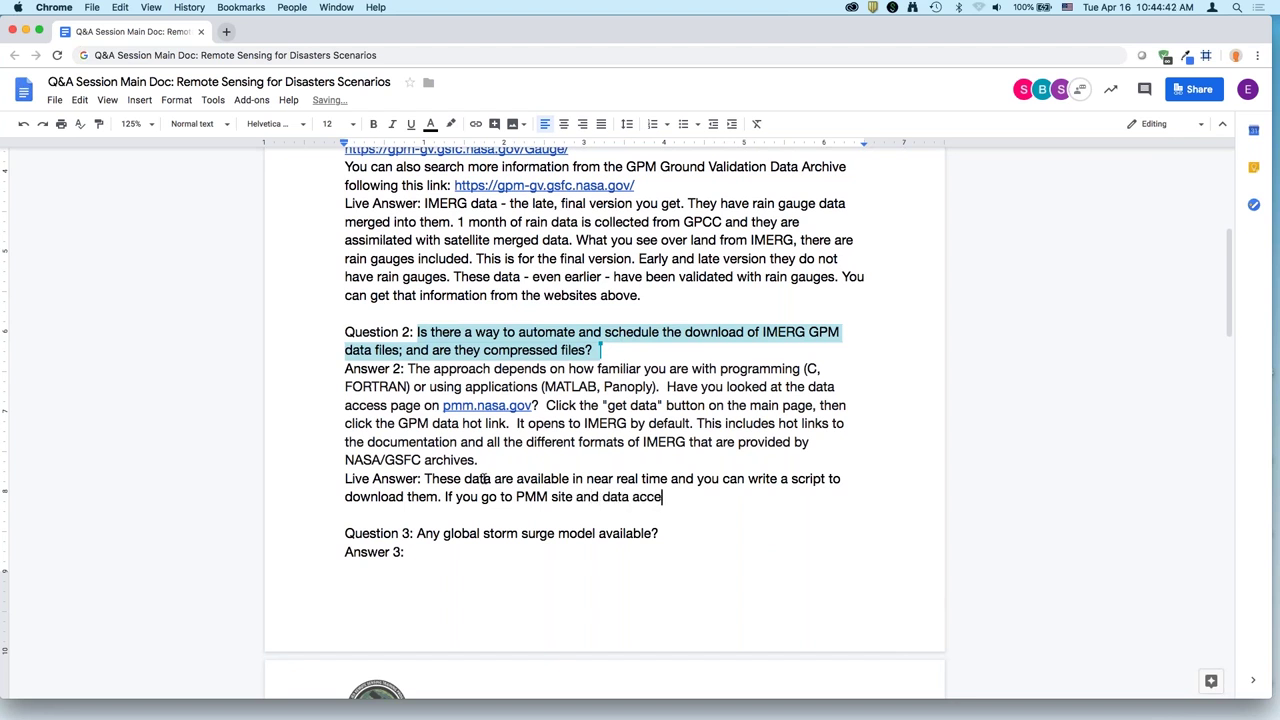
type("ss site Erika just showed, all the serv")
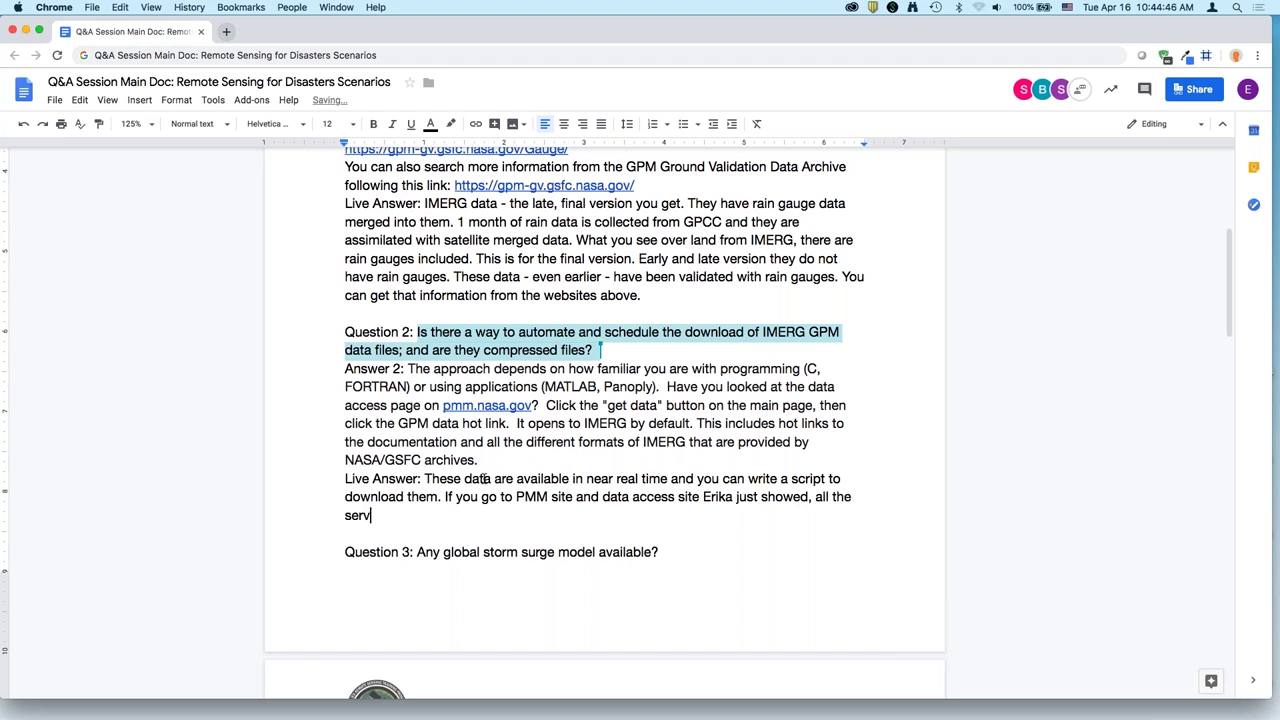
type("ers are listed there.")
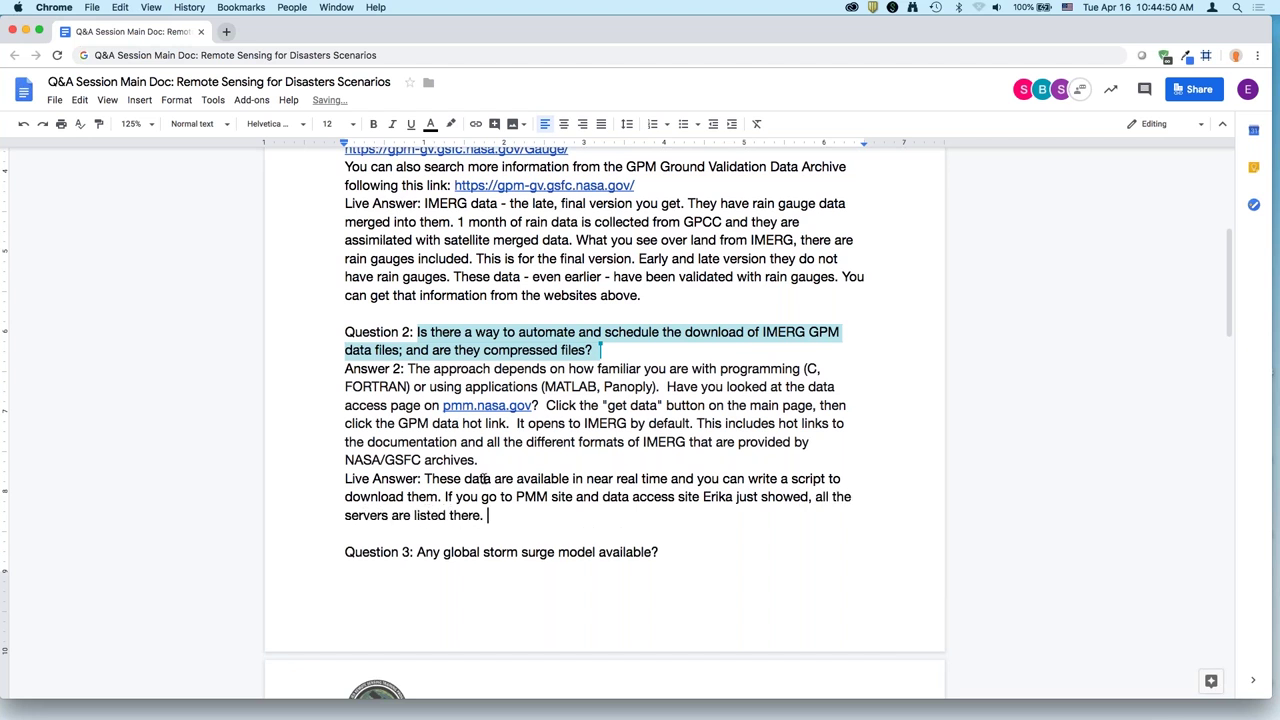
Add to live Answer 2: "There is a way - you have to write a script and checking that data are posted there, and then you can download them.".
scroll(893, 493, "down", 3)
type("There is a way -")
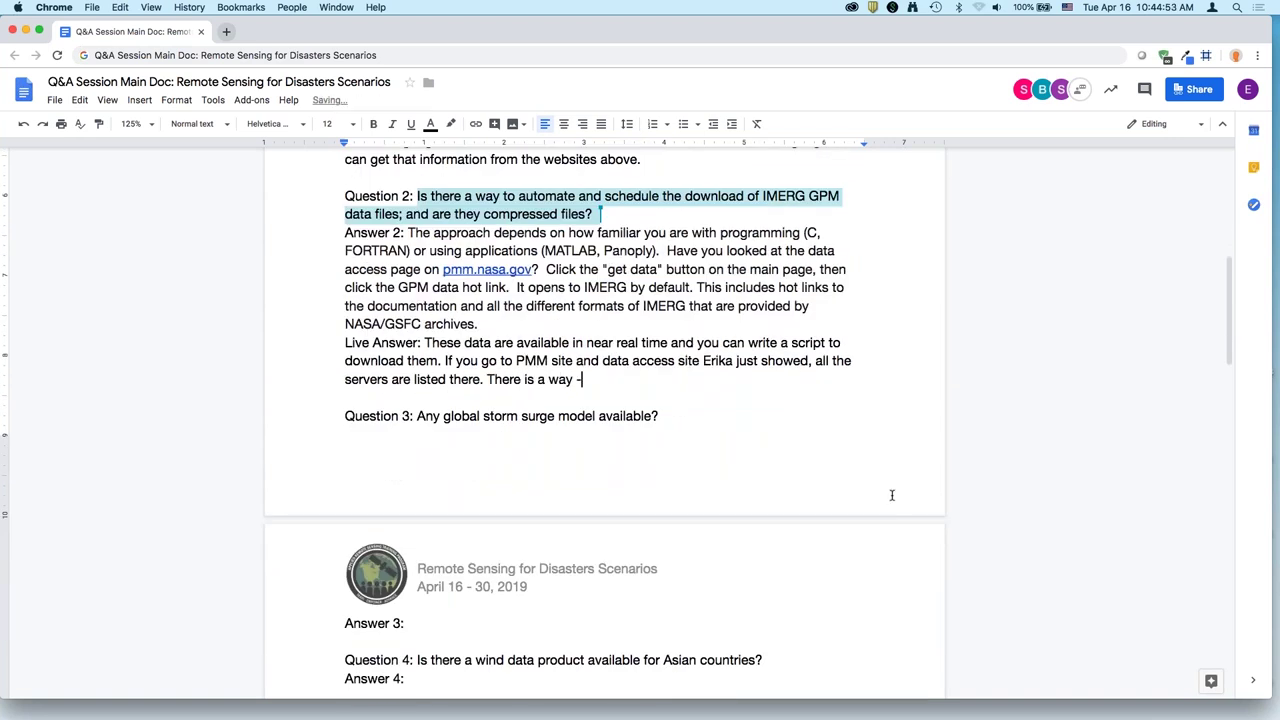
type(" you have to write a script and c")
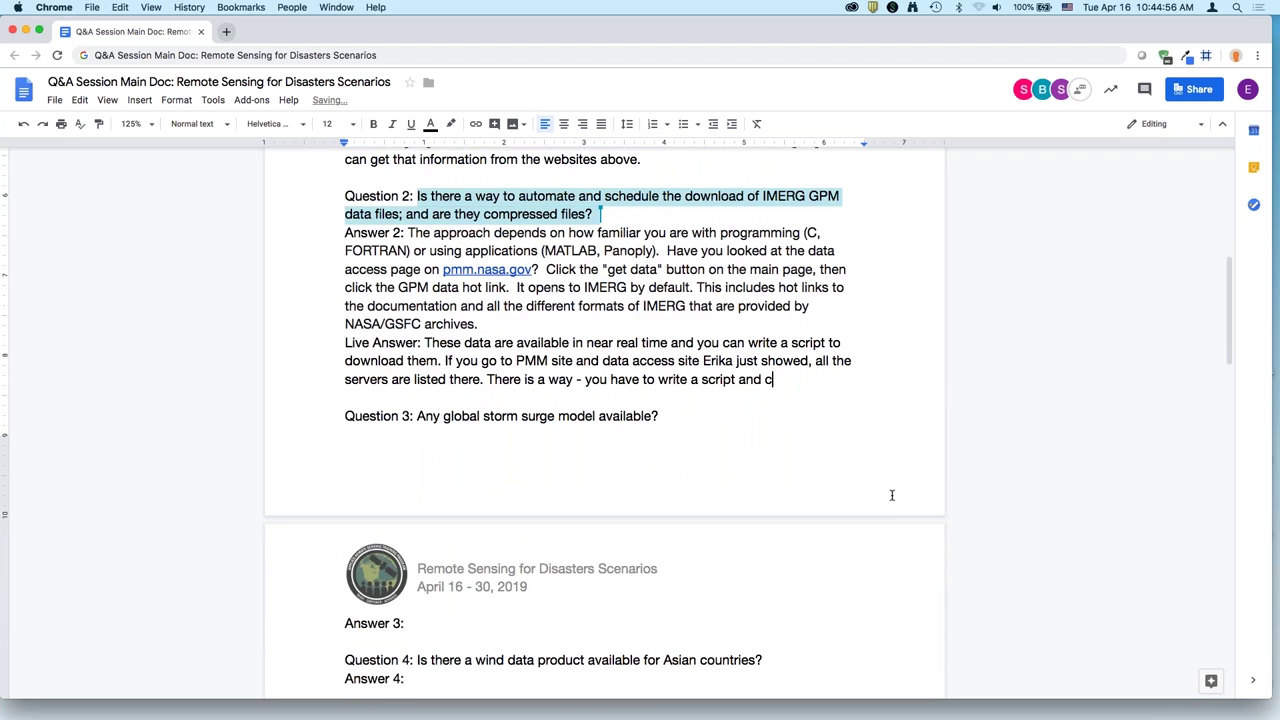
type("hecking that data are p")
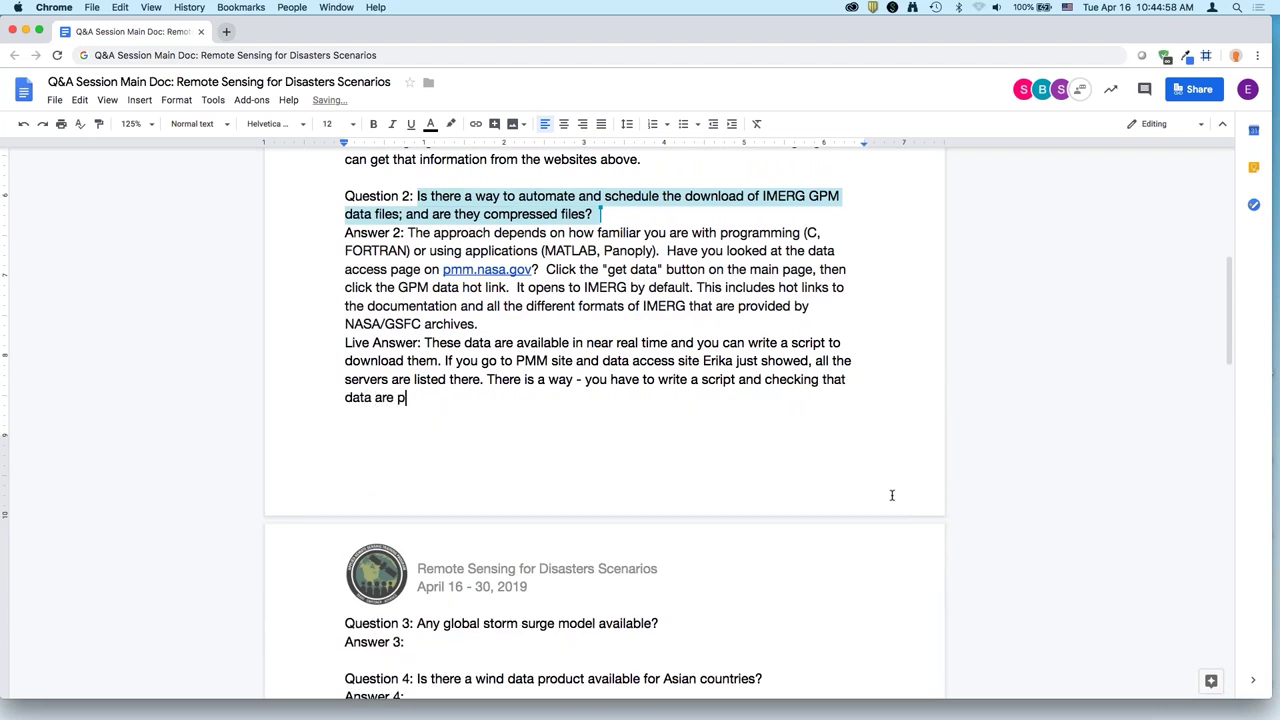
type("osted there, and then you can downl")
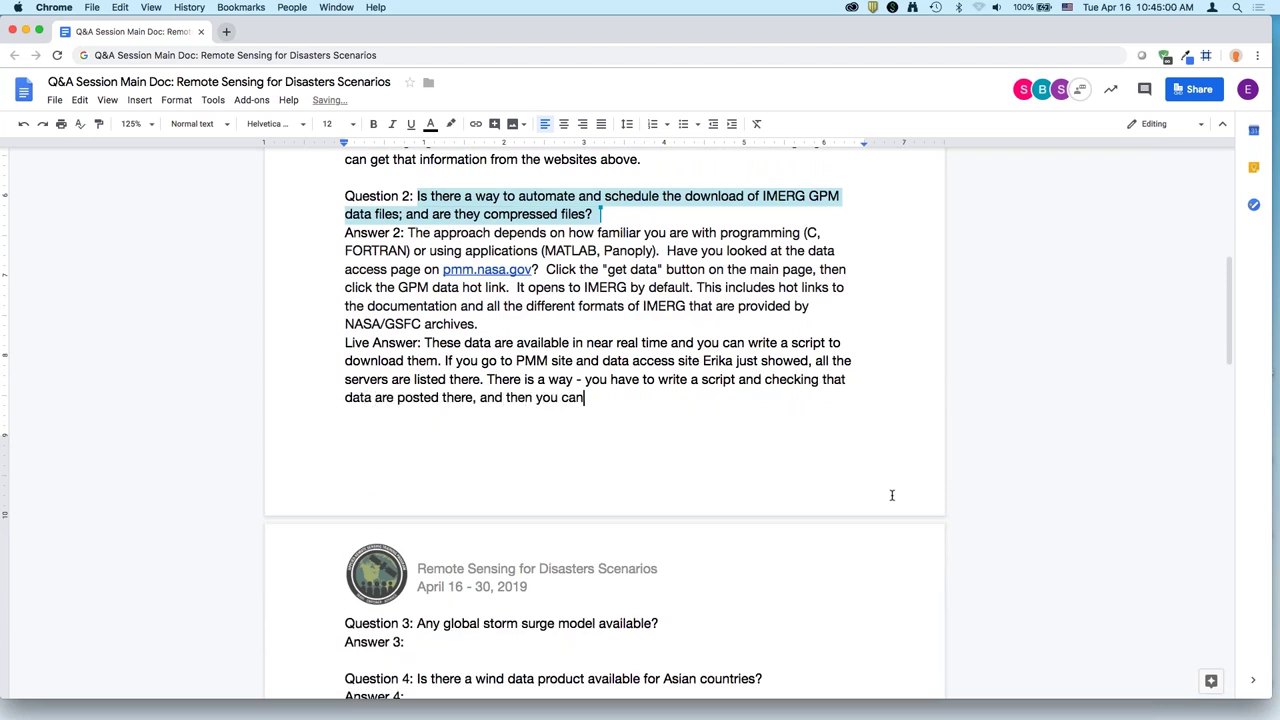
type("oad them.")
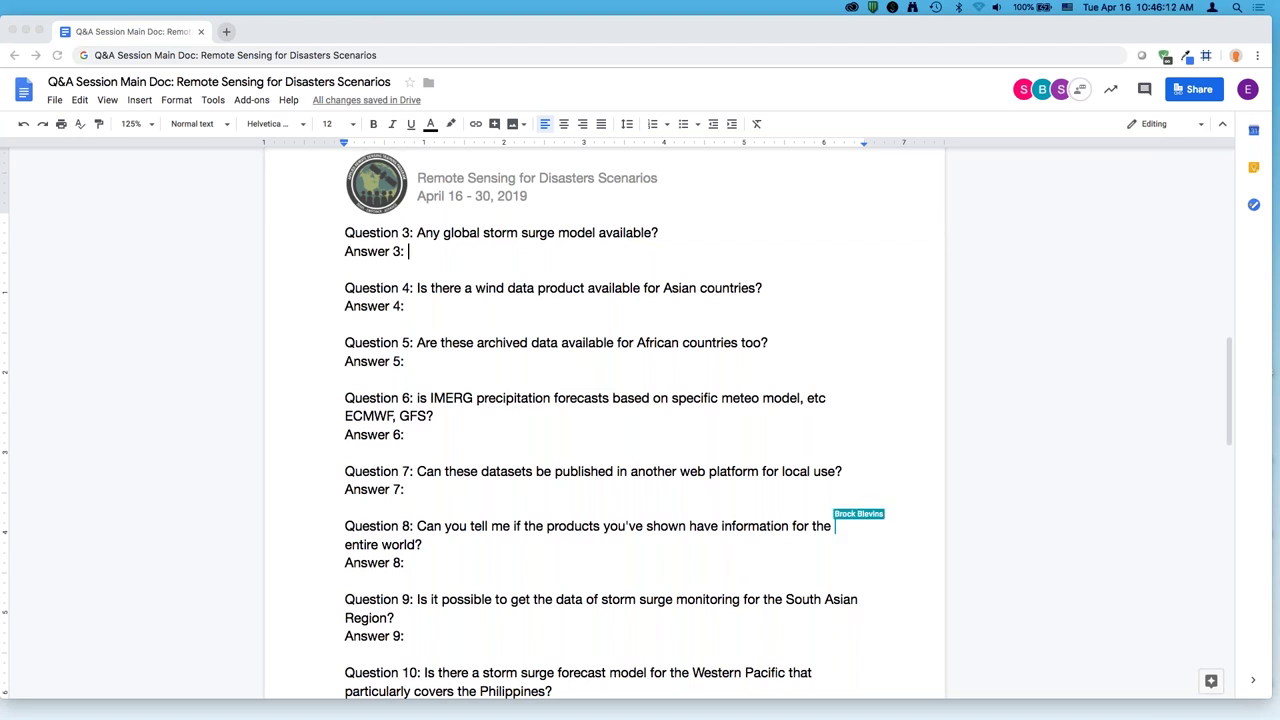
Answer Question 3 with "There is a global storm surge model available on GDACS - a European model.".
left_click(430, 266)
type("There ")
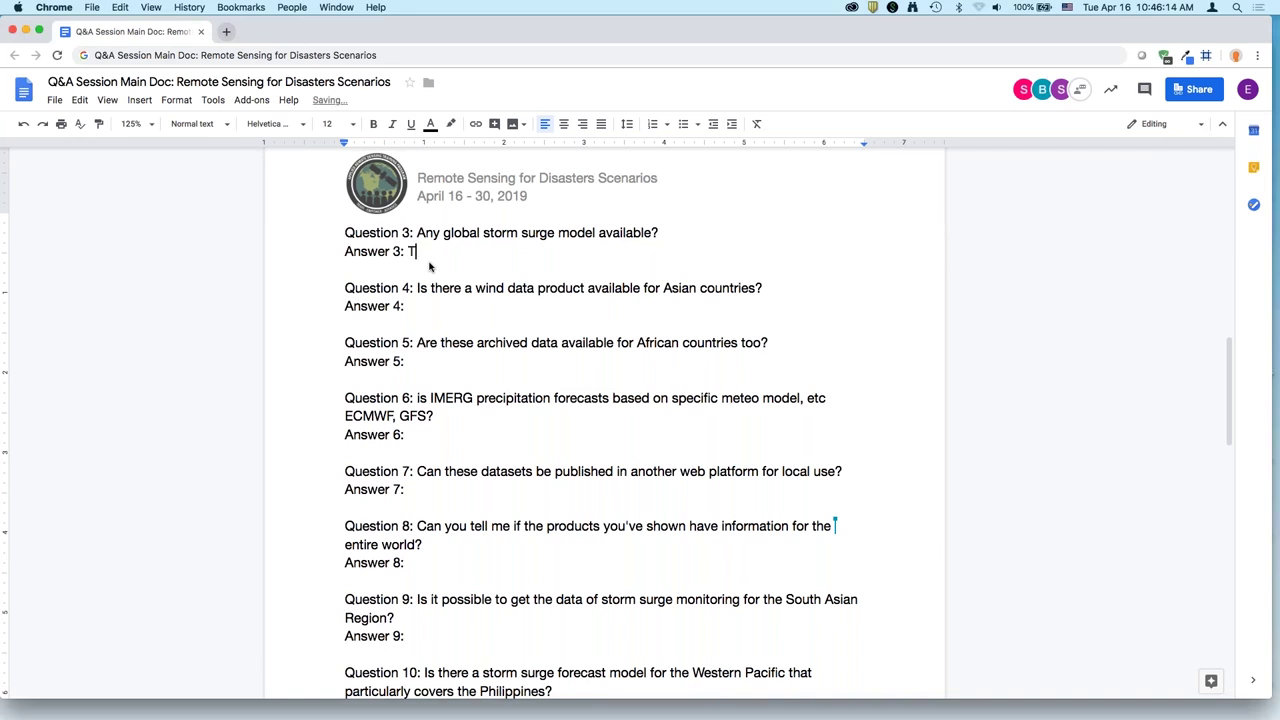
type("is a global storm surge model available on GDACS - a European model.")
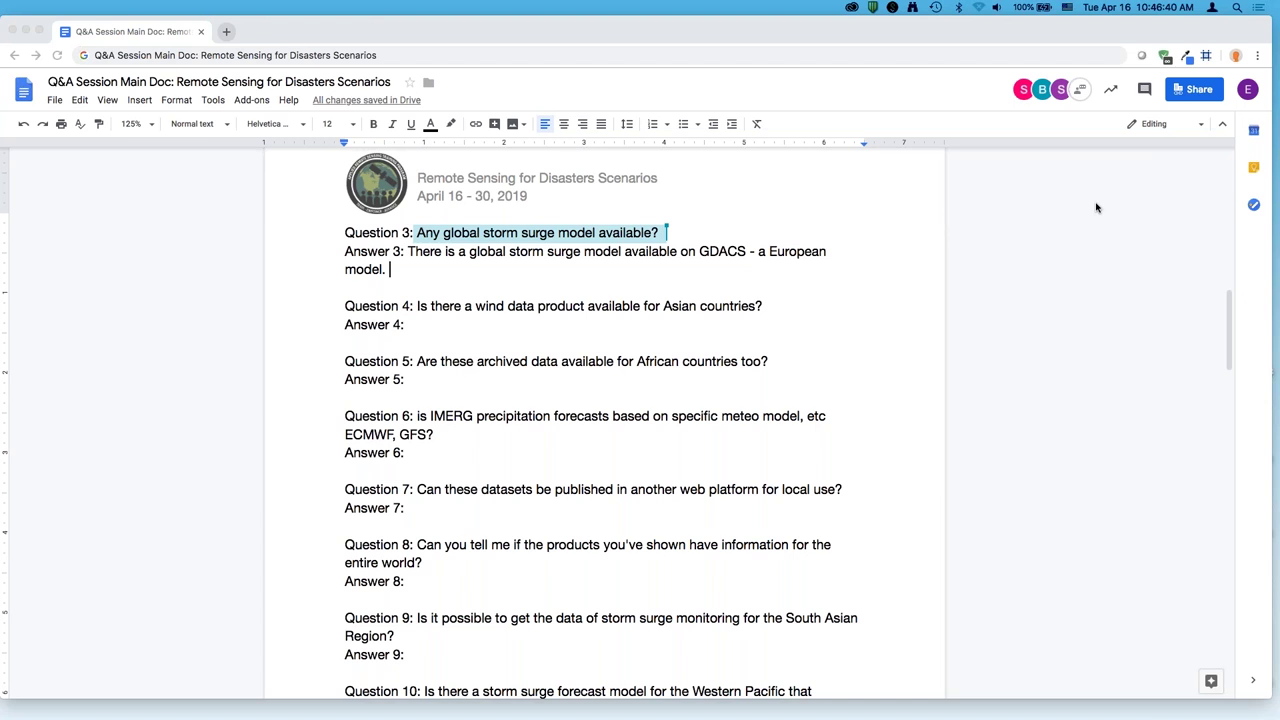
Answer Question 5 about archived data for African countries with "Yes! These data are available globally.".
scroll(1250, 540, "down", 1)
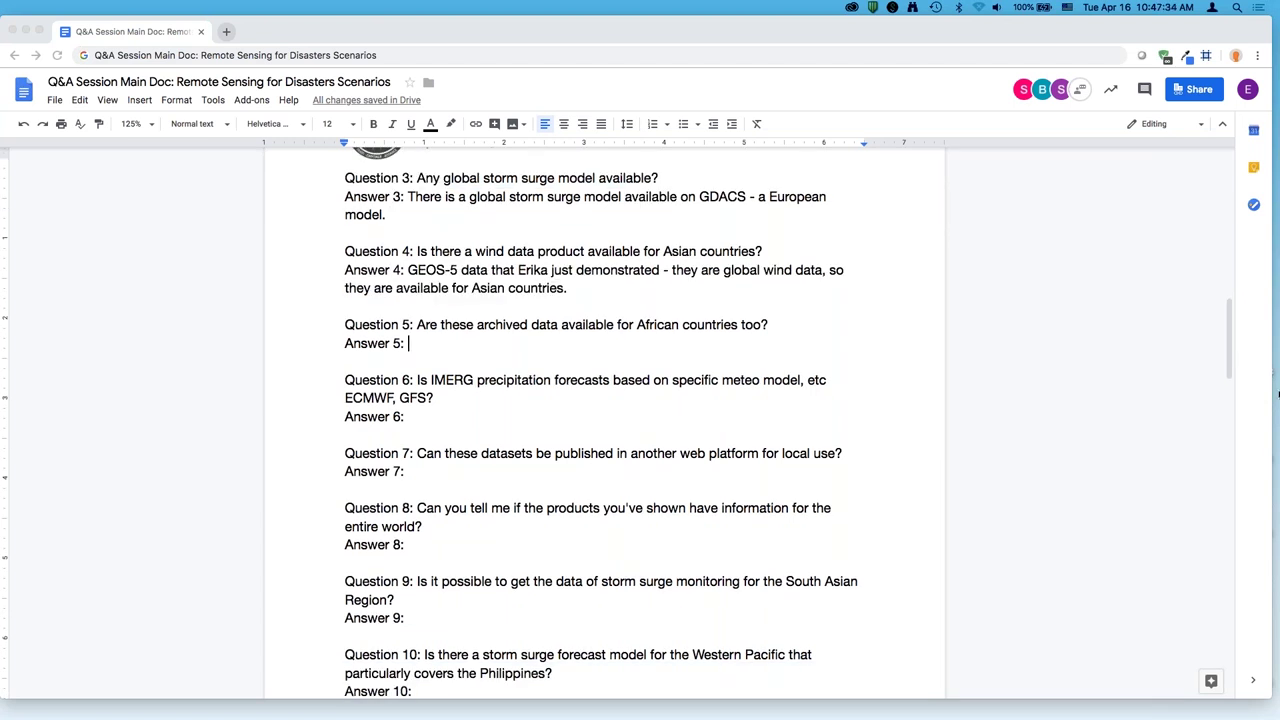
left_click(513, 344)
type("Yes! These data are av")
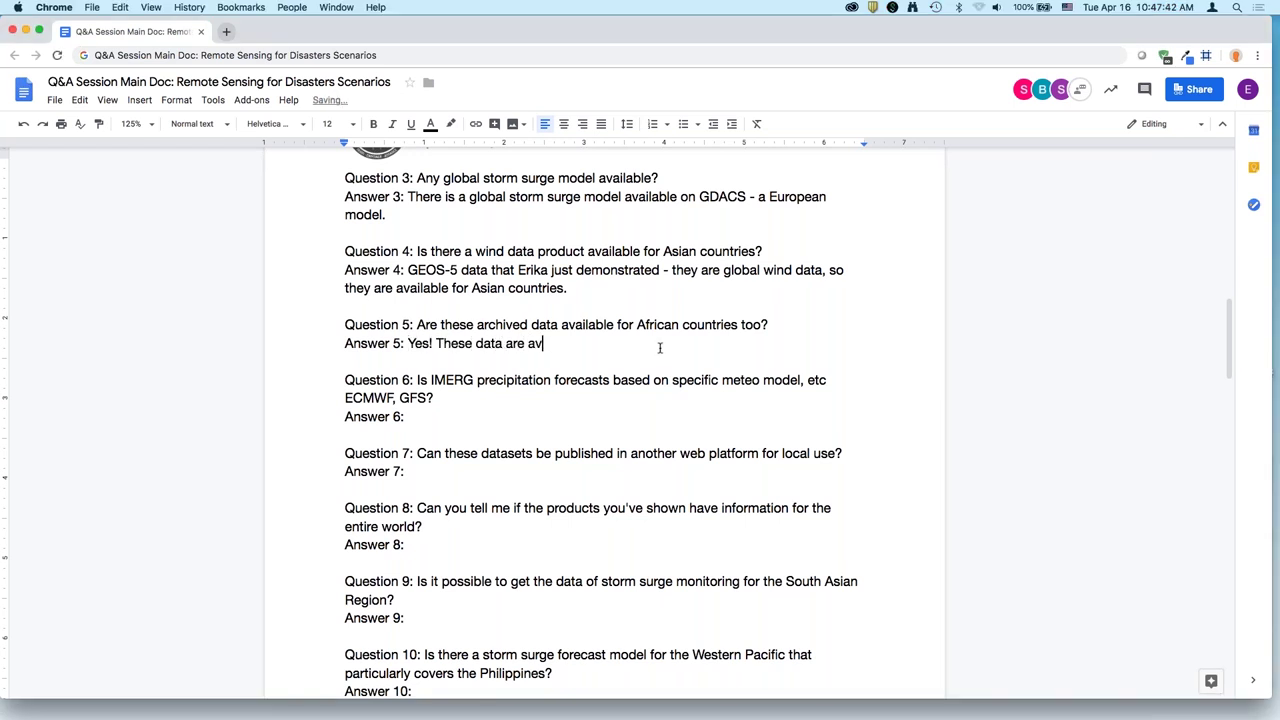
type("ailable globally.")
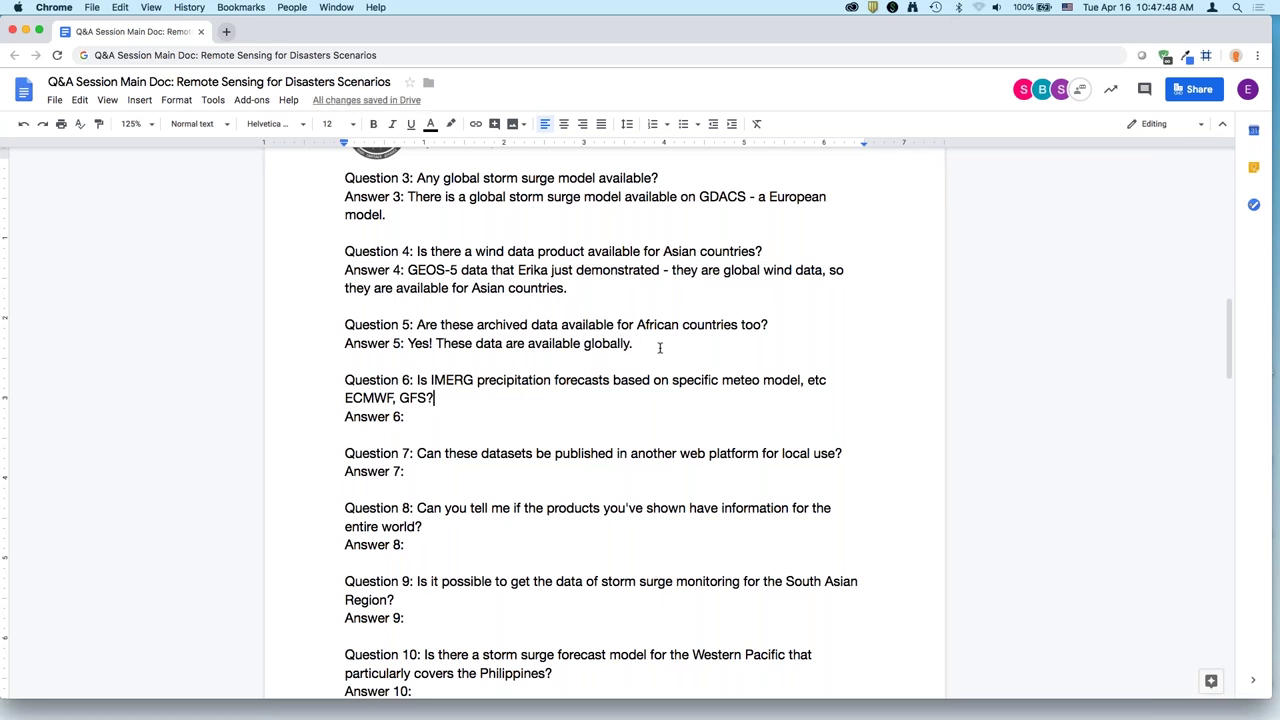
Answer Question 6 with "No - this is all - IMERG is not a forecast. It's a near real-time product so that is".
key("Down")
key("Down")
key("Down")
key("Up")
type("No - this is all ")
type("IMERG")
key("BackSpace")
key("BackSpace")
key("BackSpace")
key("BackSpace")
key("BackSpace")
type("- IMERG is not a forecast. It's a near real-ti")
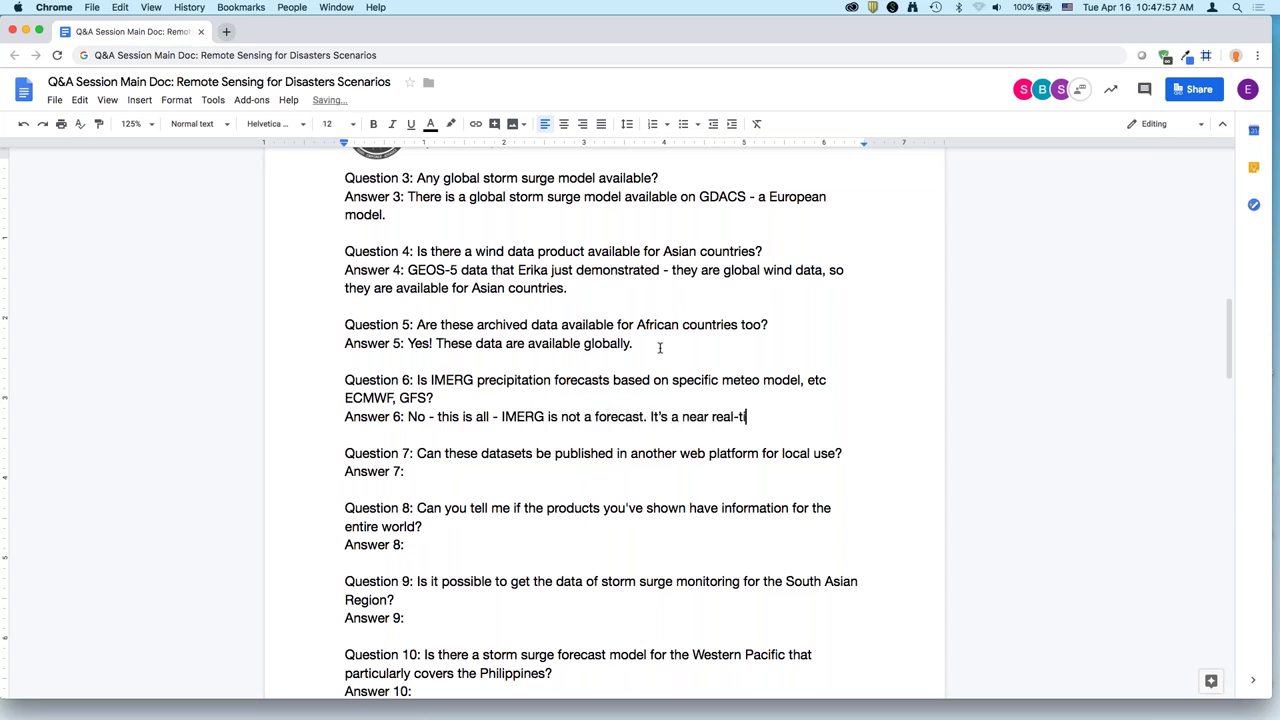
type("me product so that is")
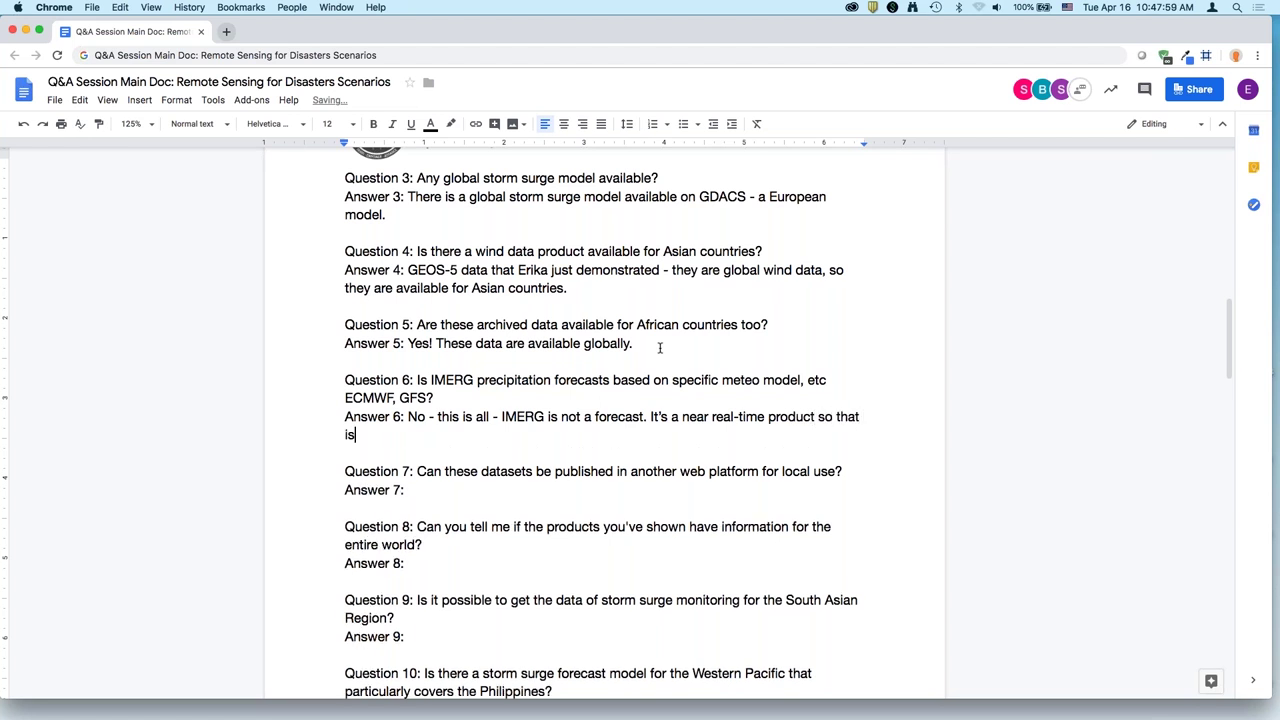
Continue Answer 6 with "a blend of a number of national/international satellites. And then, again, calibrated with rain gauge data for final version. They are not available".
type(" a blend of a number of national/internati")
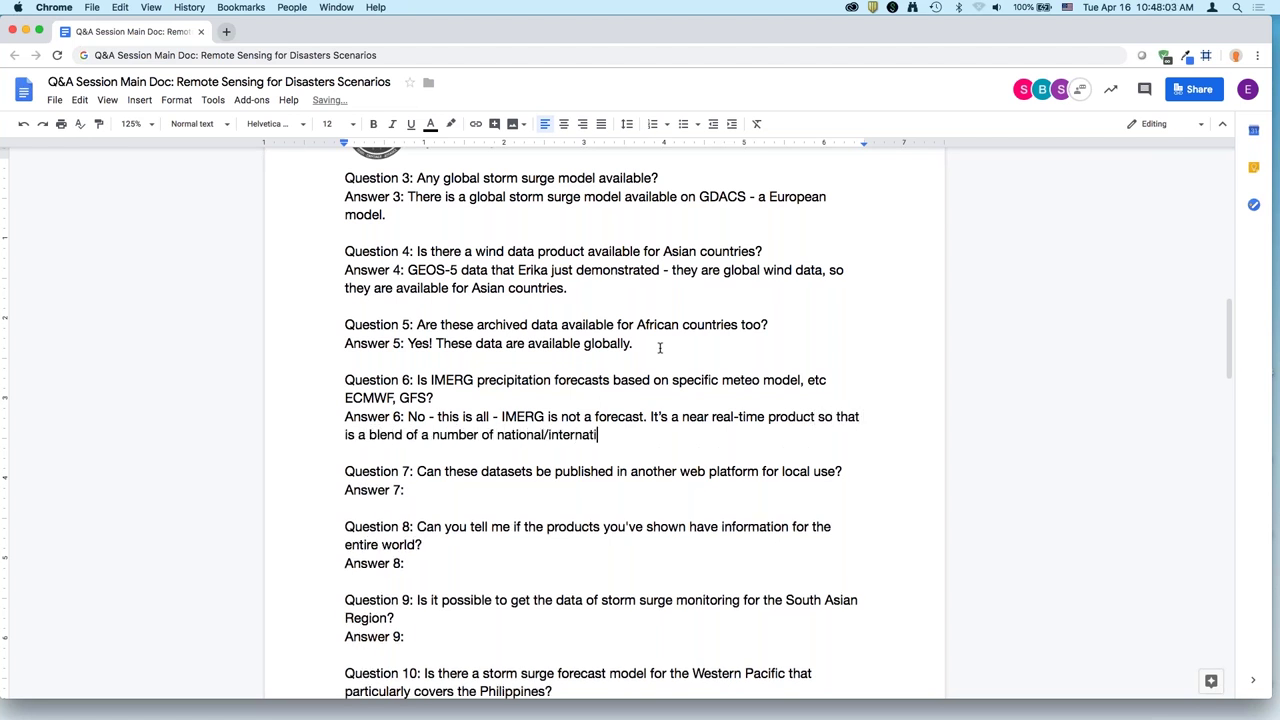
type("onal satellites. And then, again, calibrate")
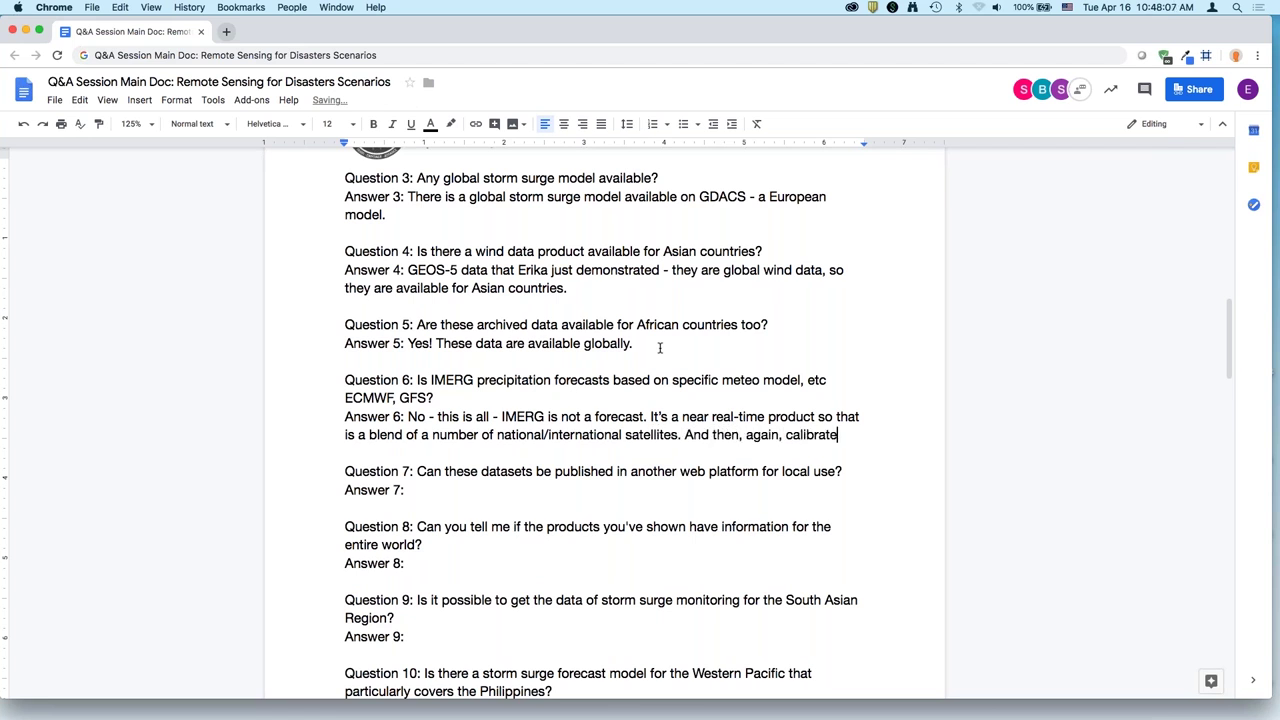
type("d with rain gauge dat")
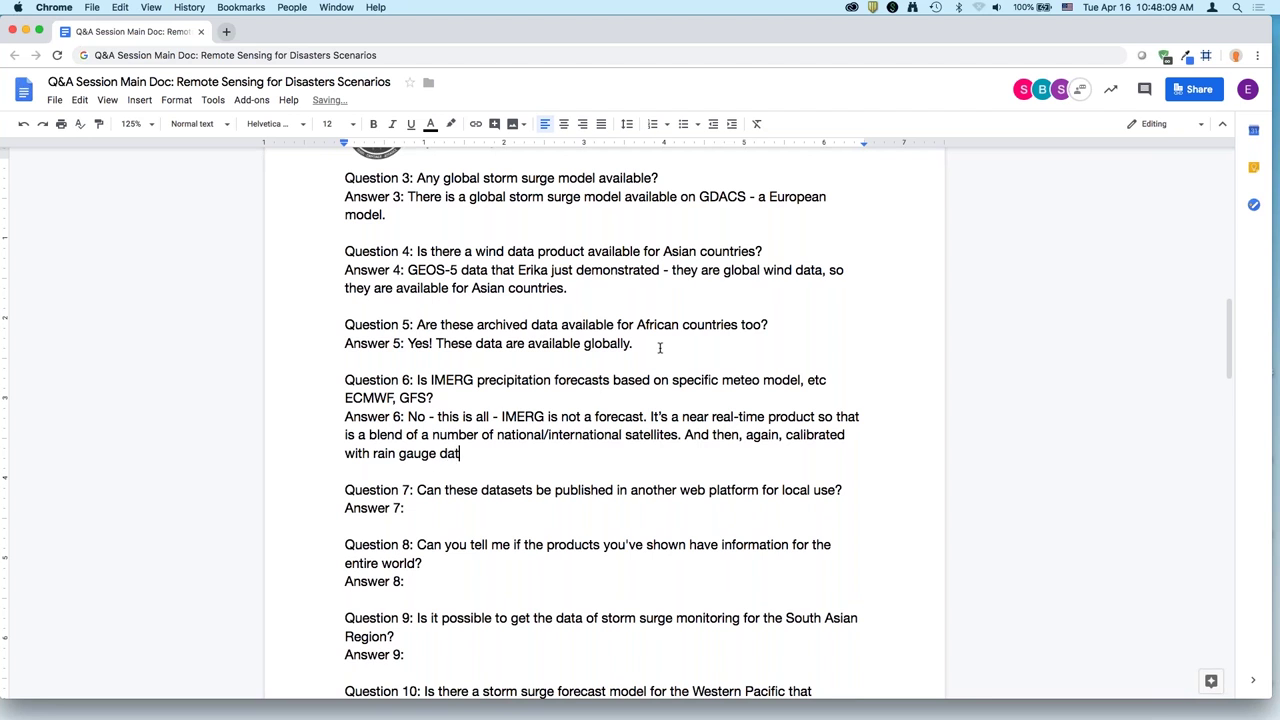
type("a for final version. They are not available ")
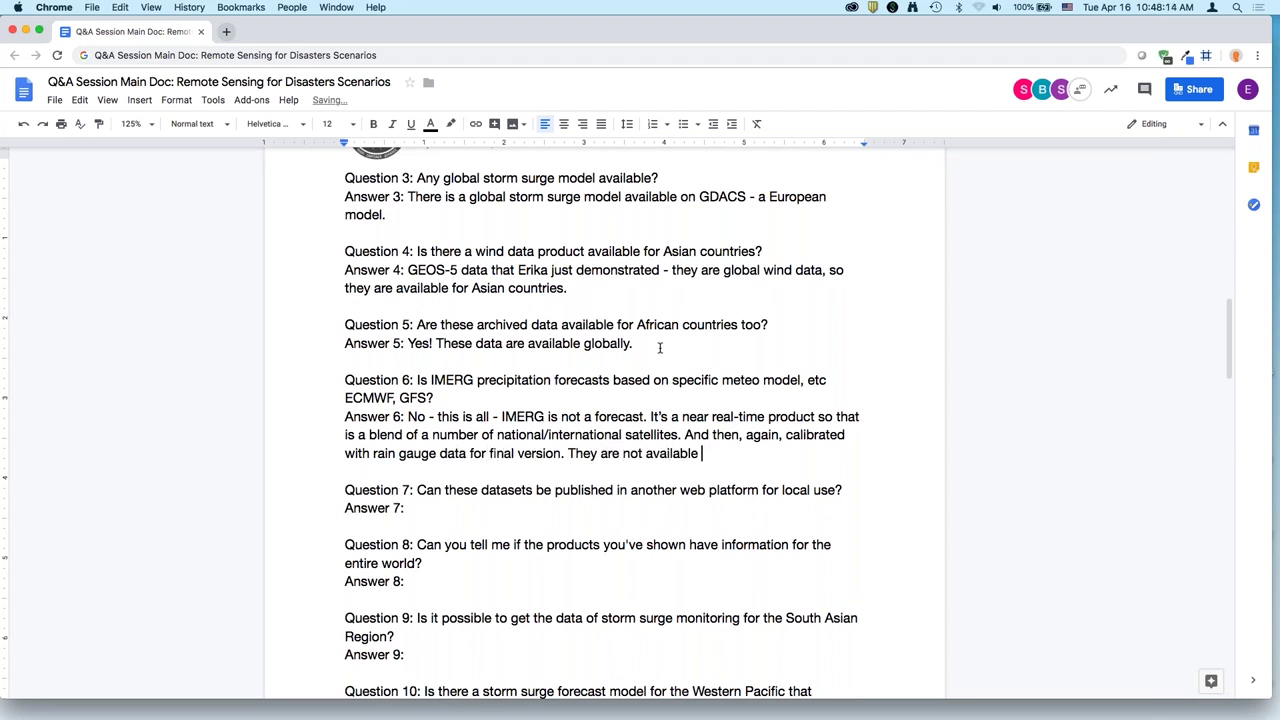
Extend Answer 6 with "as forecasts and have a latency of 4-5 hours for NRT and almost 3 months for final product. But".
type("as forecasts and have")
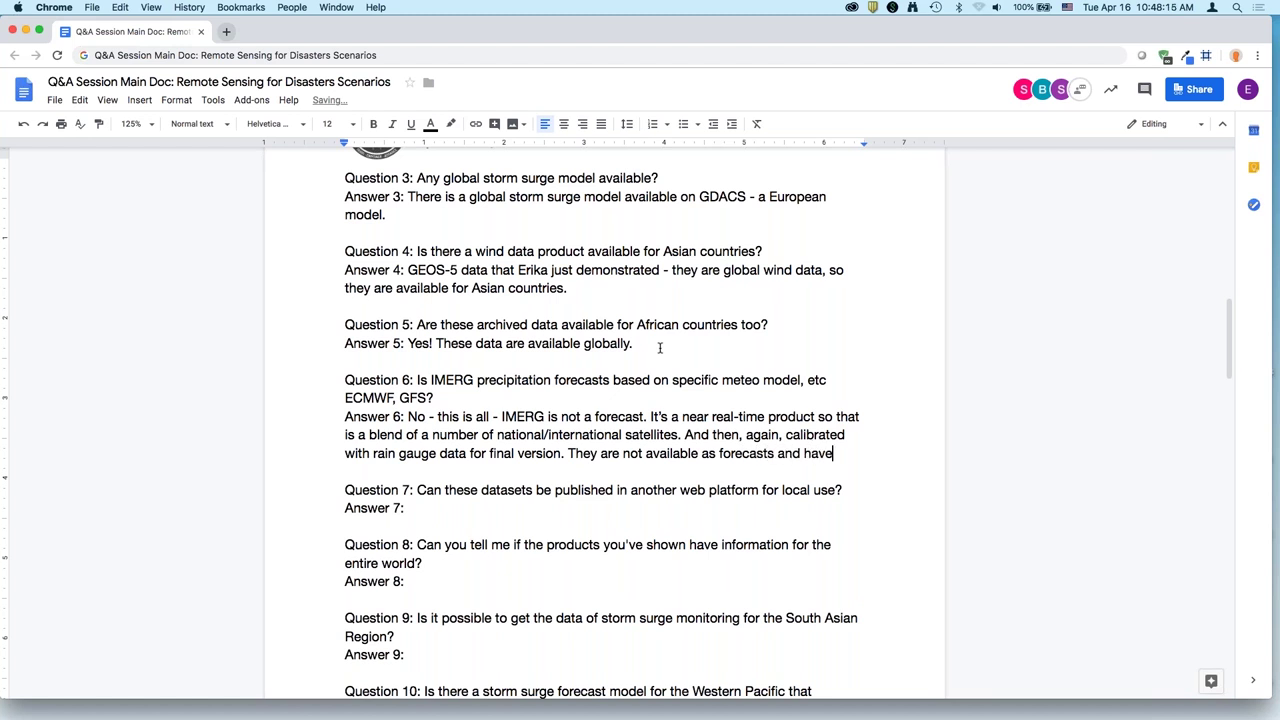
type(" a latency of 4-5 hours for NRT and almost 3 m")
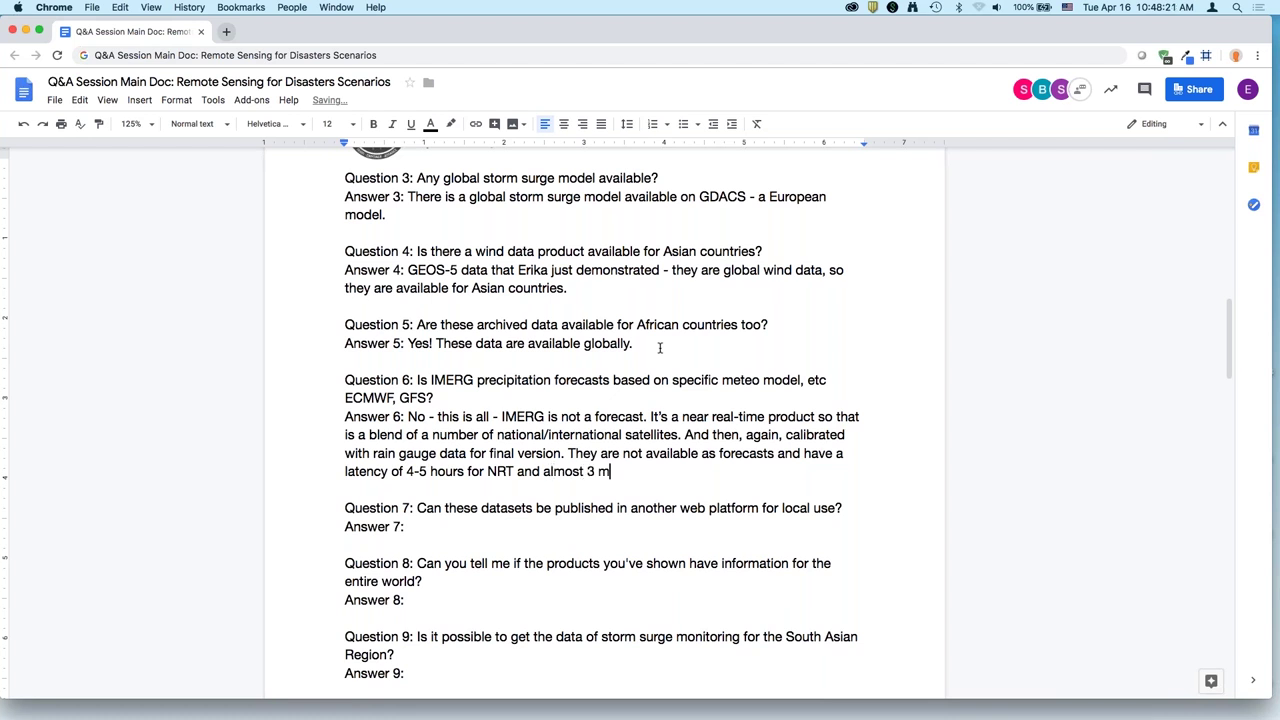
type("onths for final produ")
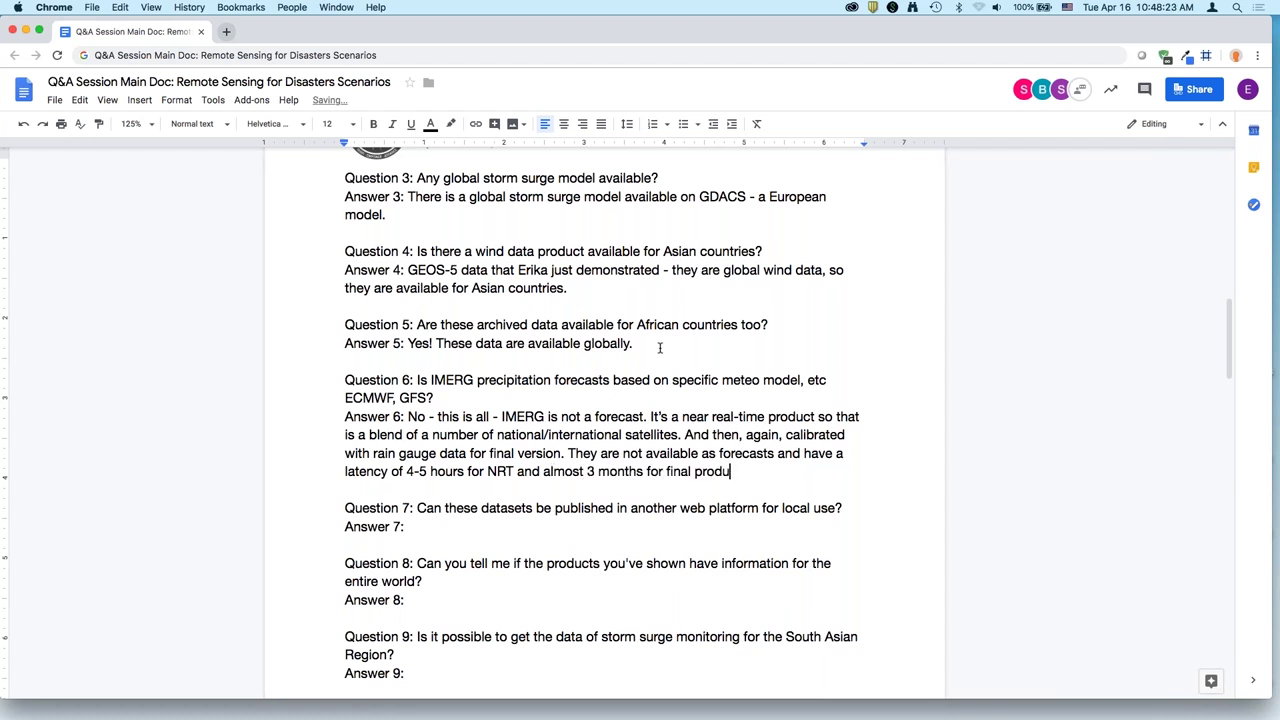
type("ct. But dif")
key("BackSpace")
key("BackSpace")
key("BackSpace")
Finish Answer 6 by stating that the forecasts the presenter showed are from GEOS-5, "it's a NASA forecast model.".
type("forecas")
type("ts that Eri")
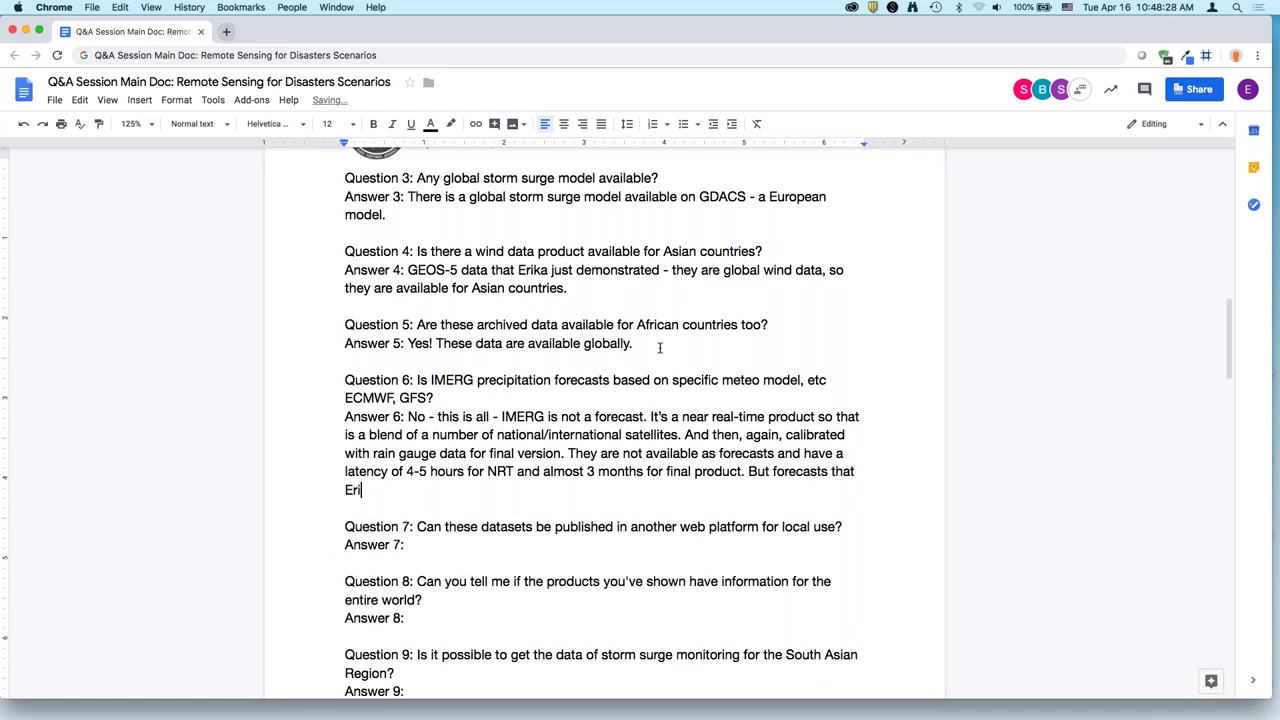
type("ka showed are from GEOS")
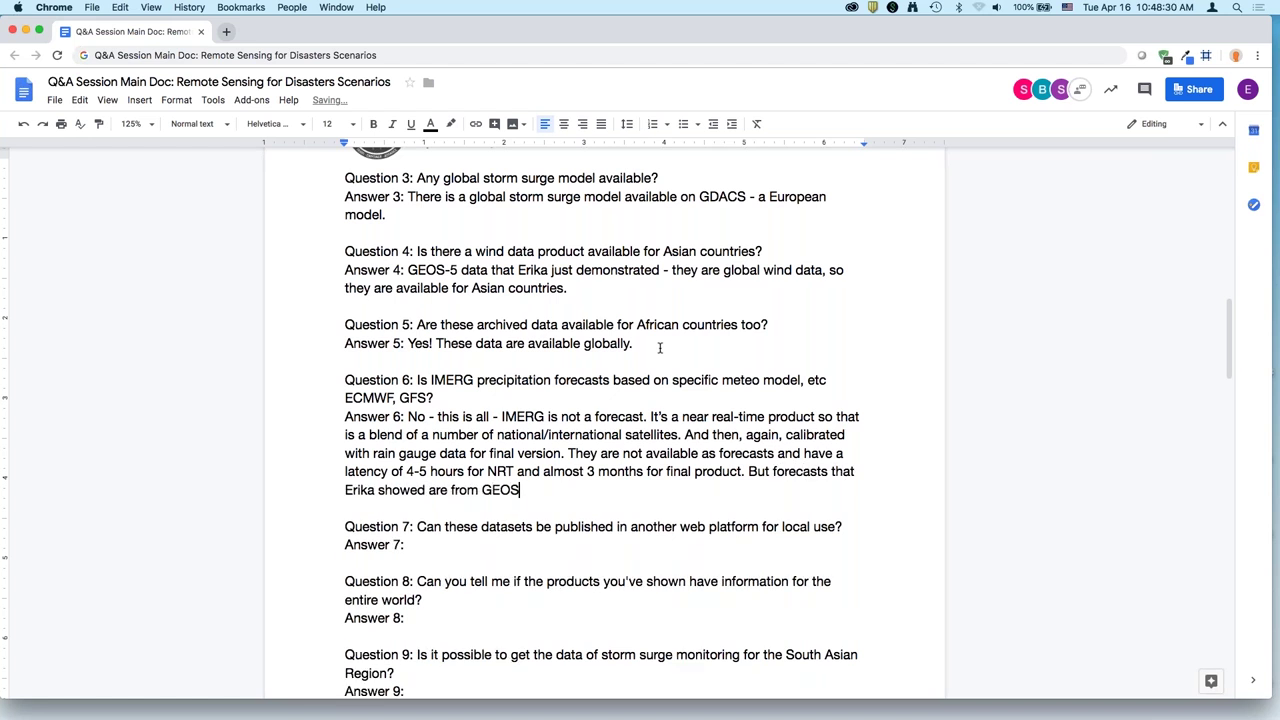
type("-5, it's a NASA forecast model.")
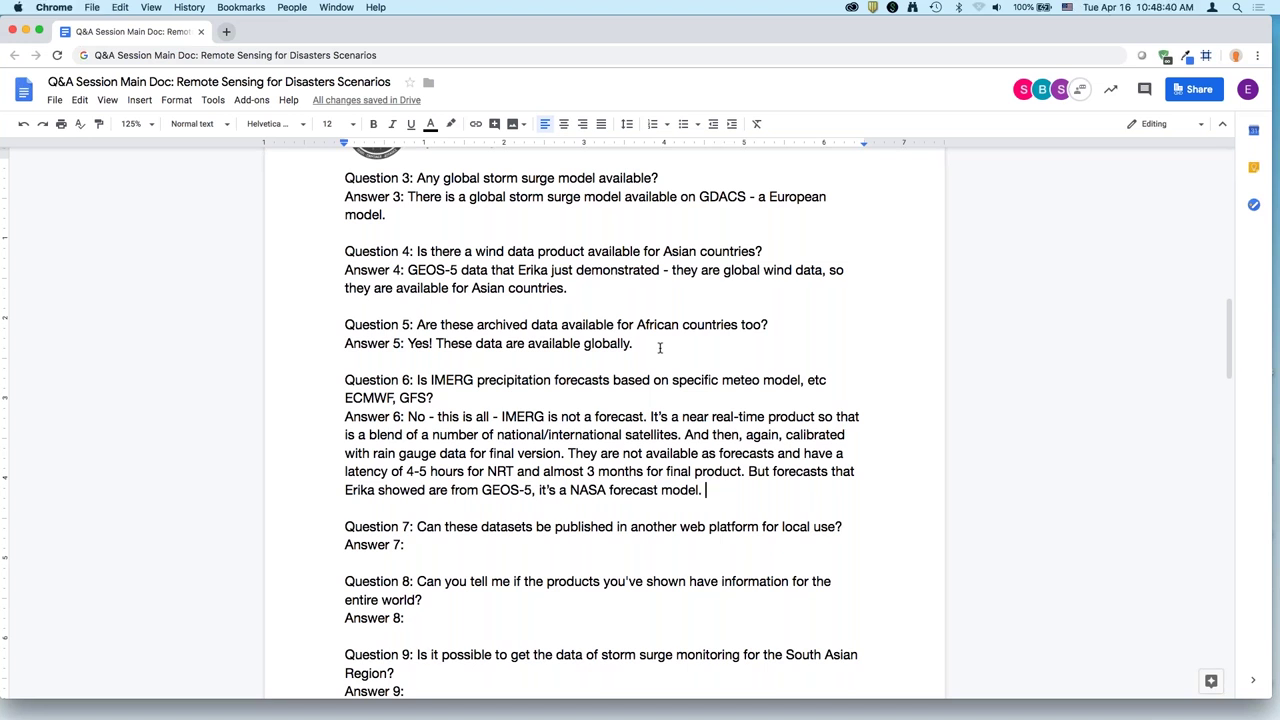
Answer Question 7 about publishing the datasets elsewhere with "They can be because they are open source data.".
scroll(760, 488, "down", 1)
scroll(760, 488, "down", 5)
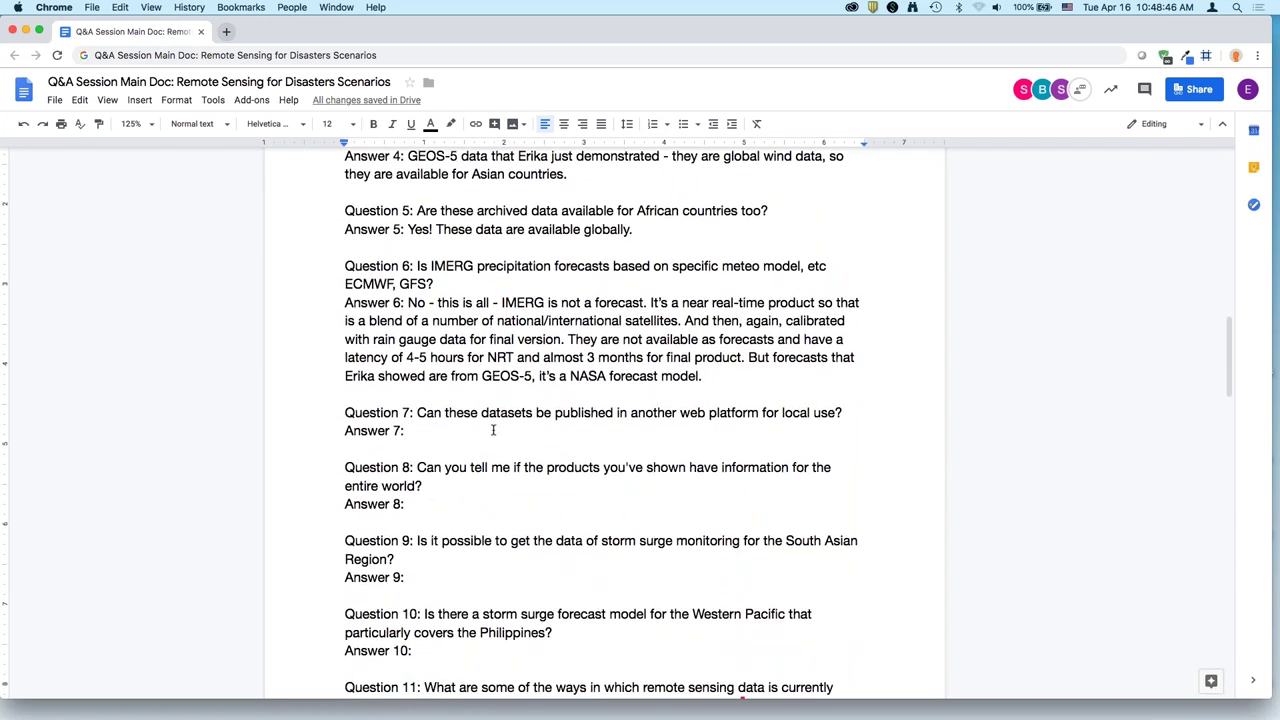
type("The")
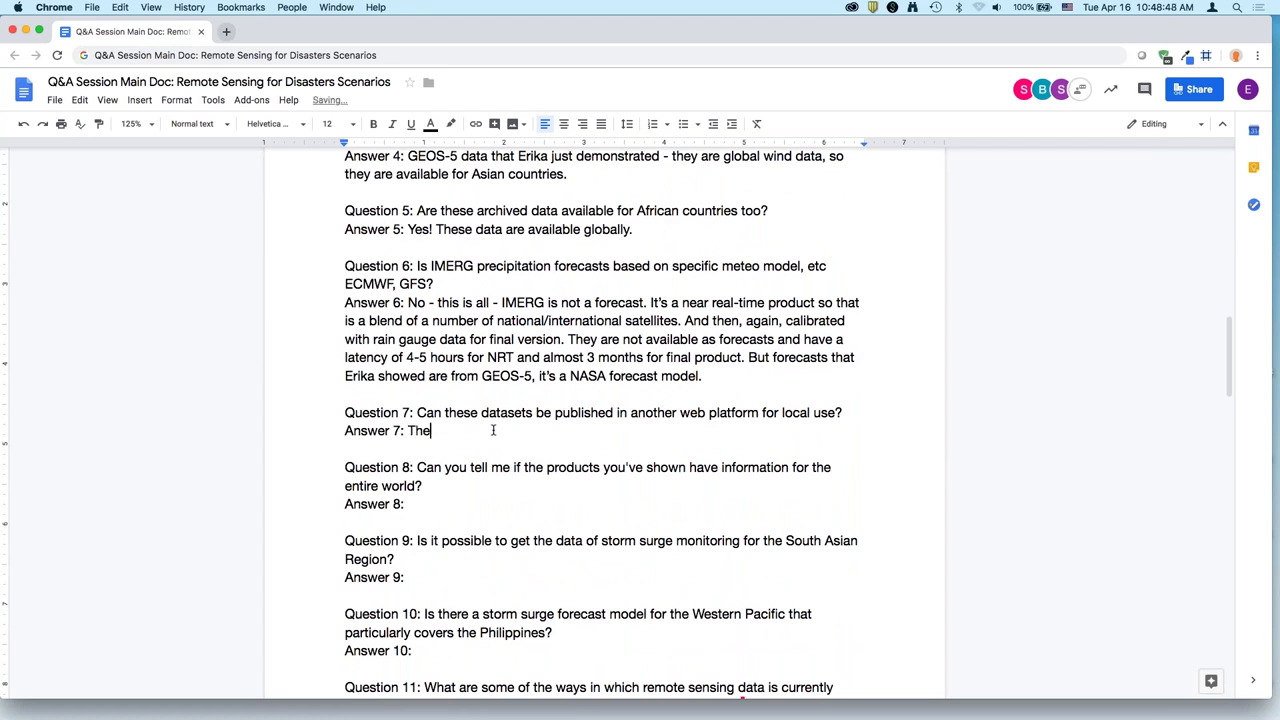
type("y can be because they")
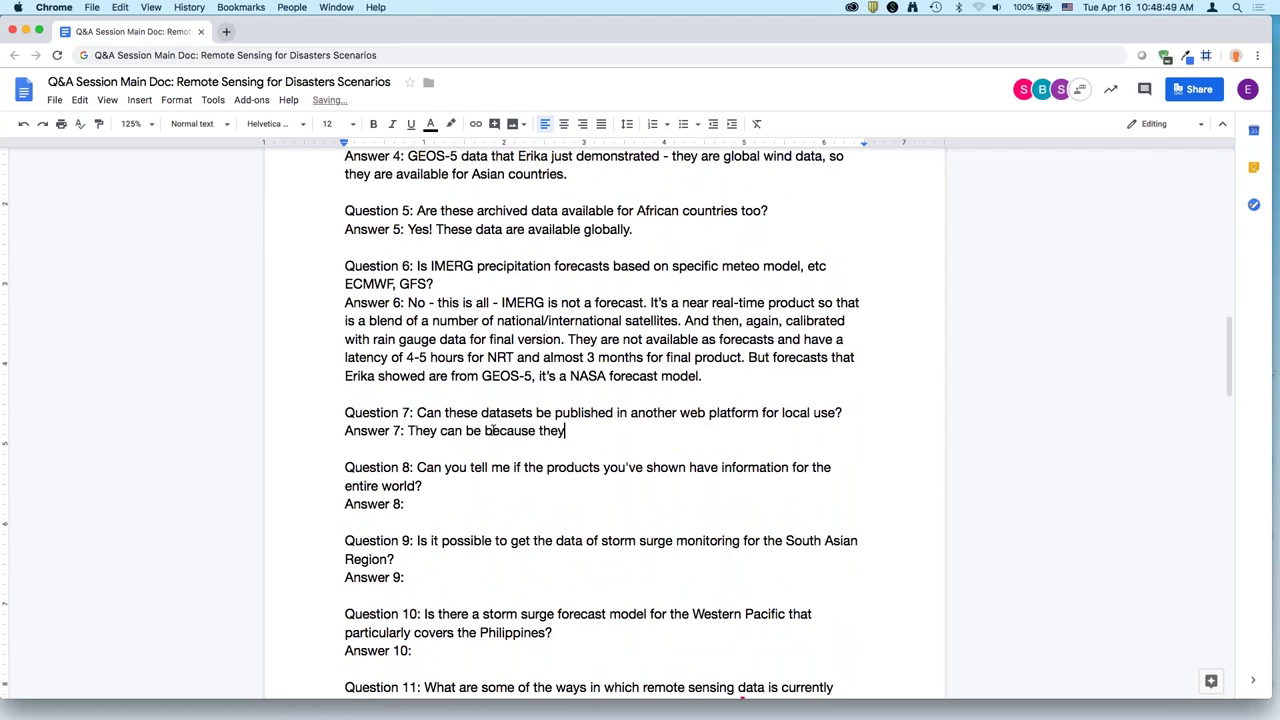
type(" are open source data. B")
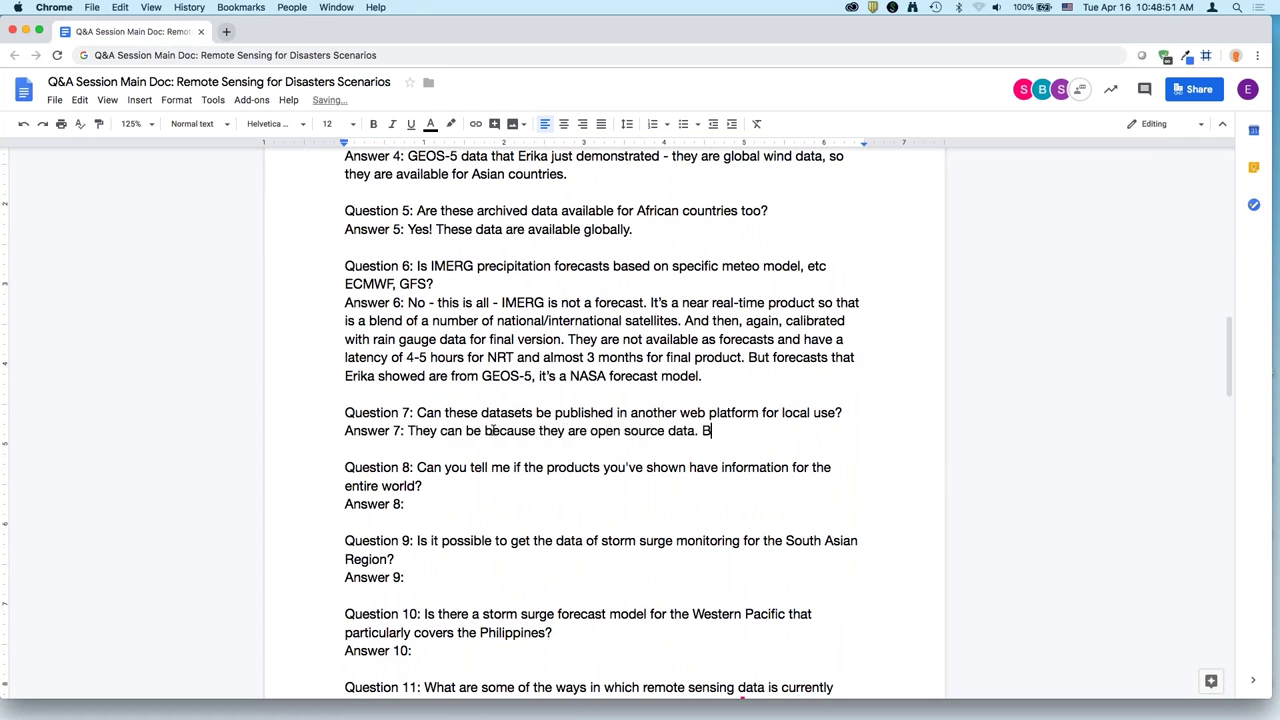
Finish with "But if you go and check on the website, you can acknowledge where you got the data and modify and place it for your own region.".
type("ut if you go and check on ")
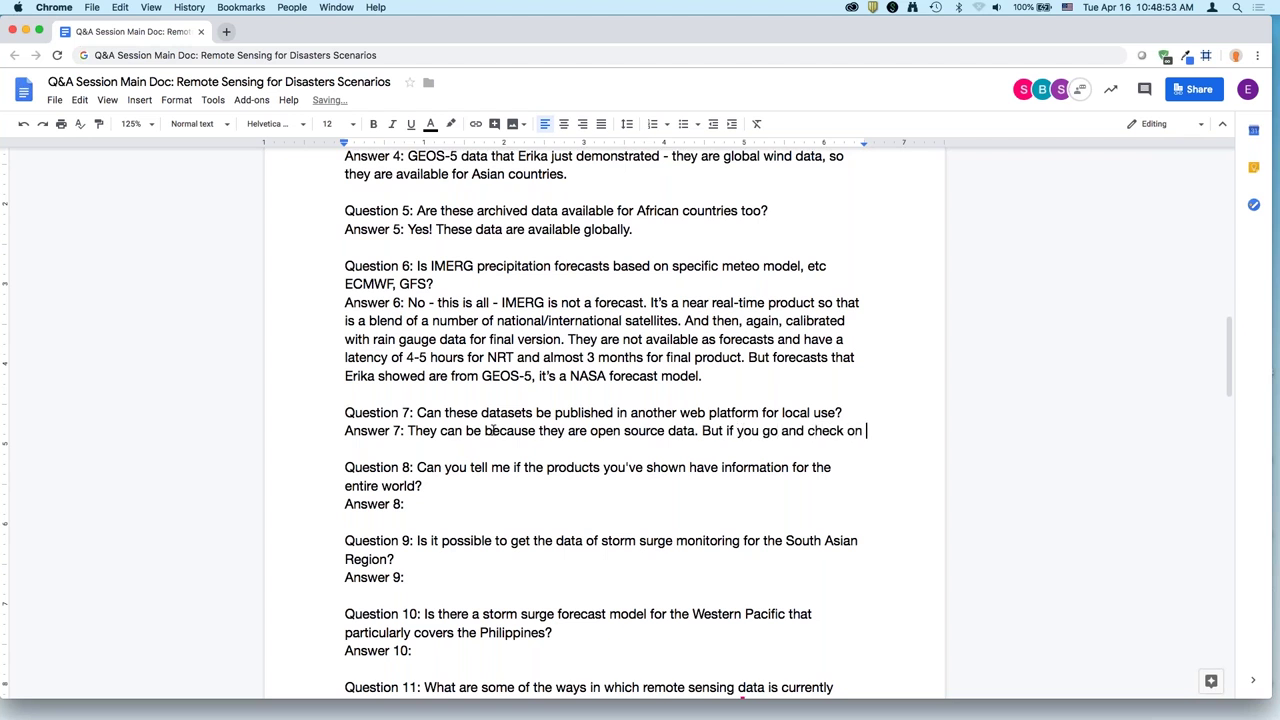
type("the website, you can acknowledge where you got the data and modify and place it ")
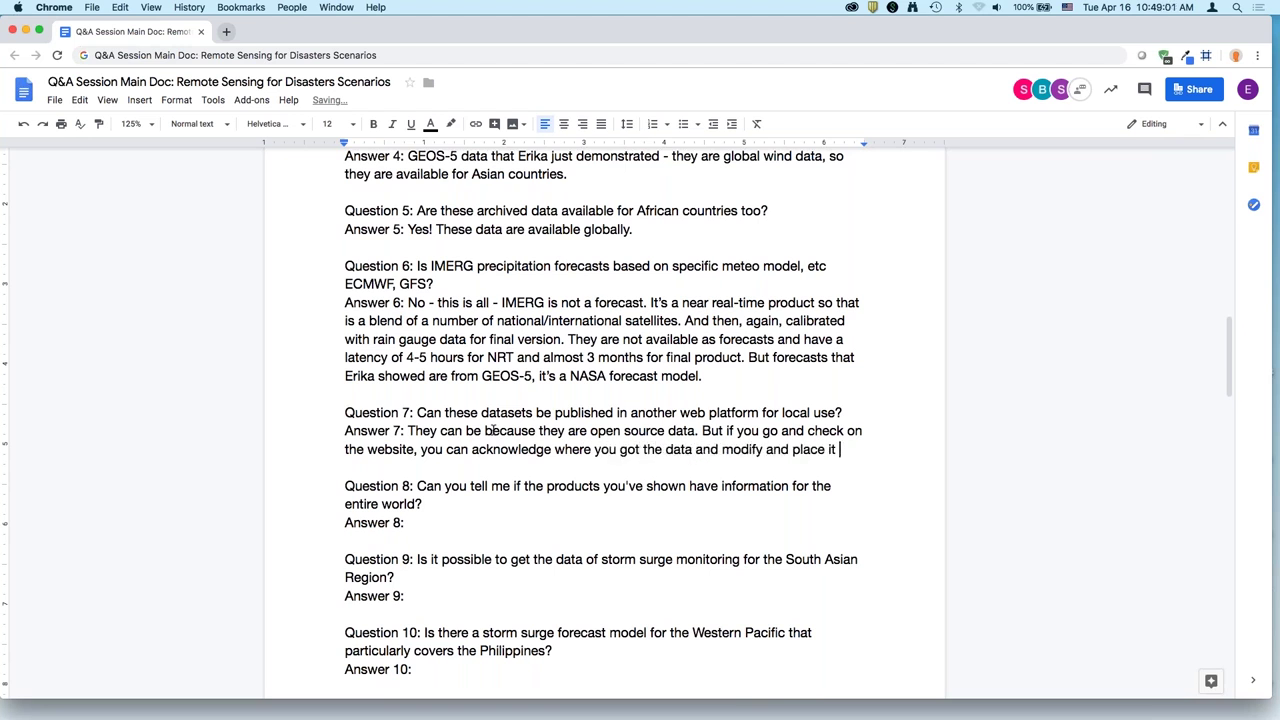
type("for your own region.")
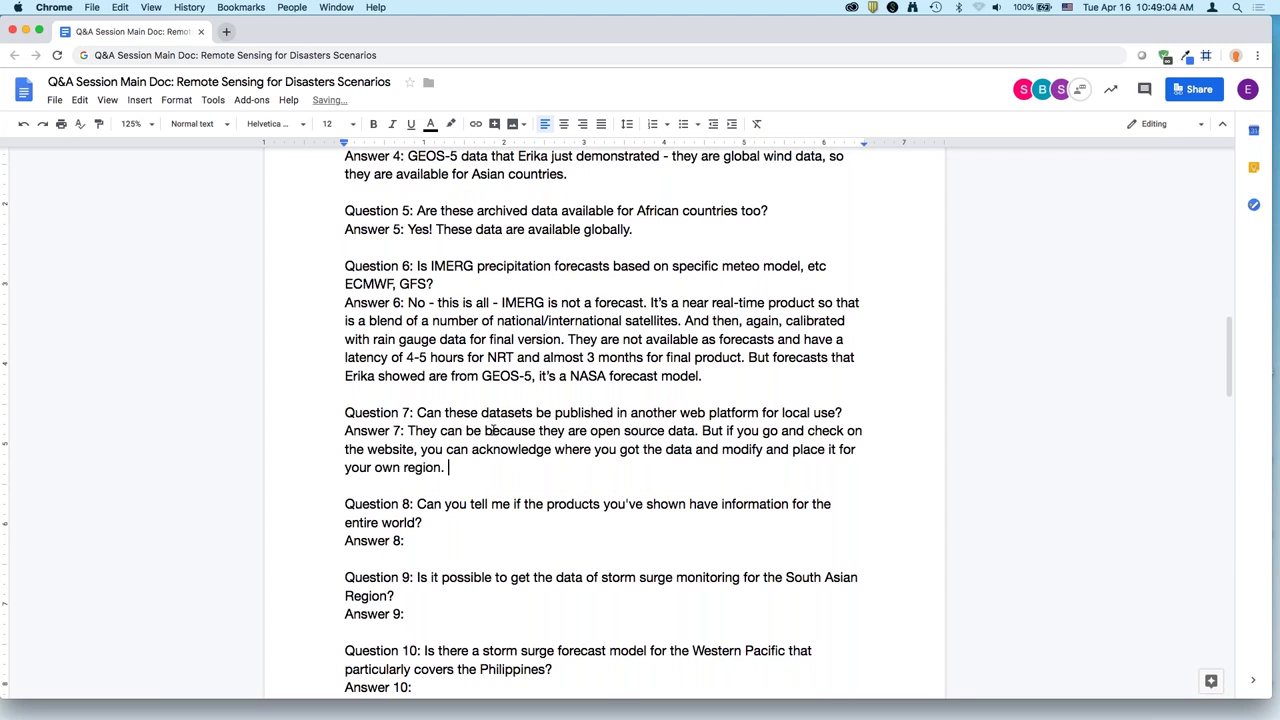
Answer Question 8 that, other than the NHC, most products the presenter showed are all global: "So sea level pressure, precipitation, winds, are all globally available.".
scroll(600, 600, "down", 2)
left_click(440, 450)
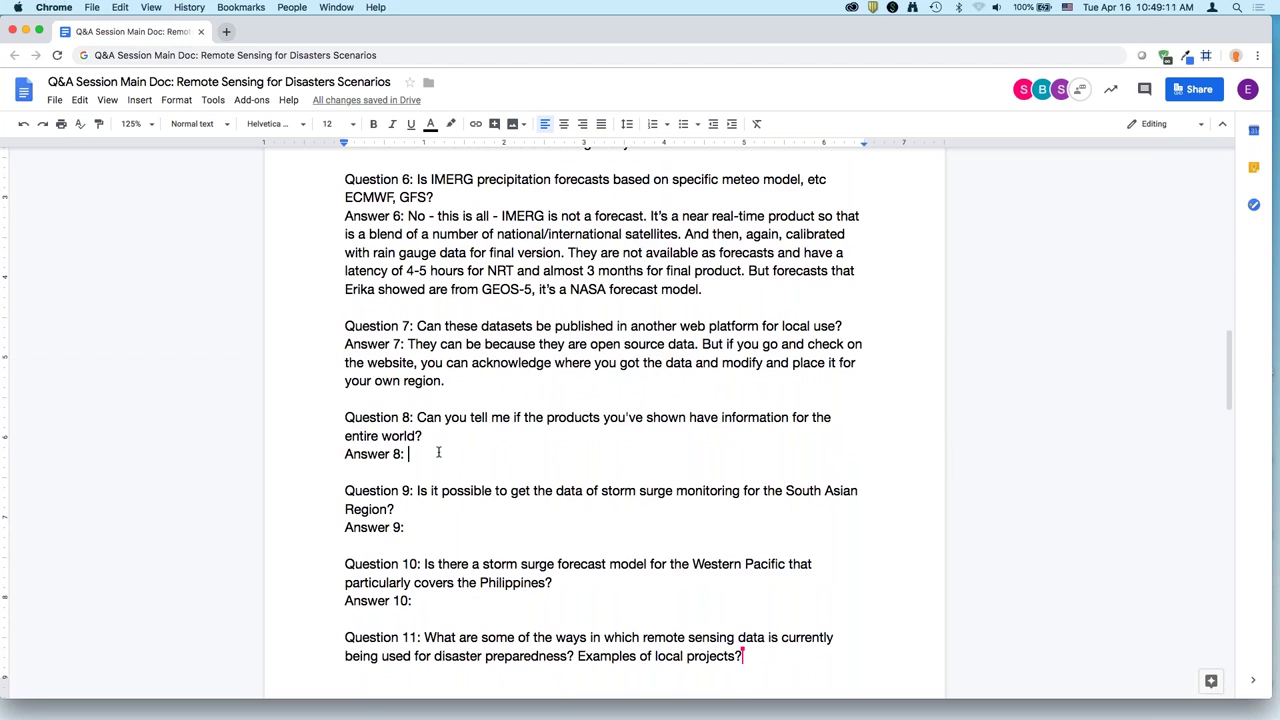
type("Most of the")
key("alt+shift+Left")
key("alt+shift+Left")
key("alt+shift+Left")
type("Other than the NHC that Erika showed")
type("the products E")
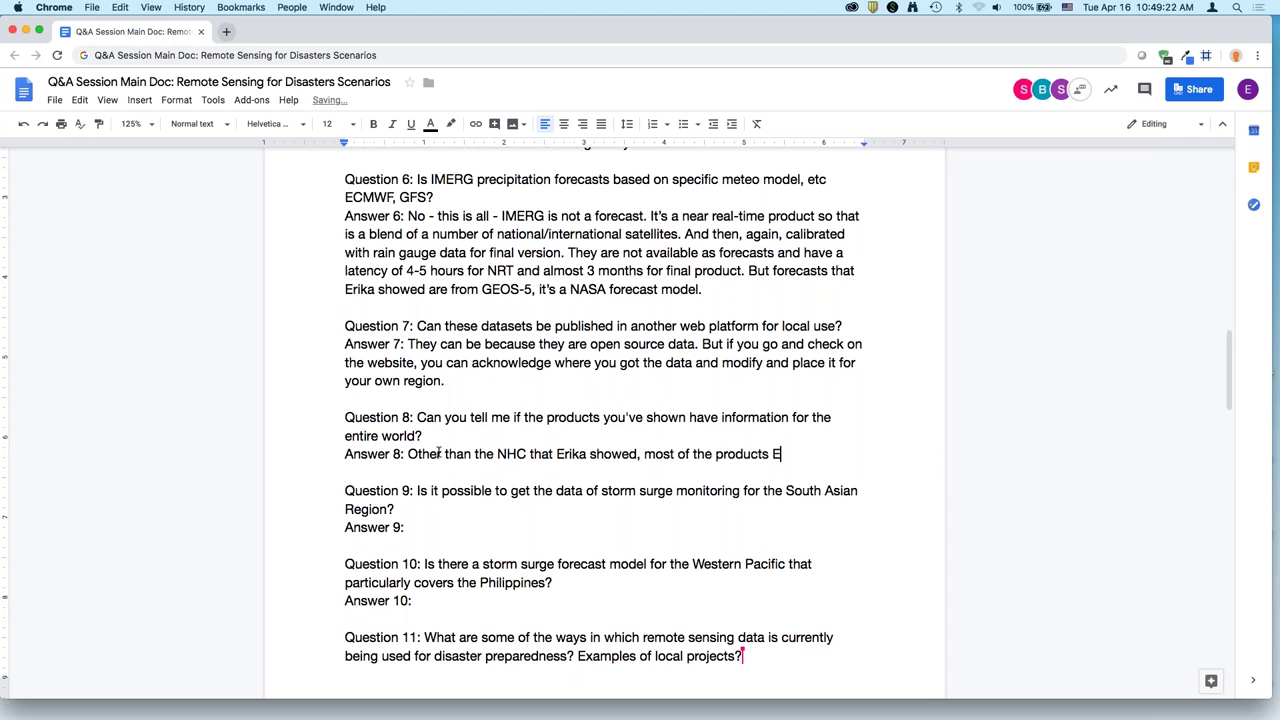
type("rika showed are all global. So sea level pressure, pre")
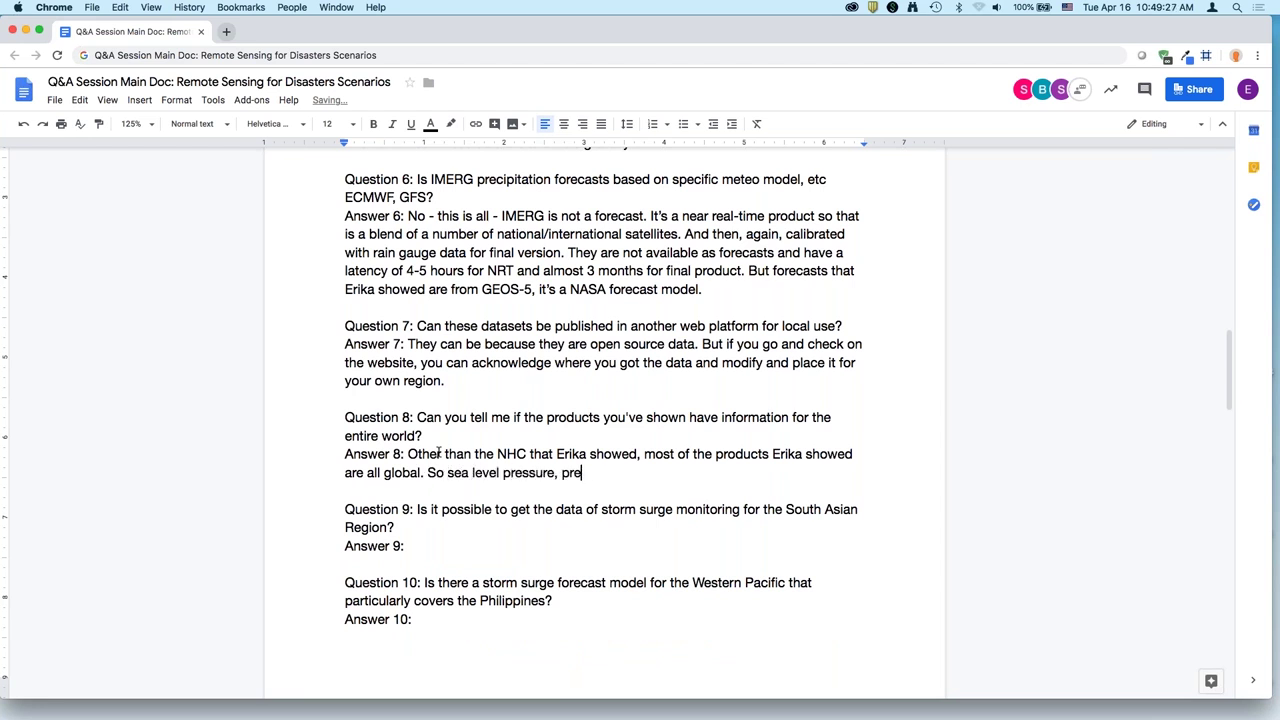
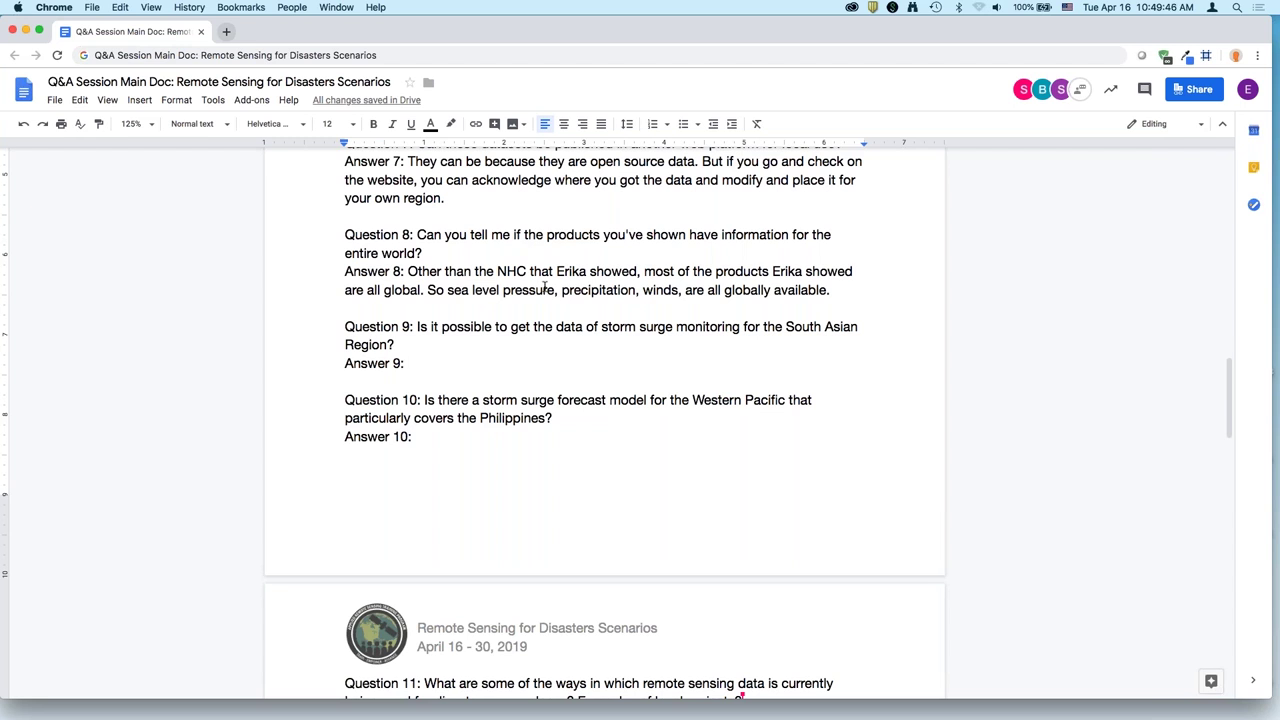
Begin Answer 9 about South Asian storm surge data with "Storm surge monitoring - we'll find out and post it in Q&A".
type("Stim a")
key("BackSpace")
key("BackSpace")
key("BackSpace")
type("orm surge m")
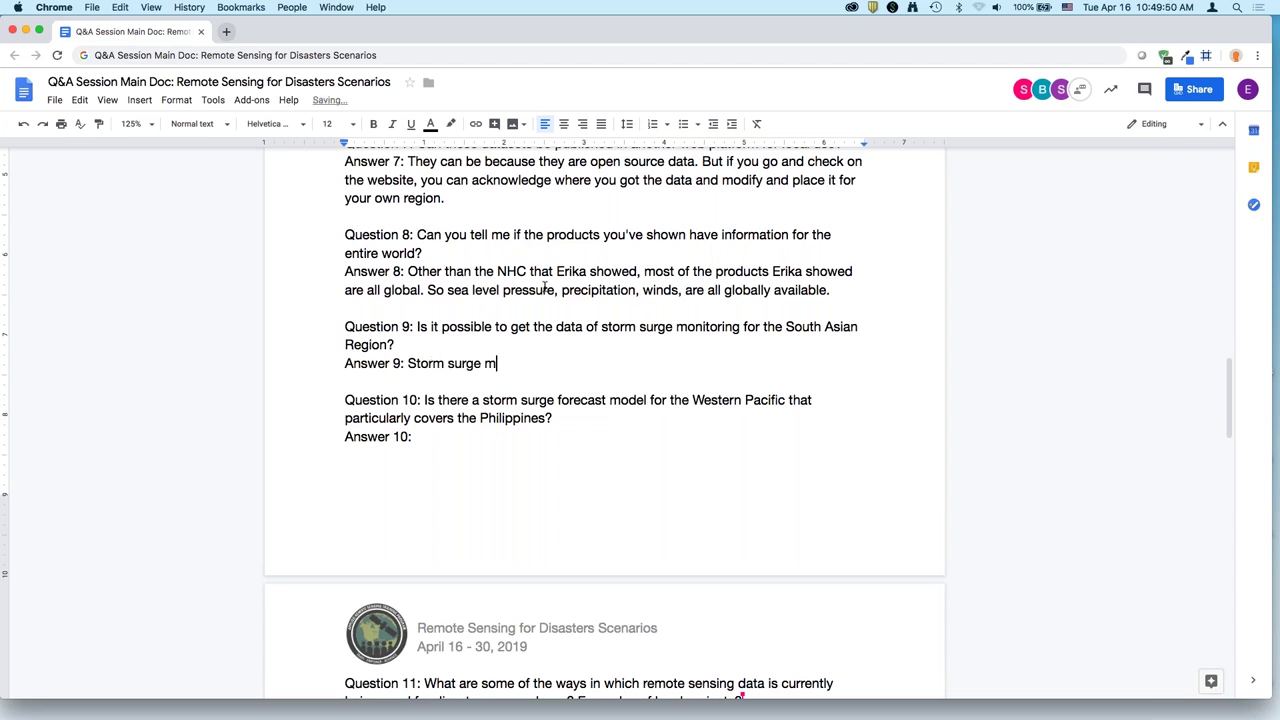
type("onitoring - we'll find")
key("BackSpace")
key("BackSpace")
key("BackSpace")
key("BackSpace")
key("BackSpace")
type("l find out and post it in Q&A - there is a Eur")
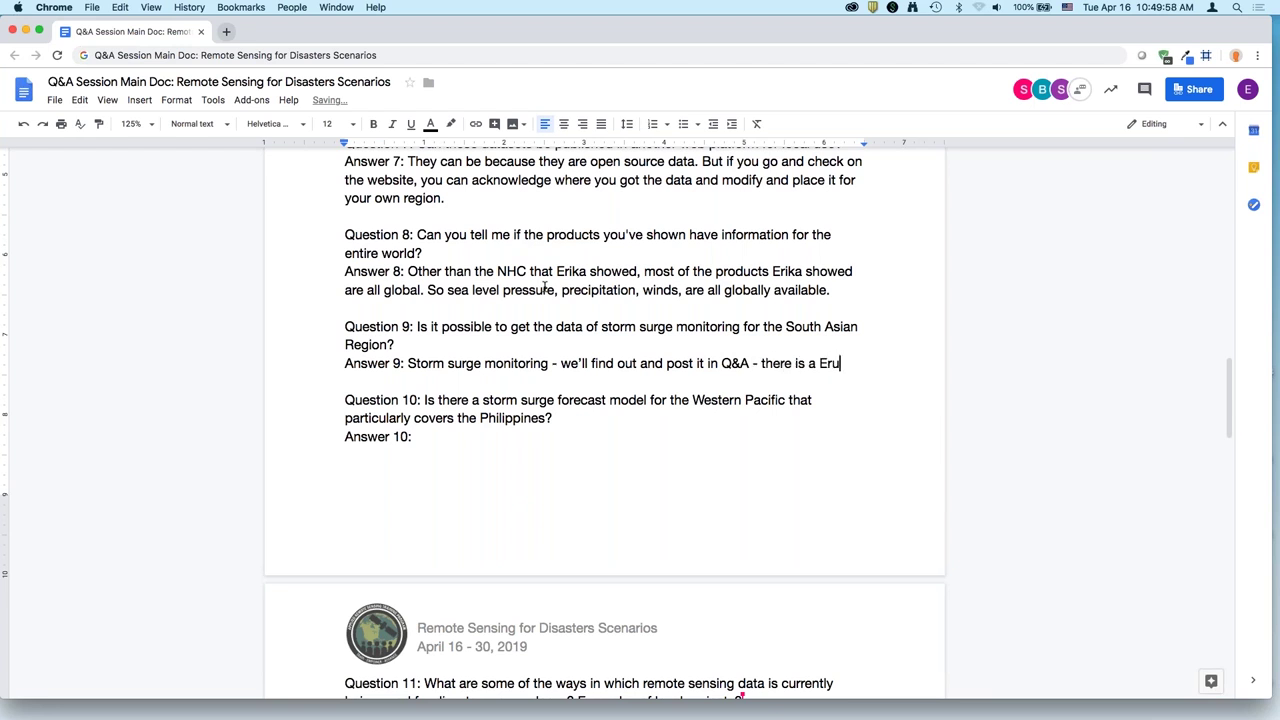
Continue Answer 9 with "there is a European model that does global storm surge, but we'll look up that info".
type("opean model that ")
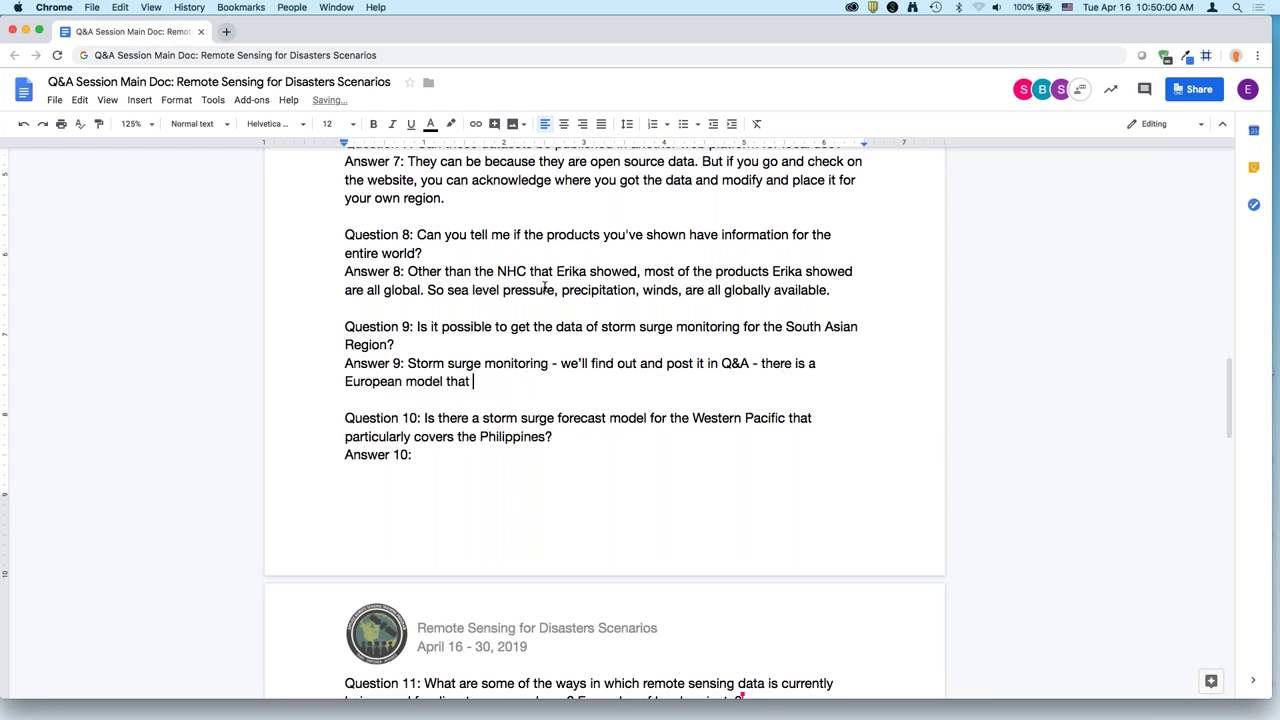
type("does global storm sur")
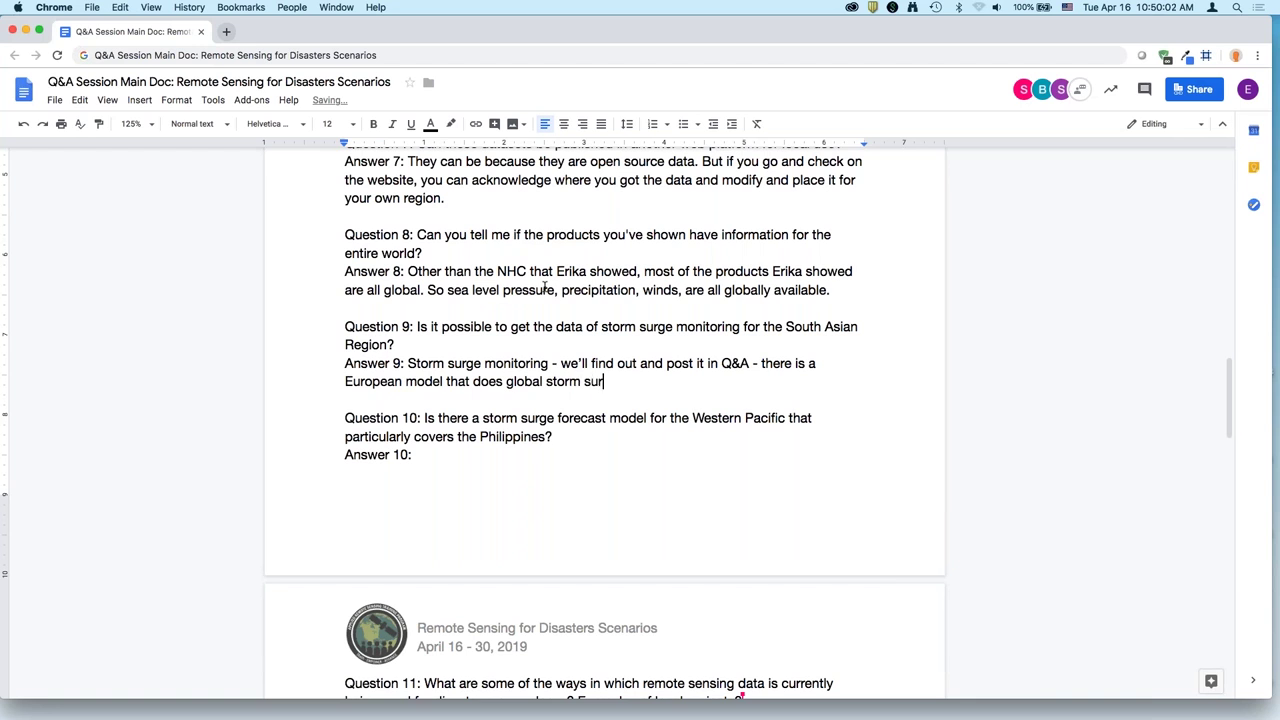
type("ge, but we'll look up t")
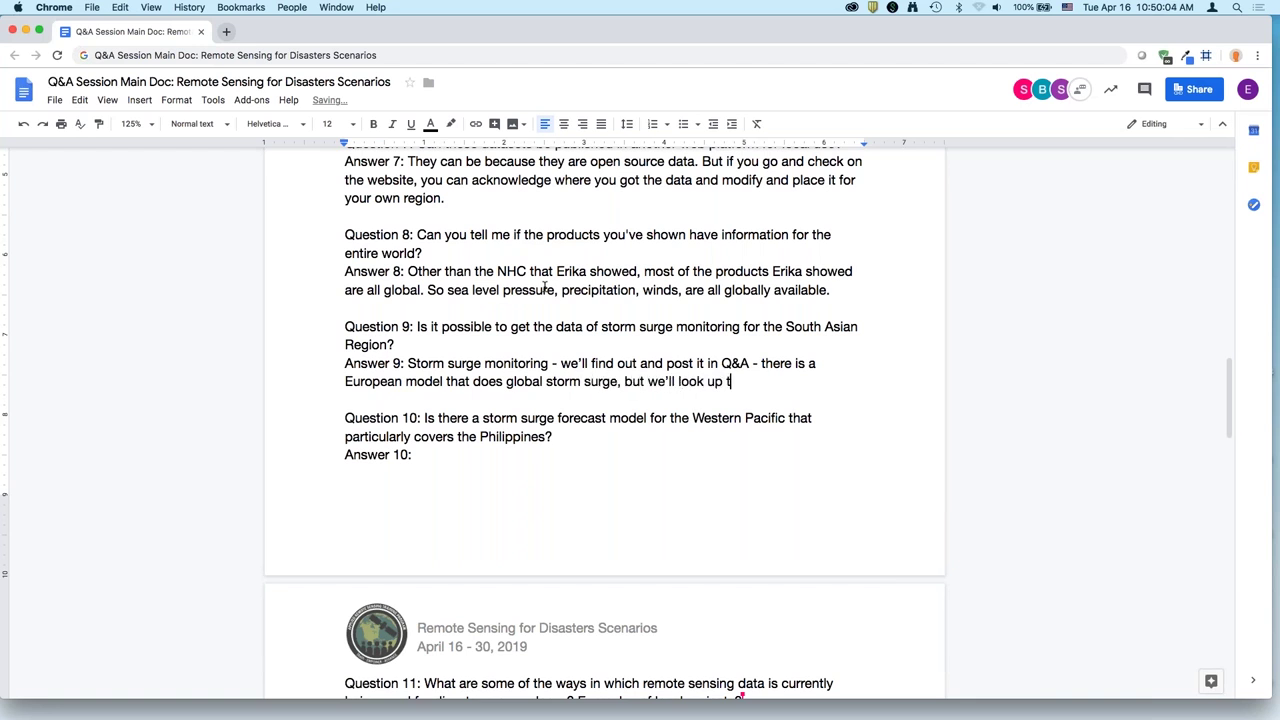
Finish Answer 9 with "and I believe the introductory webinar we did last year on Monitoring Tropical Storms had that information.".
type("hat info and I believe the introductory we")
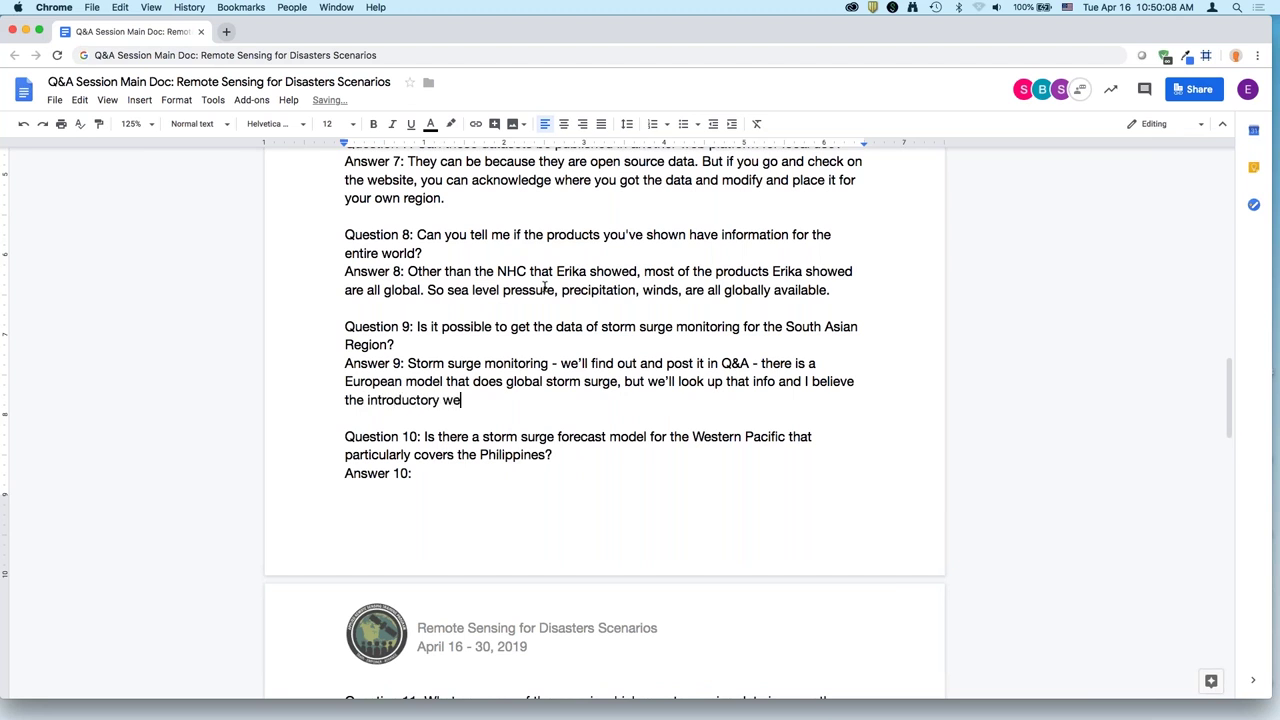
type("binar we did last h")
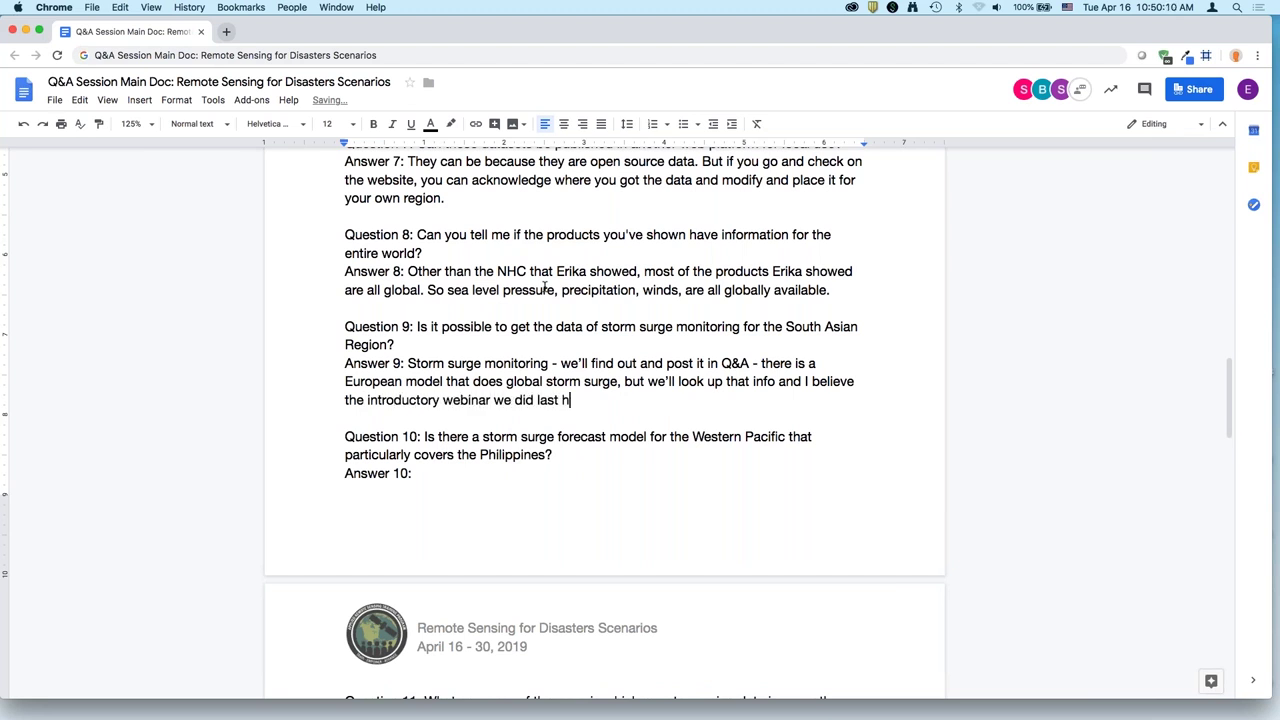
key("BackSpace")
type("year on Monitoring Tro")
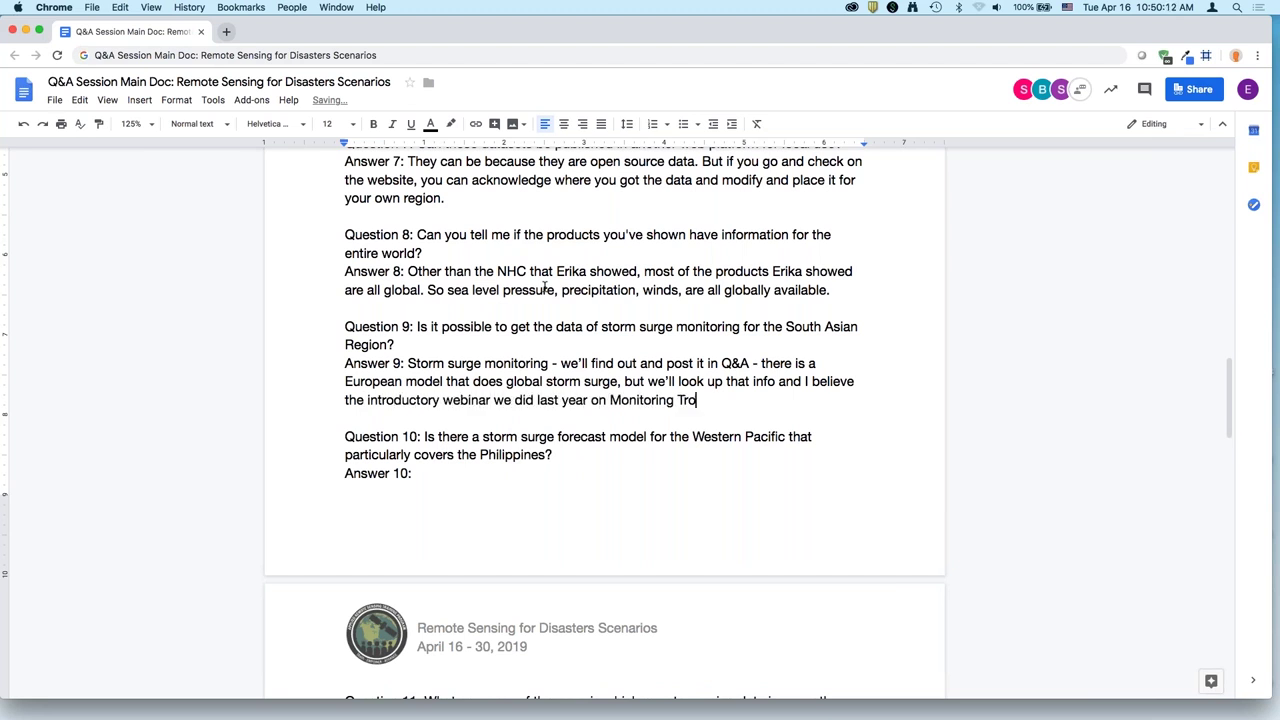
type("pical Storms had that information.")
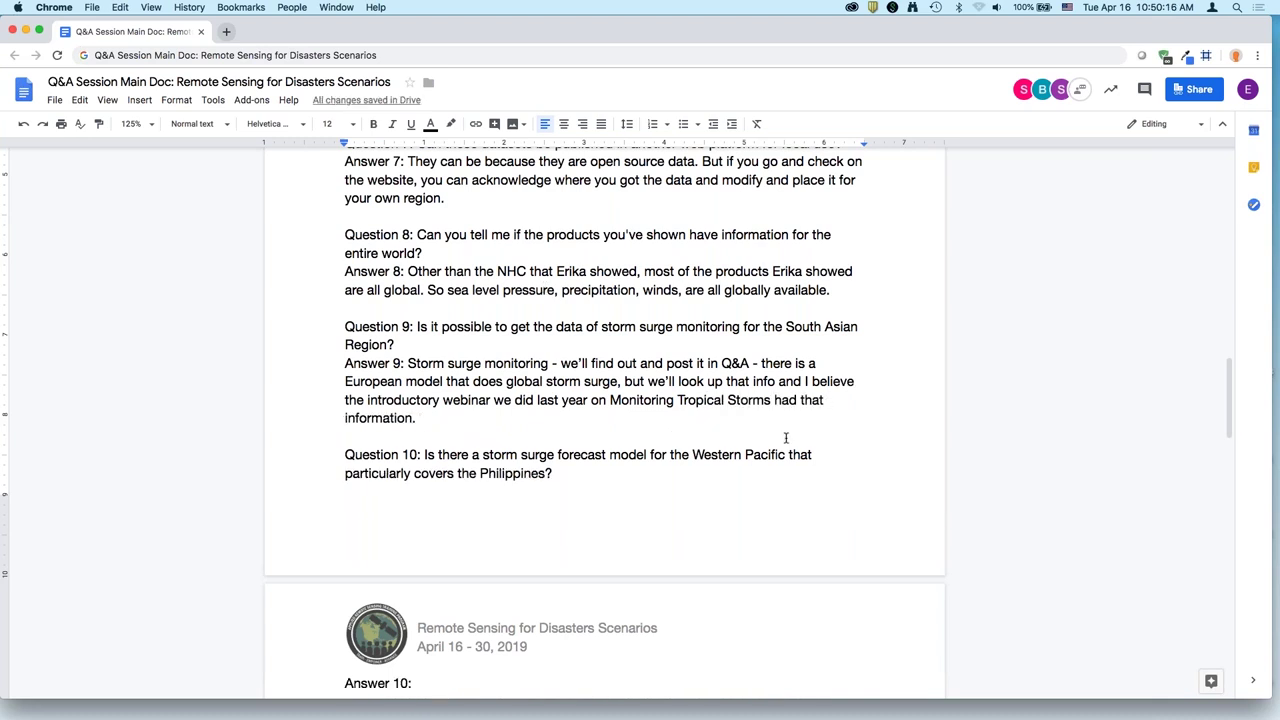
Begin Answer 11 with "Here in the U.S. federal emergency management association (FEMA) use some of the remote sensing data for preparedness.".
scroll(786, 437, "down", 5)
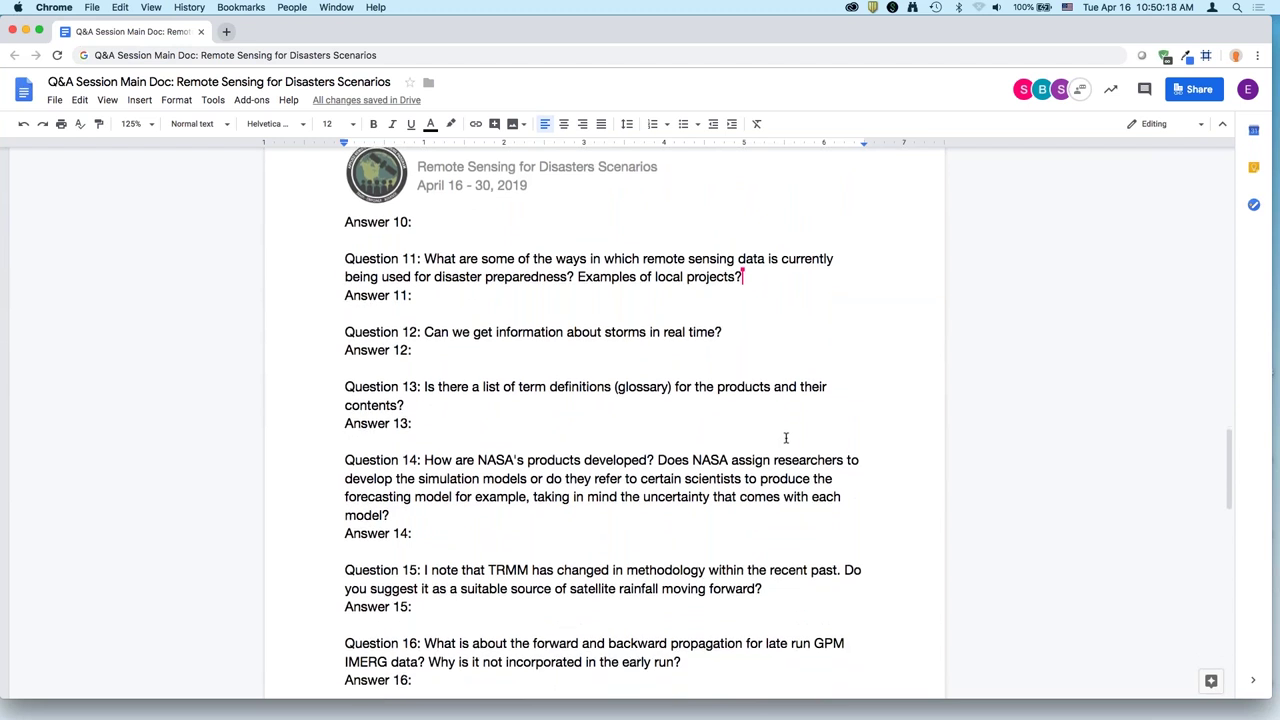
left_click(531, 312)
left_click(522, 297, "shift")
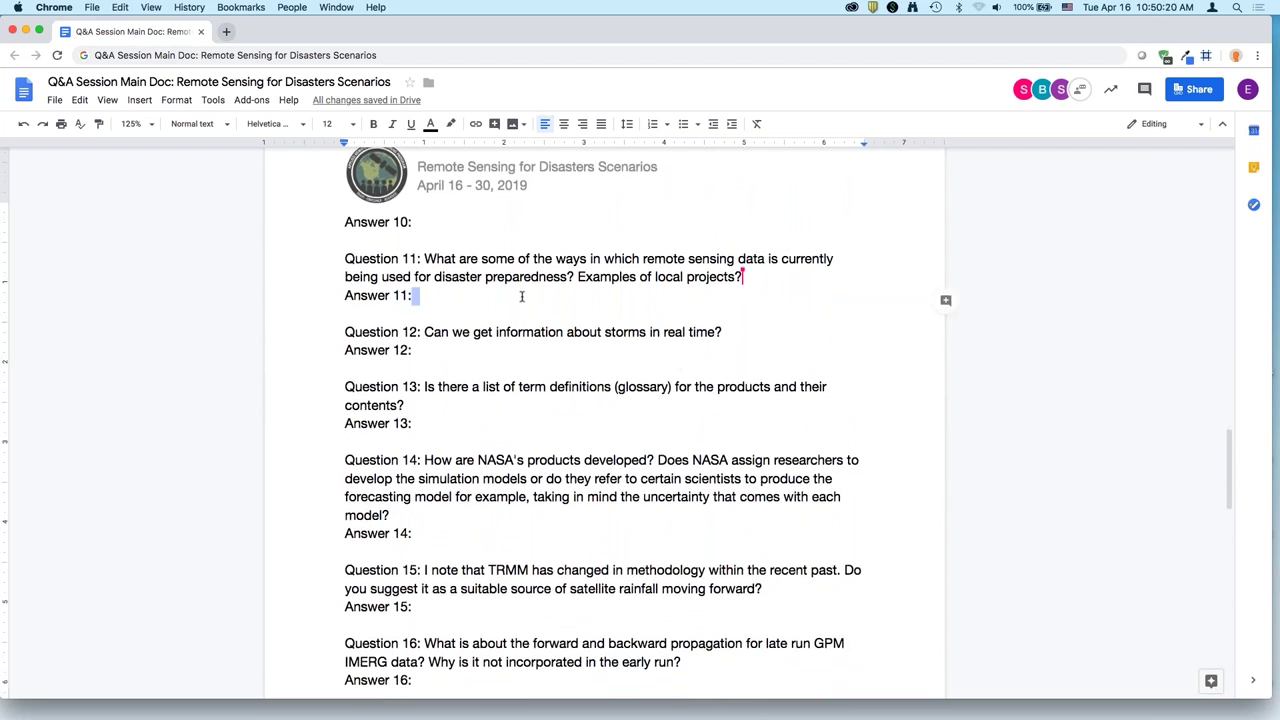
scroll(467, 413, "down", 1)
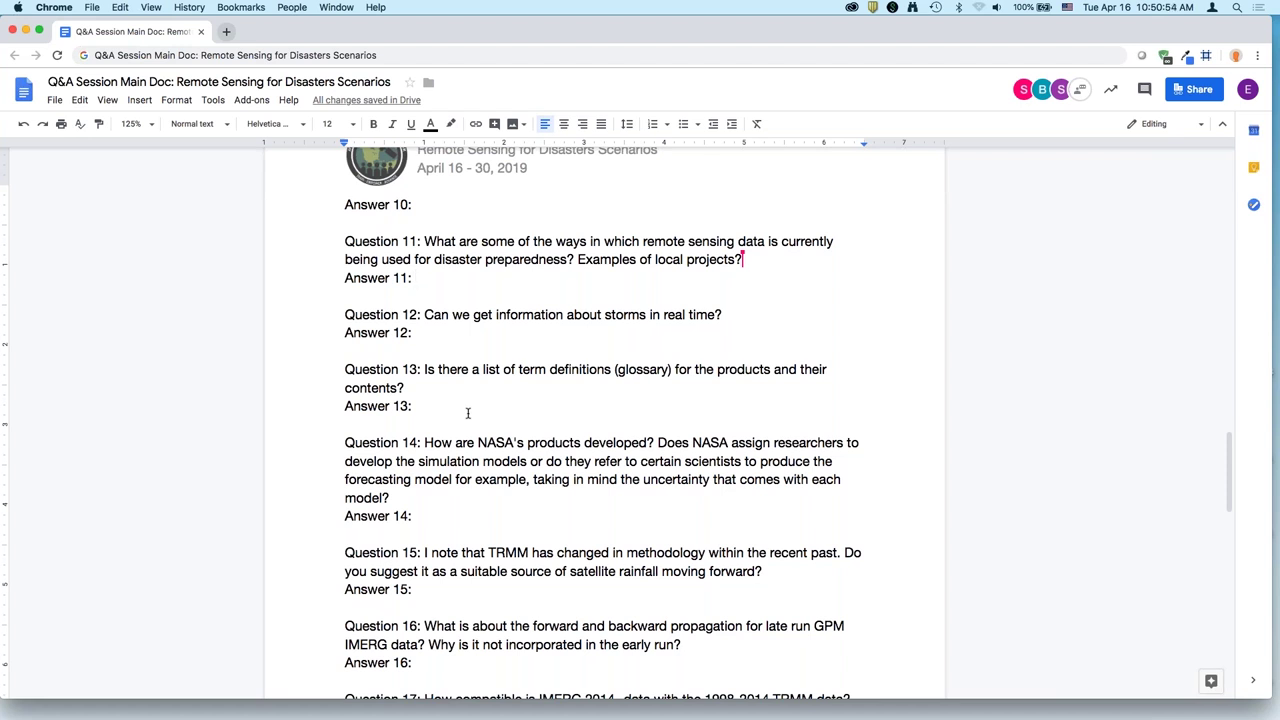
type("Here in the U.S.")
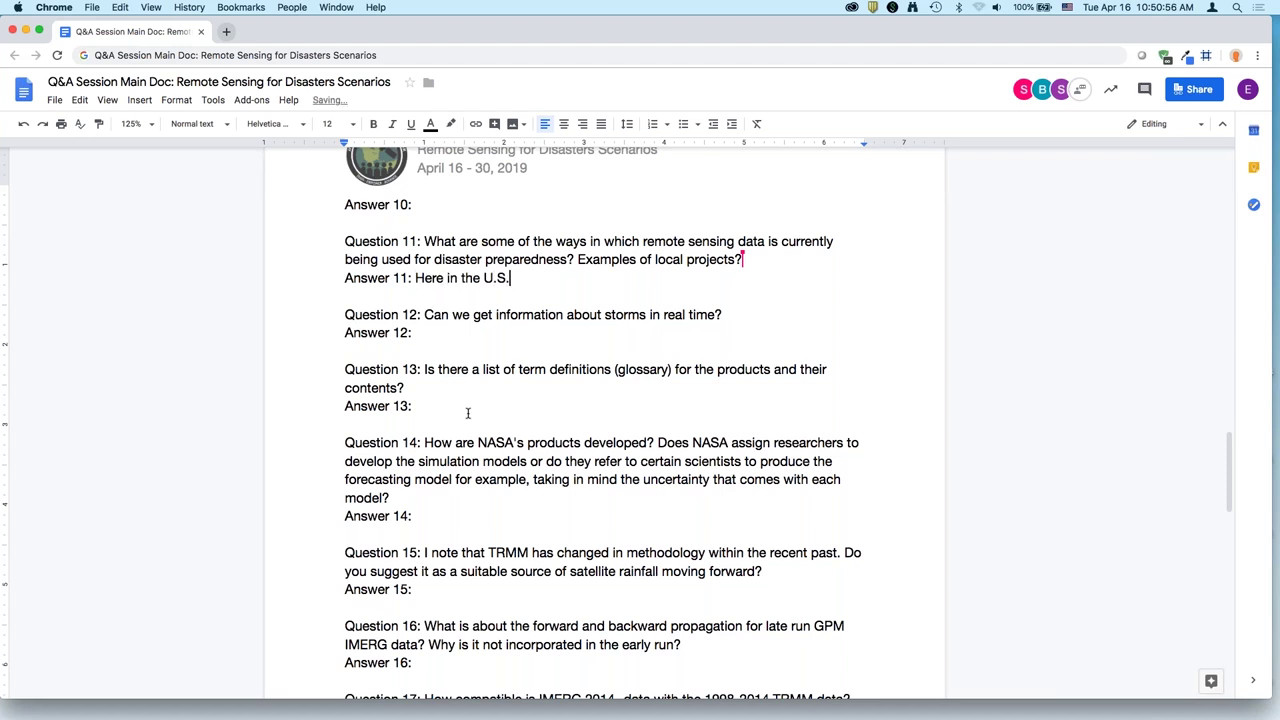
type(" federal emergency management")
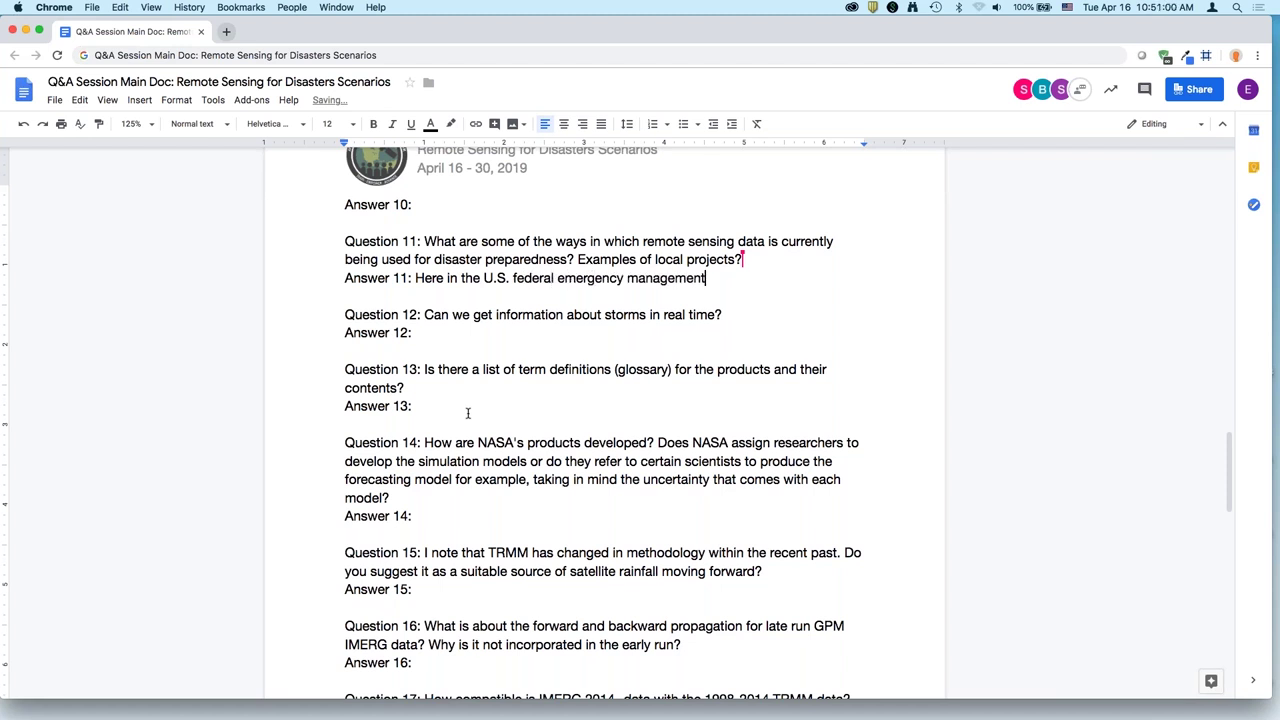
type(" association (FEMA) use some of the remote")
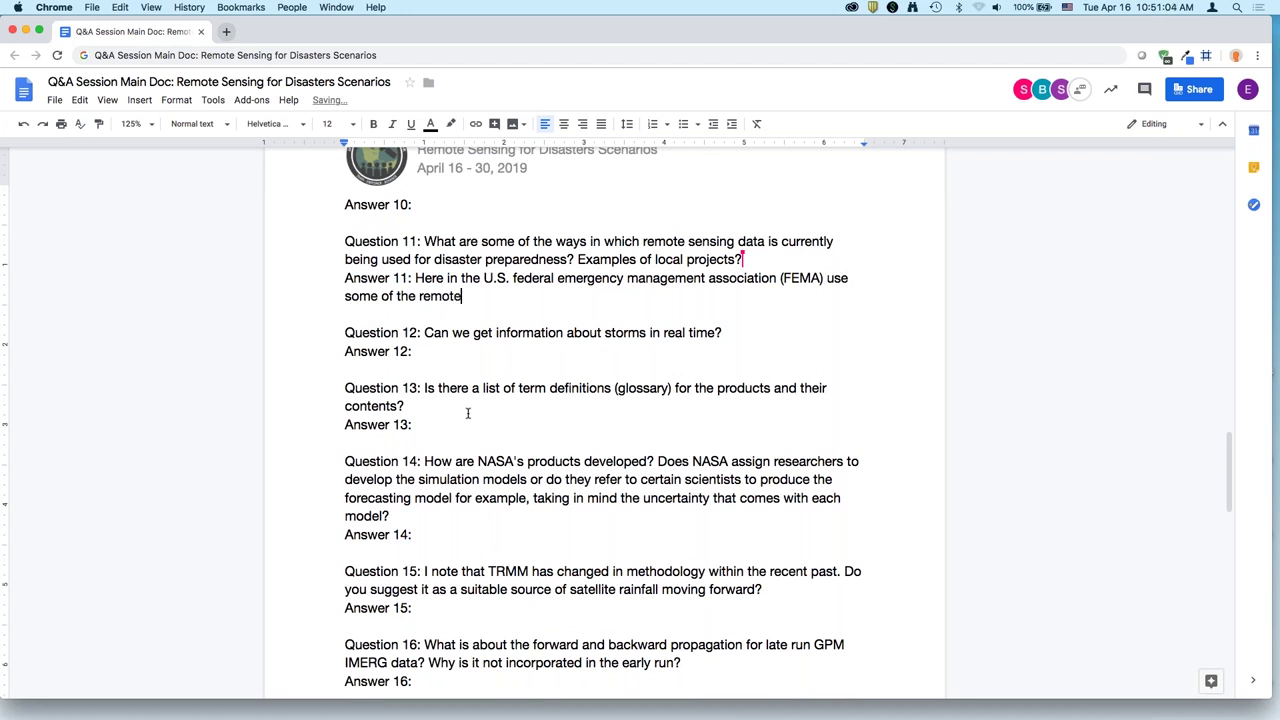
type(" sensing data for preparedne")
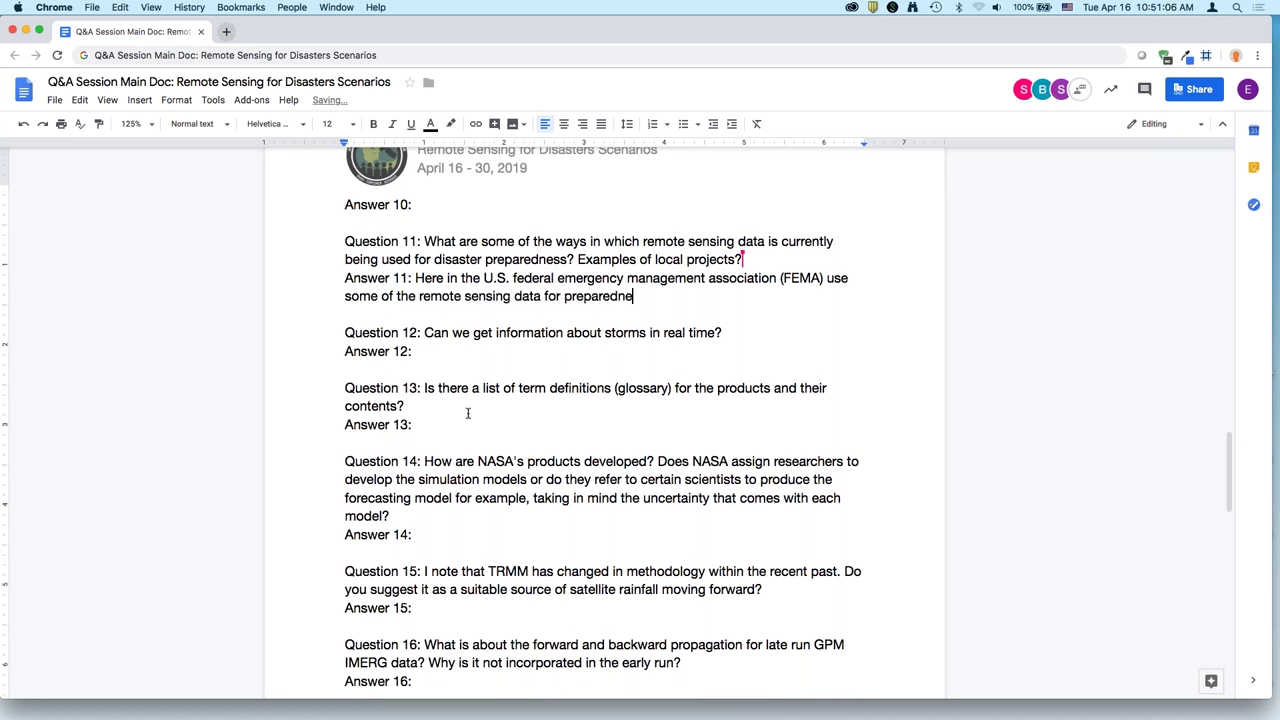
Add to Answer 11 the sentence "Also, the red cross uses RS data for disaster preparedness.".
type("ss. Also, the red cros")
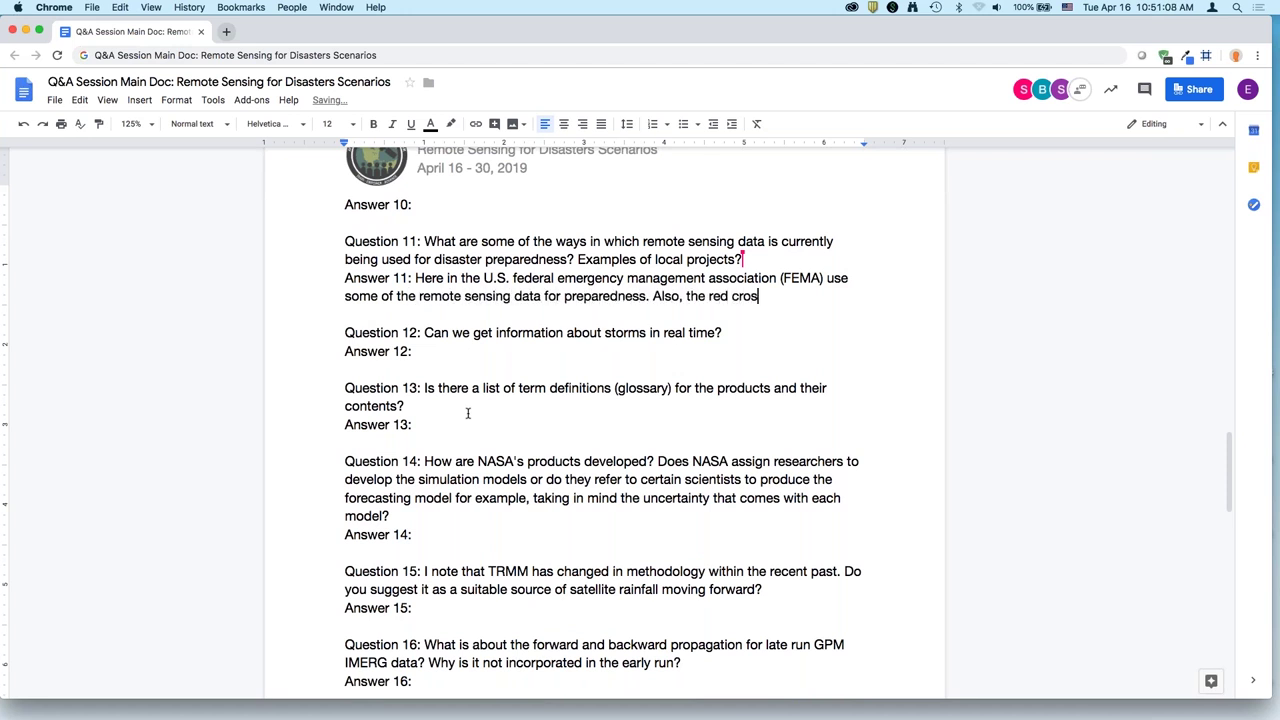
type("s uses RS data fo")
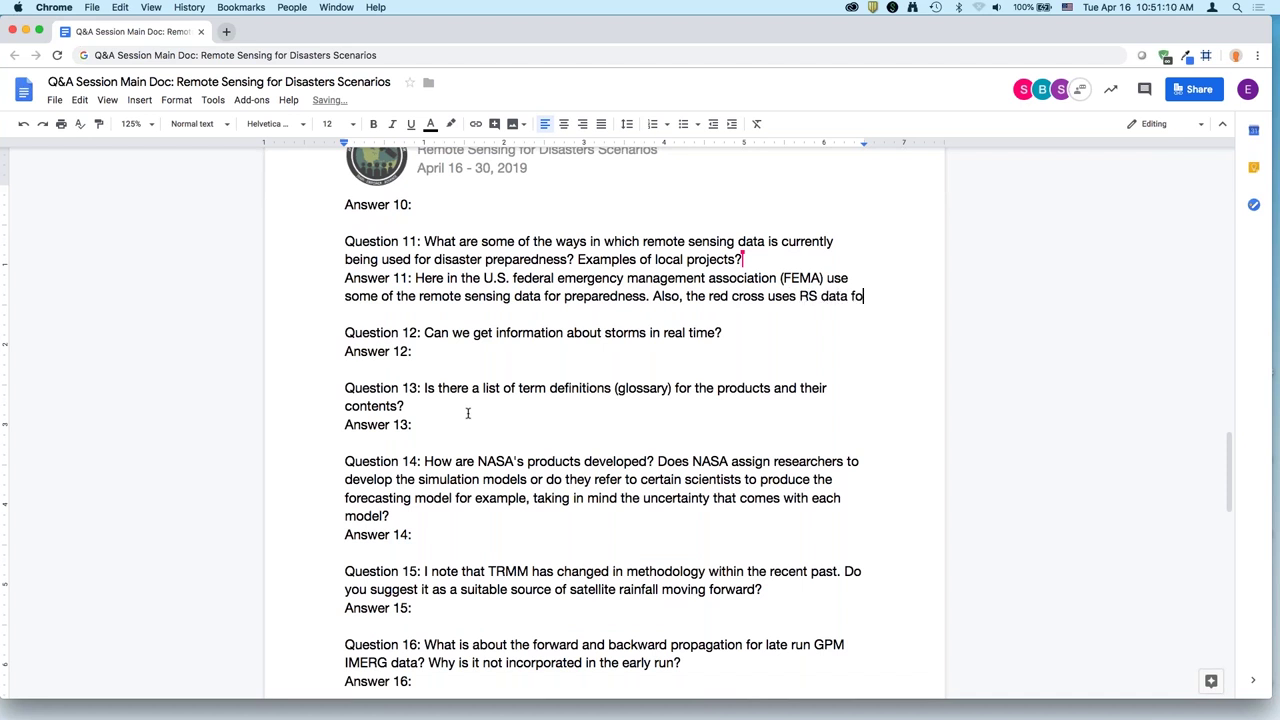
type("r pisaster preparedn")
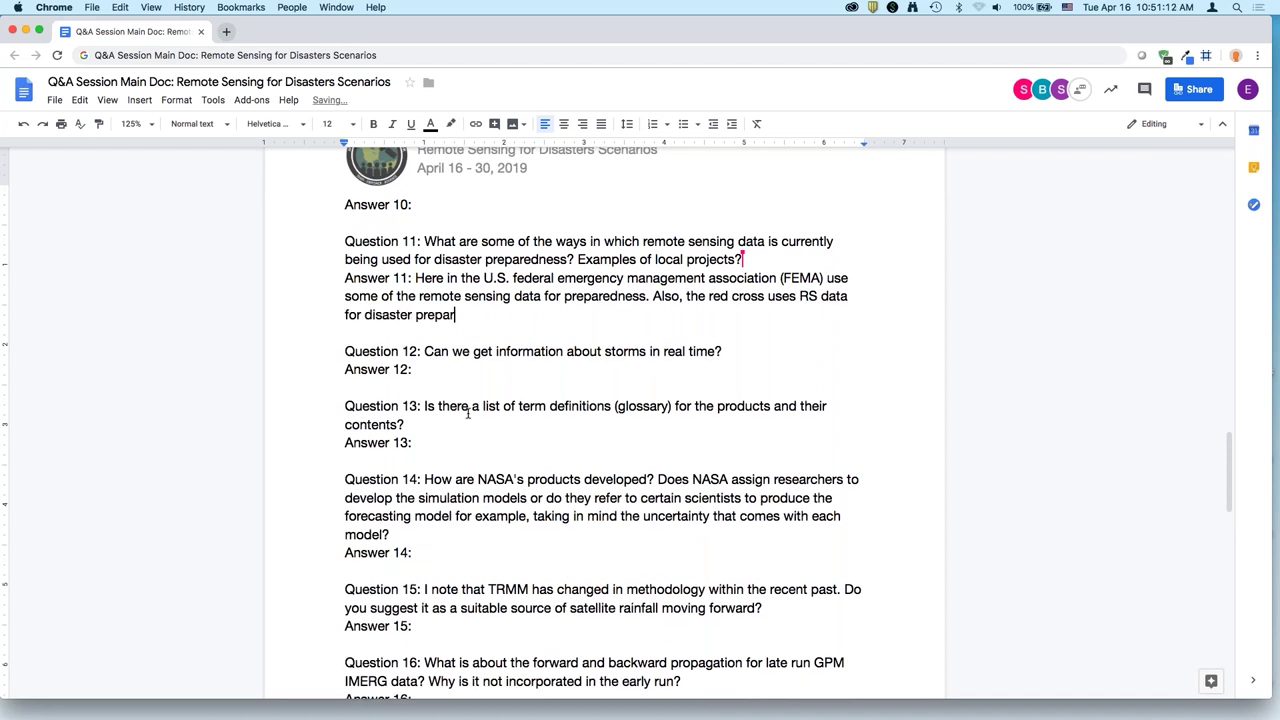
key("BackSpace")
key("BackSpace")
type("dness. ")
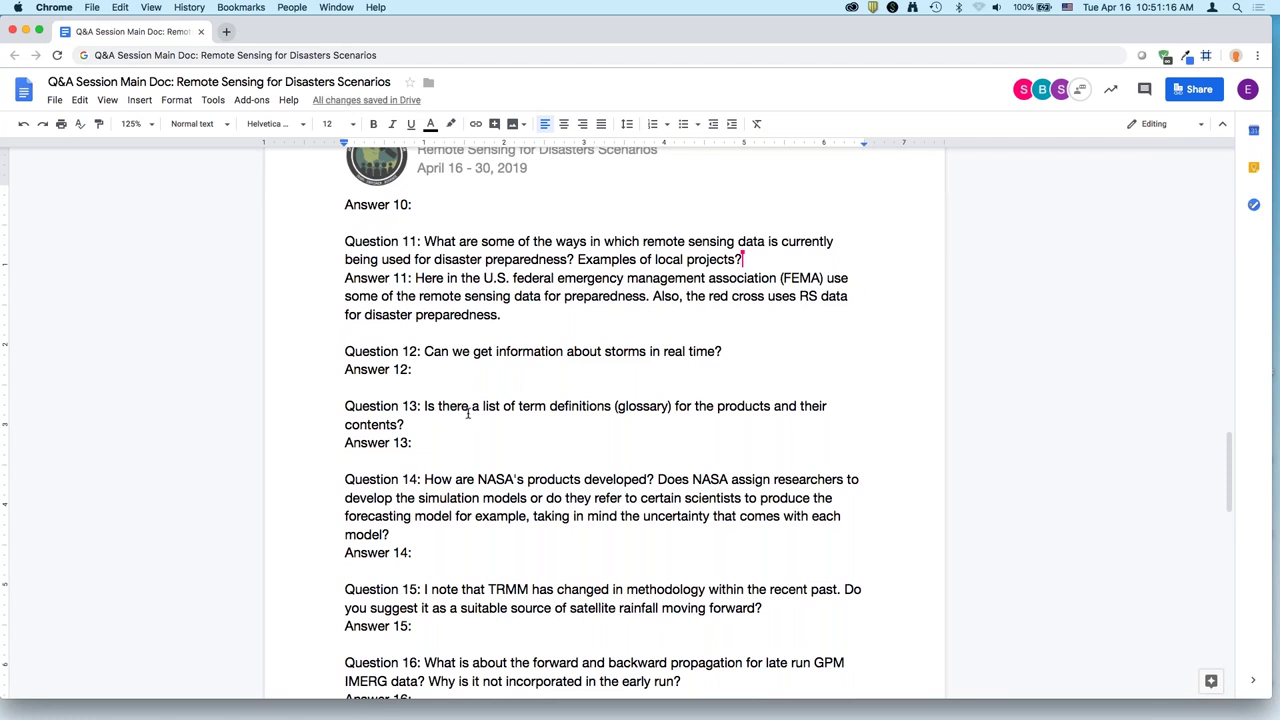
Finish Answer 11 by pointing to examples in the introductory webinar on Monitoring Tropical Storms and restating that FEMA and the Red Cross definitely use this data.
type("Agai")
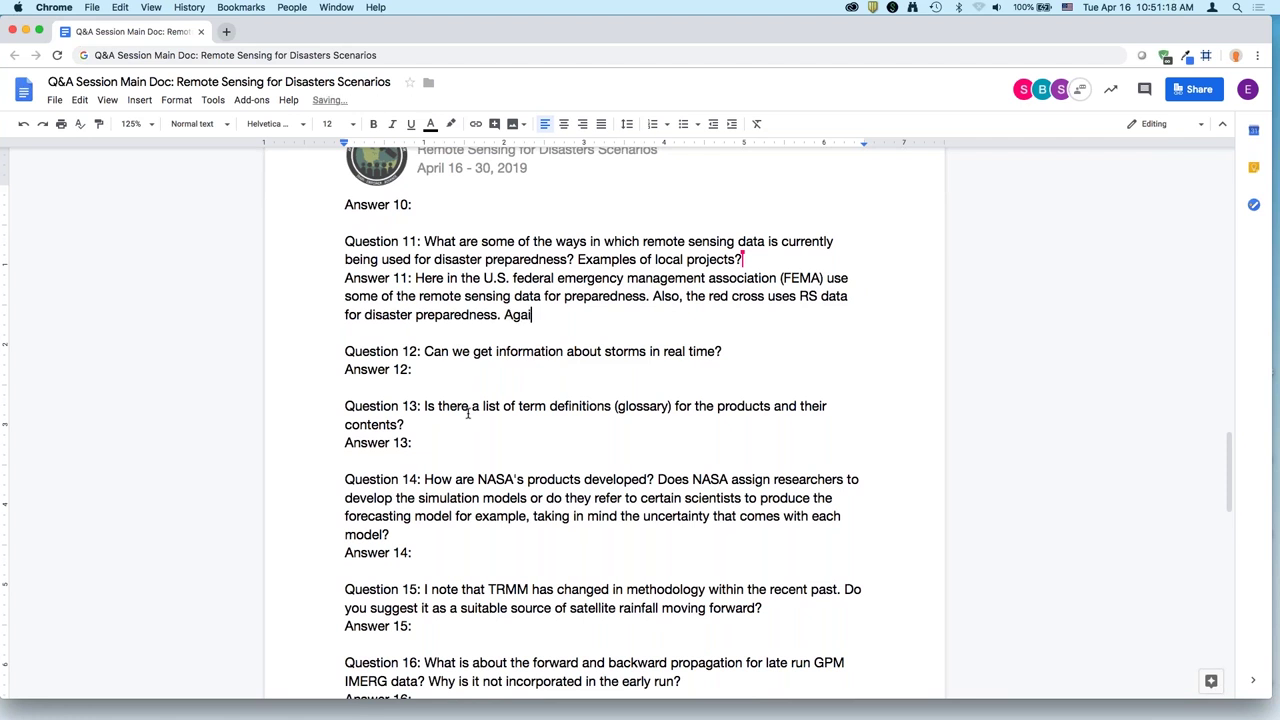
type("n, if you go to our intr")
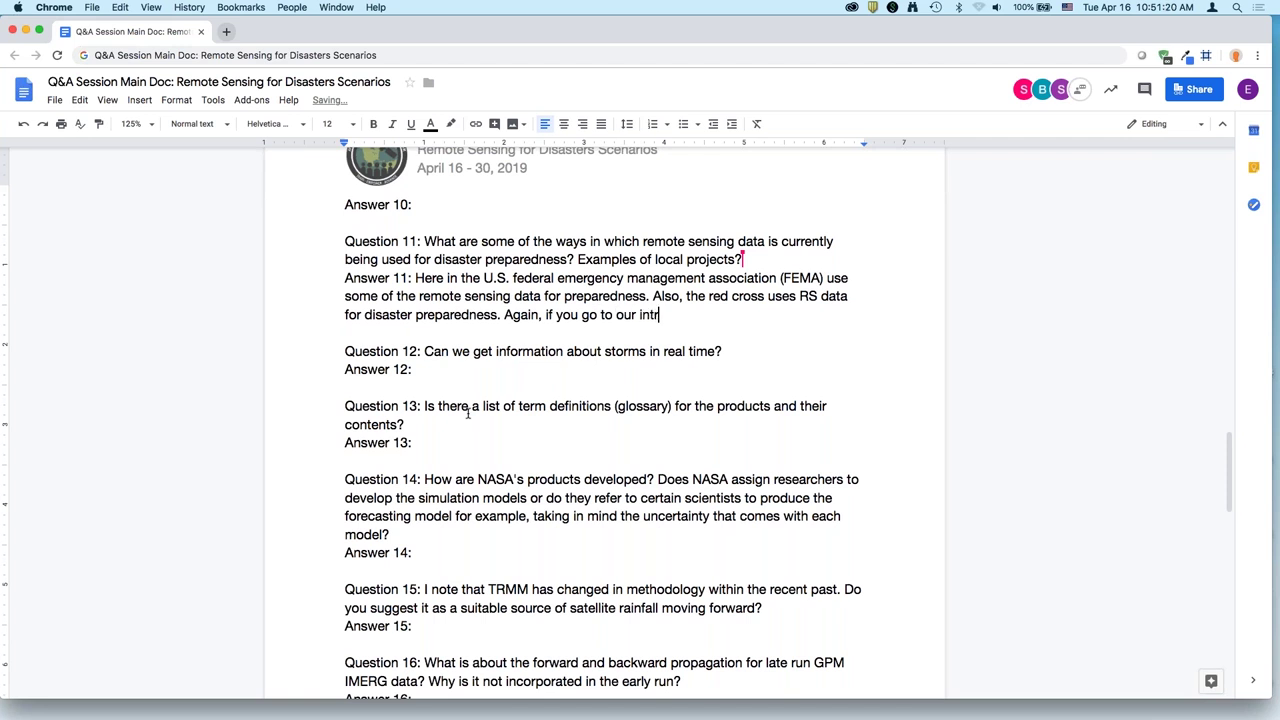
type("oductory webinar on Monitor")
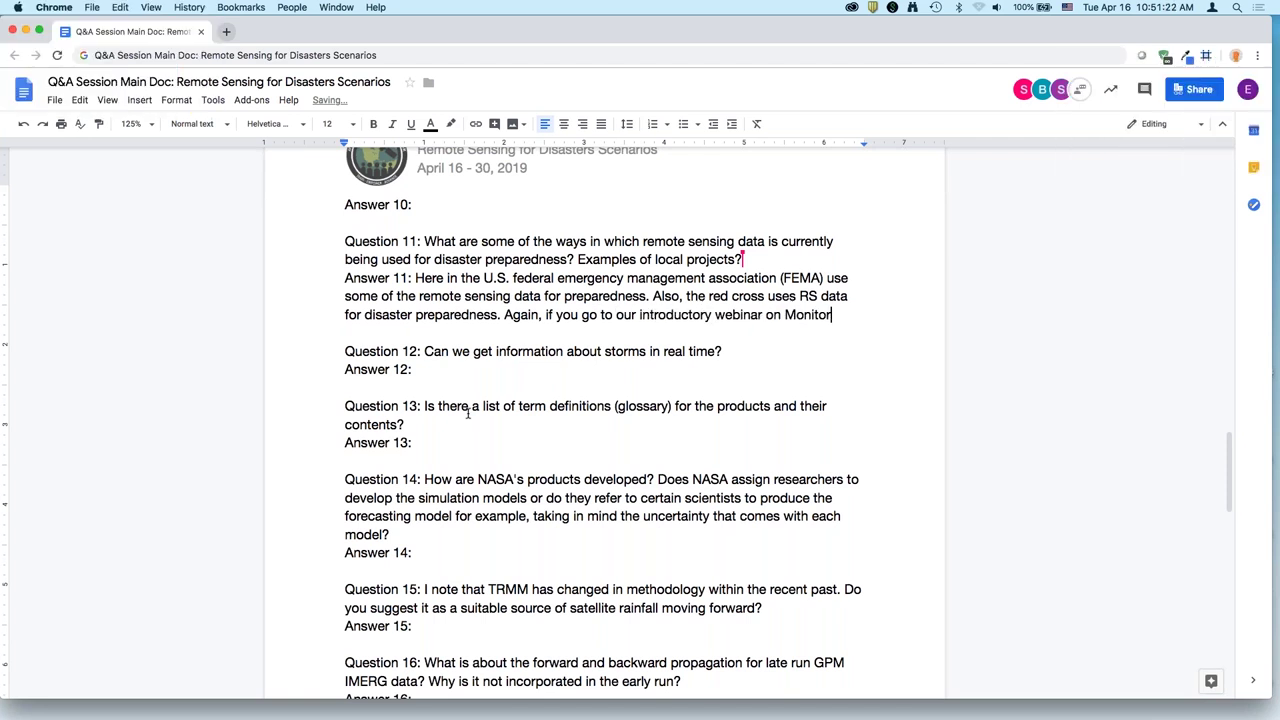
type("ing Tropical Storms, tere a")
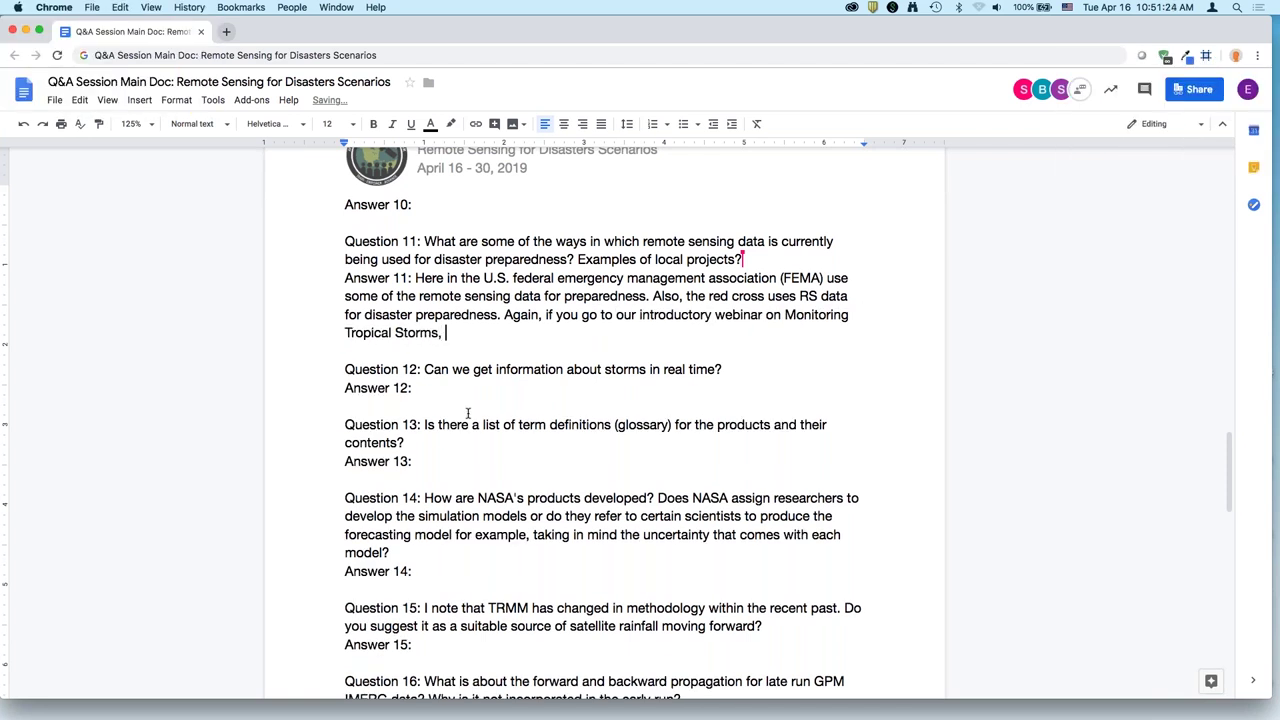
key("BackSpace")
type("here are some examples for where this data is used. But FEMA and")
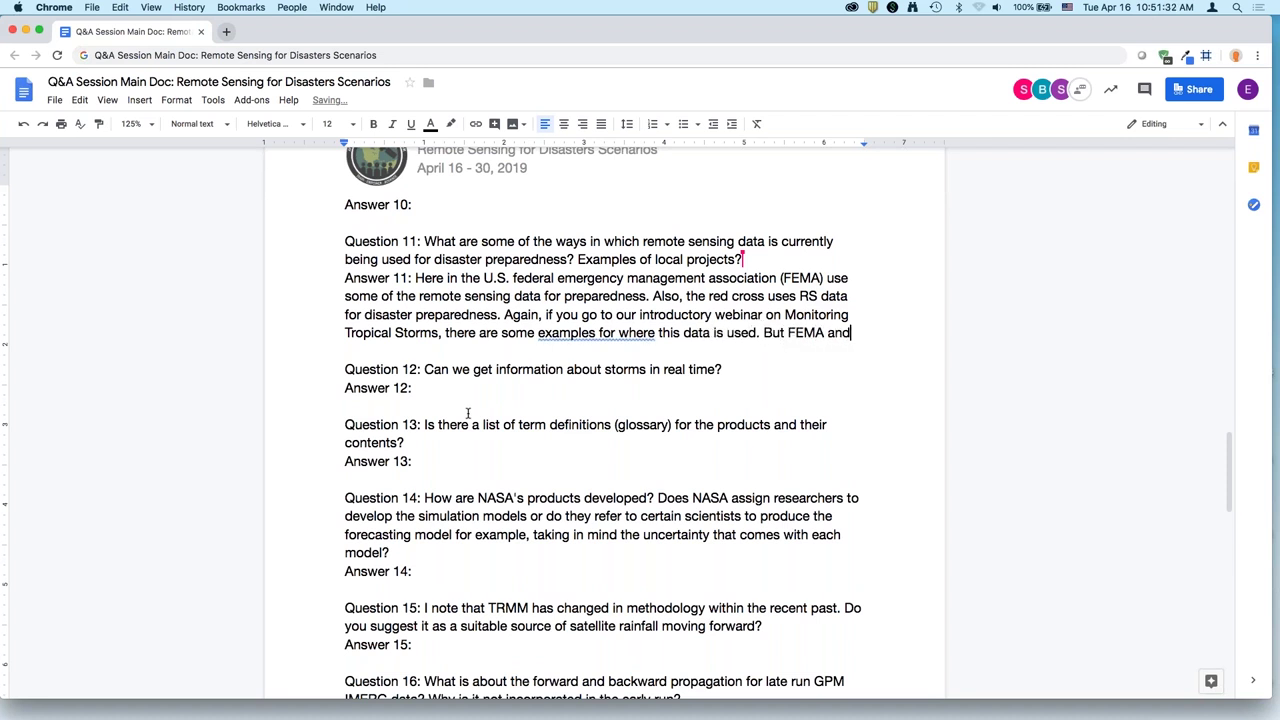
type(" the Red Cross definitely use some of this data.")
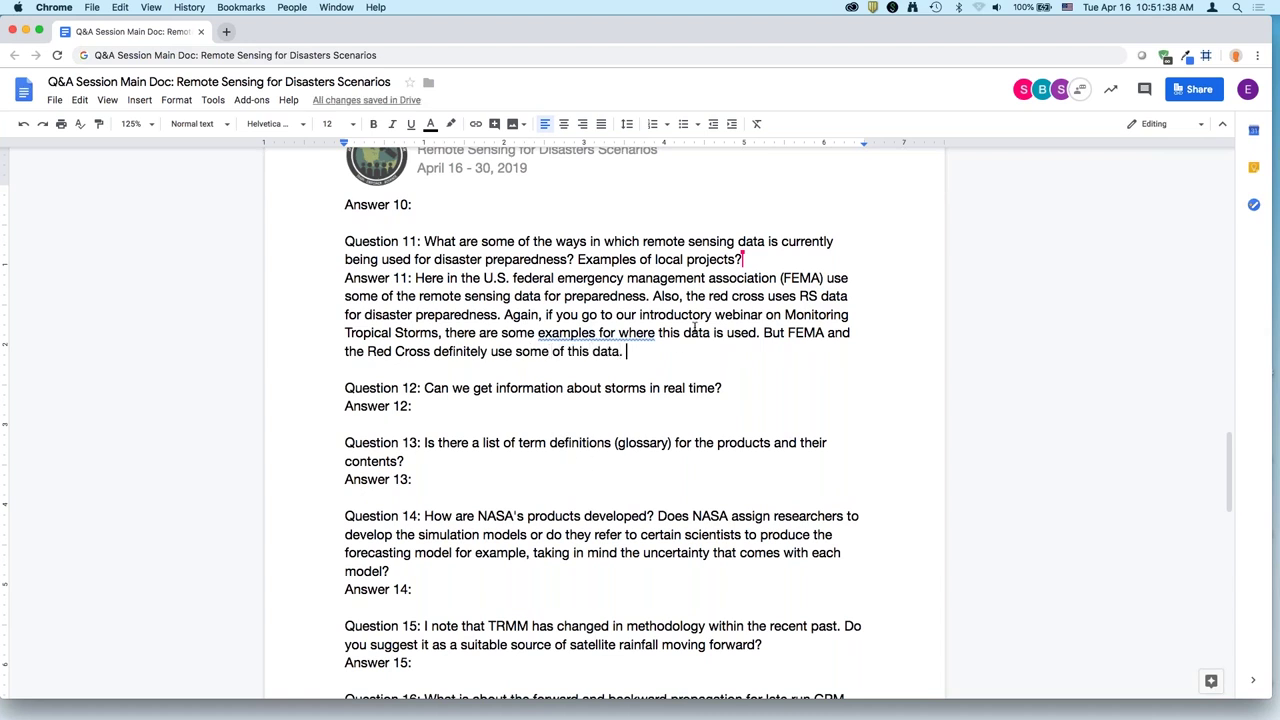
Answer Question 12 that it's almost real time, in the sense that NOAA and other field station images are available every 10-15 minutes in a storm.
scroll(694, 331, "down", 3)
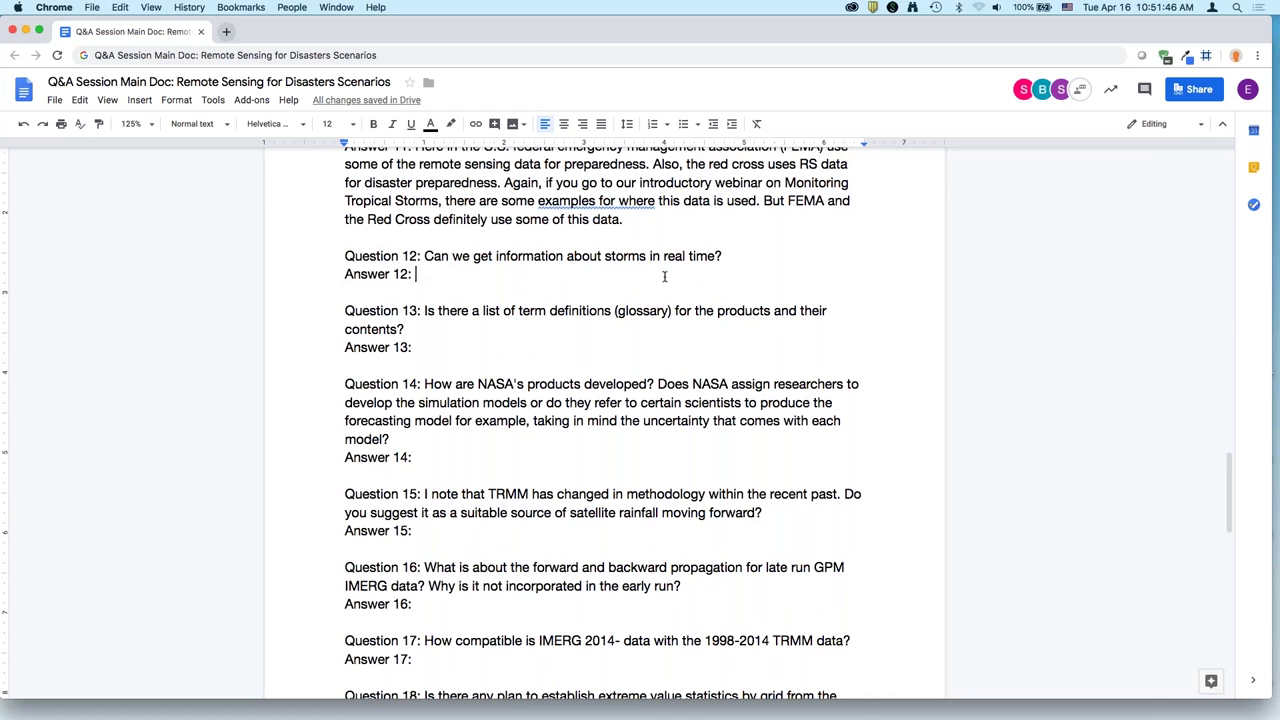
type("There is us")
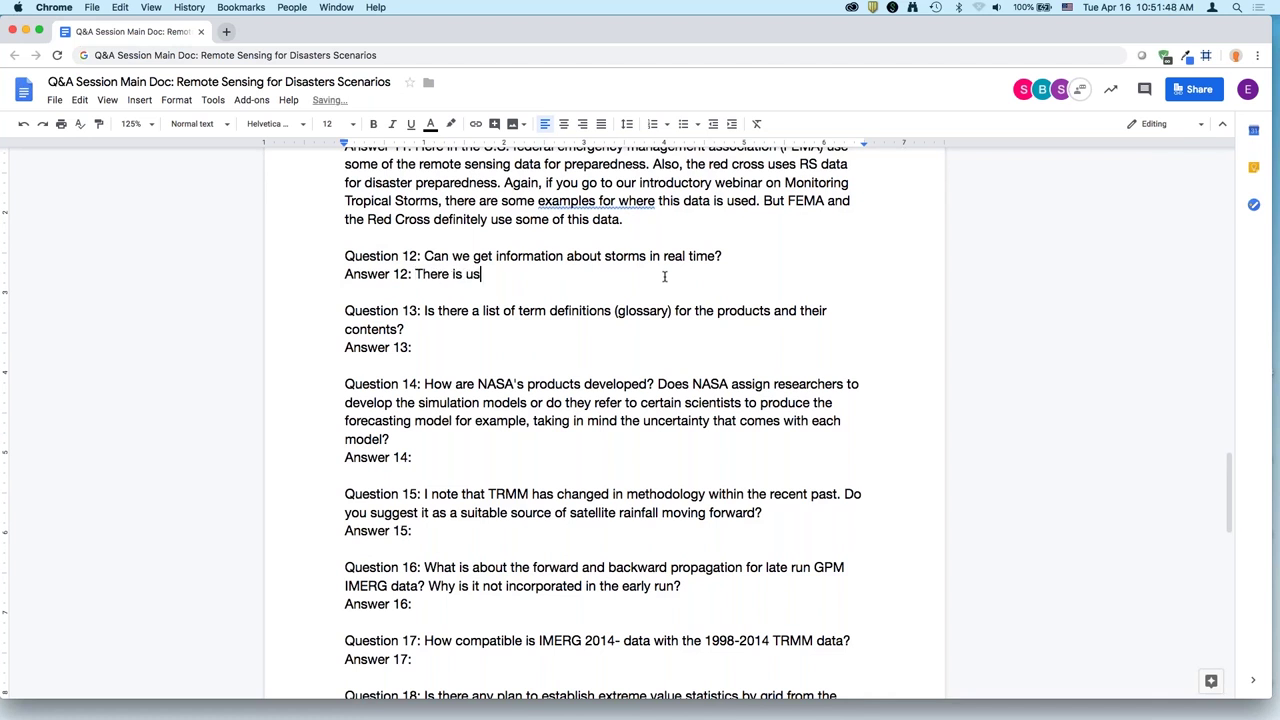
type("ually - it's almost ")
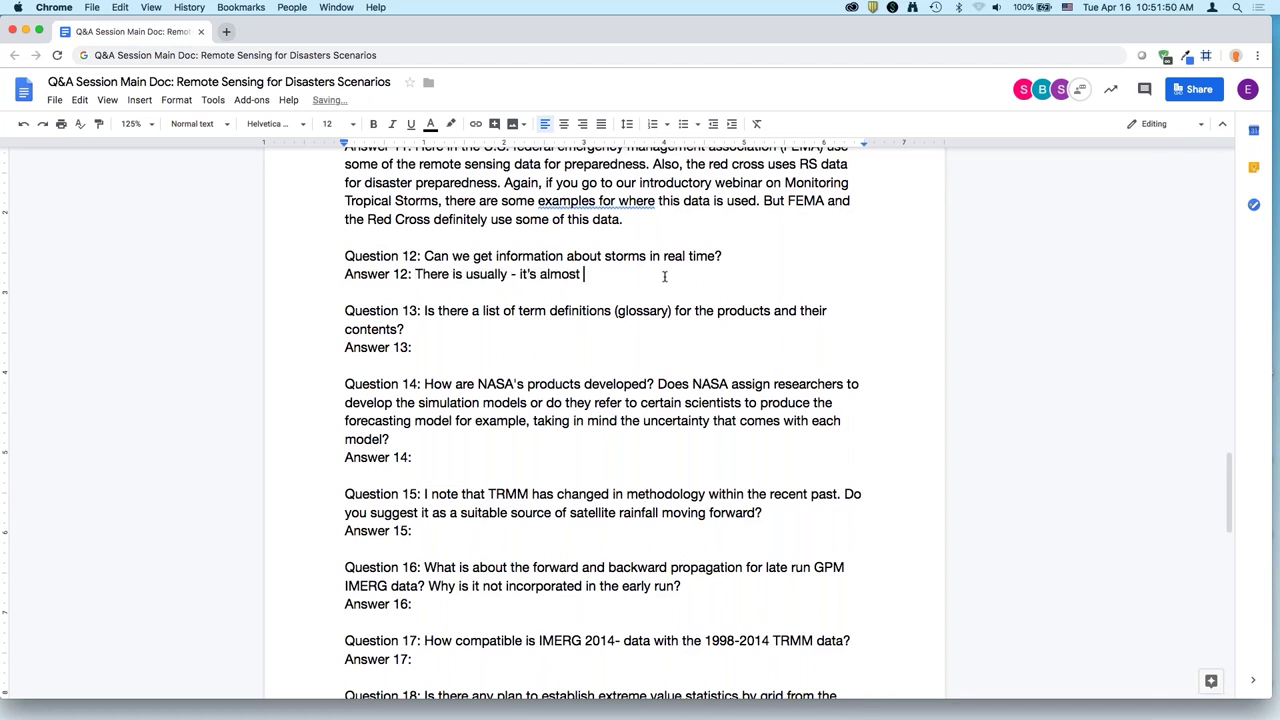
type("real time in the sens")
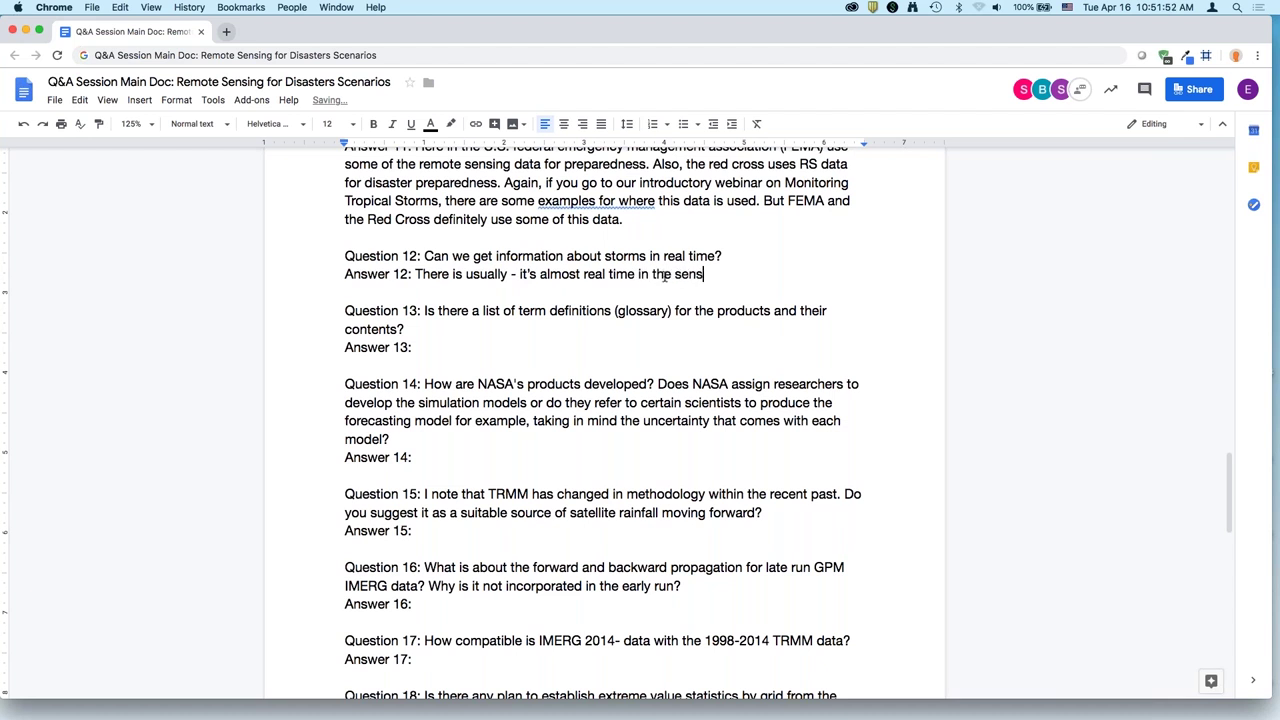
type("e that NOAA and other fiel")
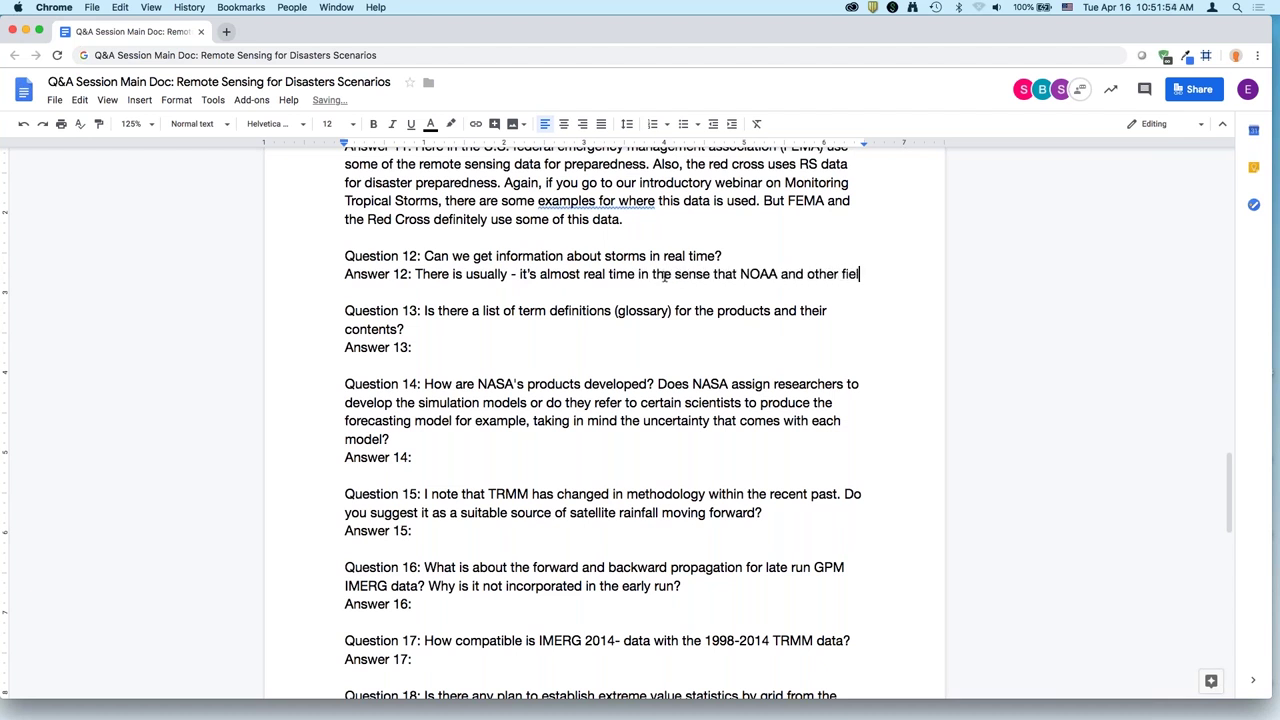
type("d station images are avai")
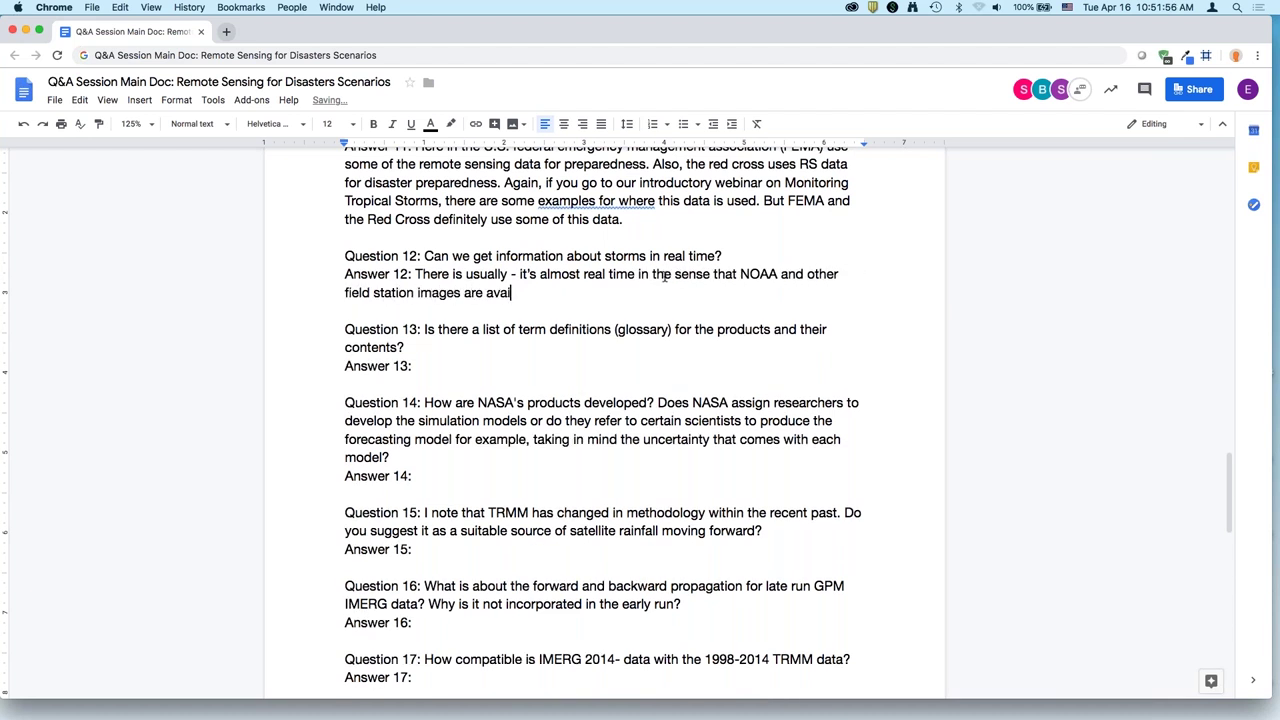
type("alble every 10-")
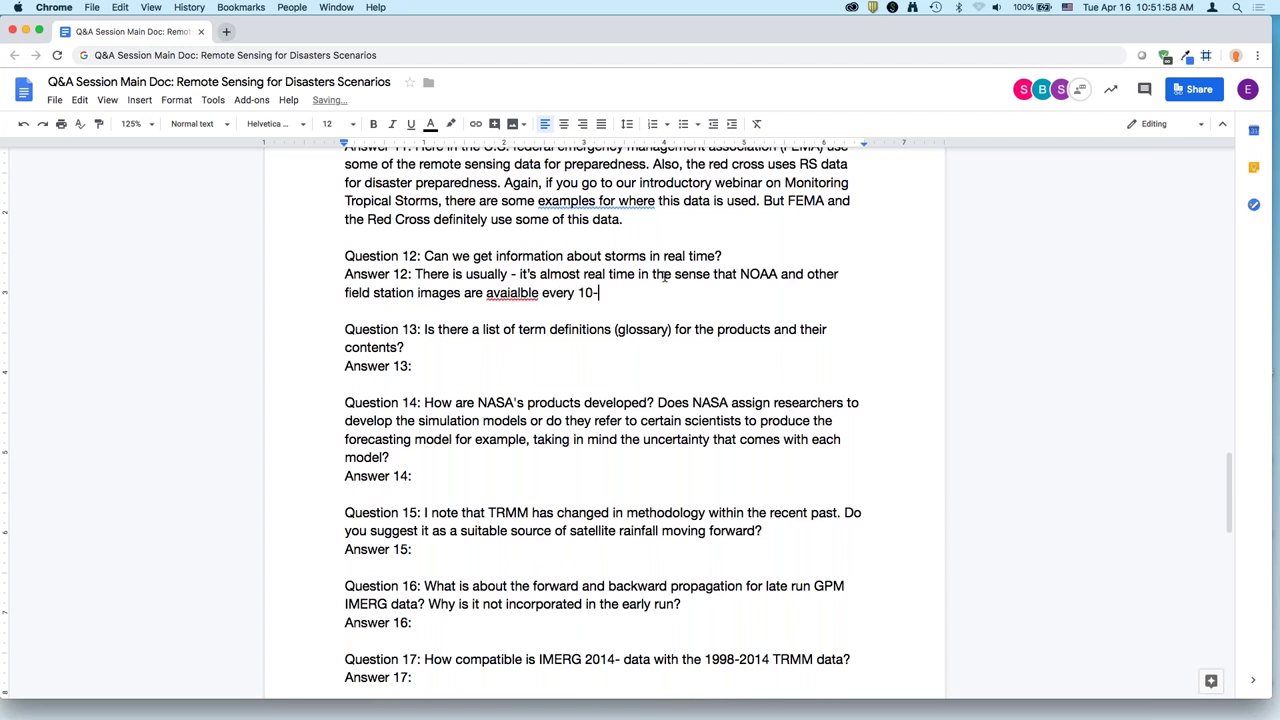
type("15 minutes in a storm, w")
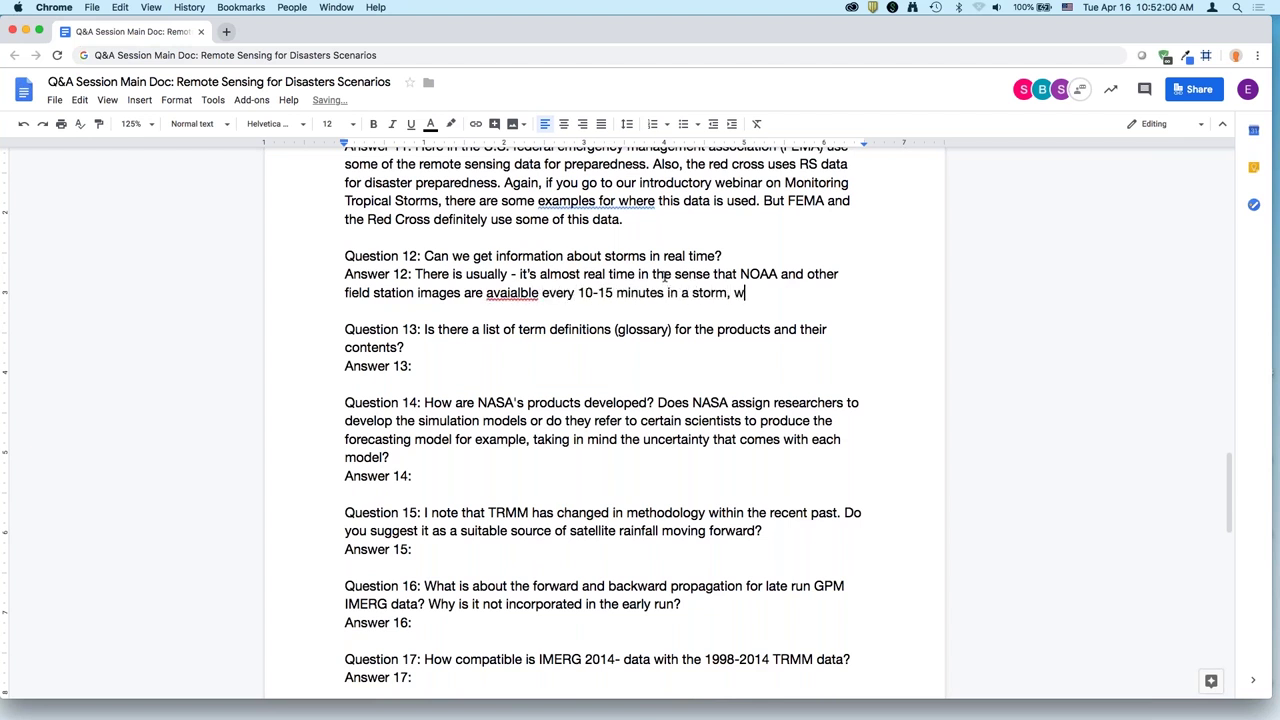
type("hich is almost real time. ")
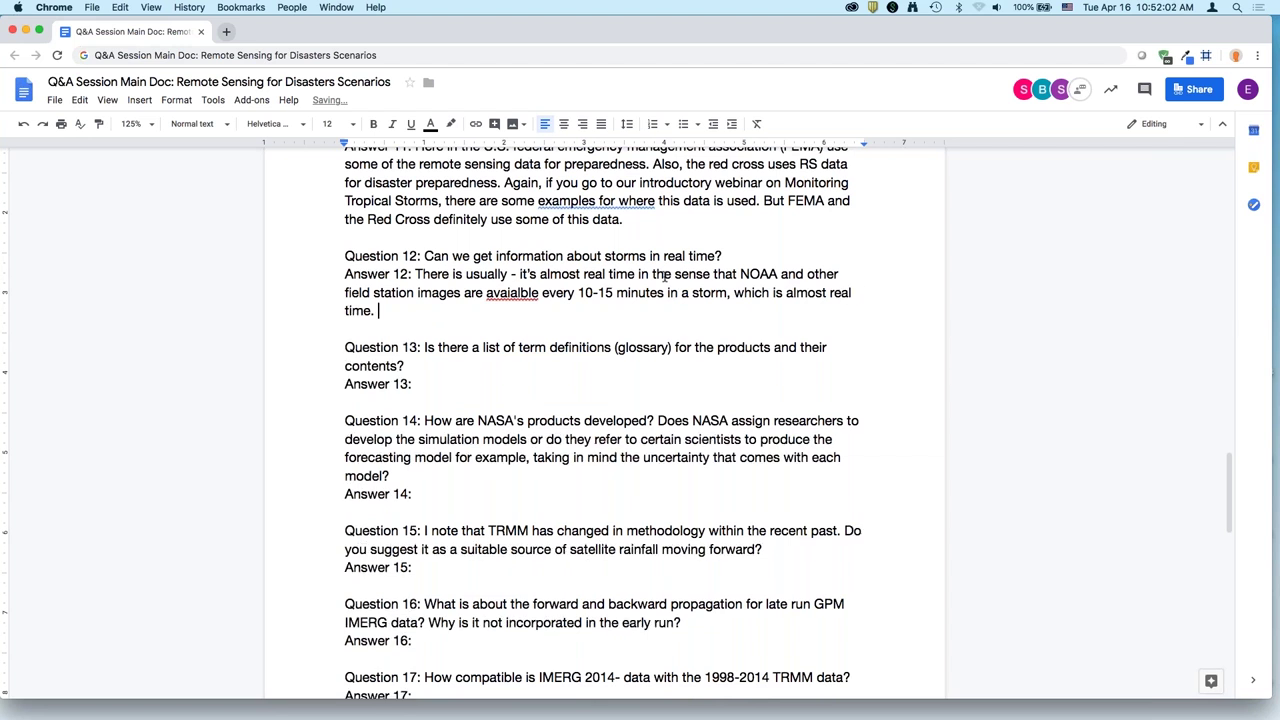
Add to Answer 12: "Other data might have latency because by the time data is downloaded and processed, there's a little time involved.".
type("Other data might have late")
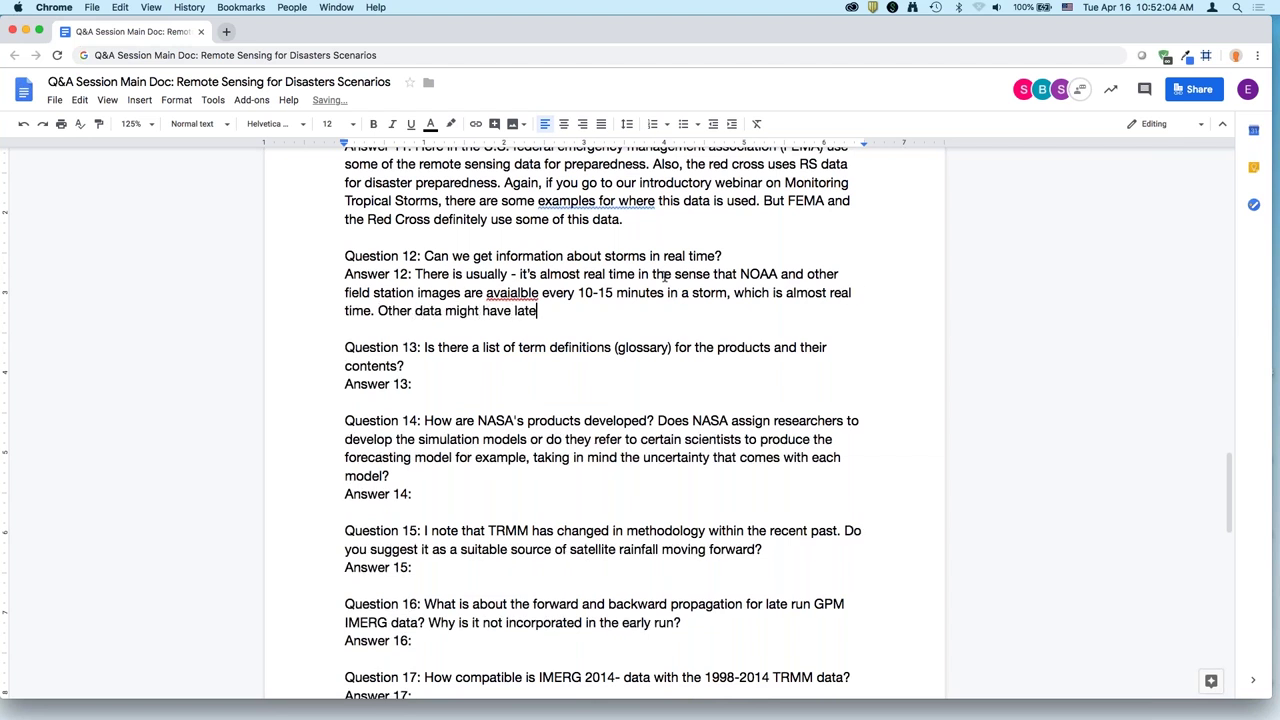
type("ncy,because by the time data is downloaded and pr")
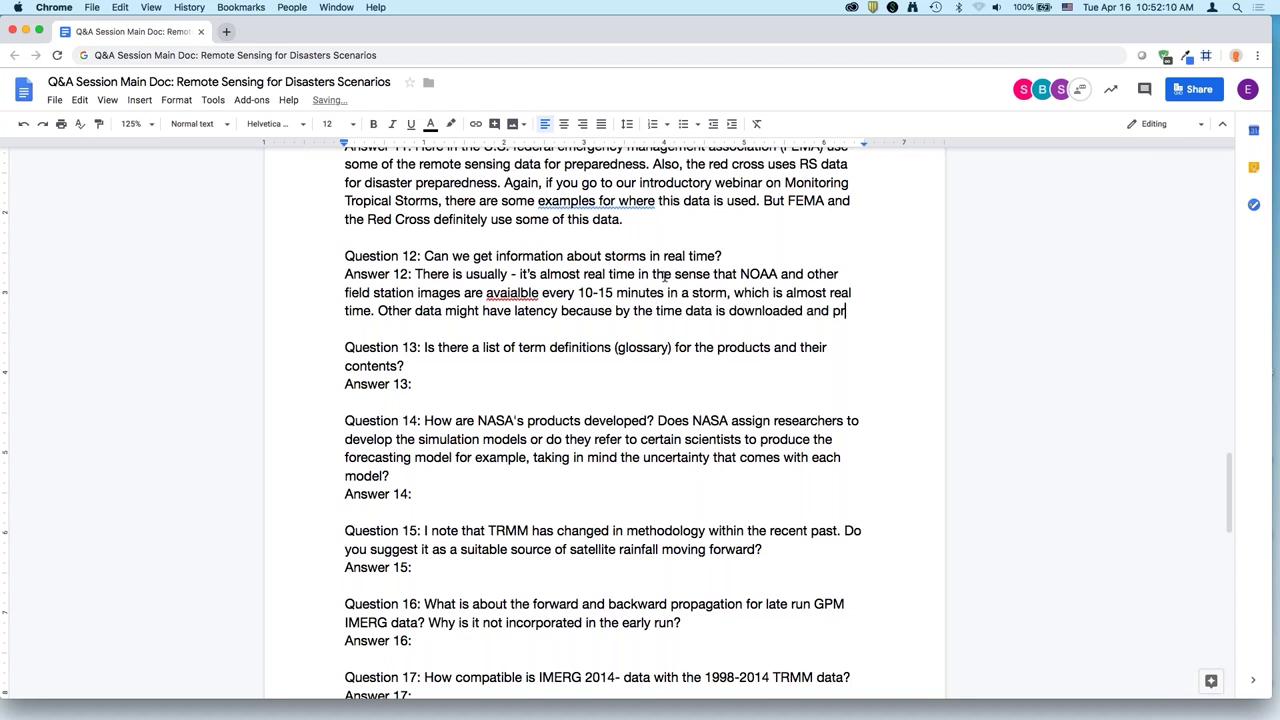
type("ocessed, there's")
type(" a little time inov")
type("lved")
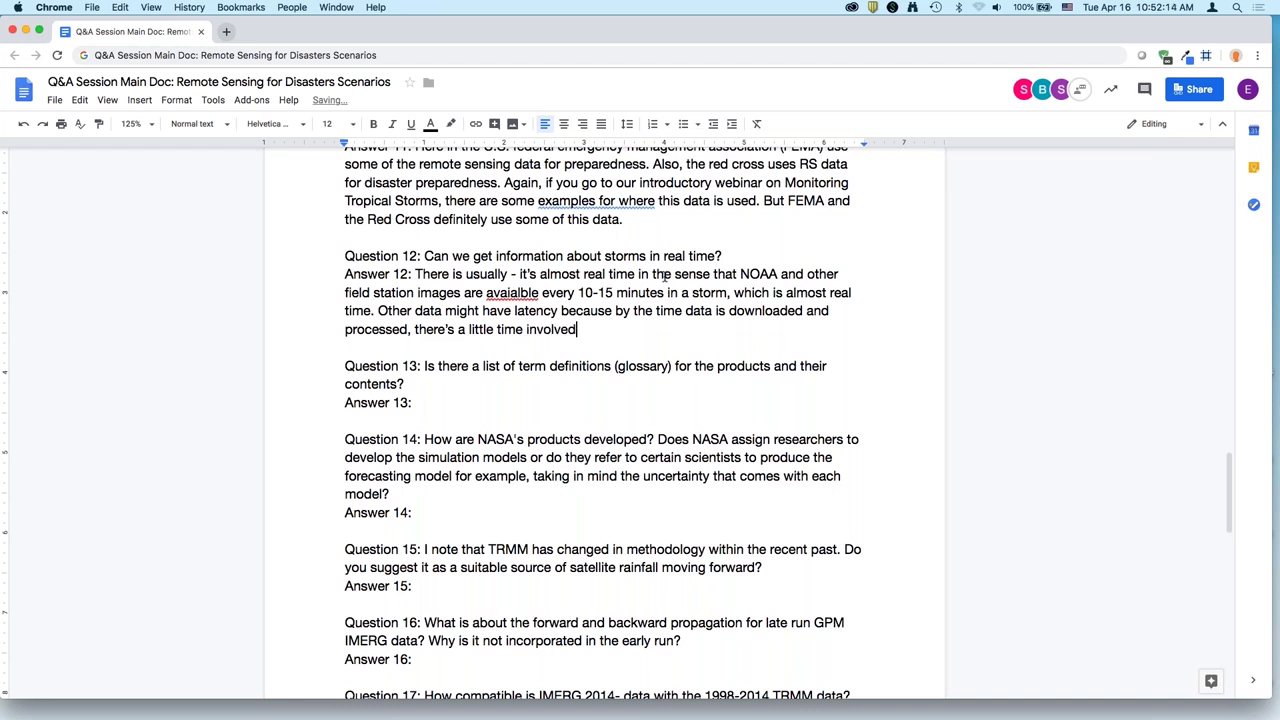
Add to Answer 12: "If you look at the IMERG animation, it's every half hour. You can get a good idea of where the storm is heading.".
type(". If you look at the IMERD")
key("BackSpace")
type("G s")
key("BackSpace")
type("animation, it's every")
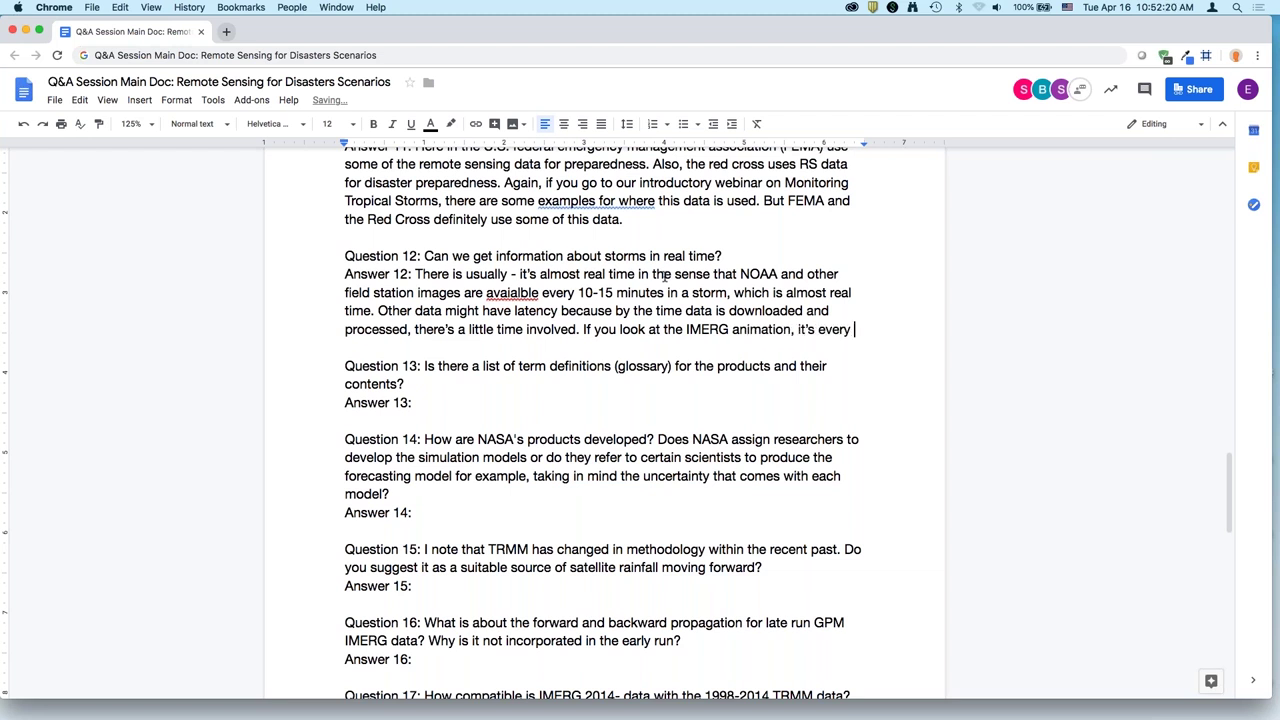
type(" half hour. ")
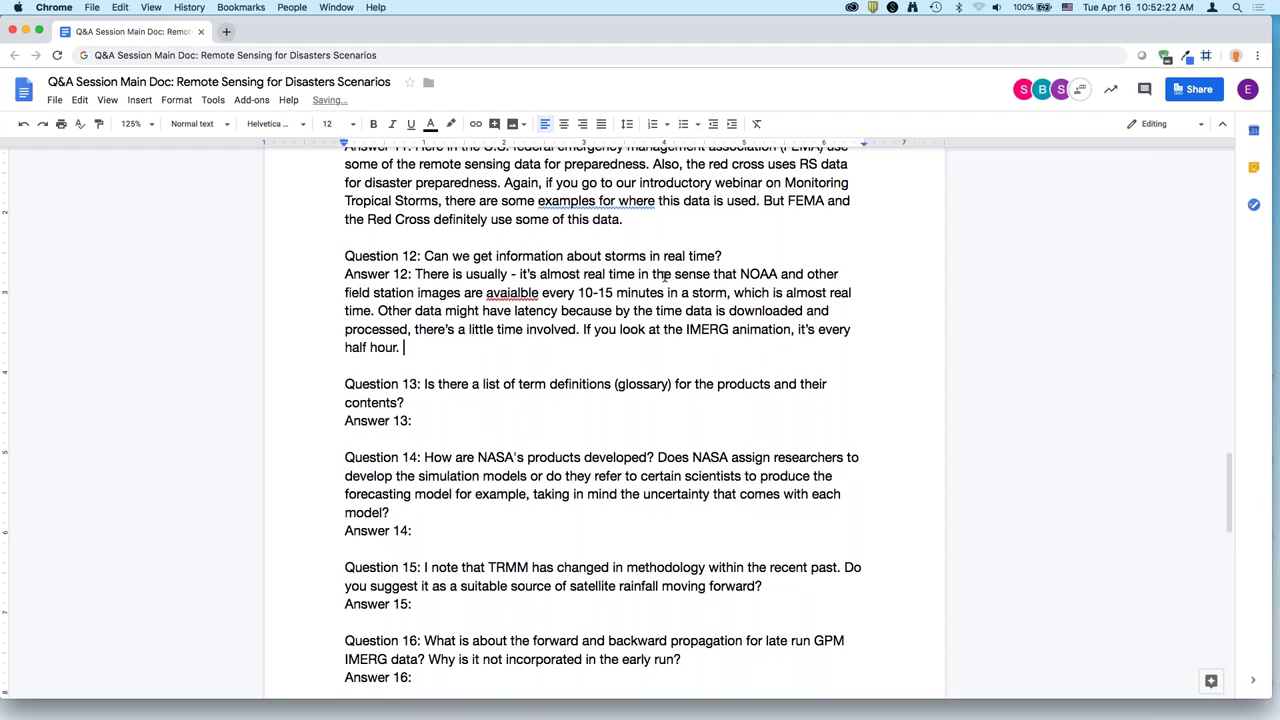
type("You can get a good idea of where the ")
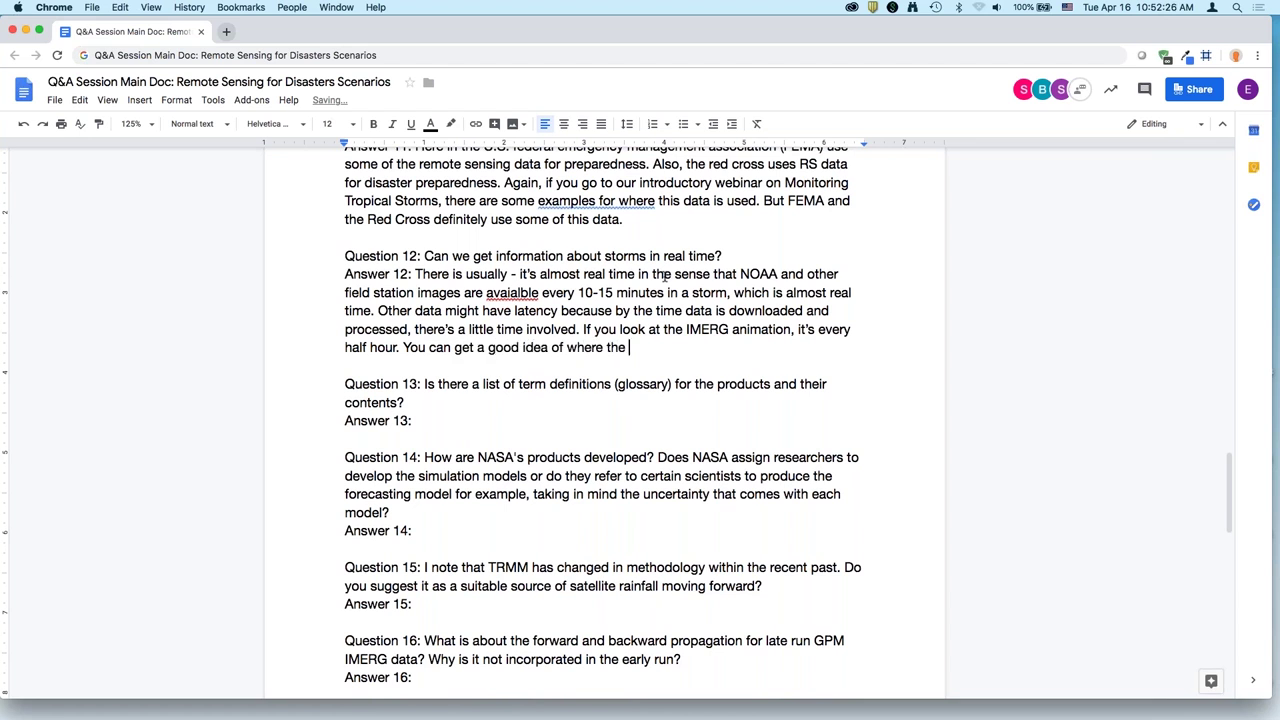
type("storm is heading.")
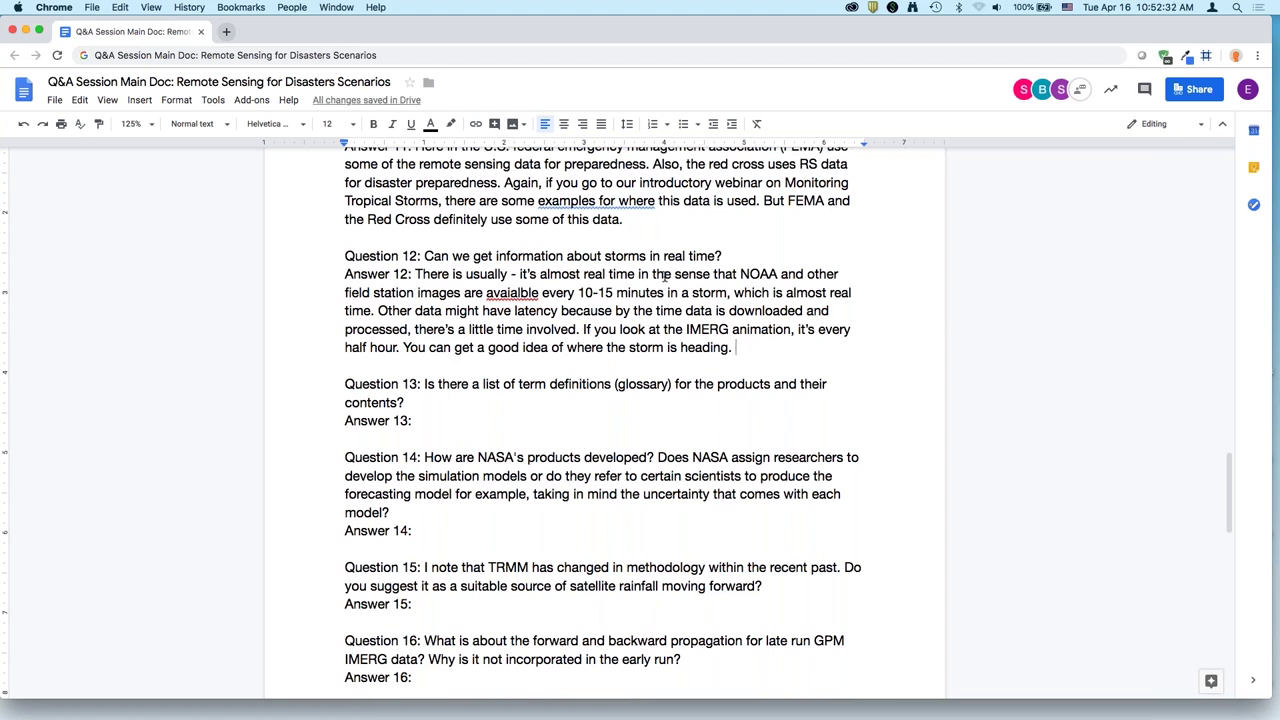
Add to Answer 12: "Experimentally, there have been unmanned vehicles flying above hurricanes, which is real time, but it's still in the research domain and not official.".
scroll(478, 331, "down", 1)
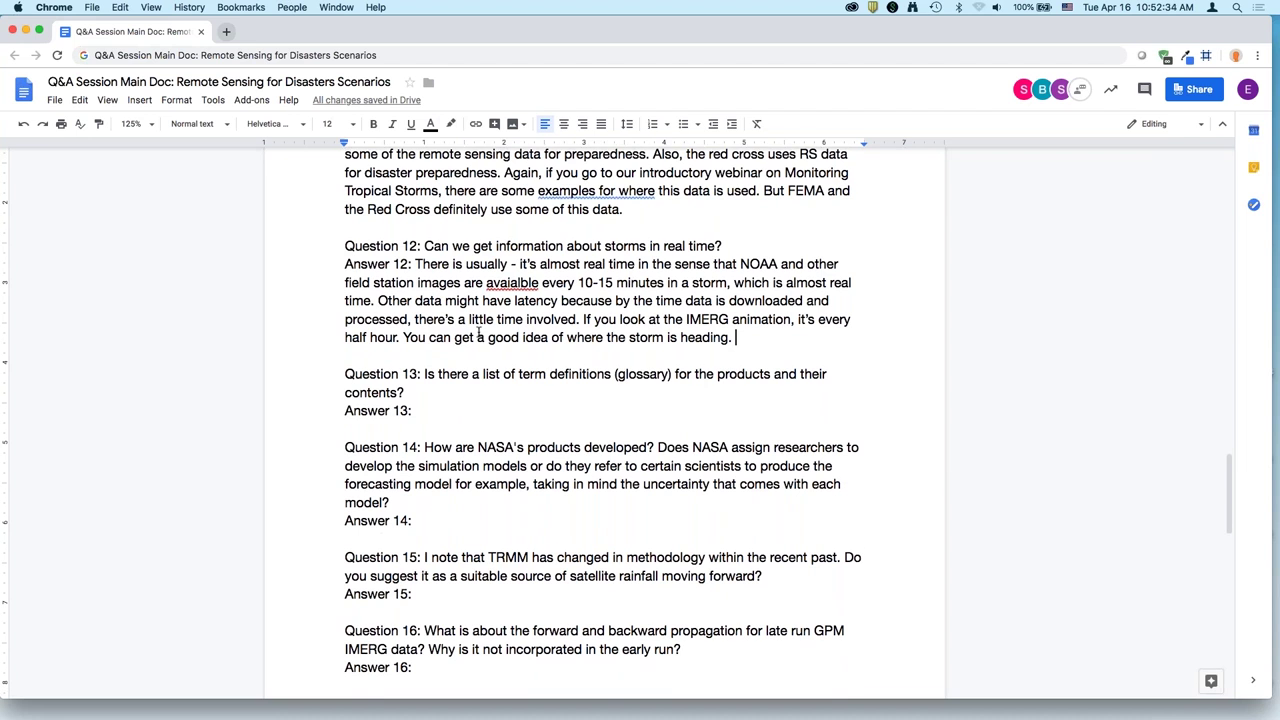
type("Exerimental")
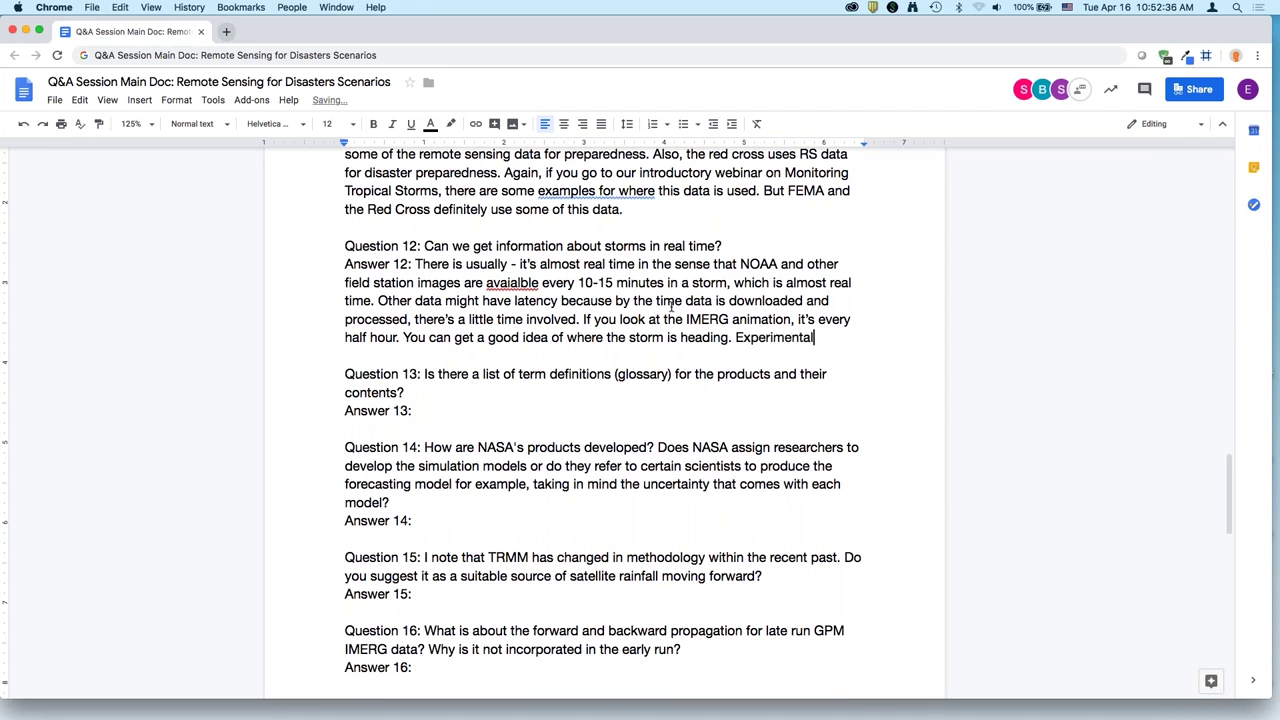
type("ly, there have been ")
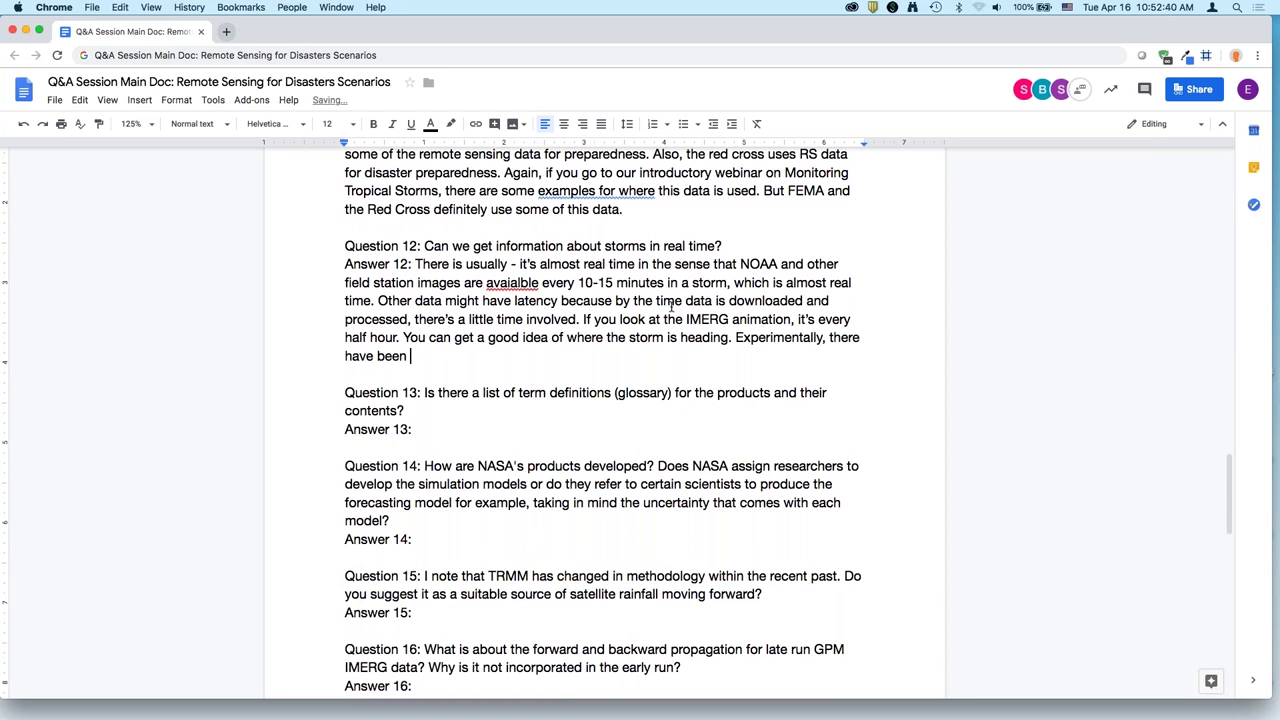
type("unmanned vehicles flying above h")
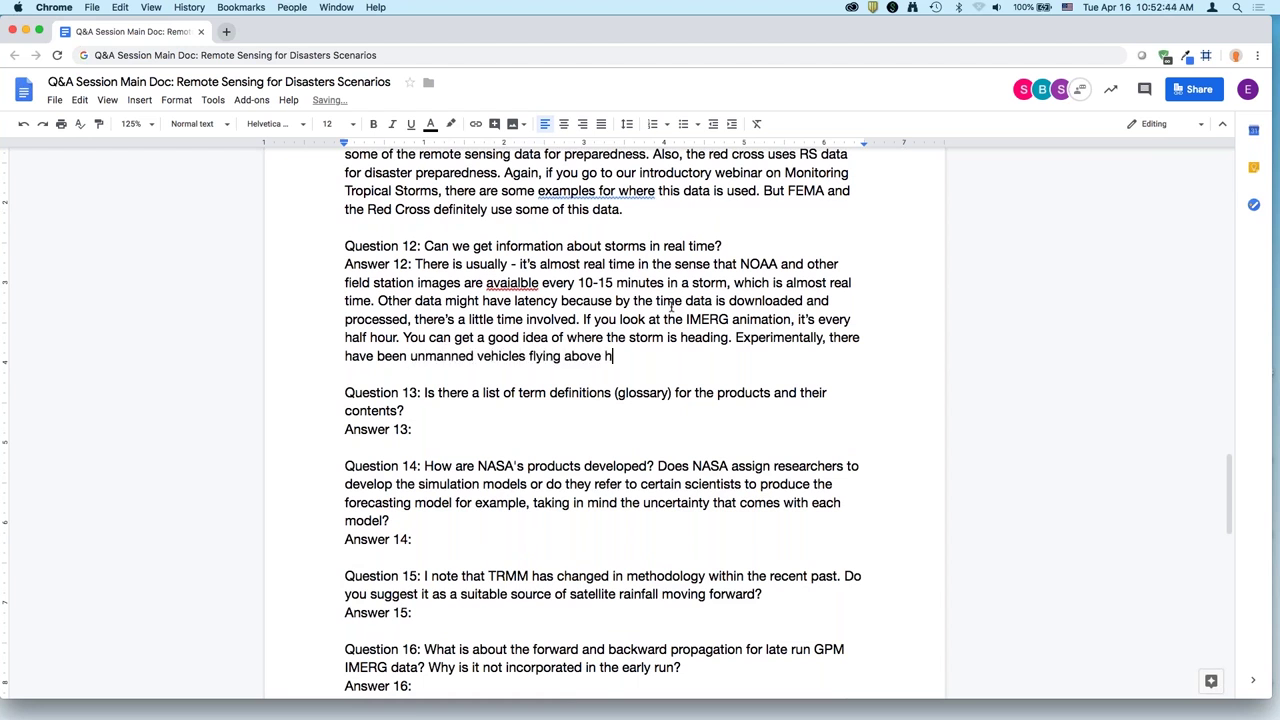
type("urricanes, which is realtime")
key("BackSpace")
key("BackSpace")
key("BackSpace")
key("BackSpace")
key("BackSpace")
type("l time, but it's still")
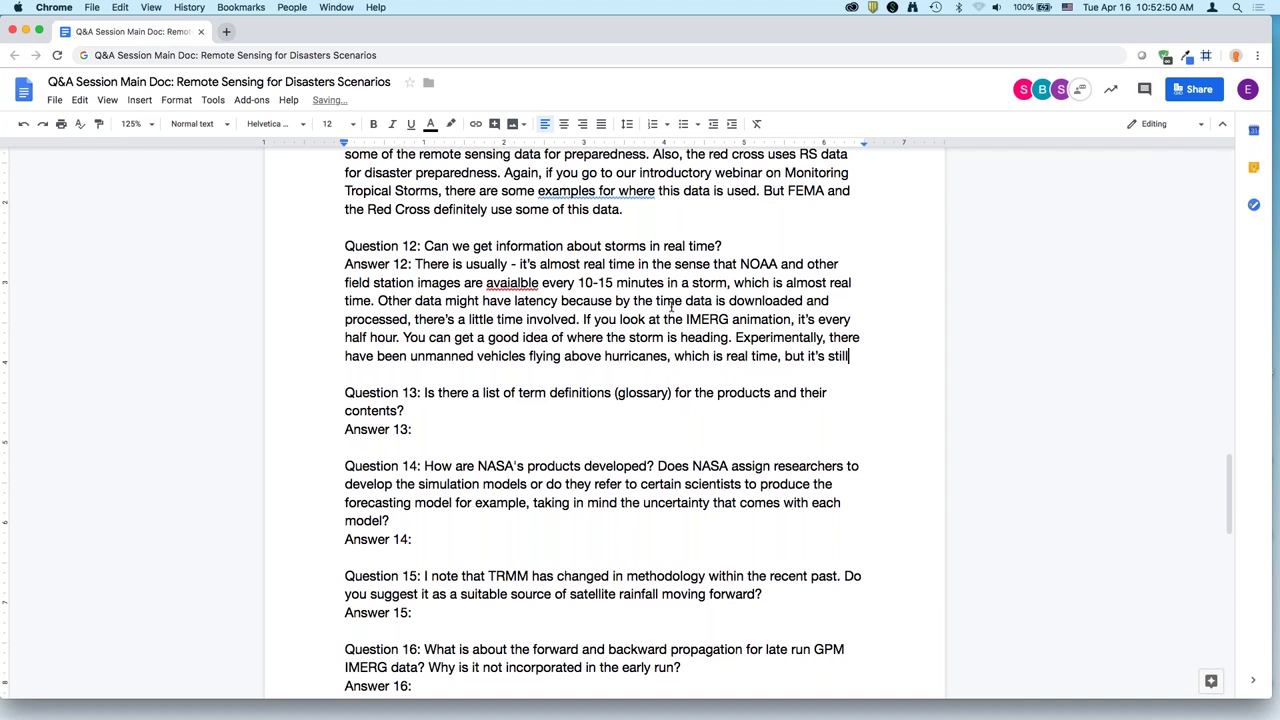
type(" in the researc")
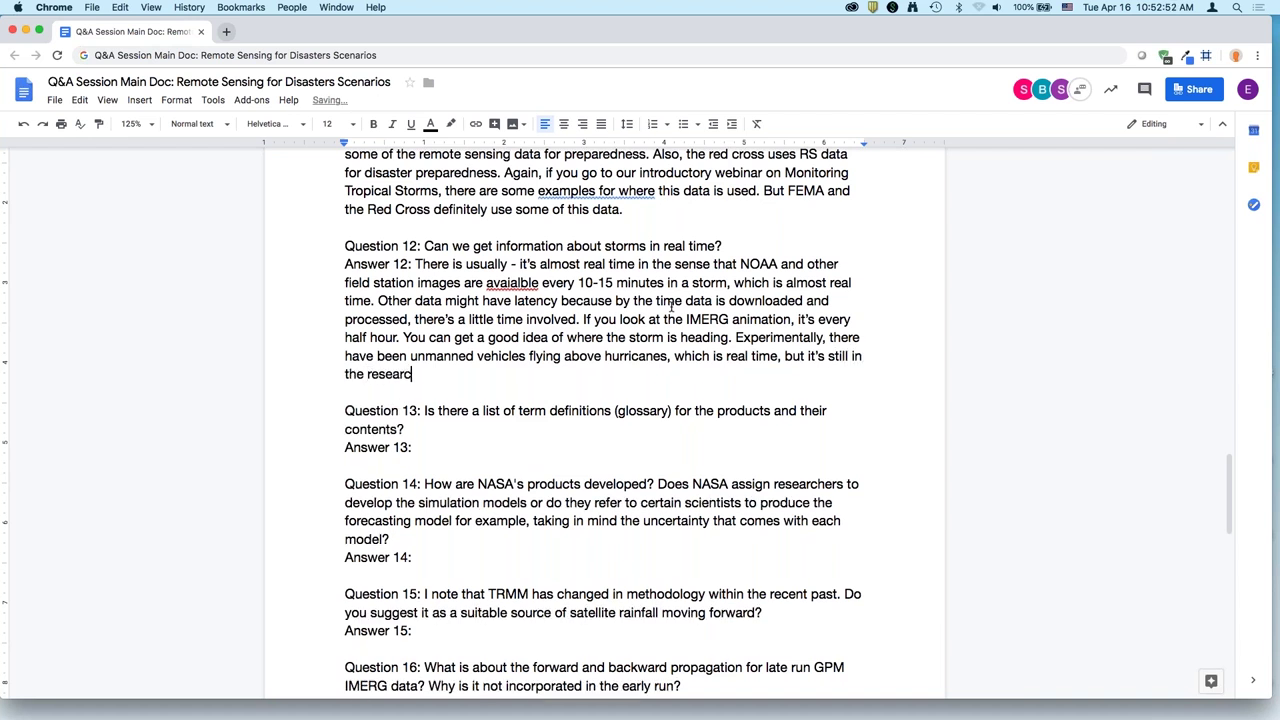
type("h domain and not official")
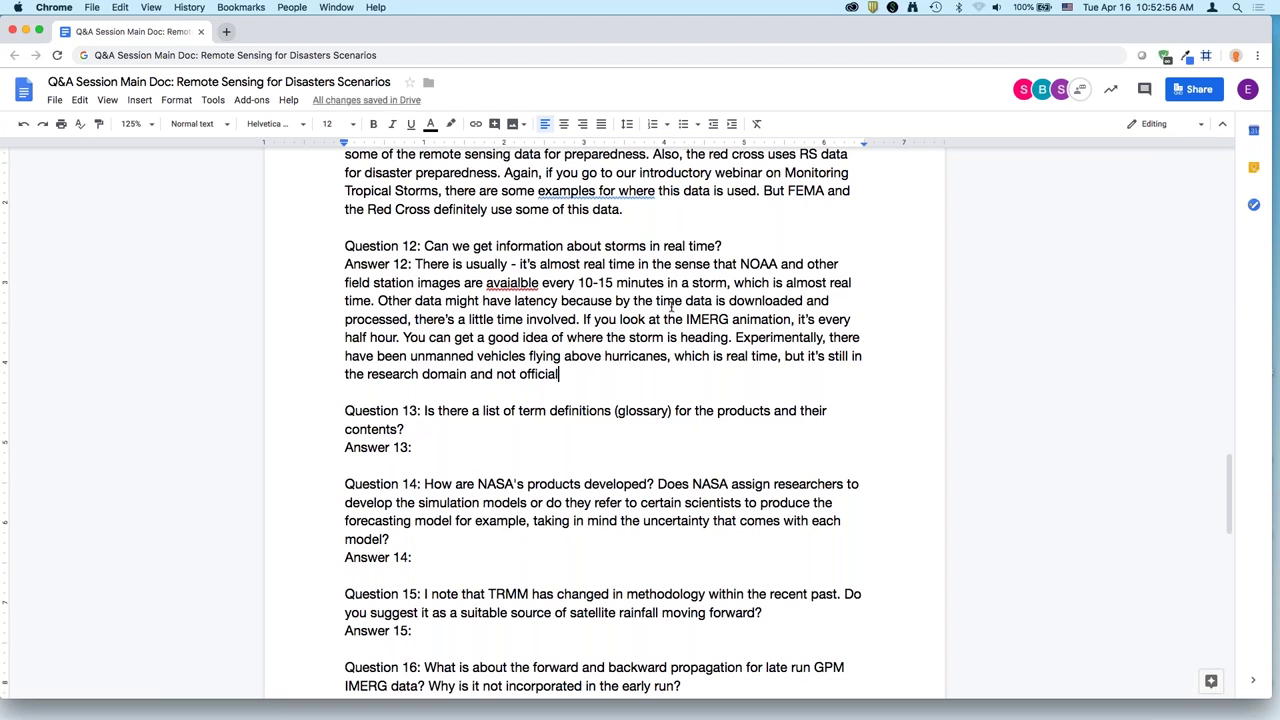
type(".")
Replace the word "unmanned" with "automated" in the last sentence of Answer 12.
left_click(475, 444)
double_click(424, 356)
type("automated")
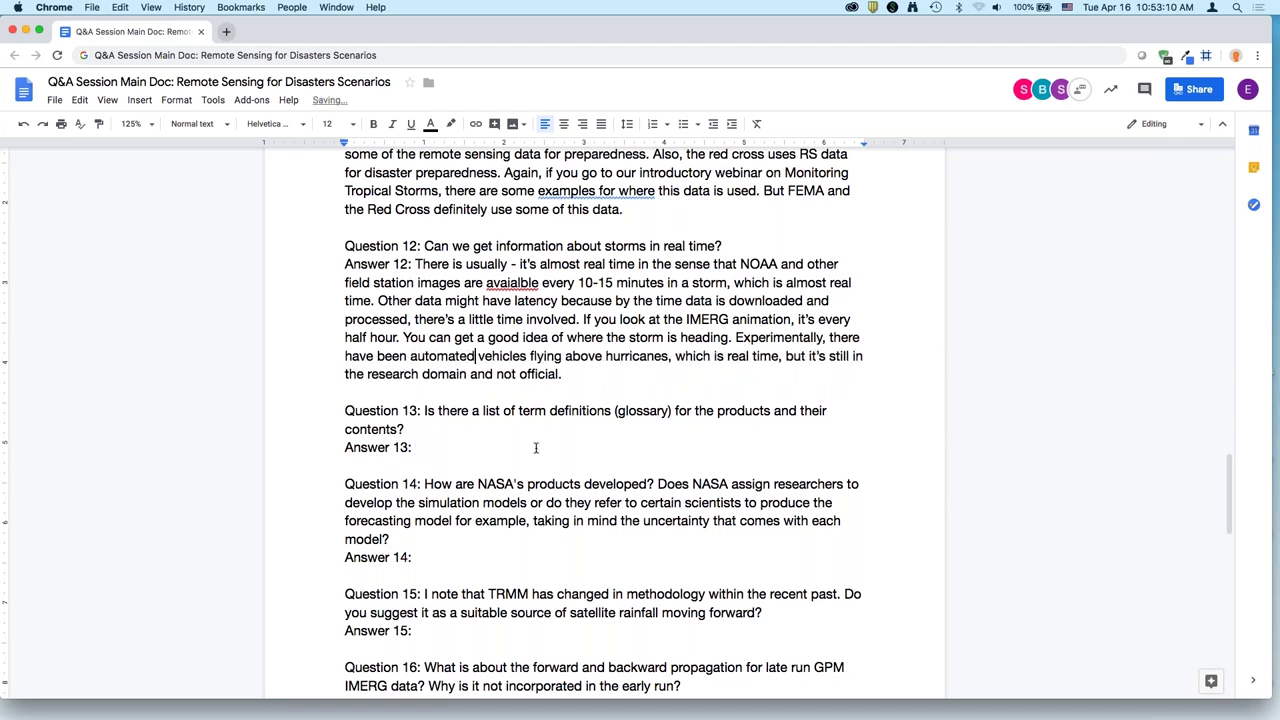
Enter Answer 13: "Although websites are given with each product, they have info about each product. Some of that information you will find in our webinars, also.".
left_click(500, 445)
type("Although websites ar")
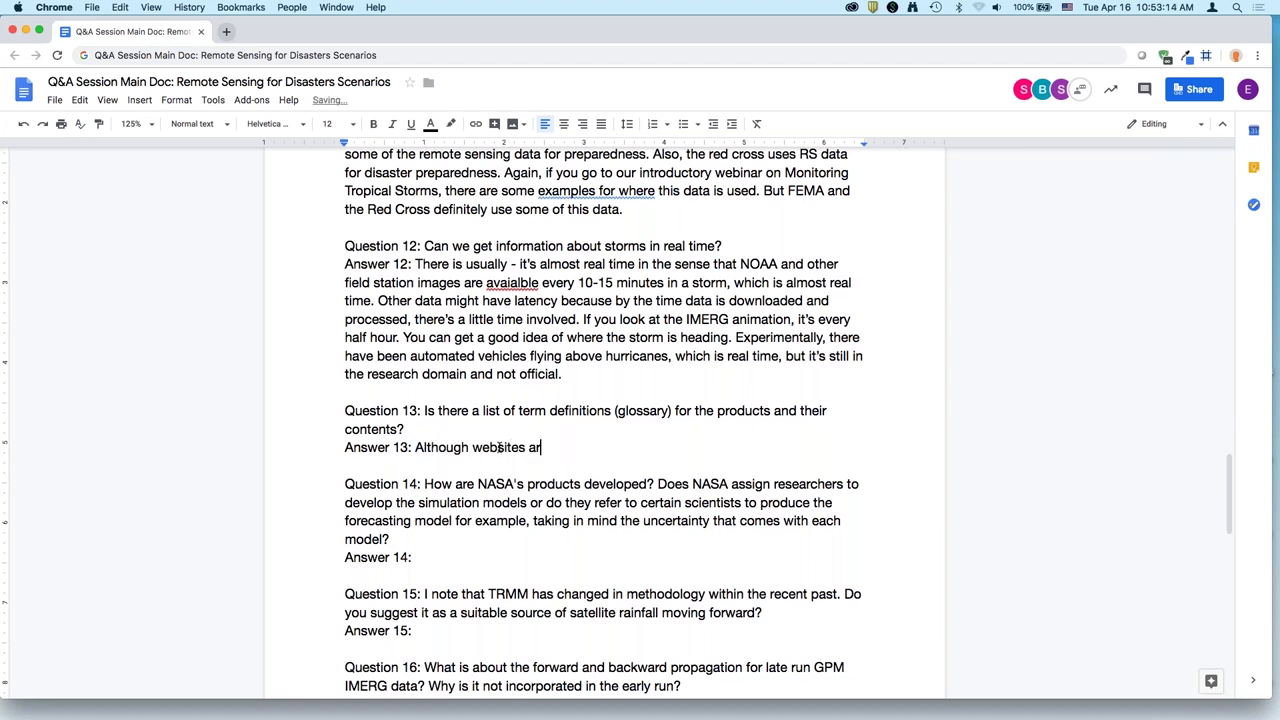
type("e given with each product,")
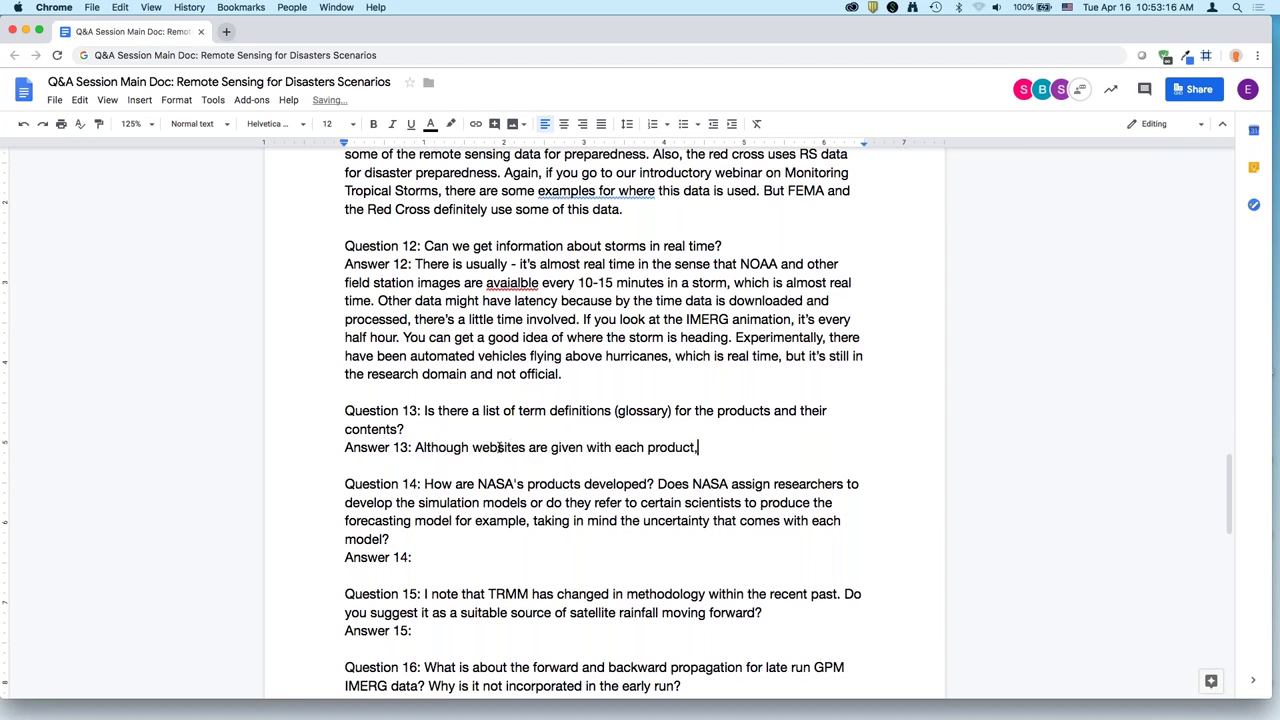
type(" they have info about eac")
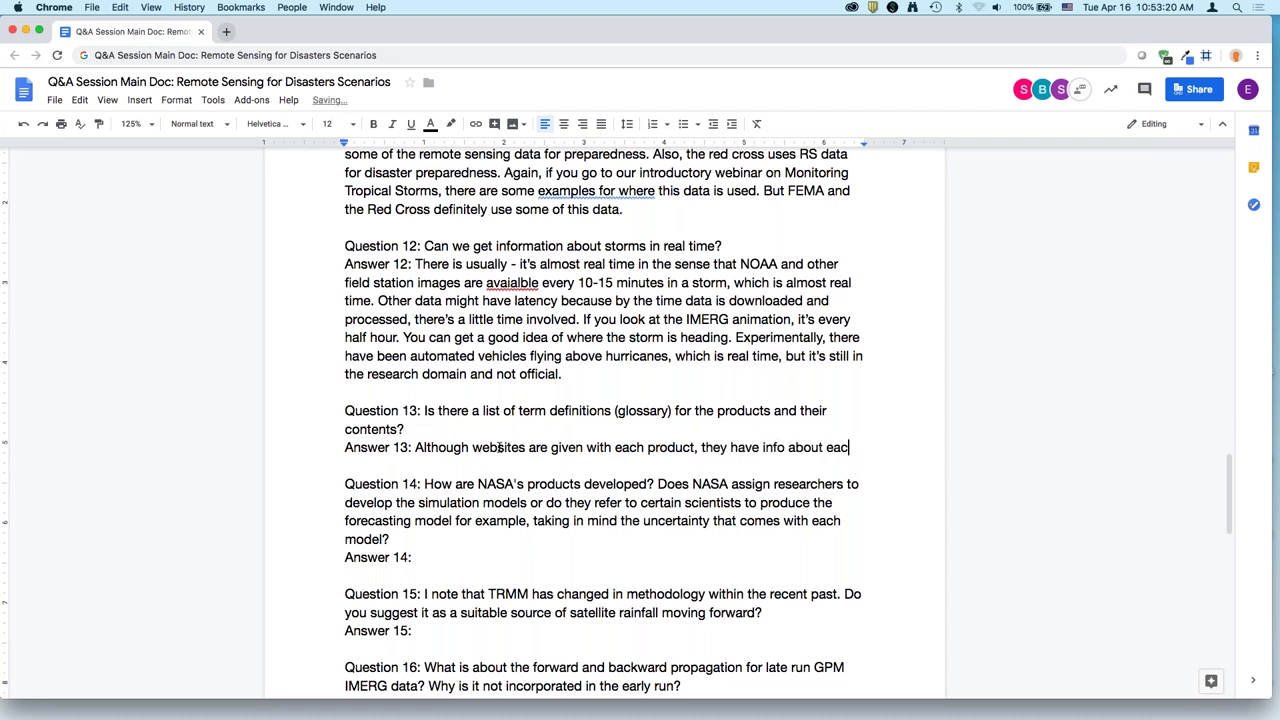
type("h product. Some of t")
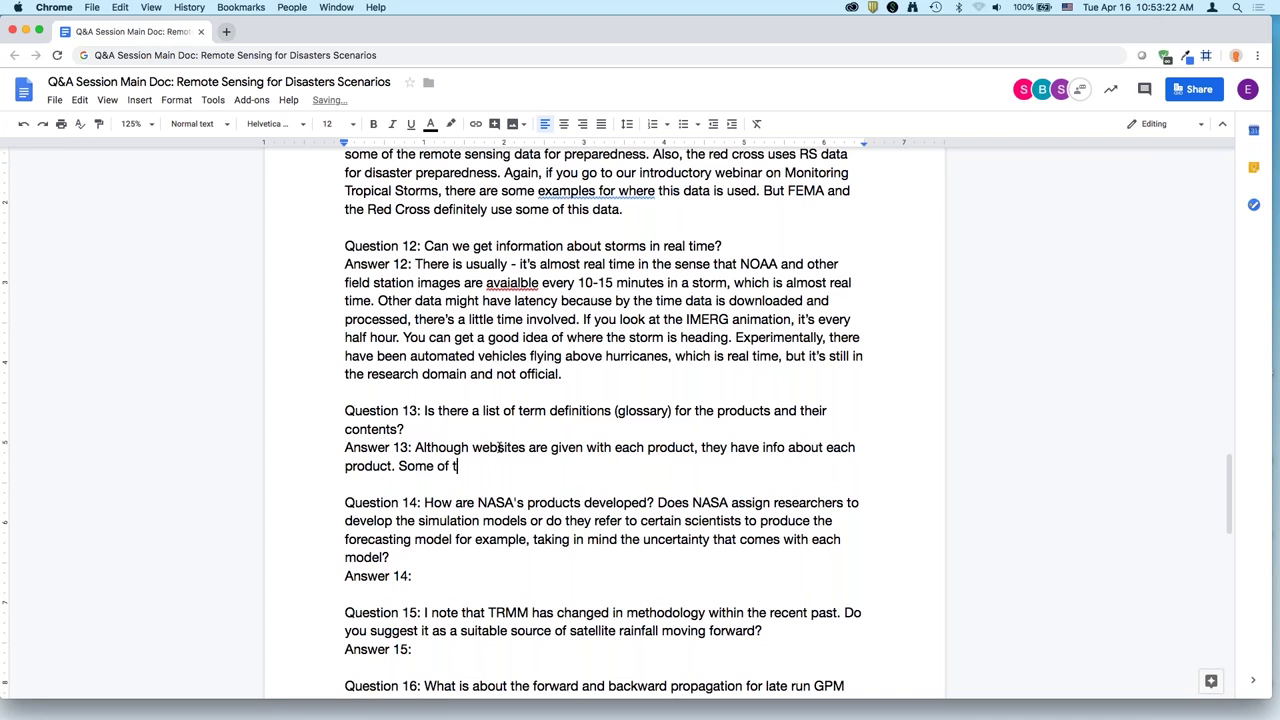
type("hat information you wil")
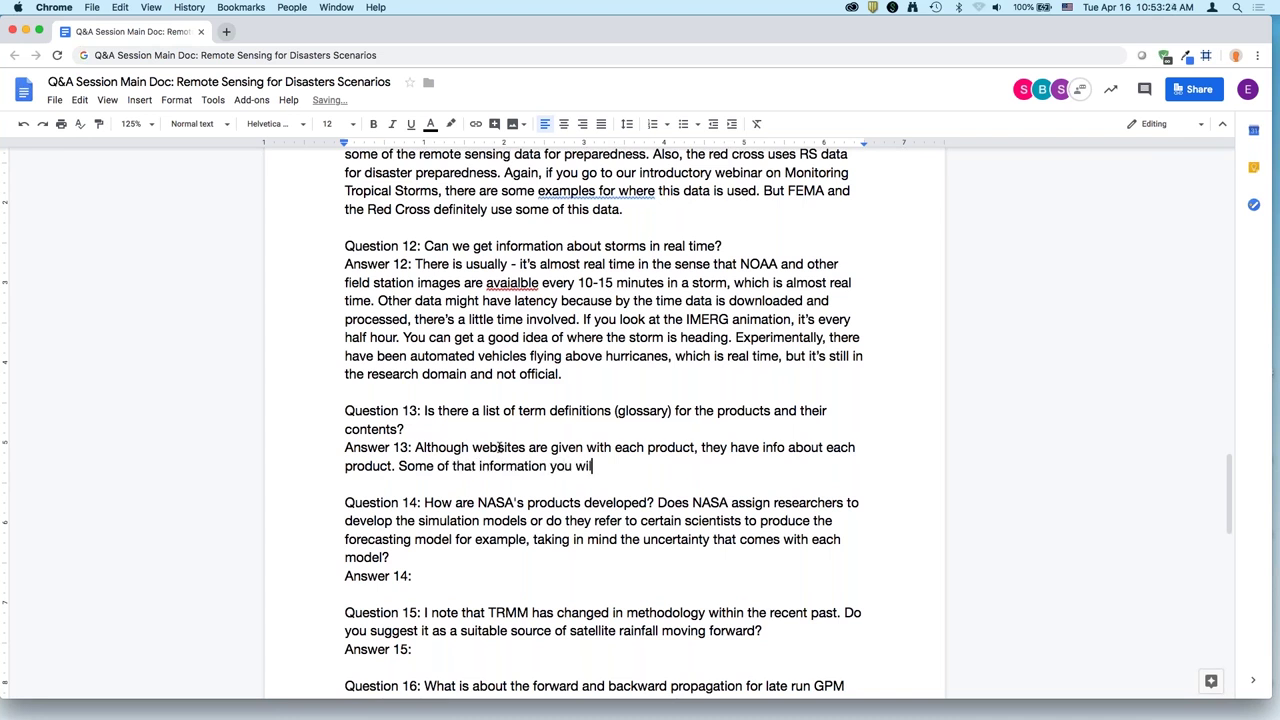
type("l find in our webinars, also.")
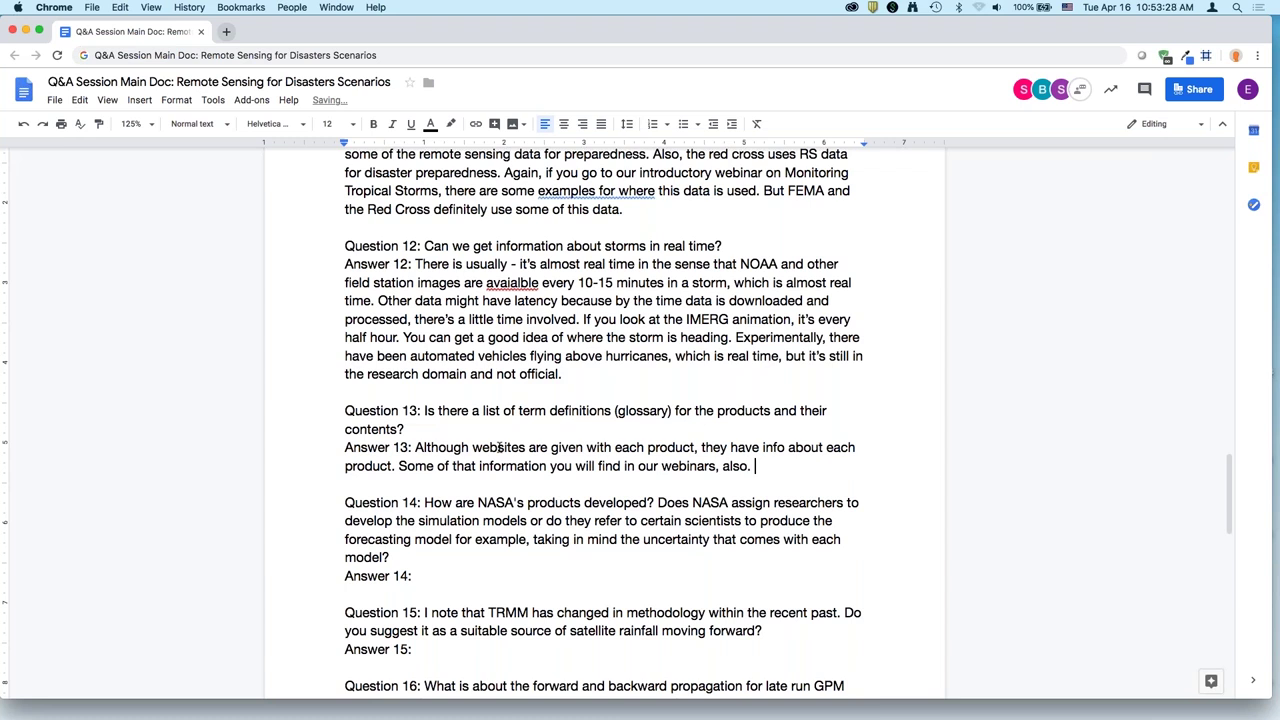
Begin Answer 14 with "There's usually a group of scientists working on model development, simulation, and validation. Yes, it's a group of researchers".
scroll(655, 630, "down", 3)
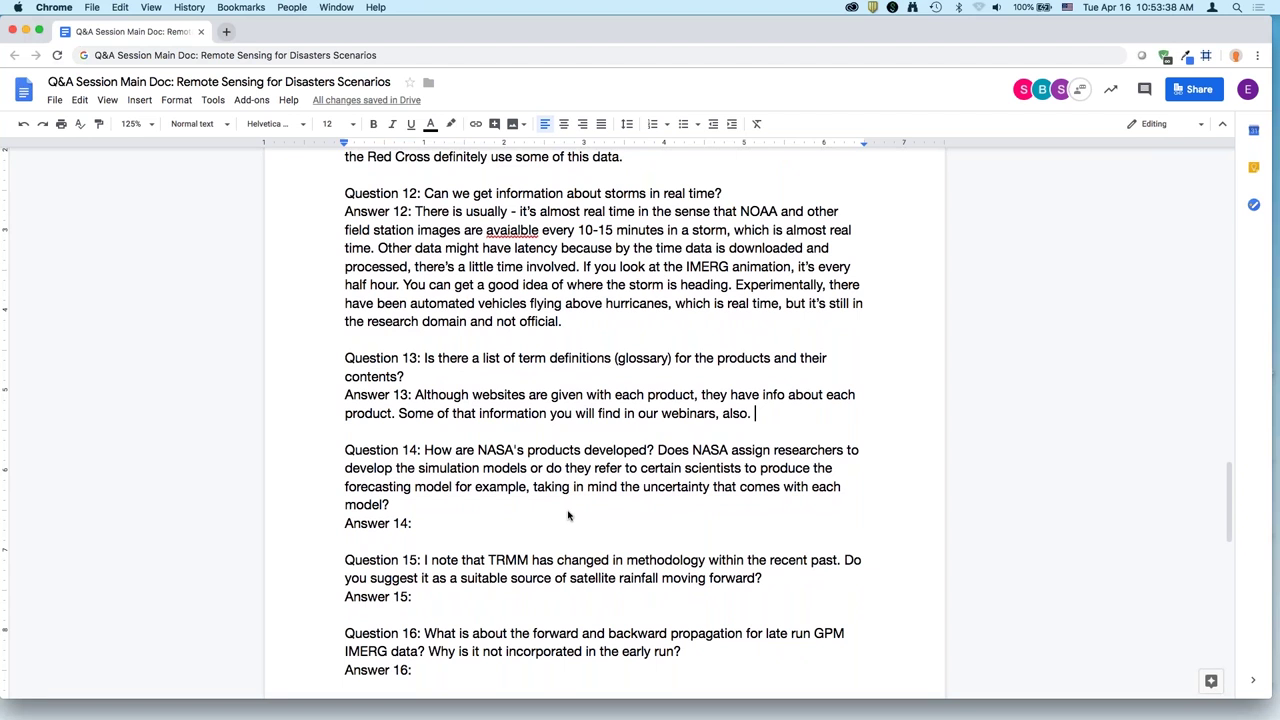
double_click(570, 522)
scroll(569, 522, "down", 2)
left_click(501, 450)
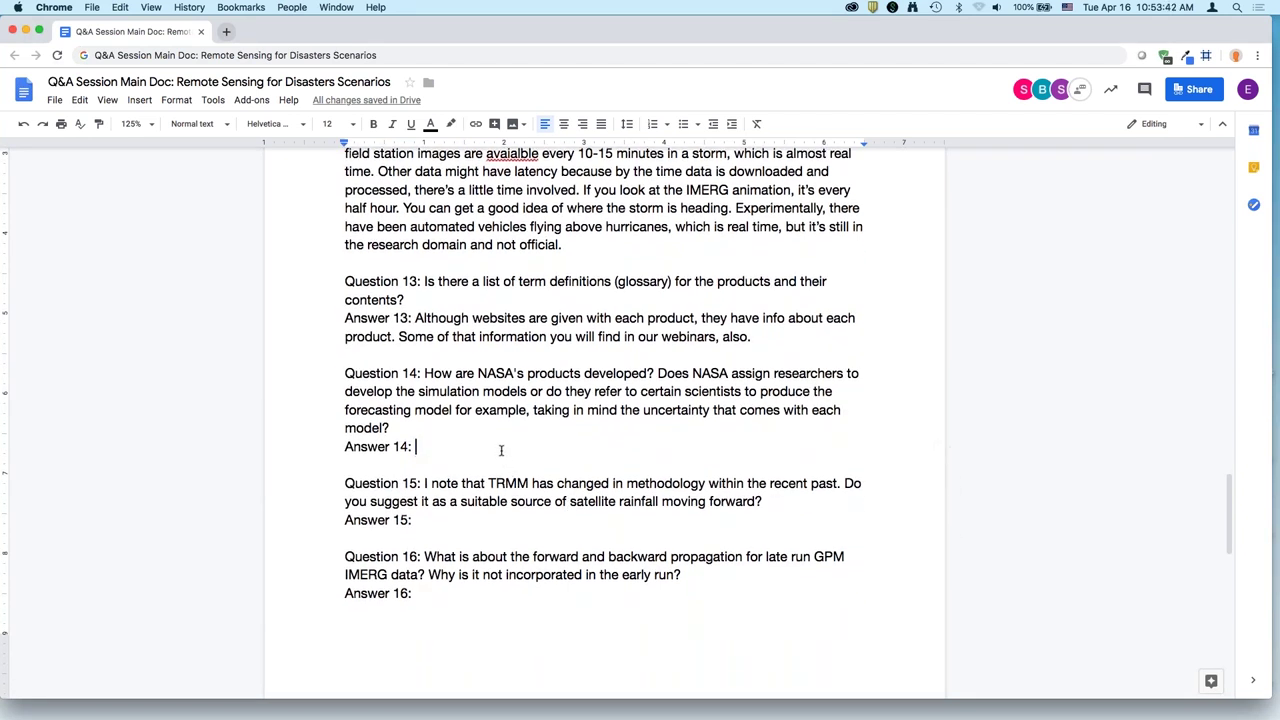
scroll(501, 450, "down", 1)
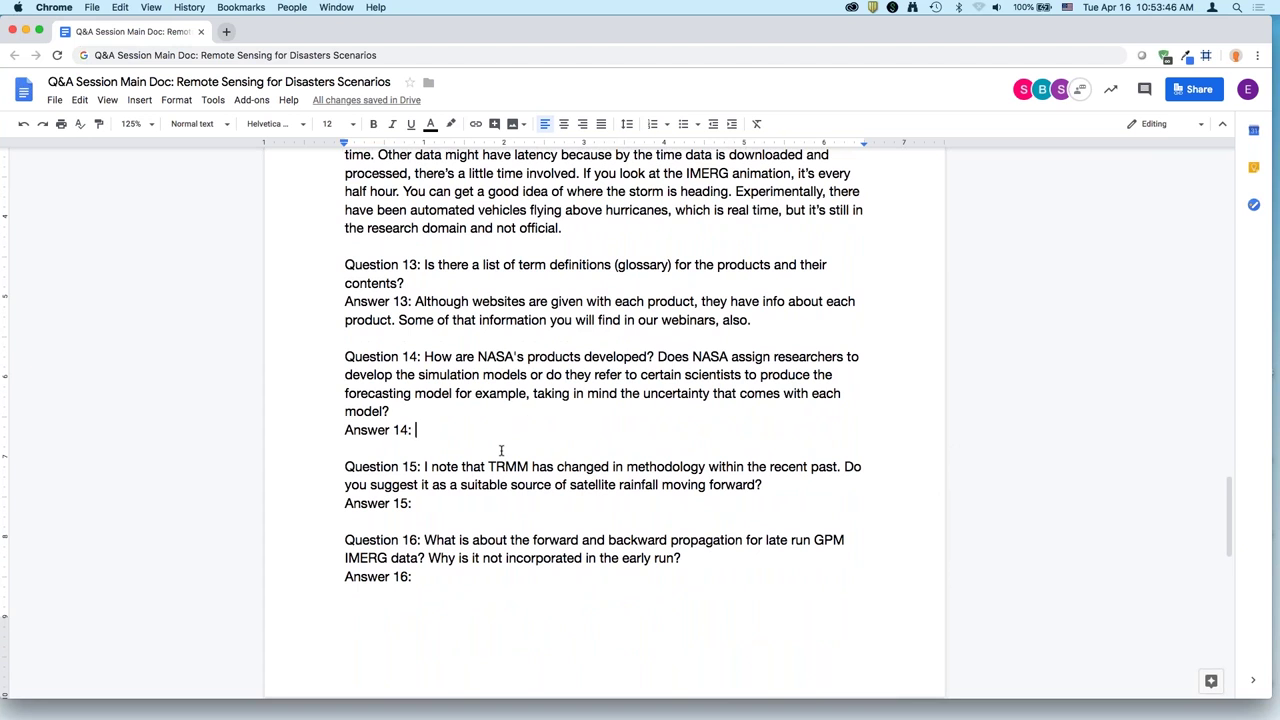
type("There's usually a group of")
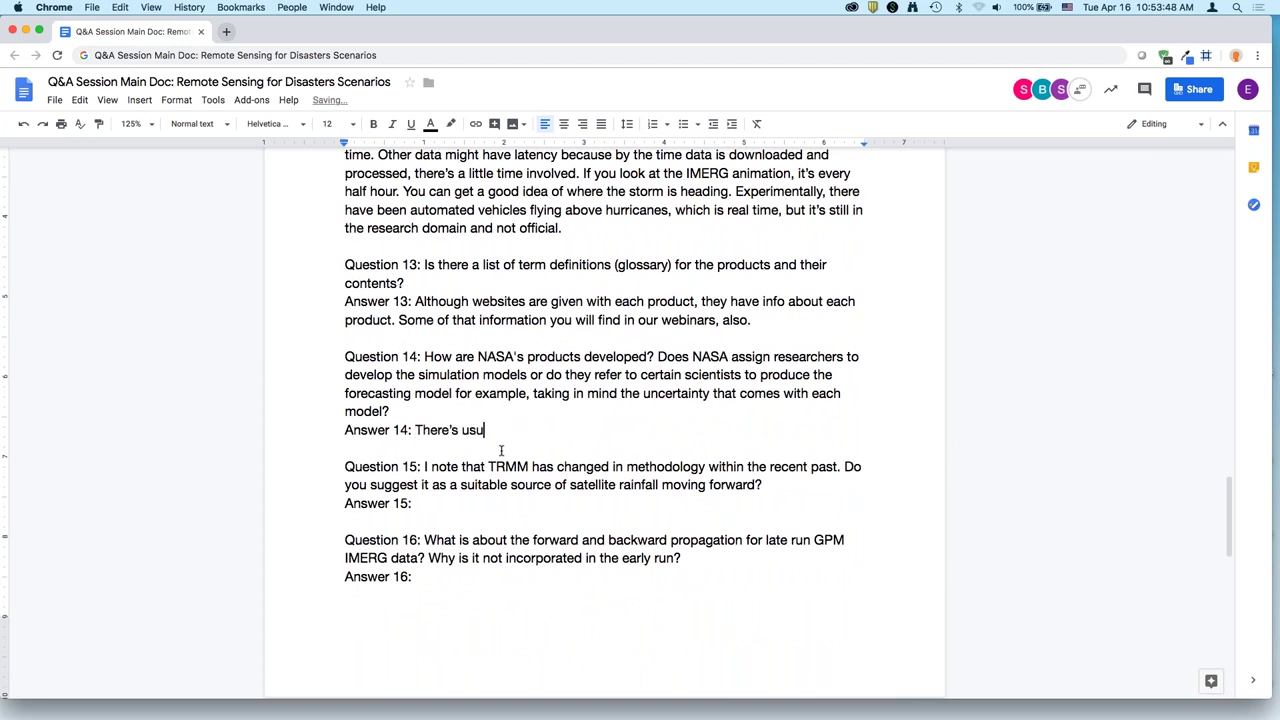
type(" scientist")
type("s wouking on model developm")
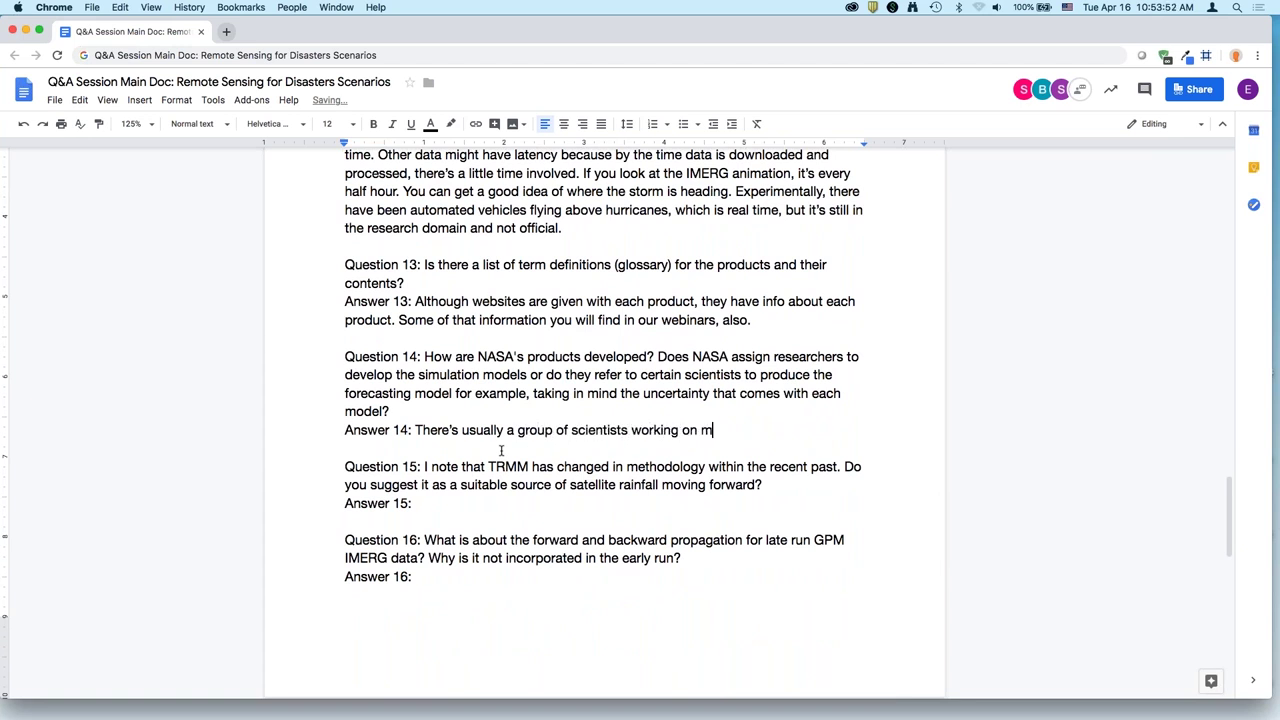
type("ent")
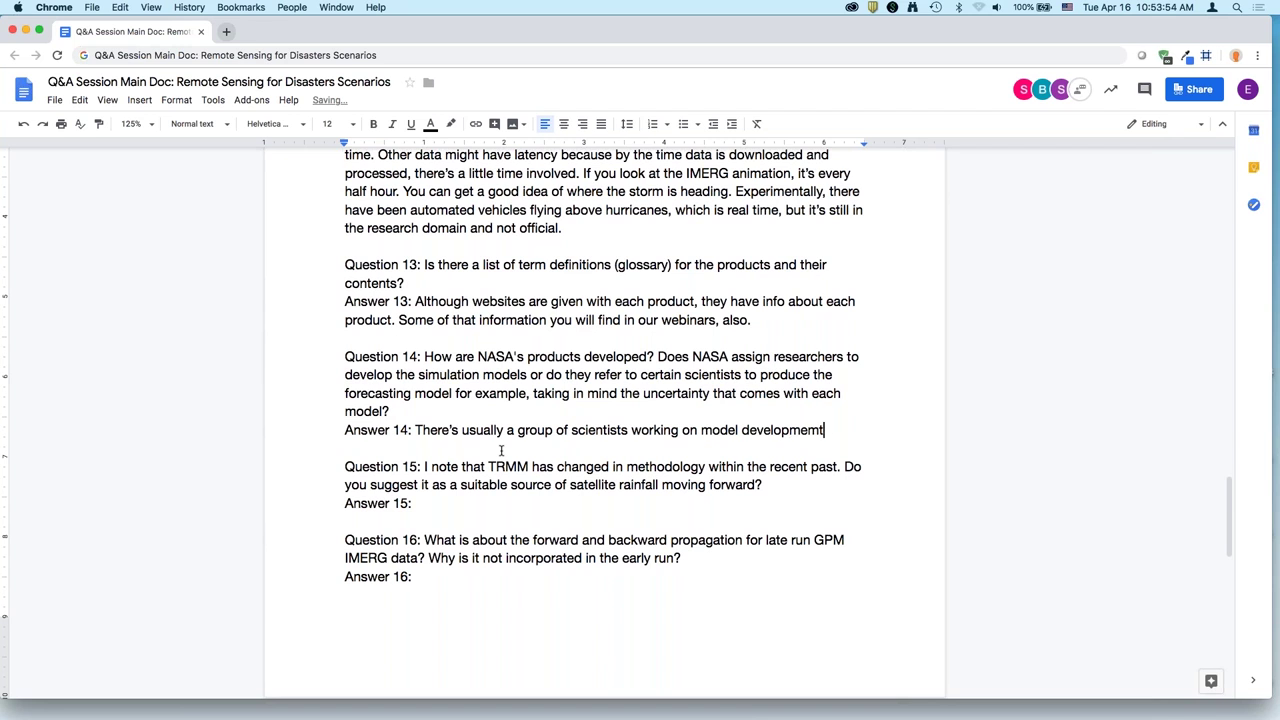
type(", simulation, and validation. Yes, it's a group of rese")
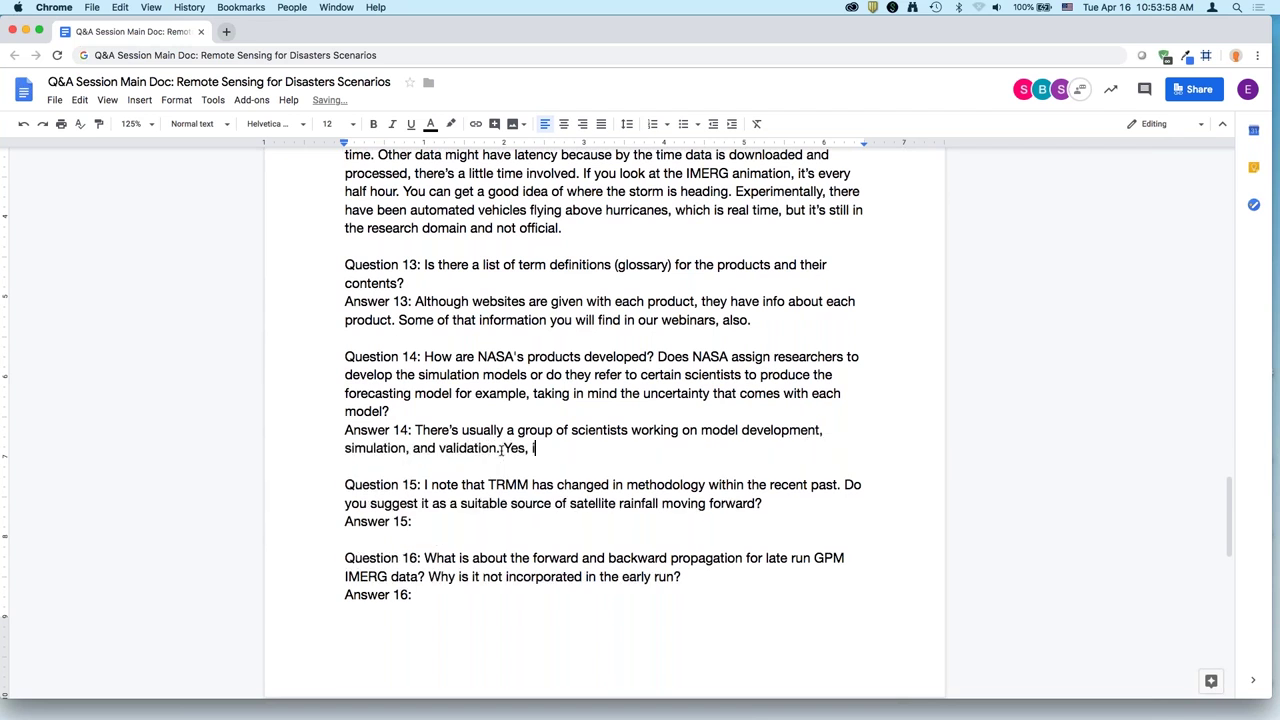
type("arche")
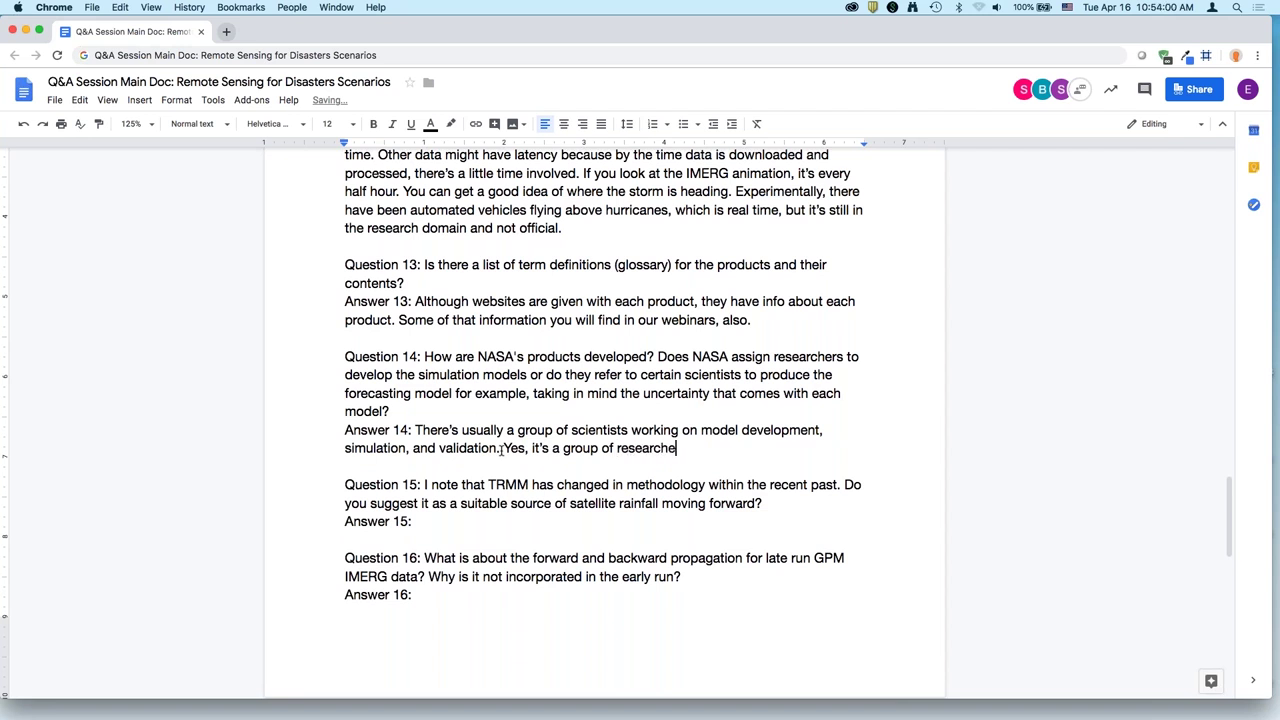
Complete Answer 14 with "or scientists - it's not just certain scientists who produce forecast models, for example, taking in mind the uncertainty that comes with each model.".
type("rs or scientists - it's not ")
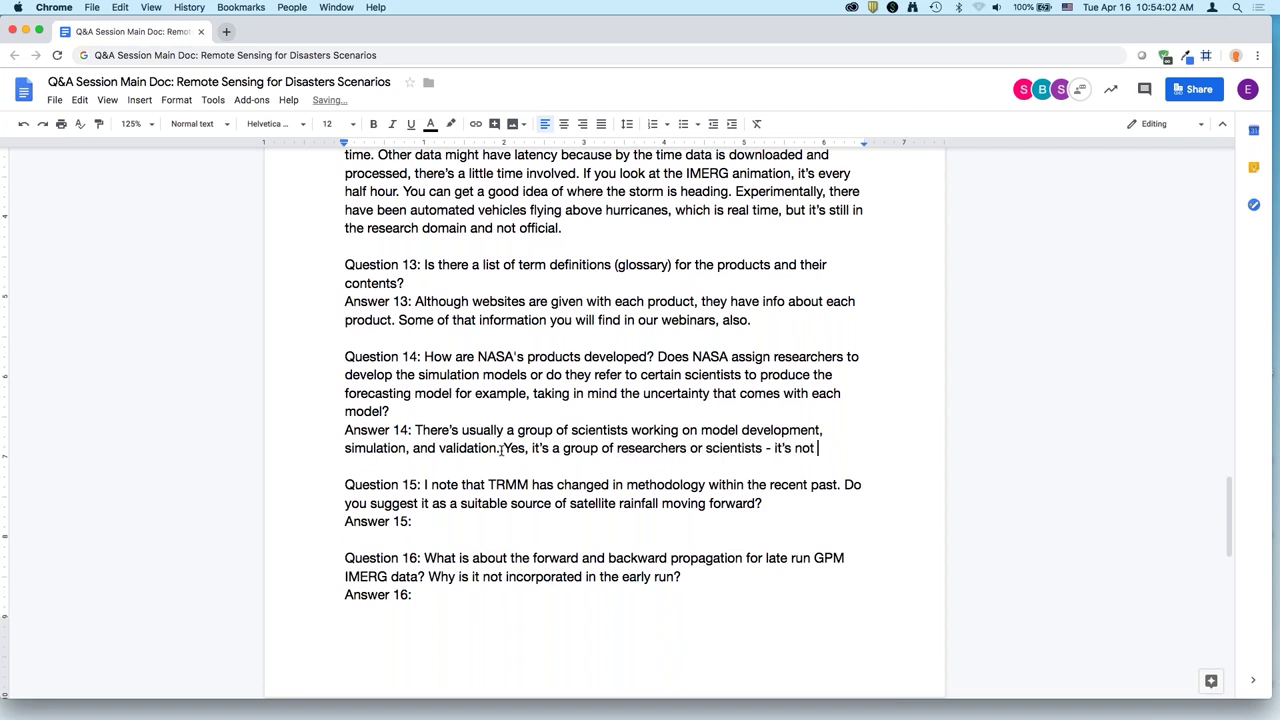
type("just certain scien")
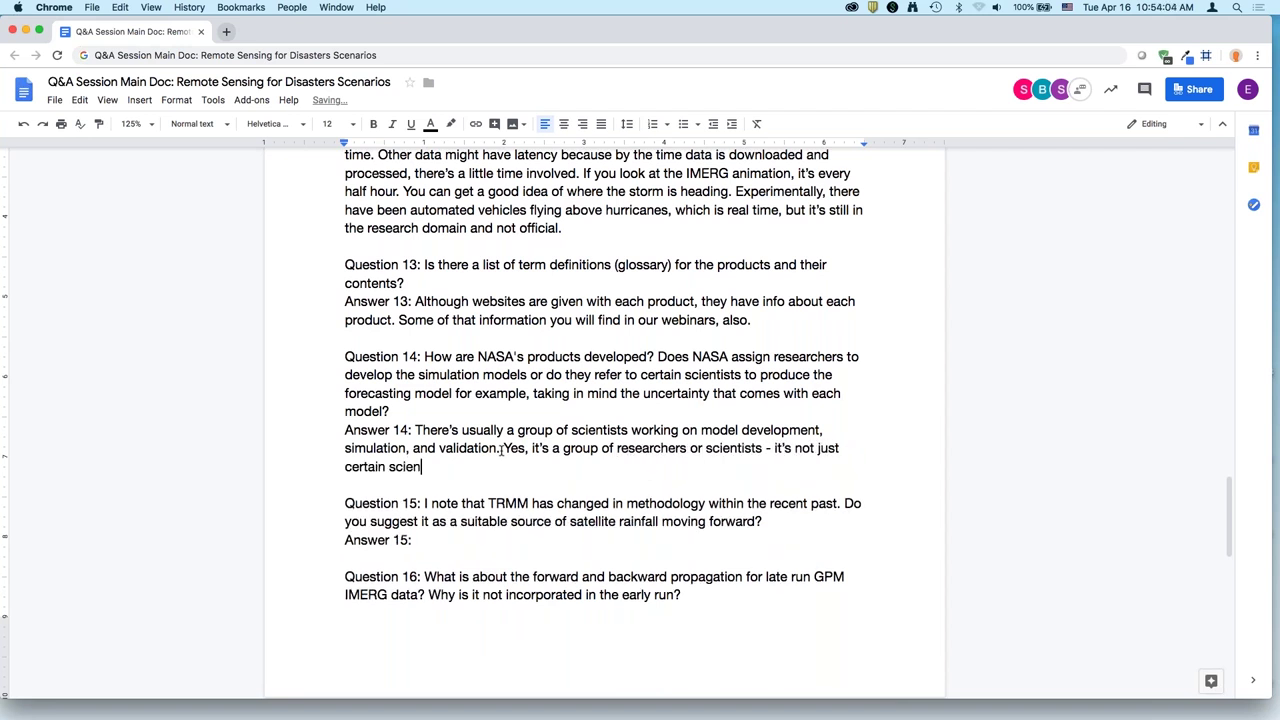
type("tists who produce forecast models, fo")
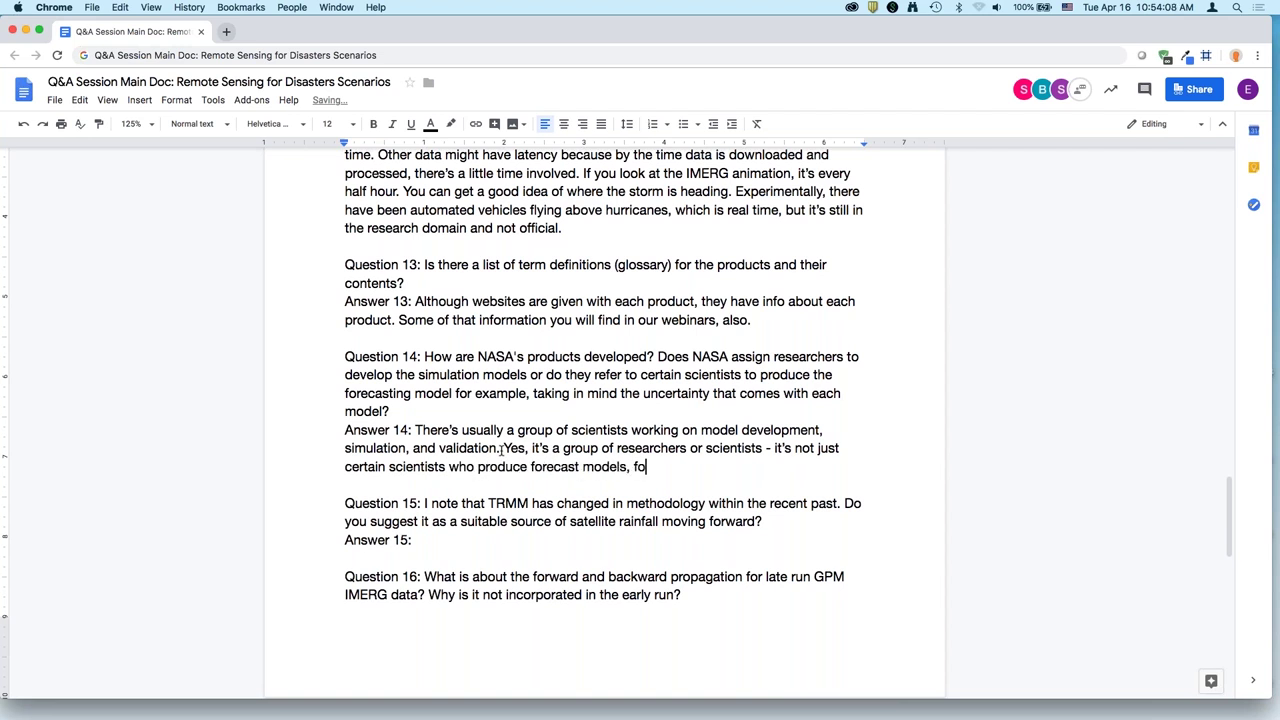
type("r example, taking in min")
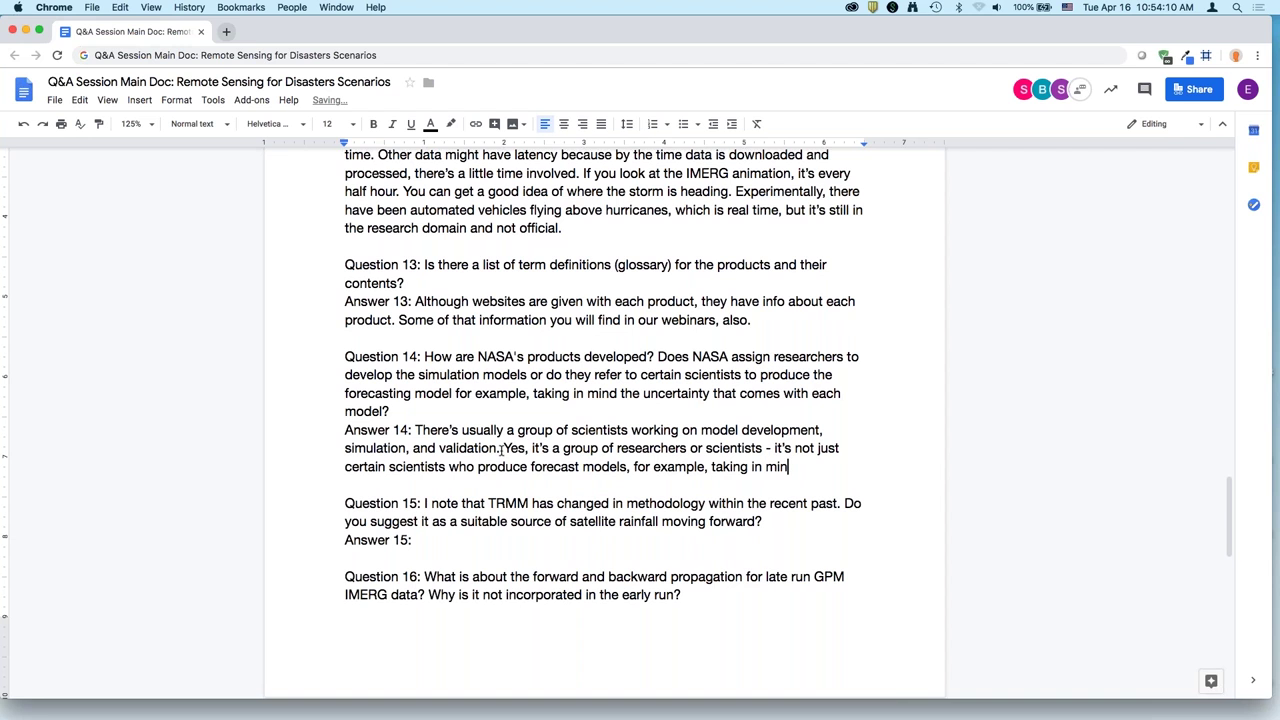
type("d the uncertainty that ")
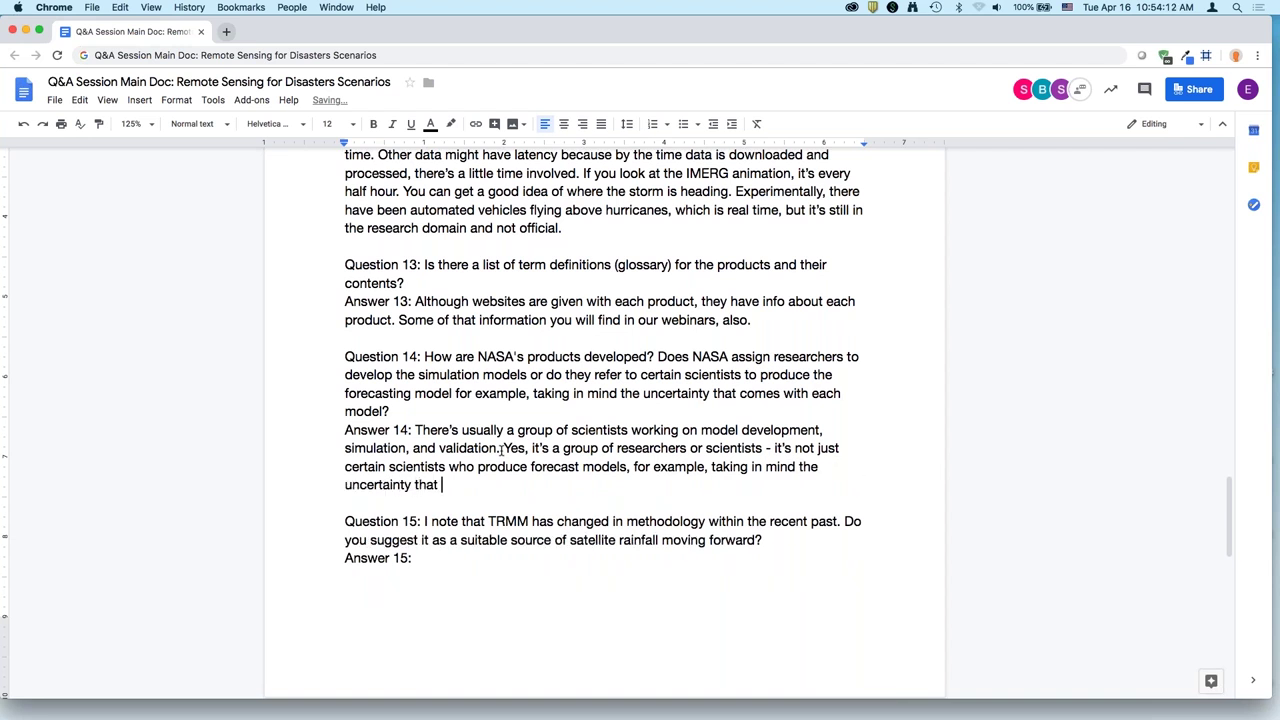
type("comes with each model. ")
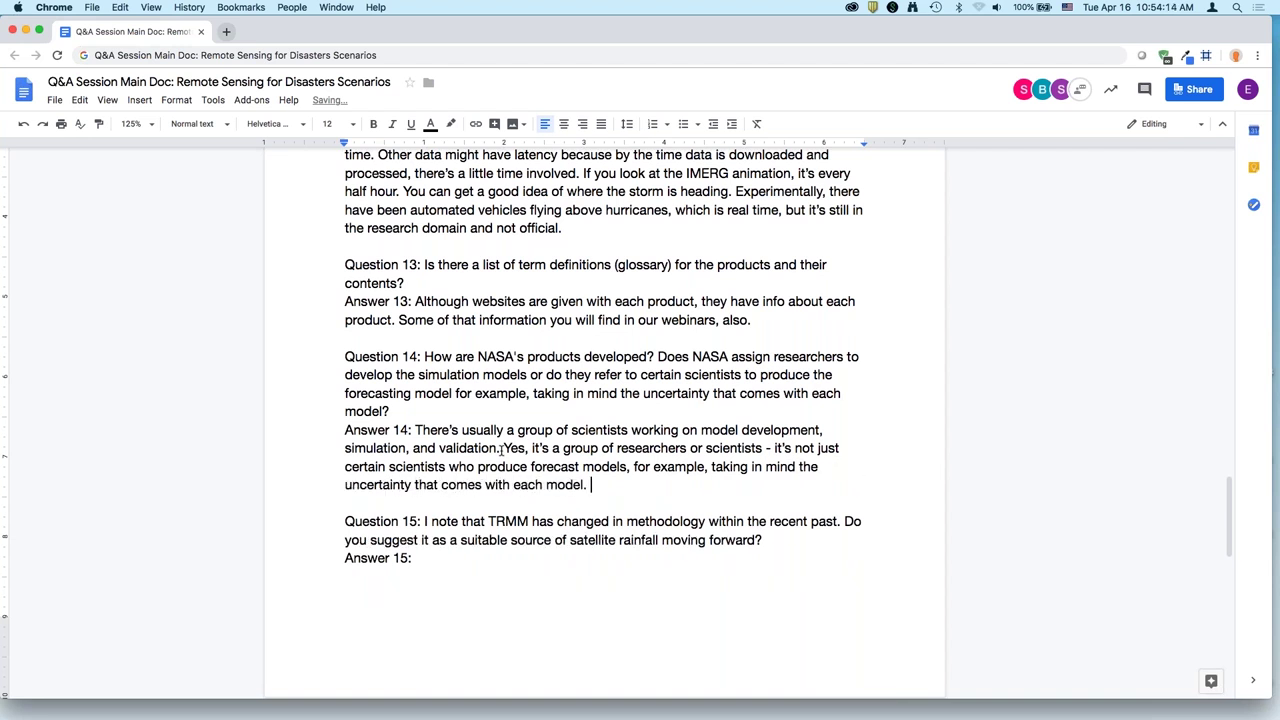
Continue Answer 14 with "It's one model a group works on, and then there's an org like NOAA or JAXA that have their own models".
type("It's one model a group work")
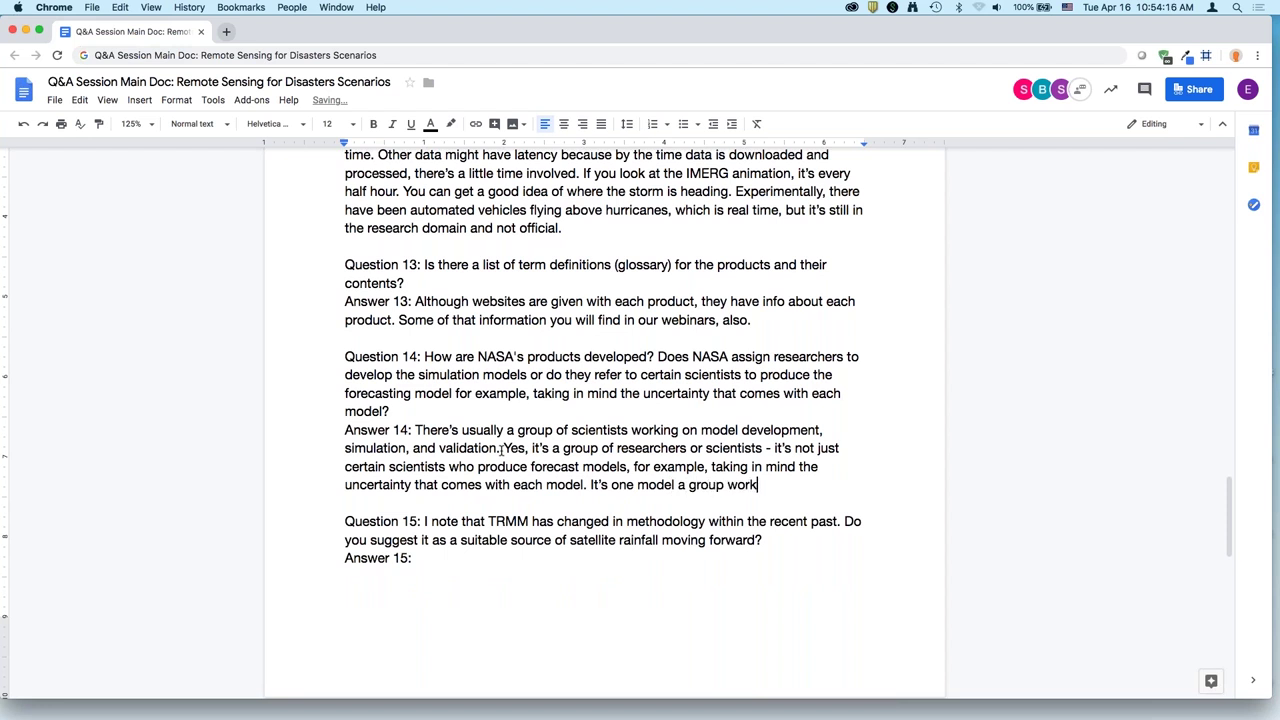
type("s on, and then there's an org like NOAA or ")
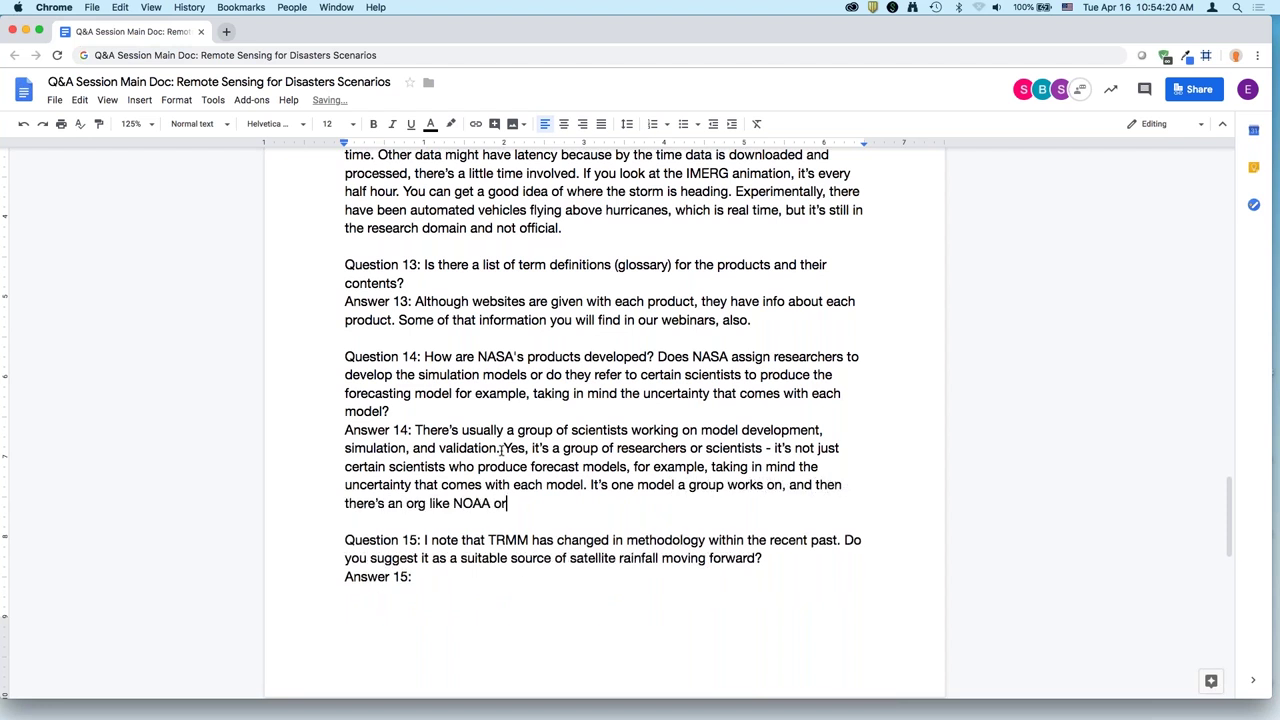
type("JAXA that have their own mode")
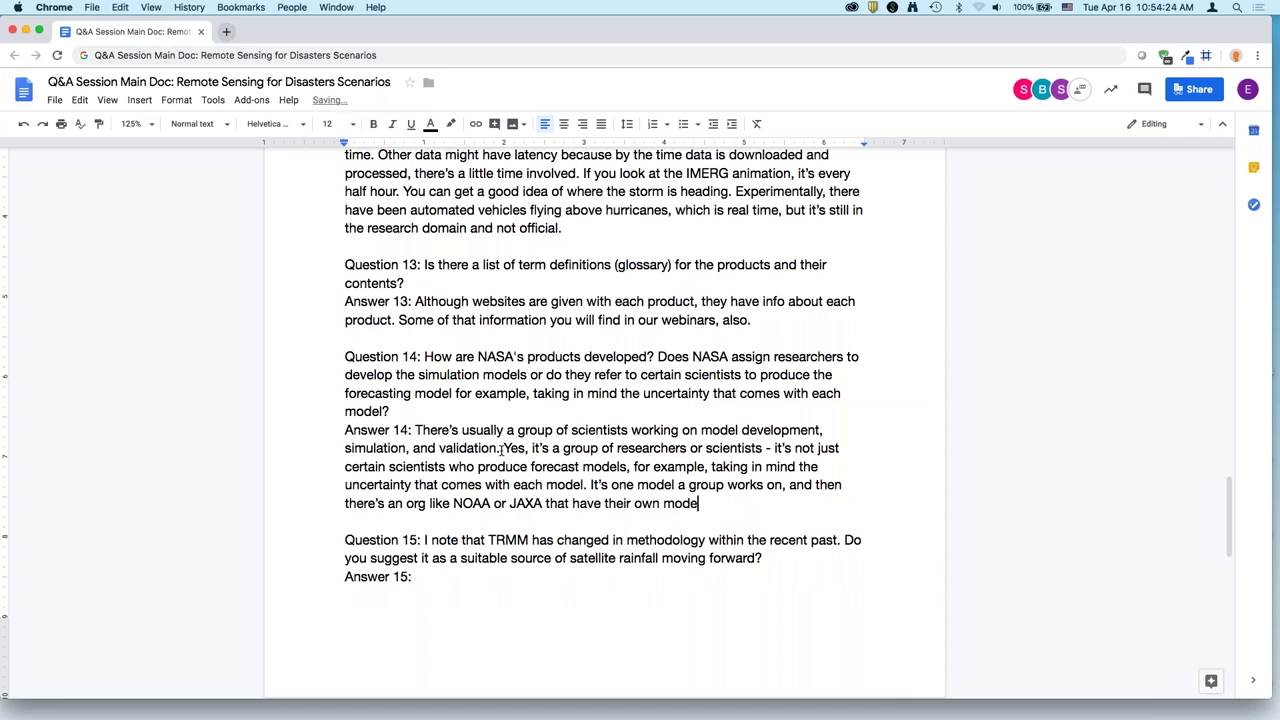
Finish Answer 14: "and these models are there. There are publications intercomparison of these models that gives you an idea of how these models differ from each other.".
type("ls and these models are the")
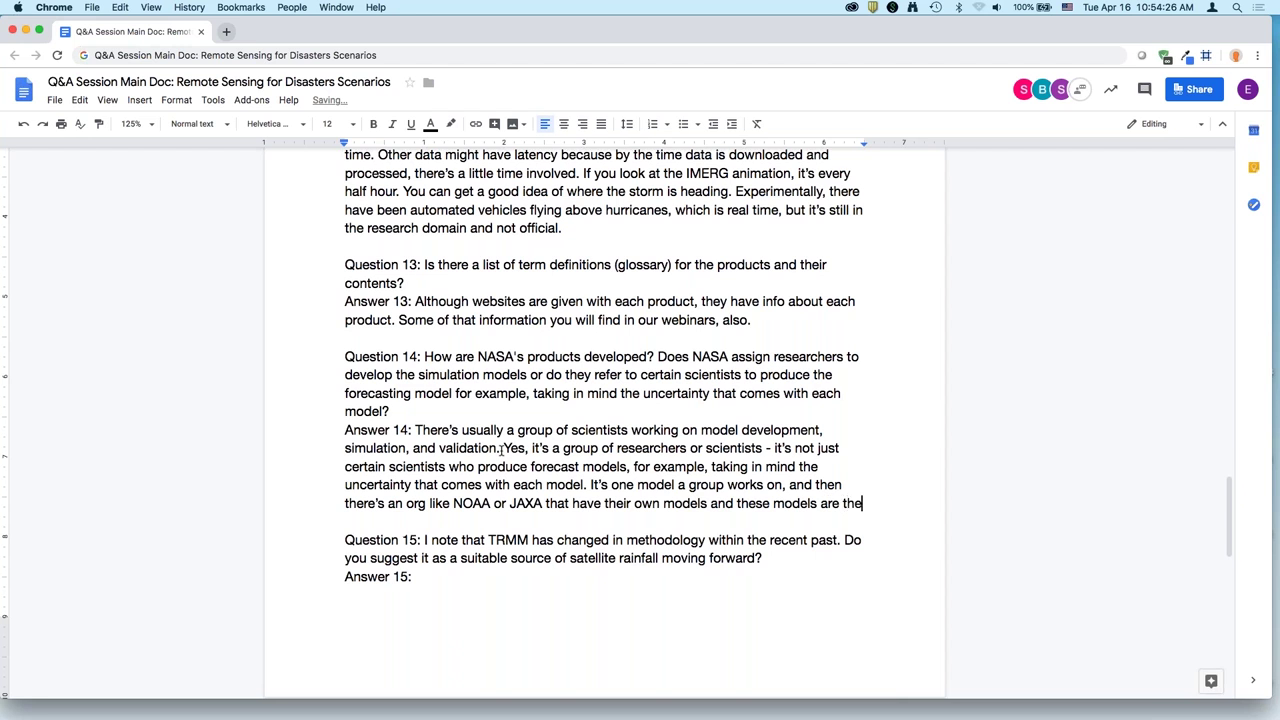
type("re. There are publicati")
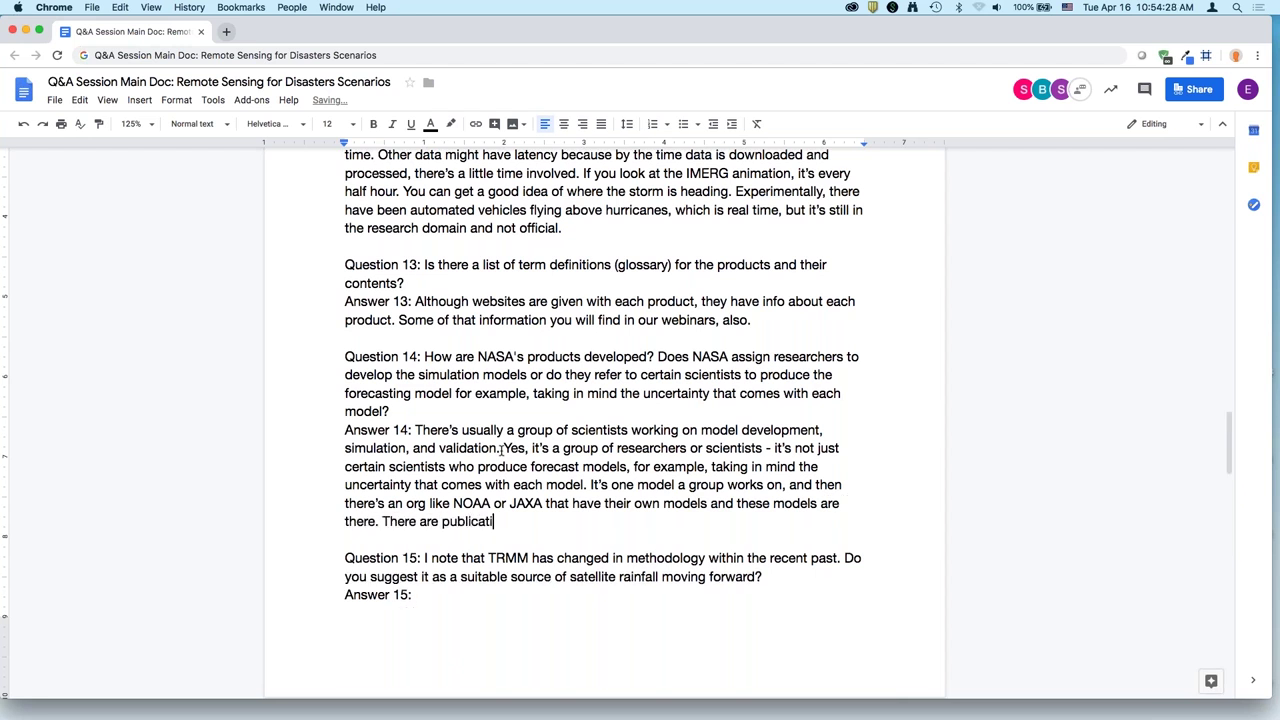
type("ons intercompari")
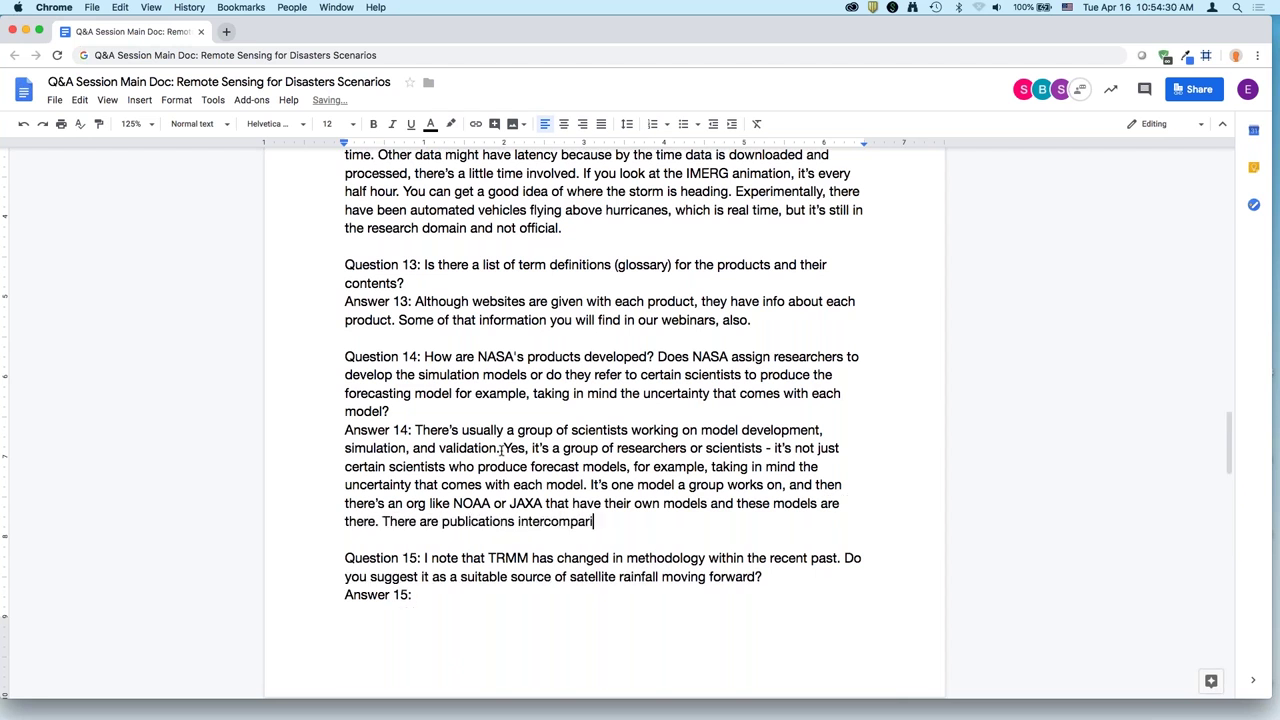
type("son of these models that gives ")
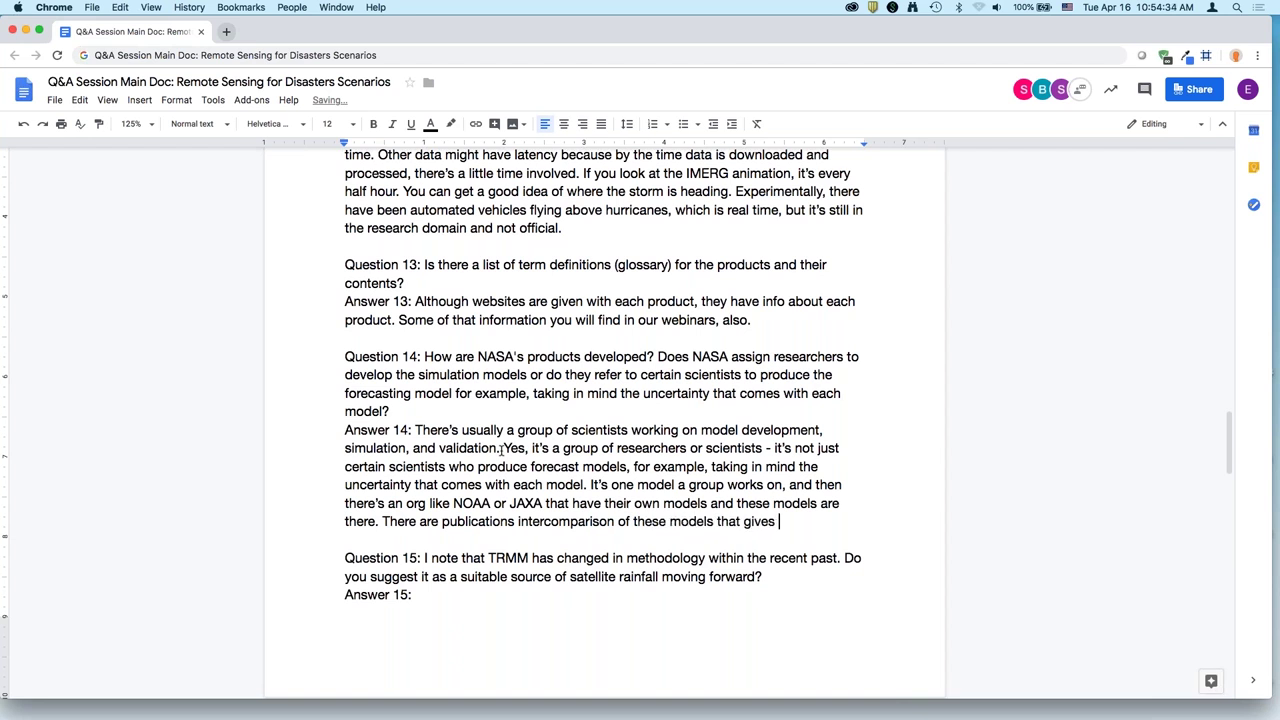
type("you an idea of how these models differe")
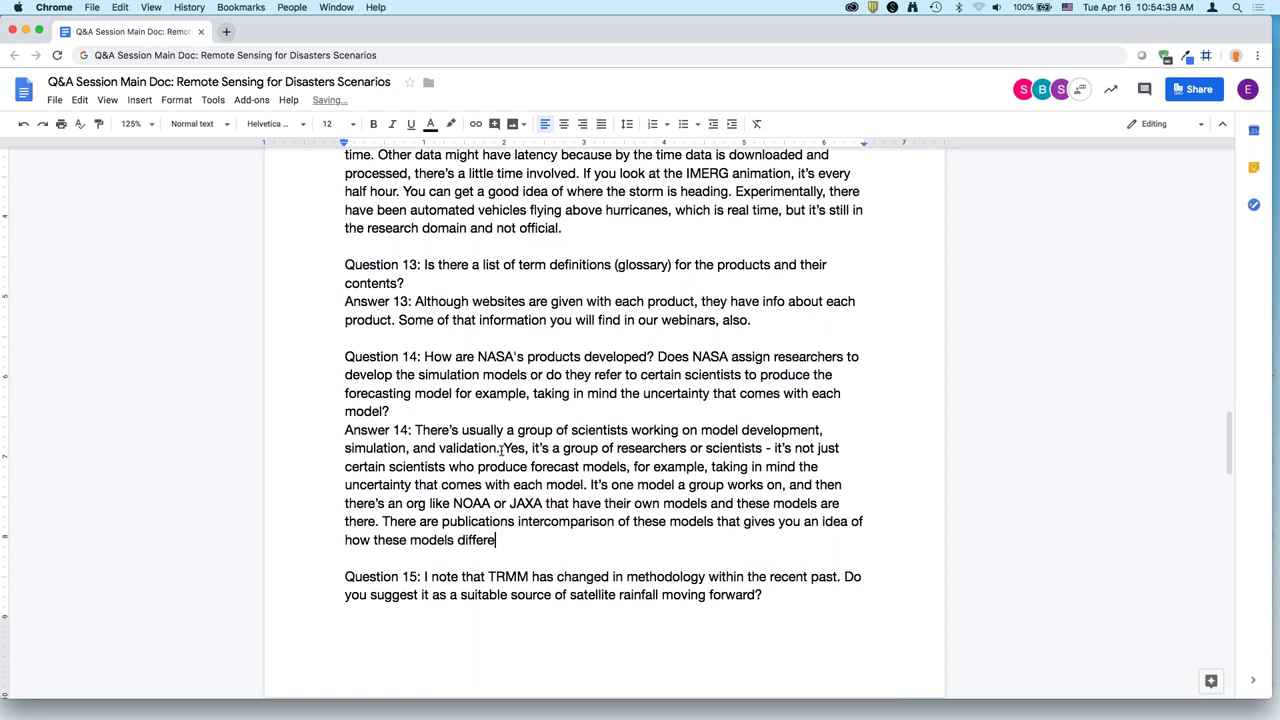
key("BackSpace")
type("from eac other.")
type("h")
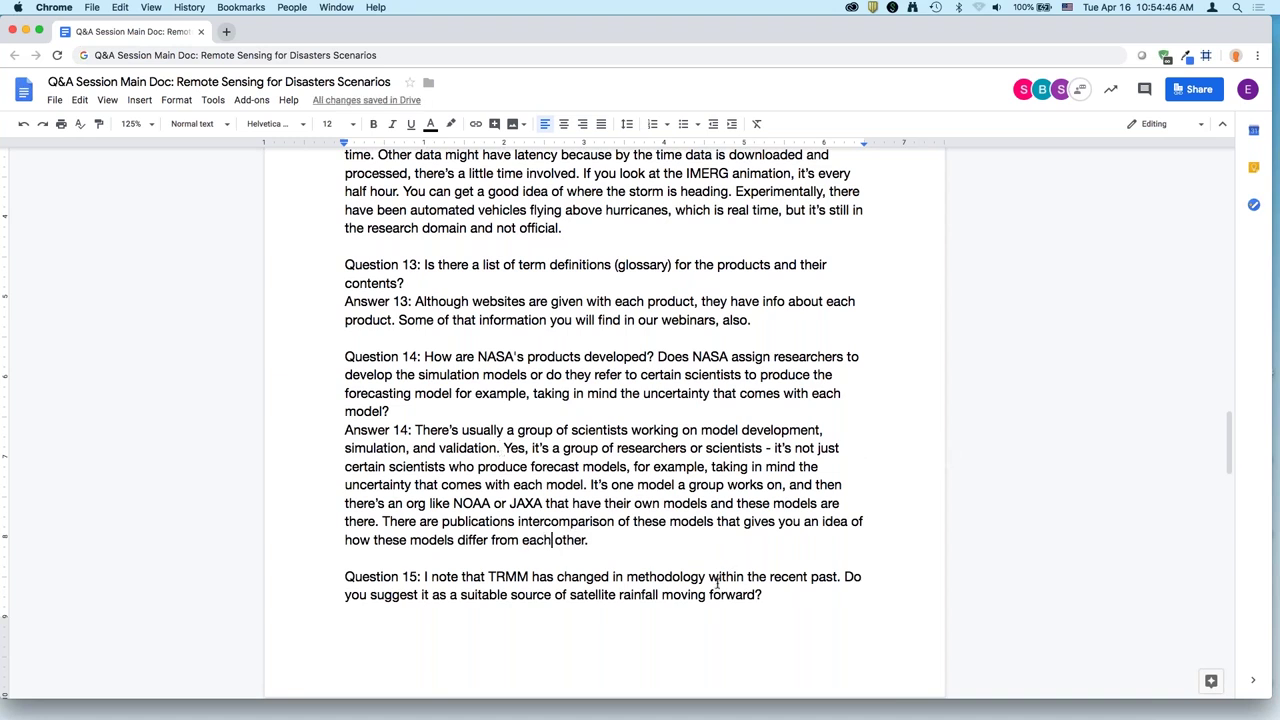
Begin Answer 15 with "In the near future - later this year - there will be a new dataset that will be a combined TRMM/GPM data.".
scroll(716, 585, "down", 5)
left_click(646, 612)
key("shift+Left")
key("Left")
scroll(646, 612, "down", 4)
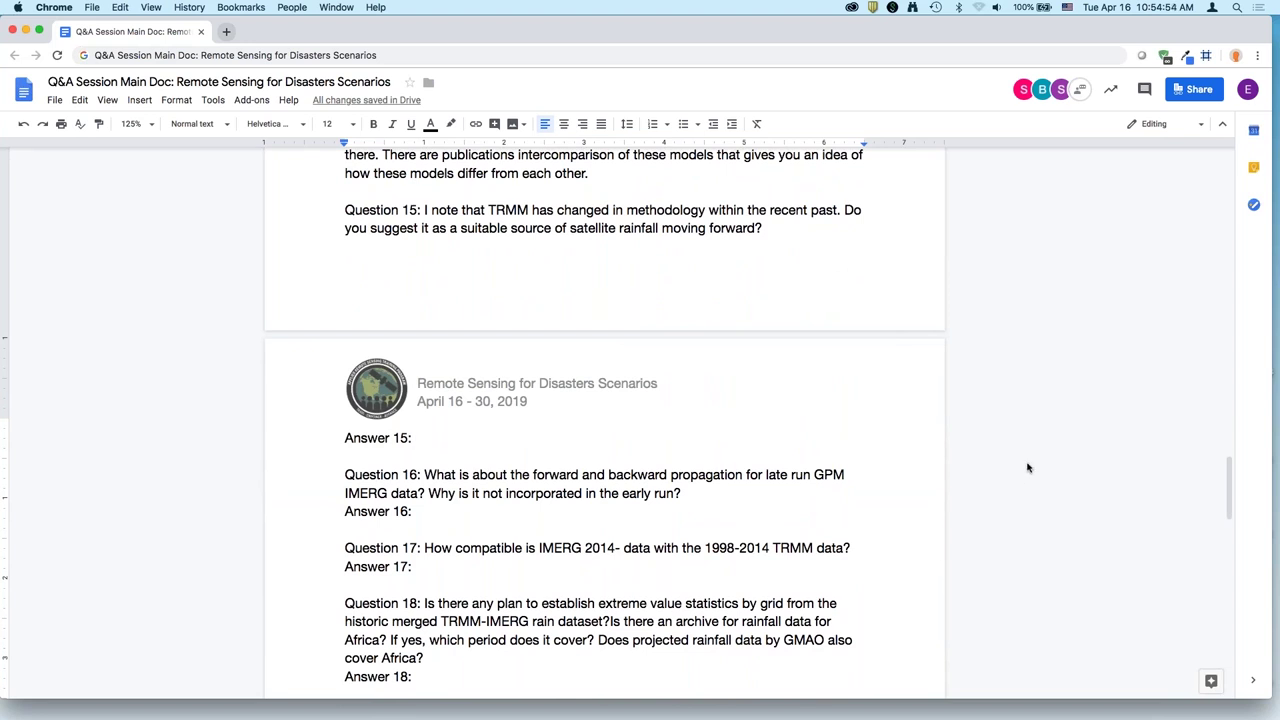
type("In the near")
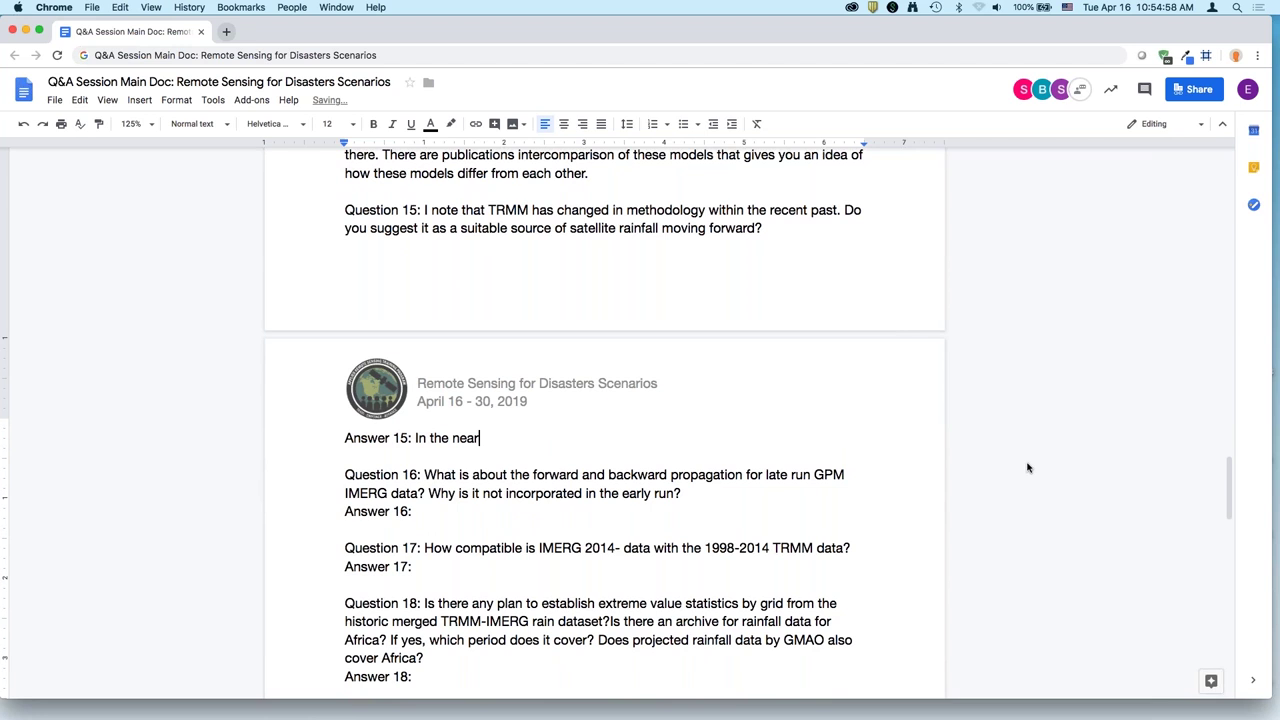
type(" future - later thi")
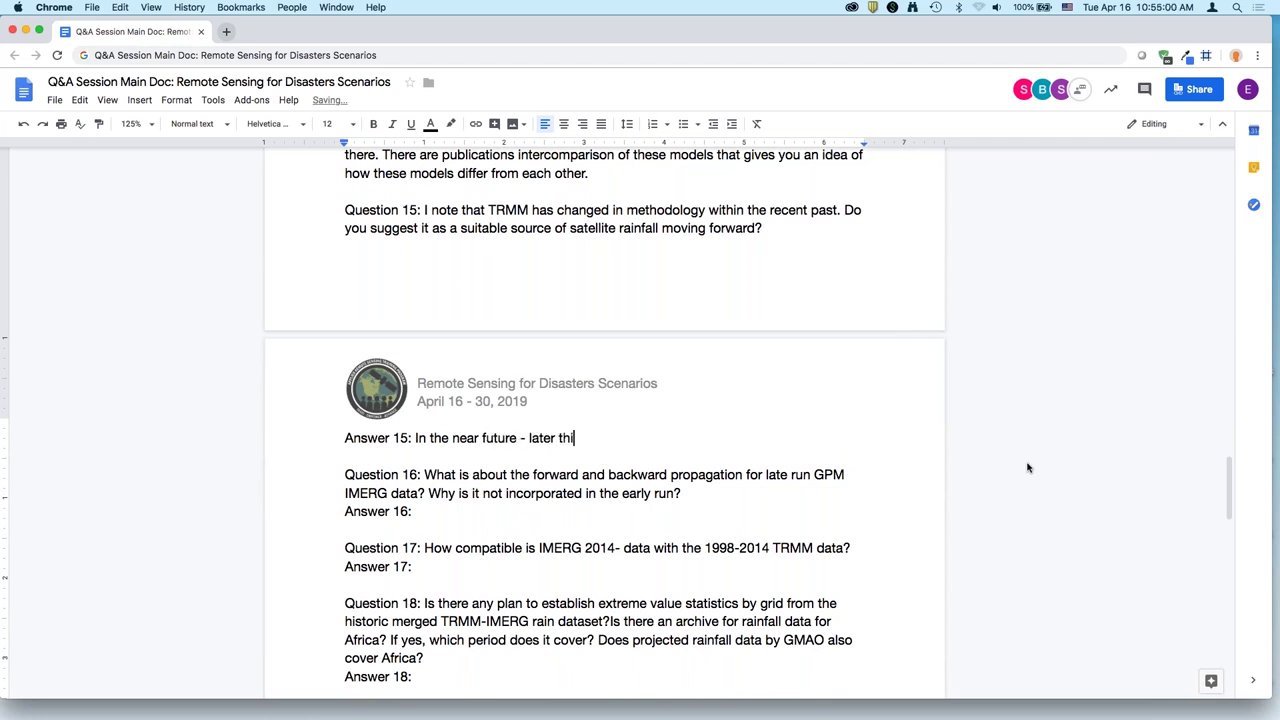
type("s year - hthere will be a new dat")
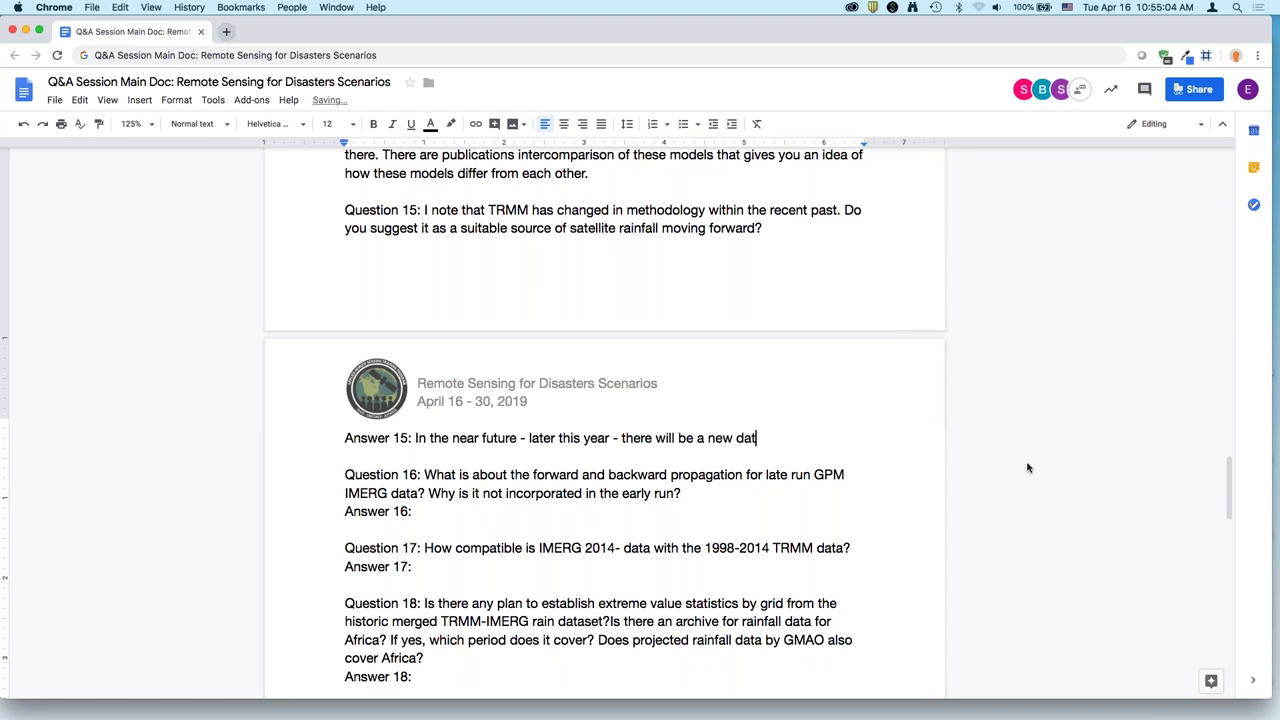
type("aset that will be a combined TRMM")
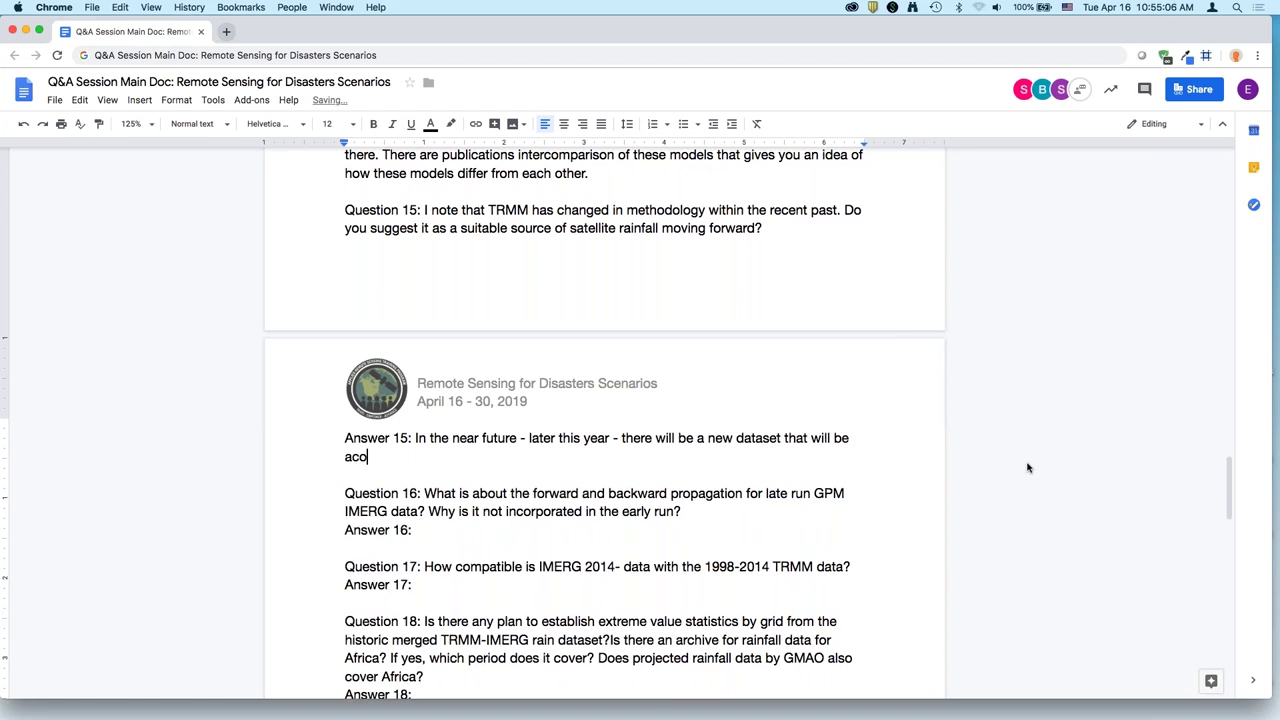
type("/GPM data")
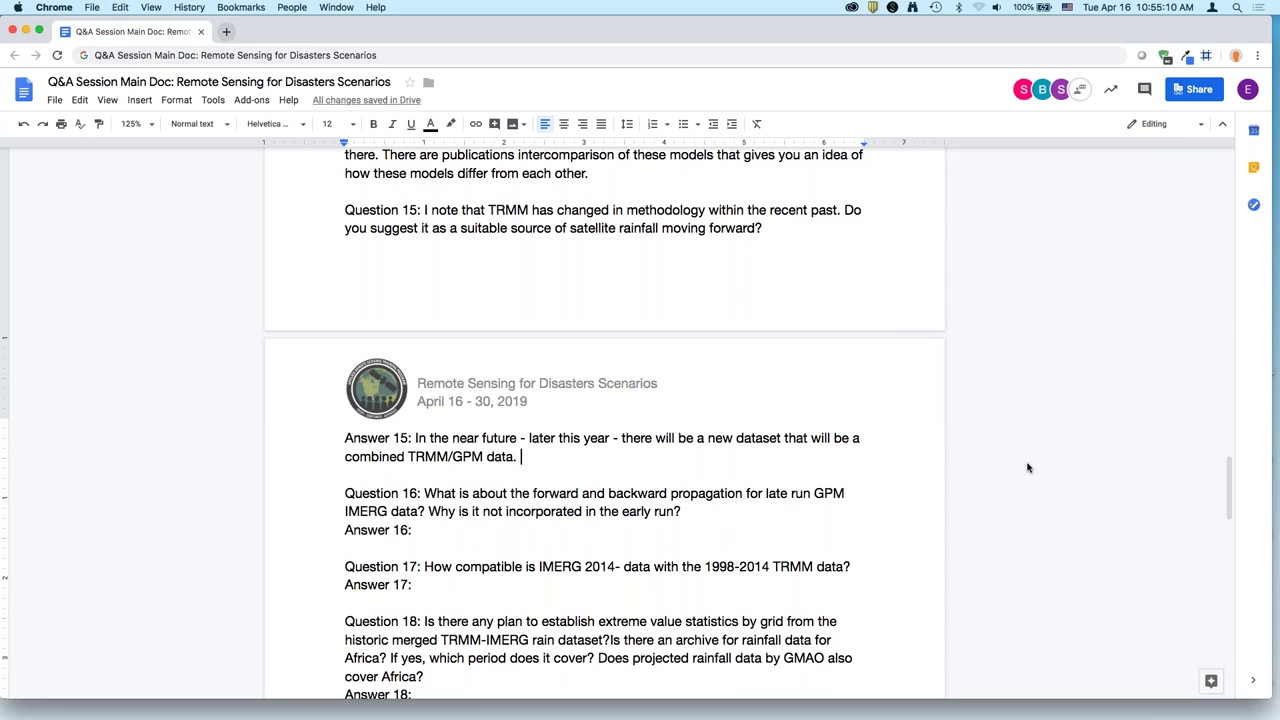
Continue with "Going forward in the future, that will be good data to use that will start from Jan 1998 with the TRMM era and continue with GPM.".
type(". Going ")
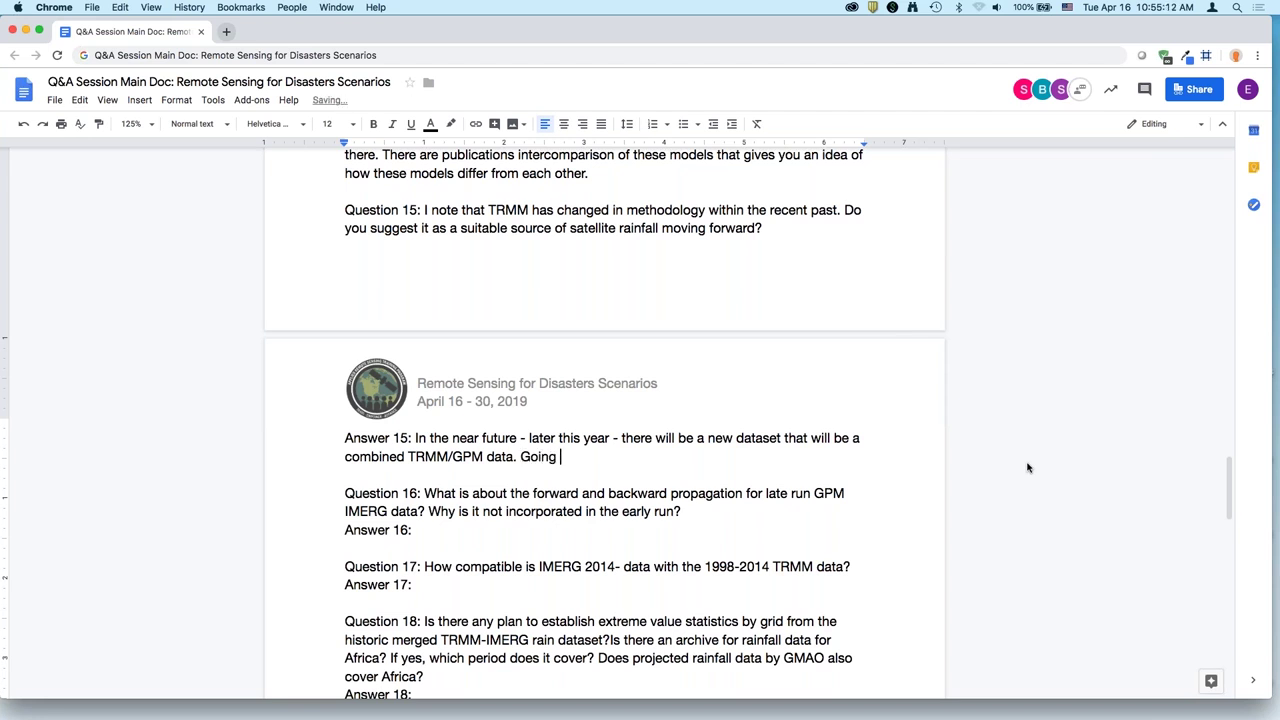
type("forward in the futur")
type("e, tha")
type("at wil be")
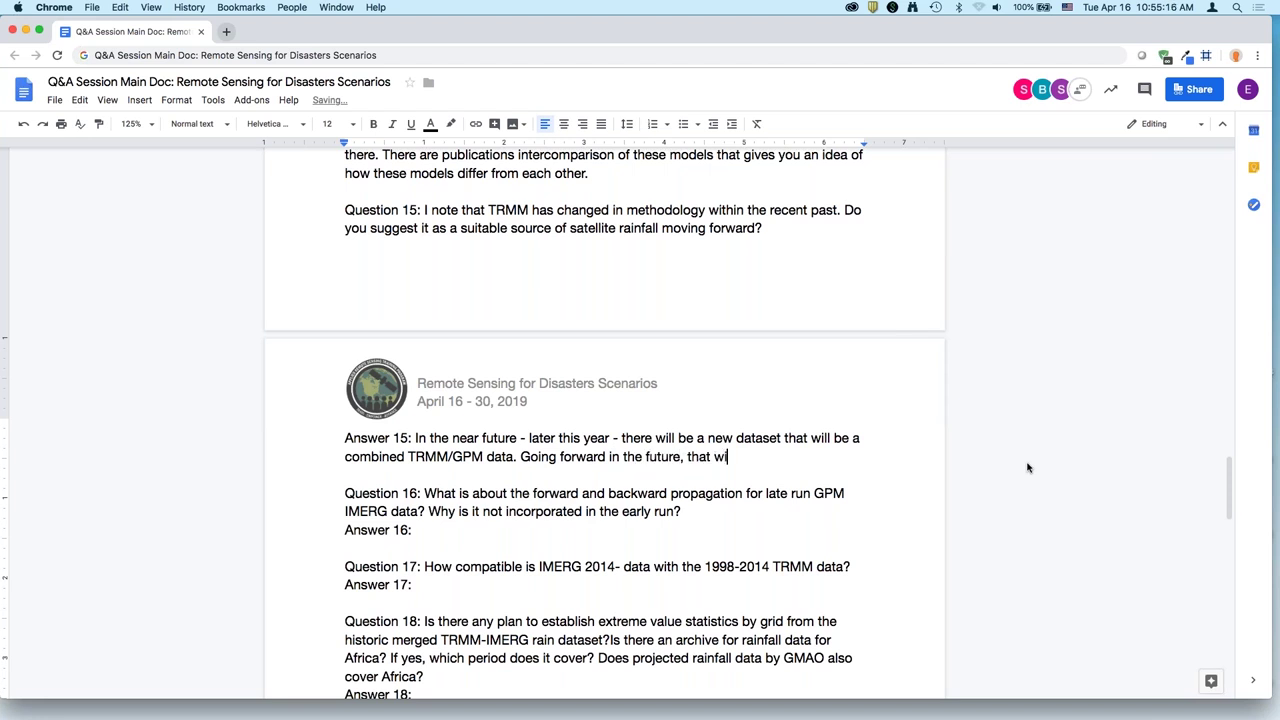
key("BackSpace")
key("BackSpace")
key("BackSpace")
type("l be good data to use that will start from Jan ")
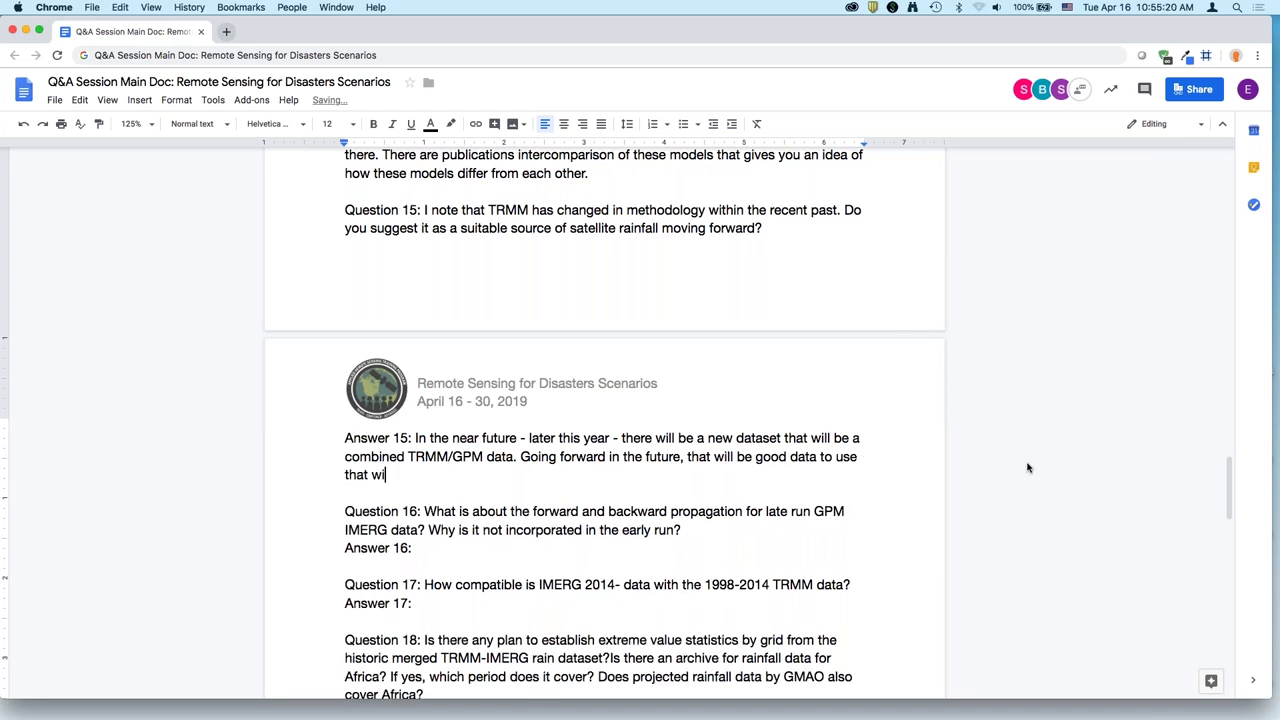
type("1998 ")
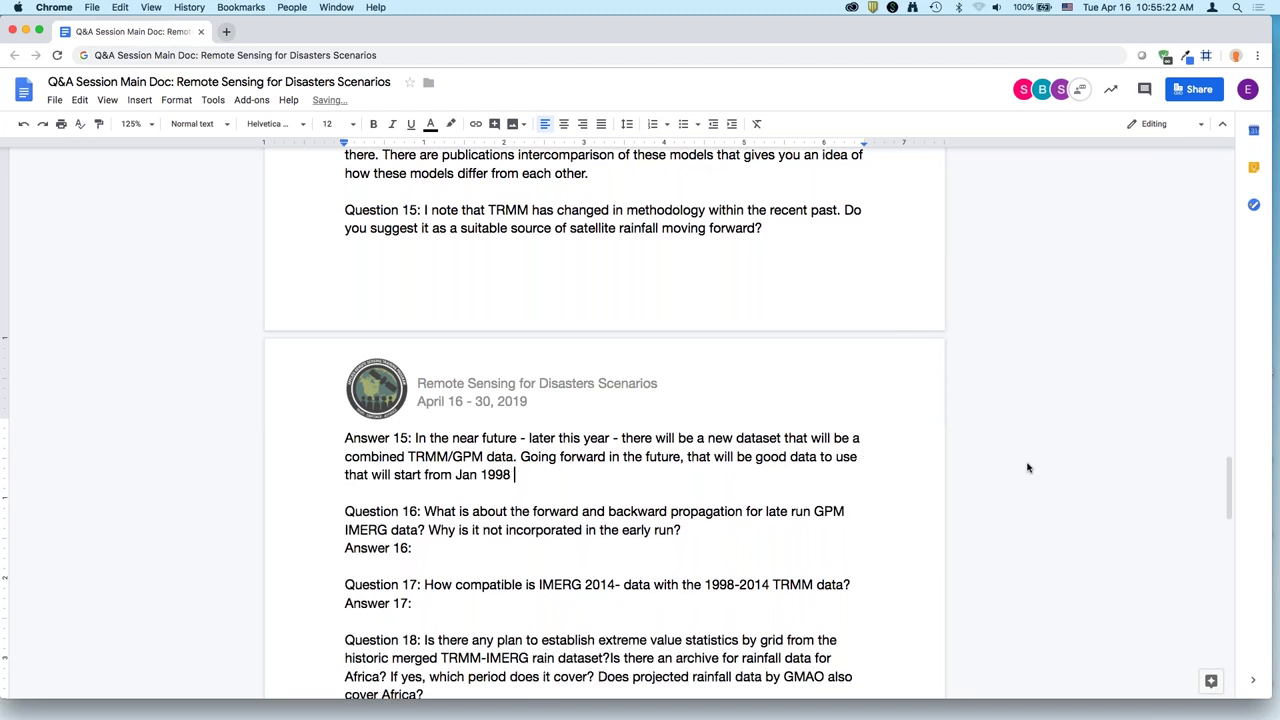
type("with the TRMM ara and continue with GPM. That entire dat")
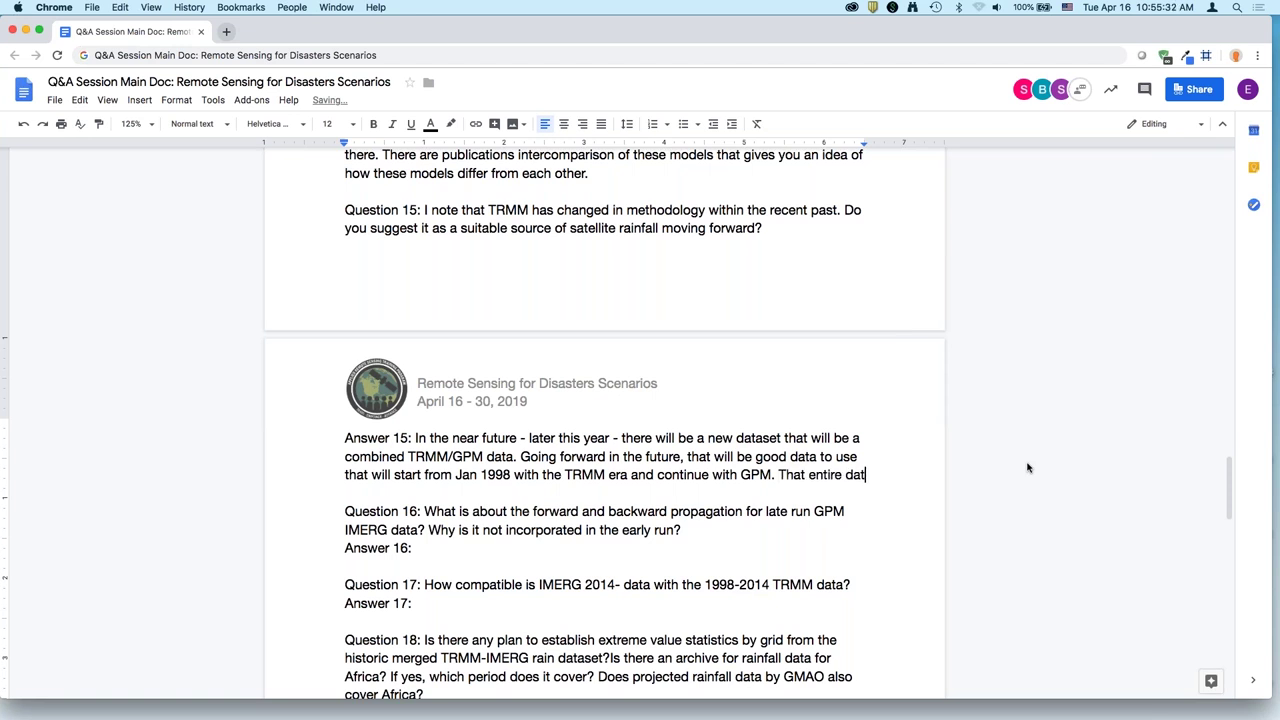
Complete Answer 15 with "That entire data record will have the same methodology, so you can use it for climate or variability purposes.".
type("a record will have t")
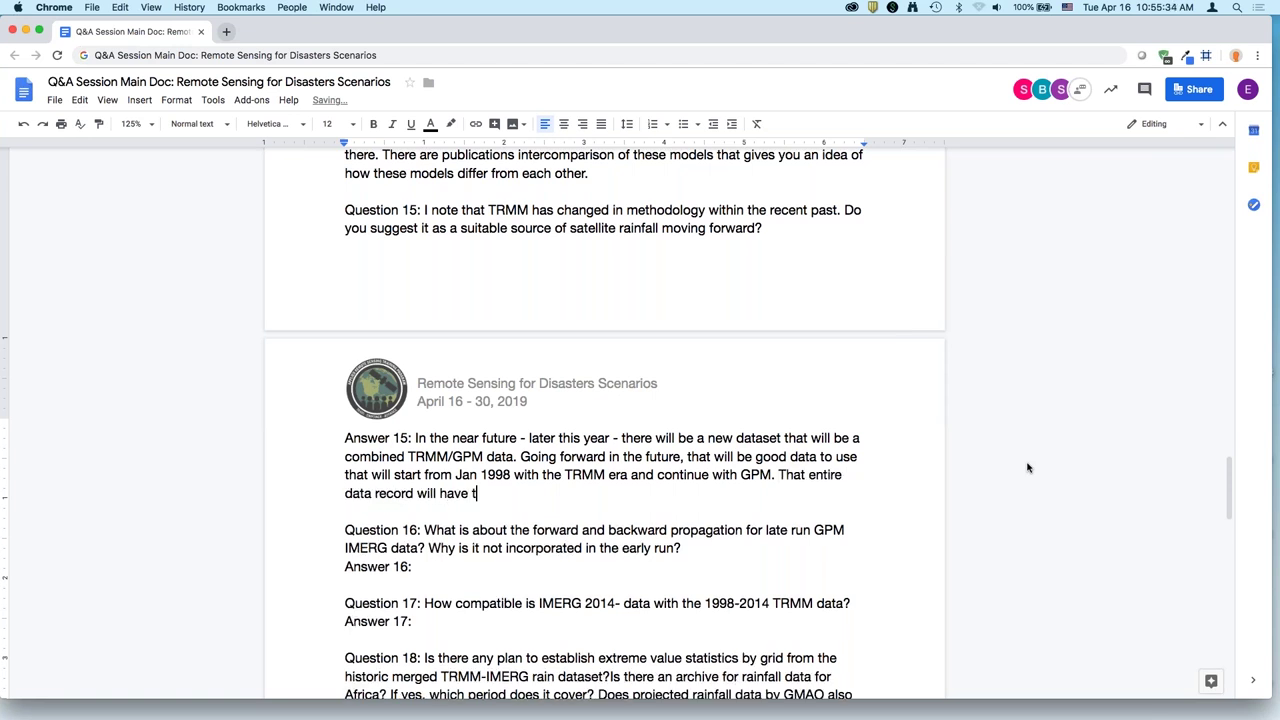
type("he same methodol")
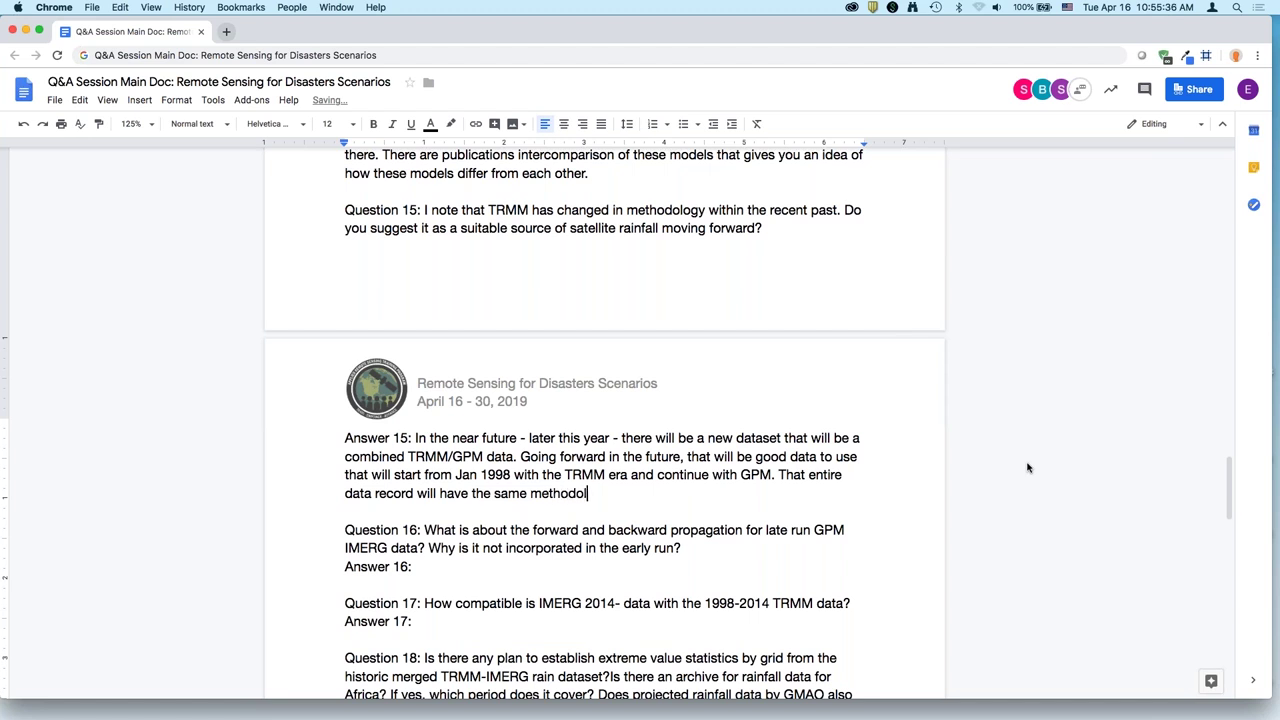
type("ogy, so you can use it for c")
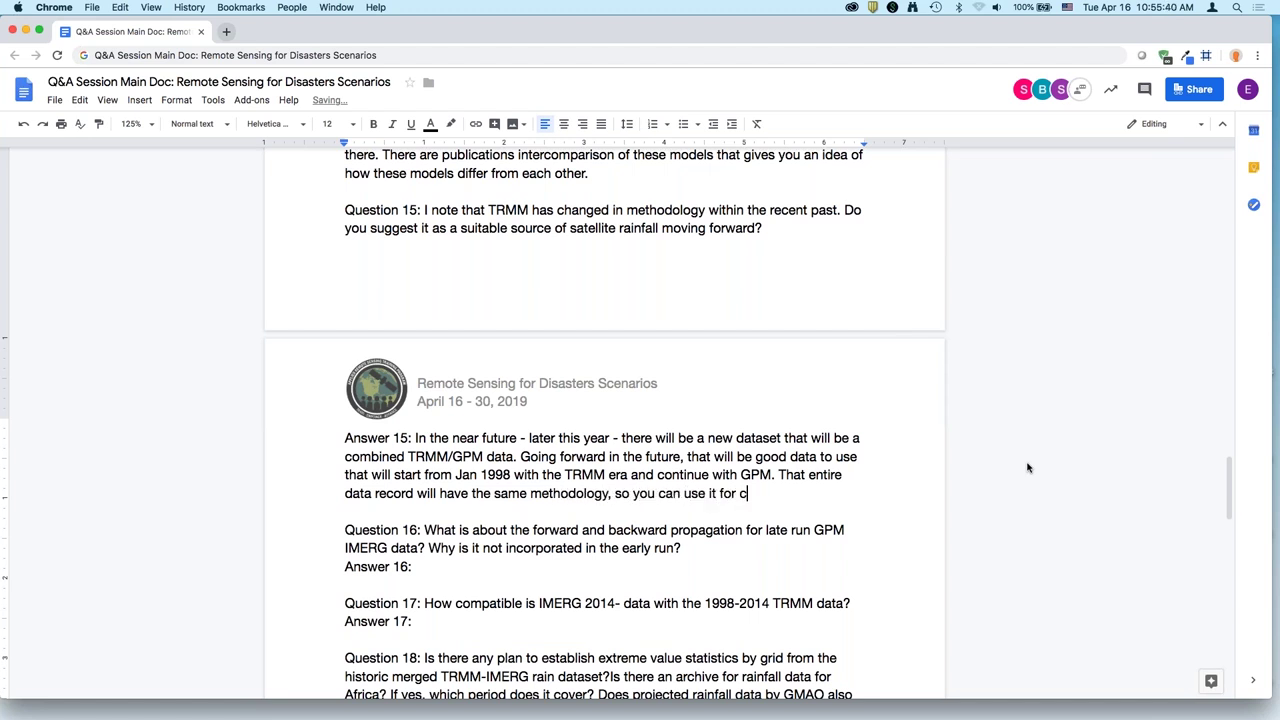
type("limate or variability purposes.")
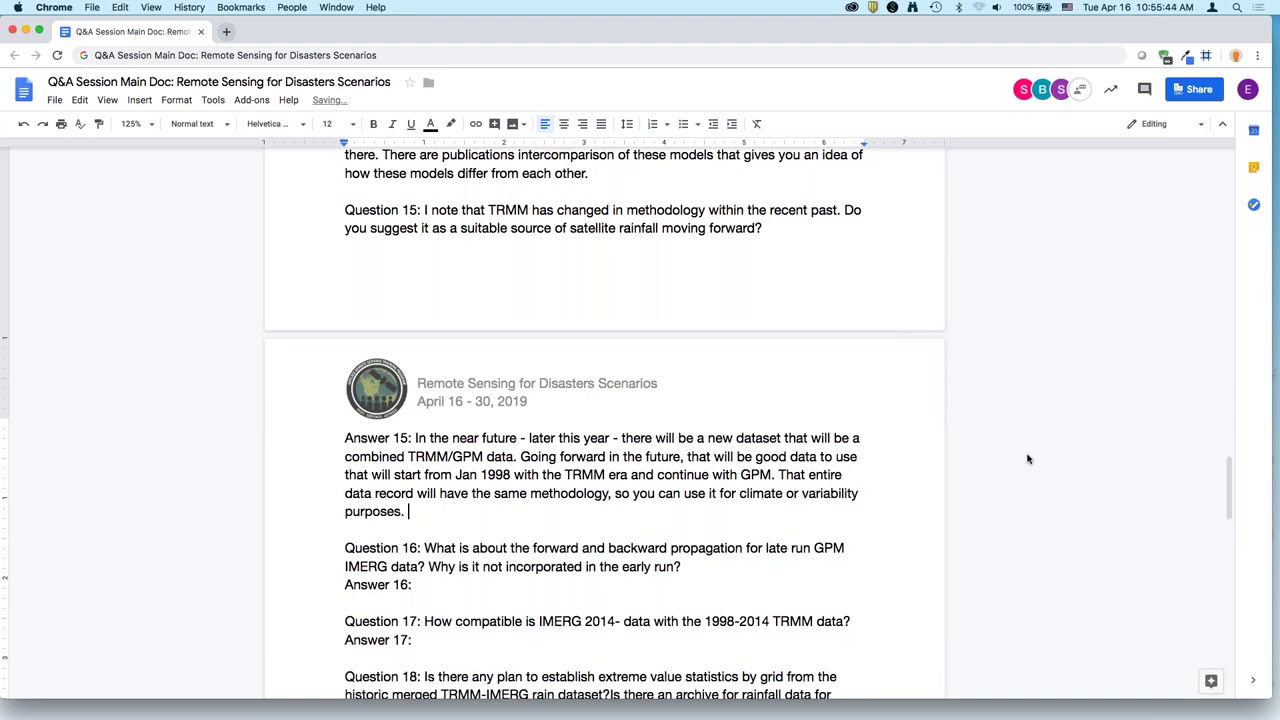
Begin Answer 16 with "The difference between - early data - as soon as some satellite orbits come in, data is put together.".
scroll(740, 635, "down", 5)
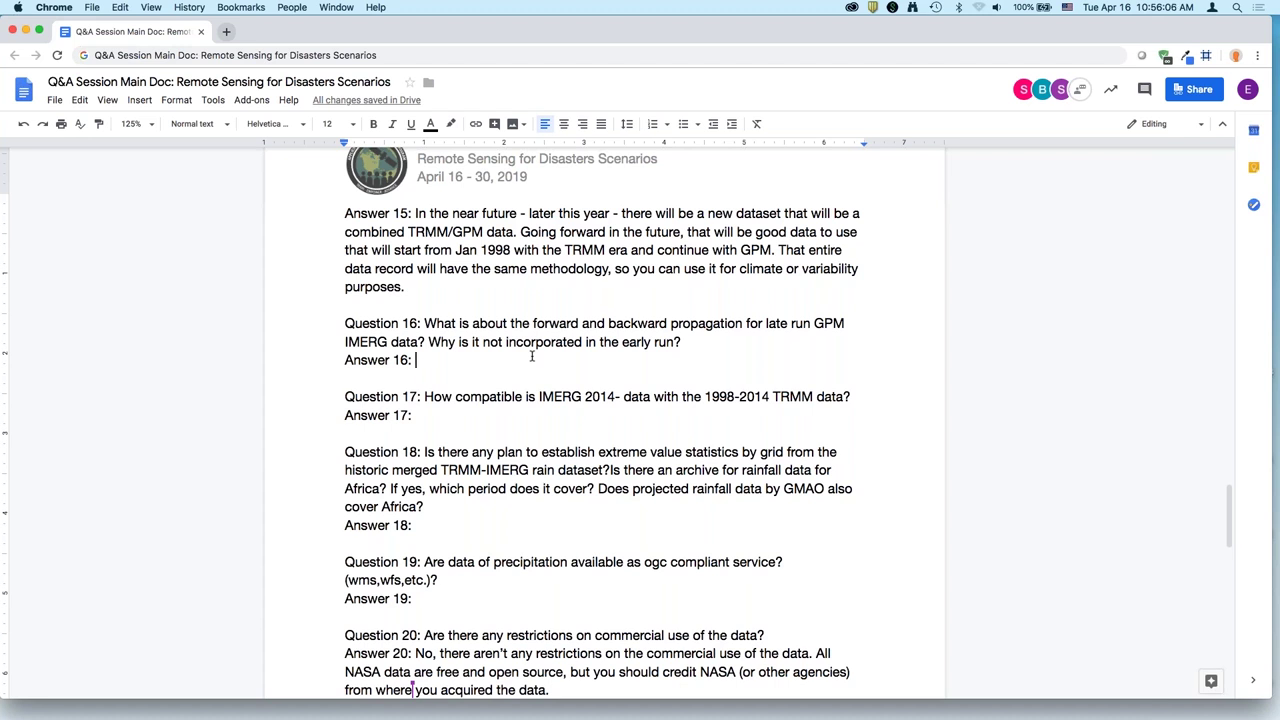
type("The difference between -")
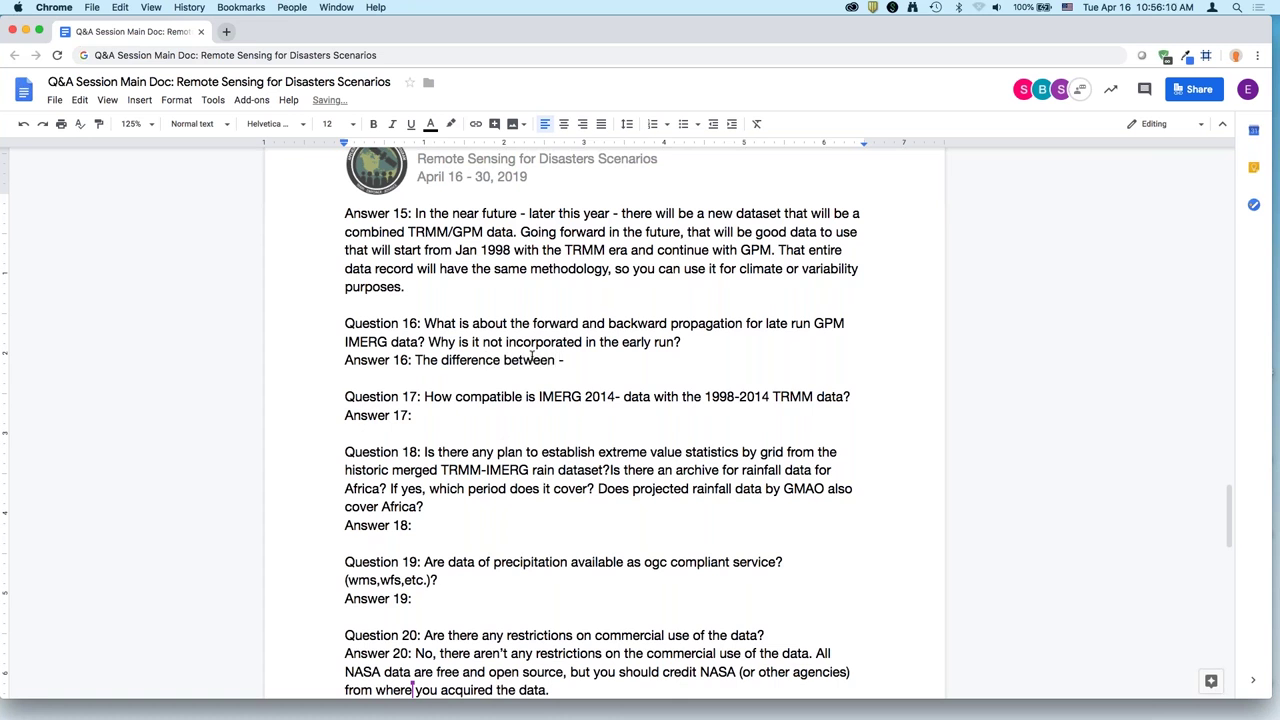
type(" morphing")
key("BackSpace")
key("BackSpace")
key("BackSpace")
key("BackSpace")
key("BackSpace")
key("BackSpace")
key("BackSpace")
type("early data - as soon as some ")
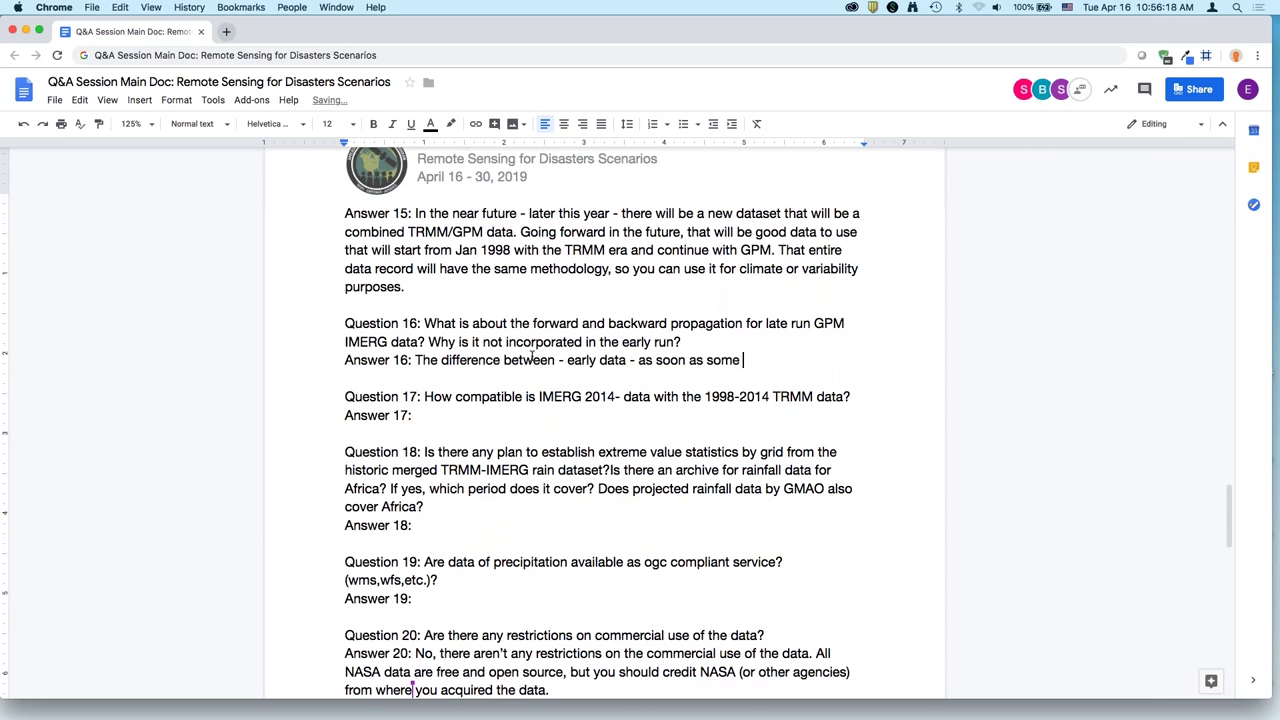
type("satellite orbits come in, data is put toget")
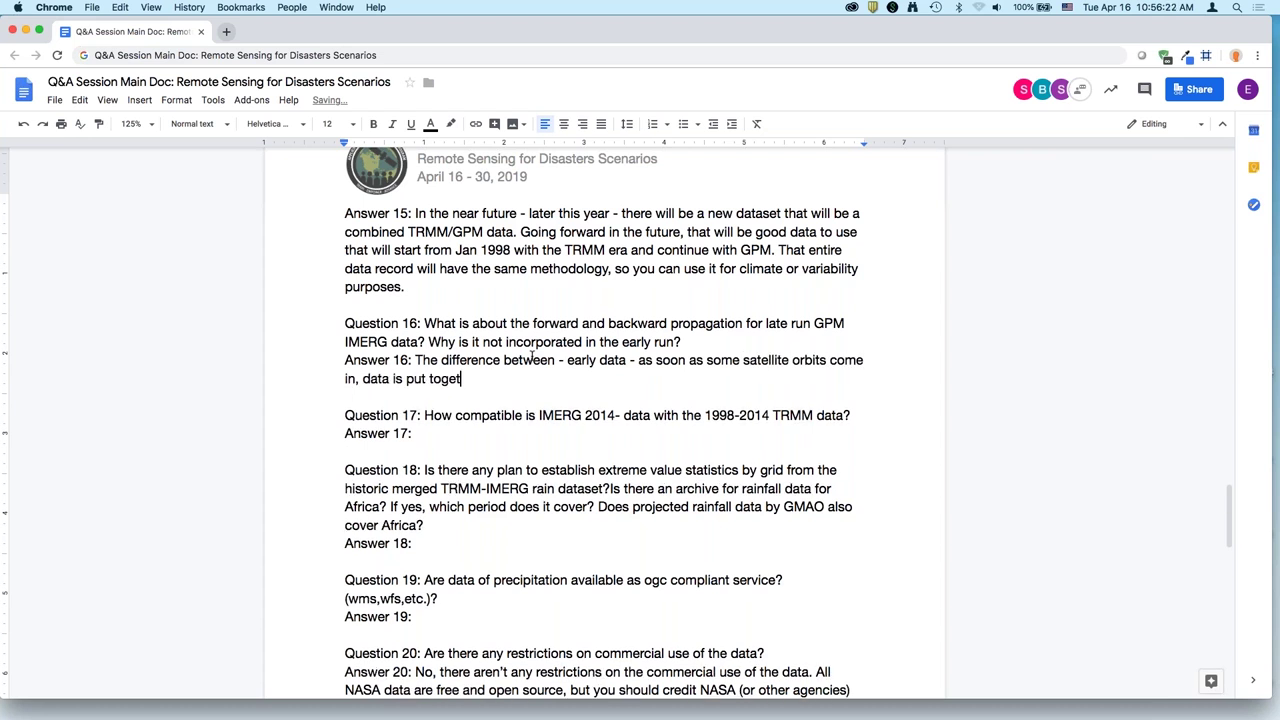
Continue Answer 16: "It depends on how much data coverage is there. For late, it is 12 hrs or so of orbits coming in, so morphing is possible.".
type("her. It depends on how")
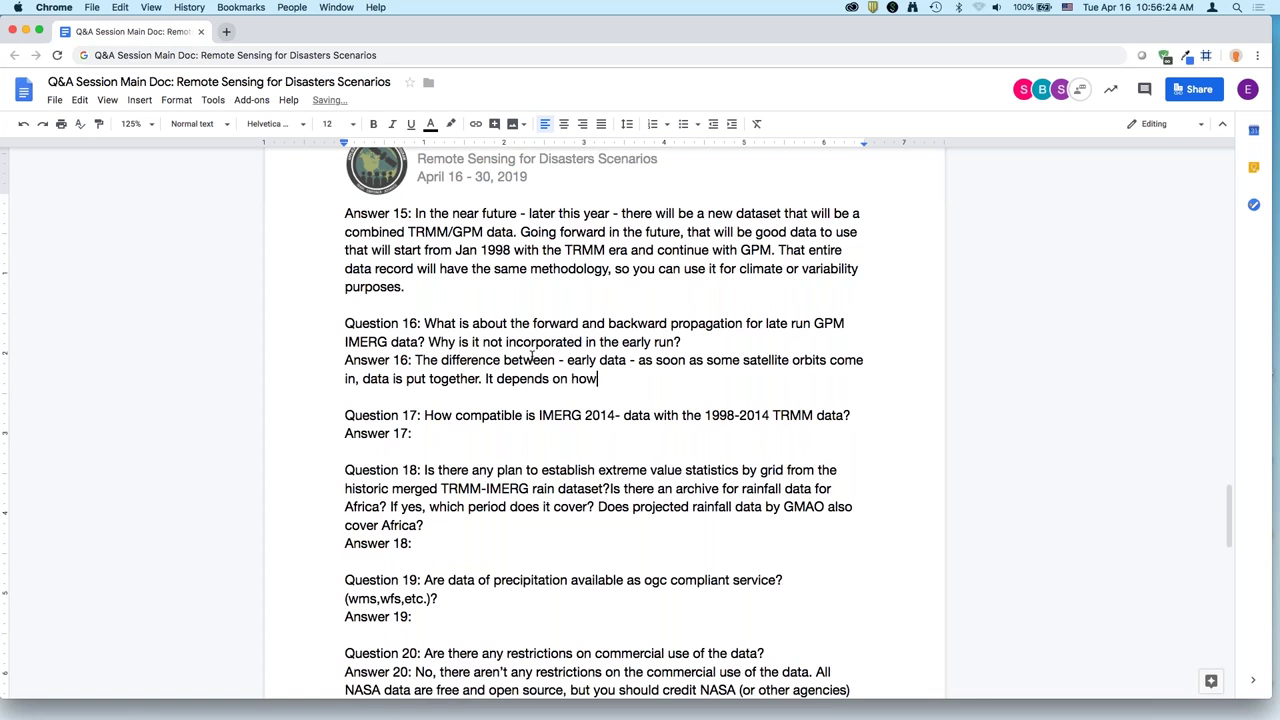
type(" much data coverag")
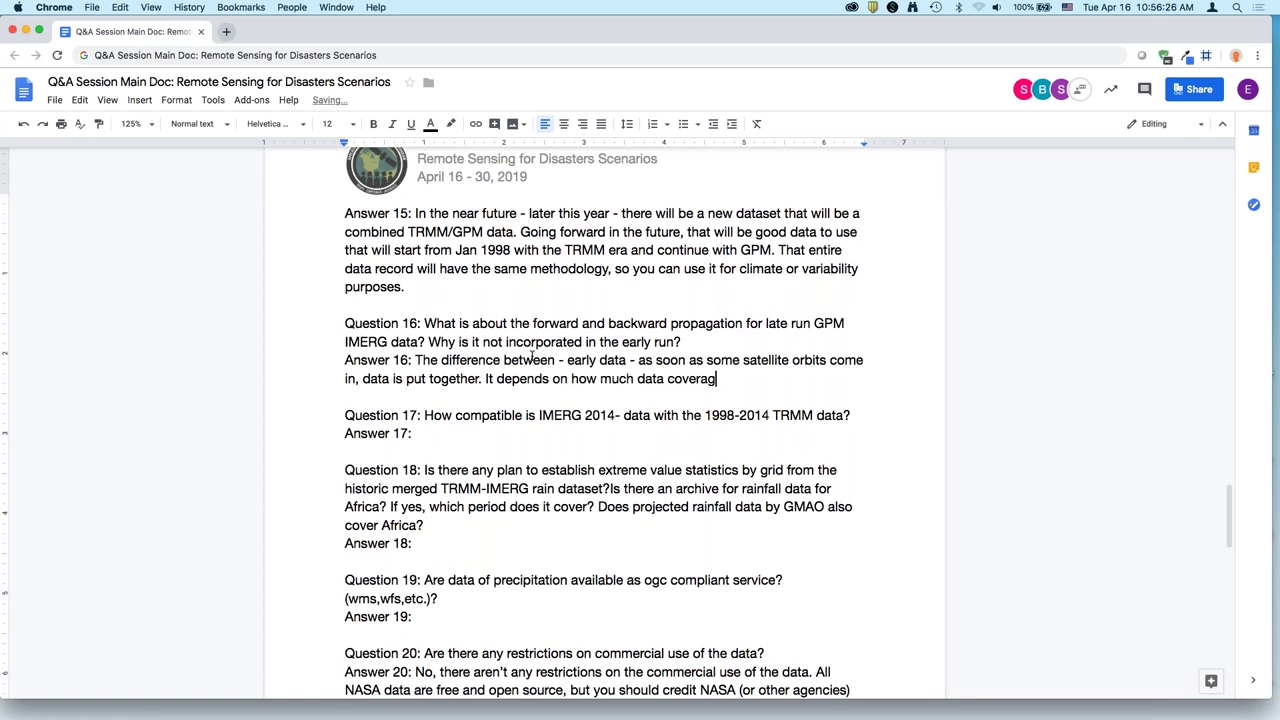
type("e is there. For late, it is ")
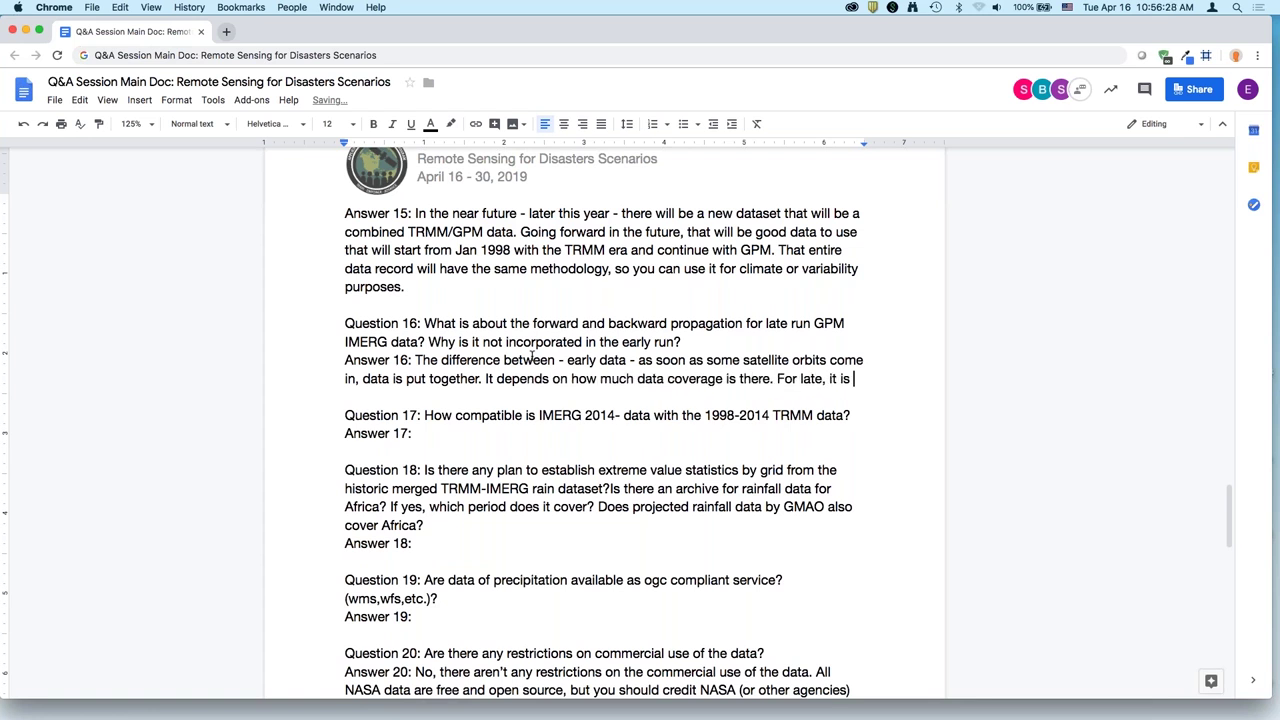
type("12 hrs or so of or")
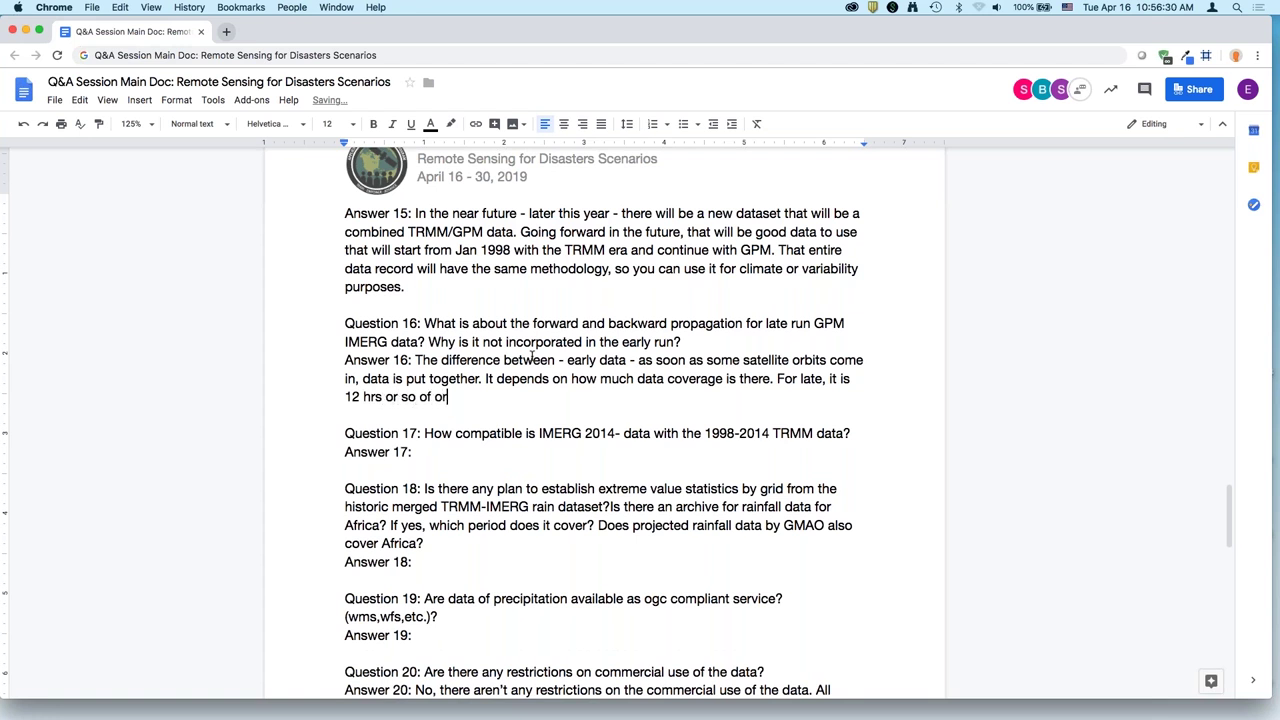
type("bits coming in, so morphing is possible. I assume for")
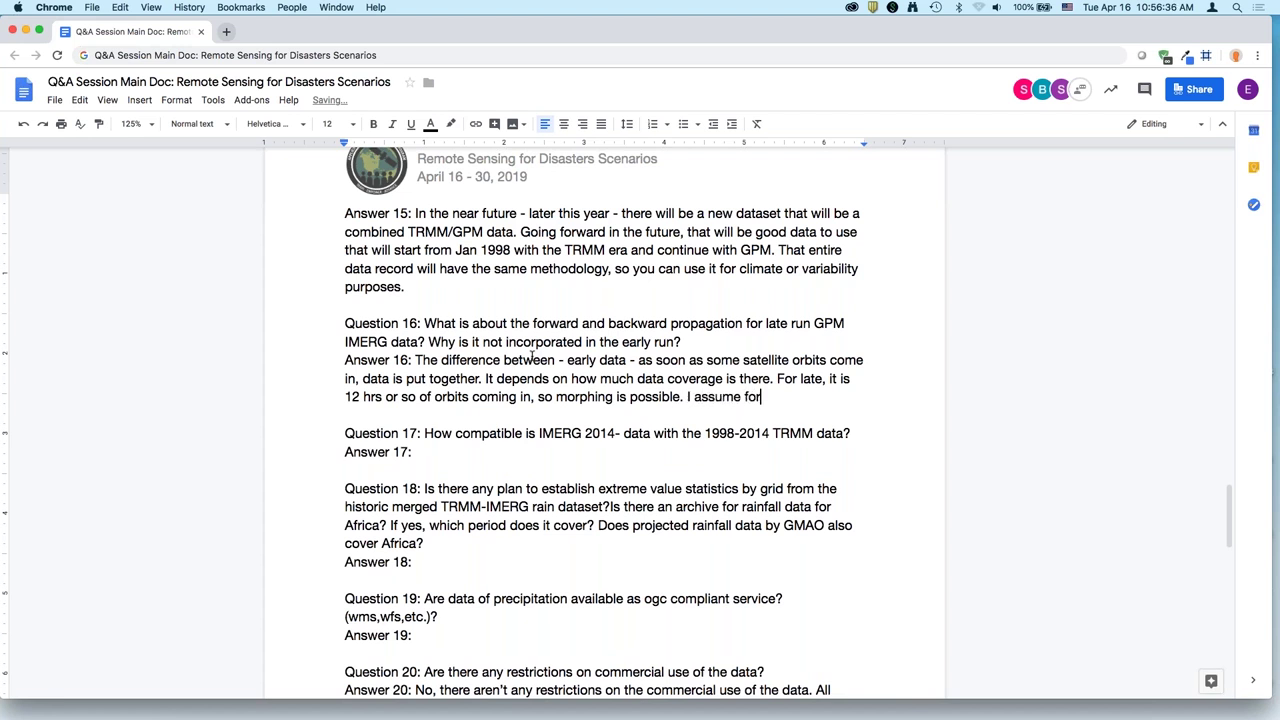
Complete Answer 16 with "forward/backward you're talking about morphing. There's not enough data to do morphing in the early run.".
type(" forward/backward yo")
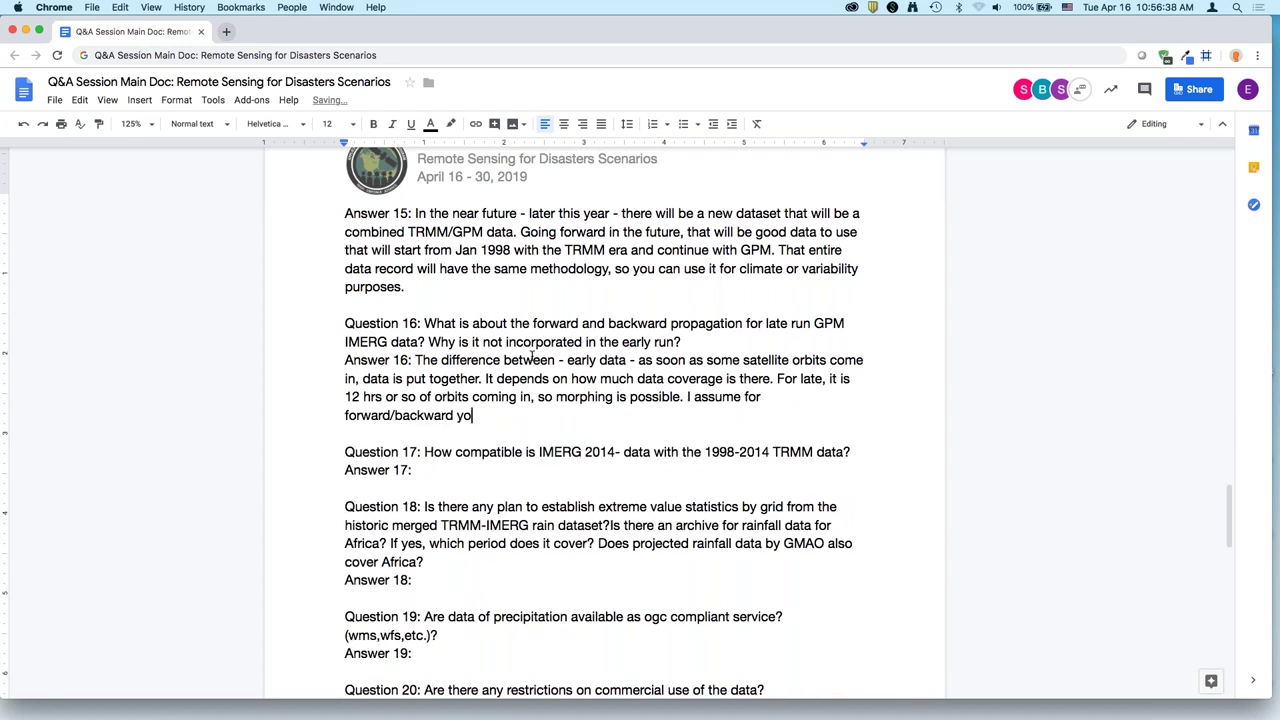
type("u're talking about morphing")
type(". It's")
key("BackSpace")
key("BackSpace")
type("Th")
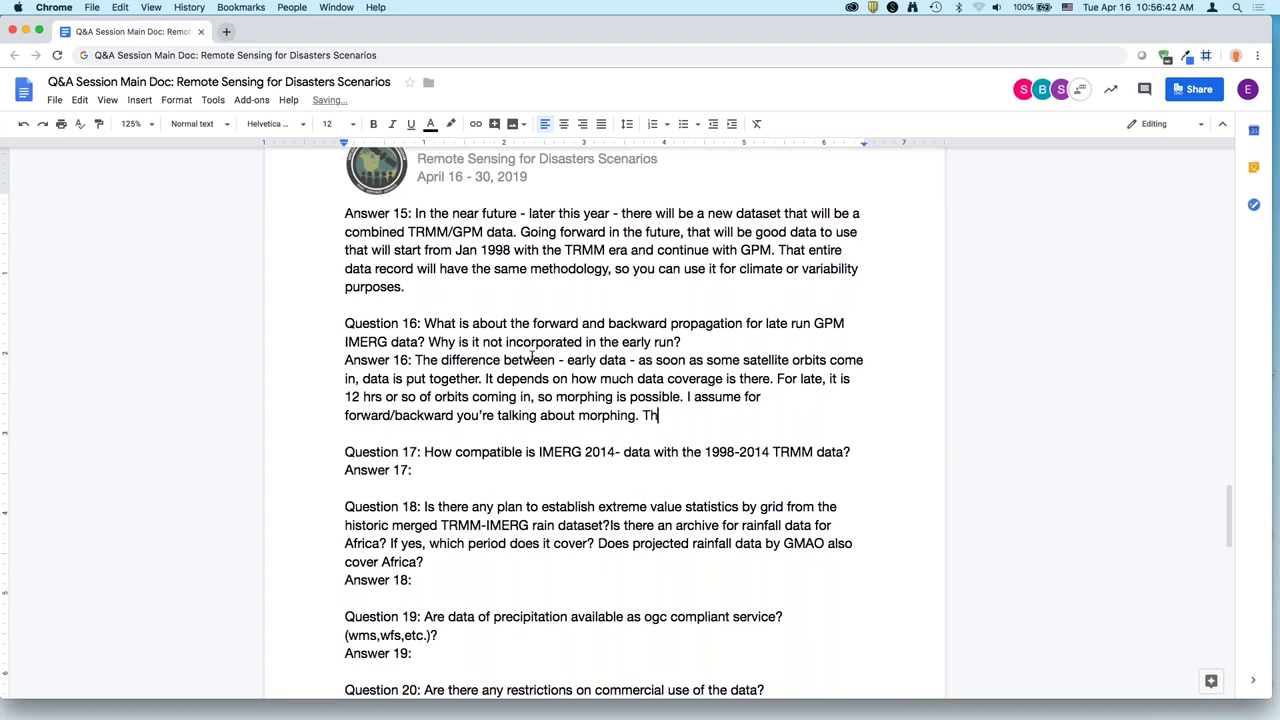
type("ere's not enough data to d")
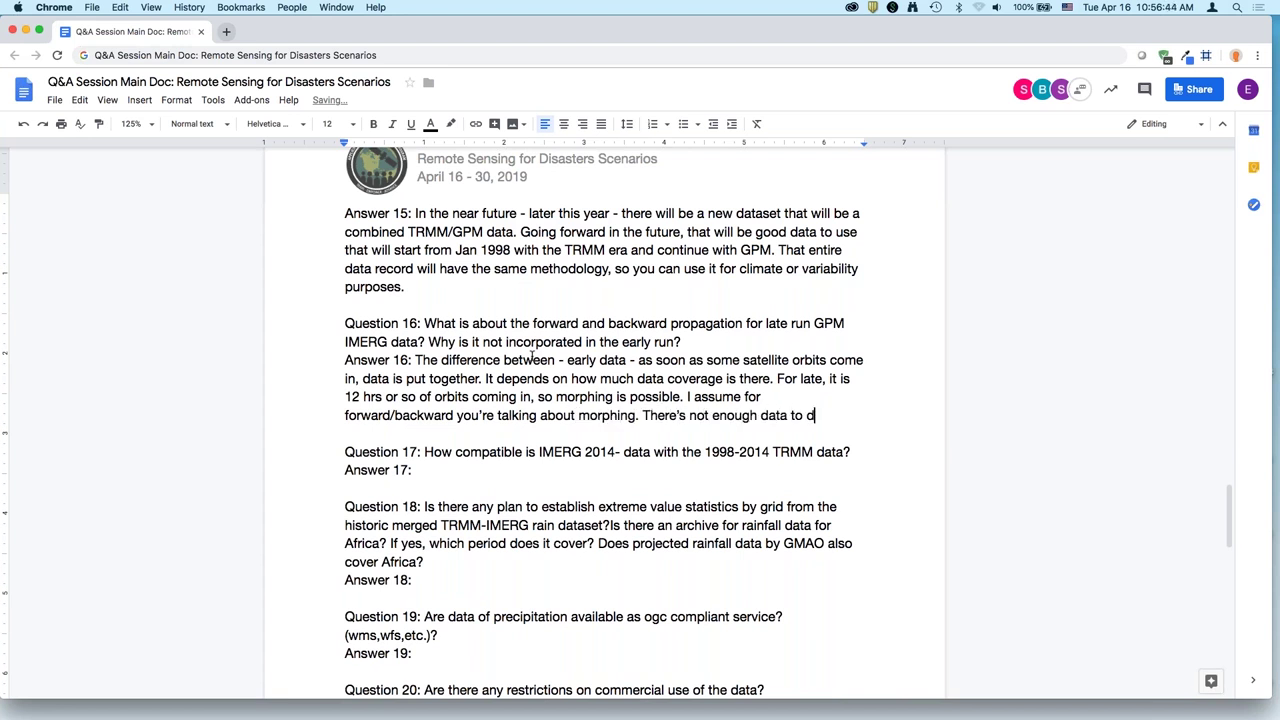
type("o morphing in the early run.")
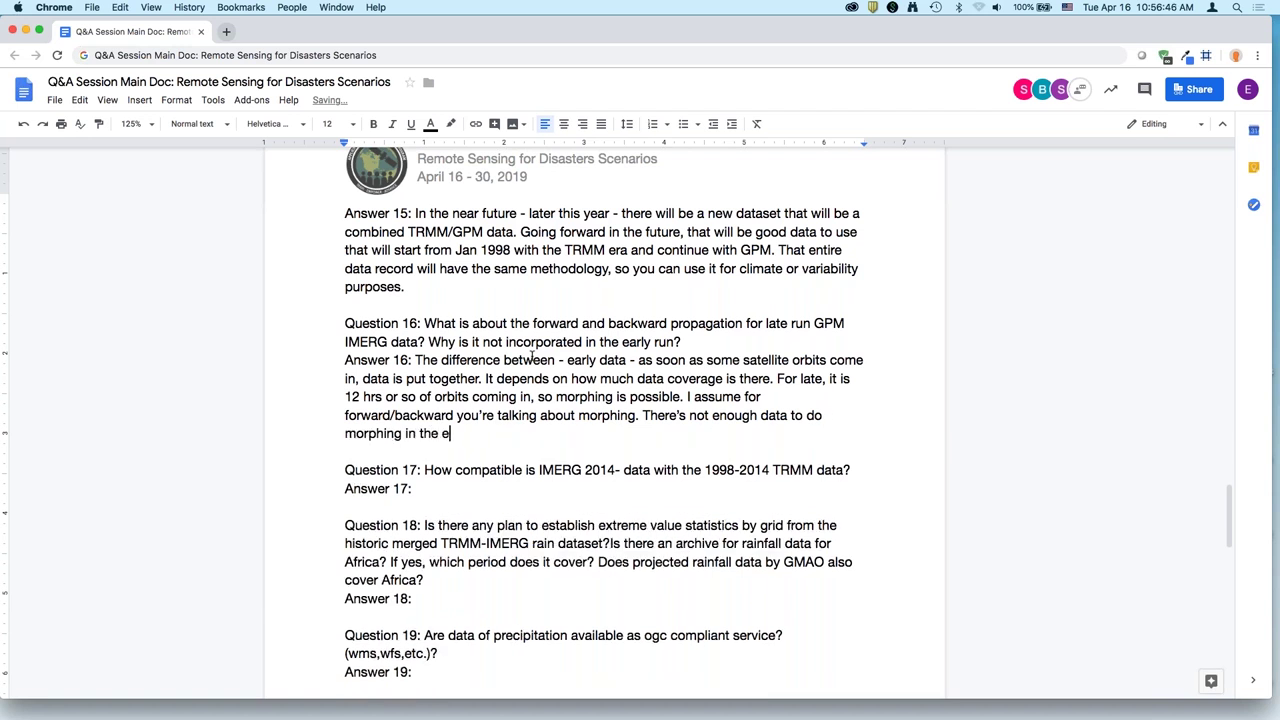
Begin Answer 17 with "We recently compared with two different river basins in a recent training, and found that IMERG and TMPA were pretty close.".
left_click(602, 491)
scroll(602, 488, "down", 2)
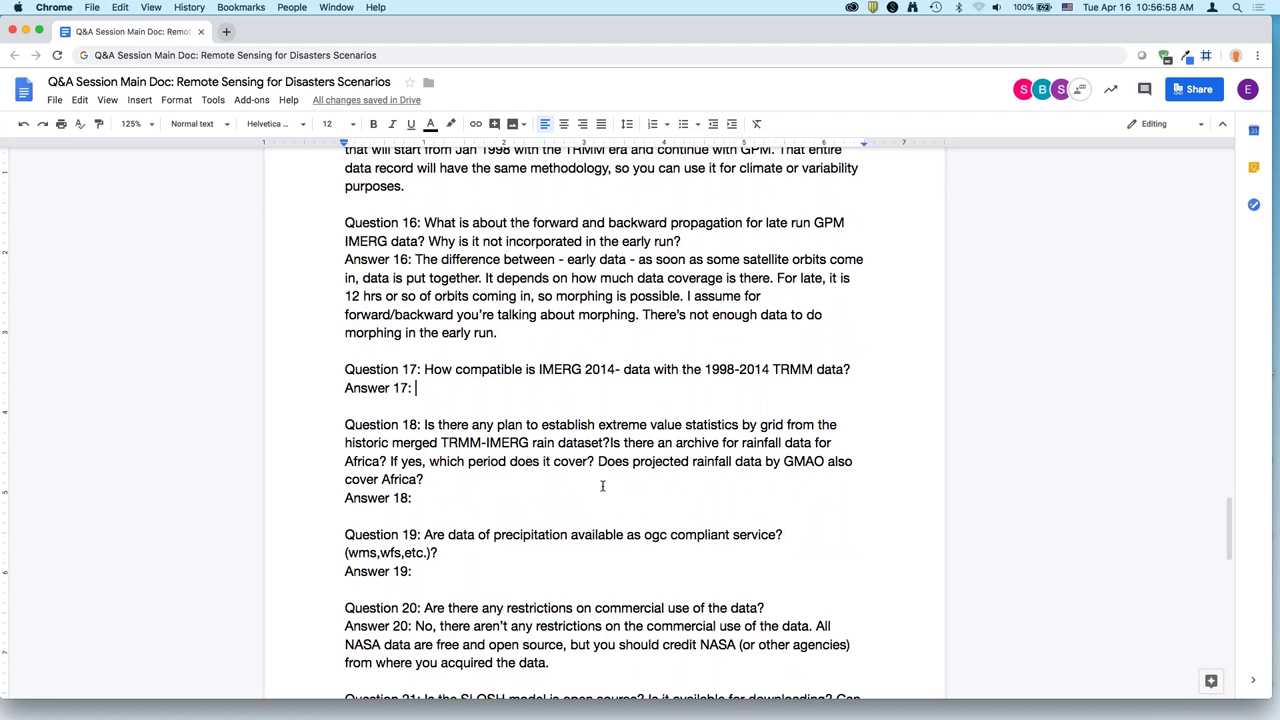
type("We ")
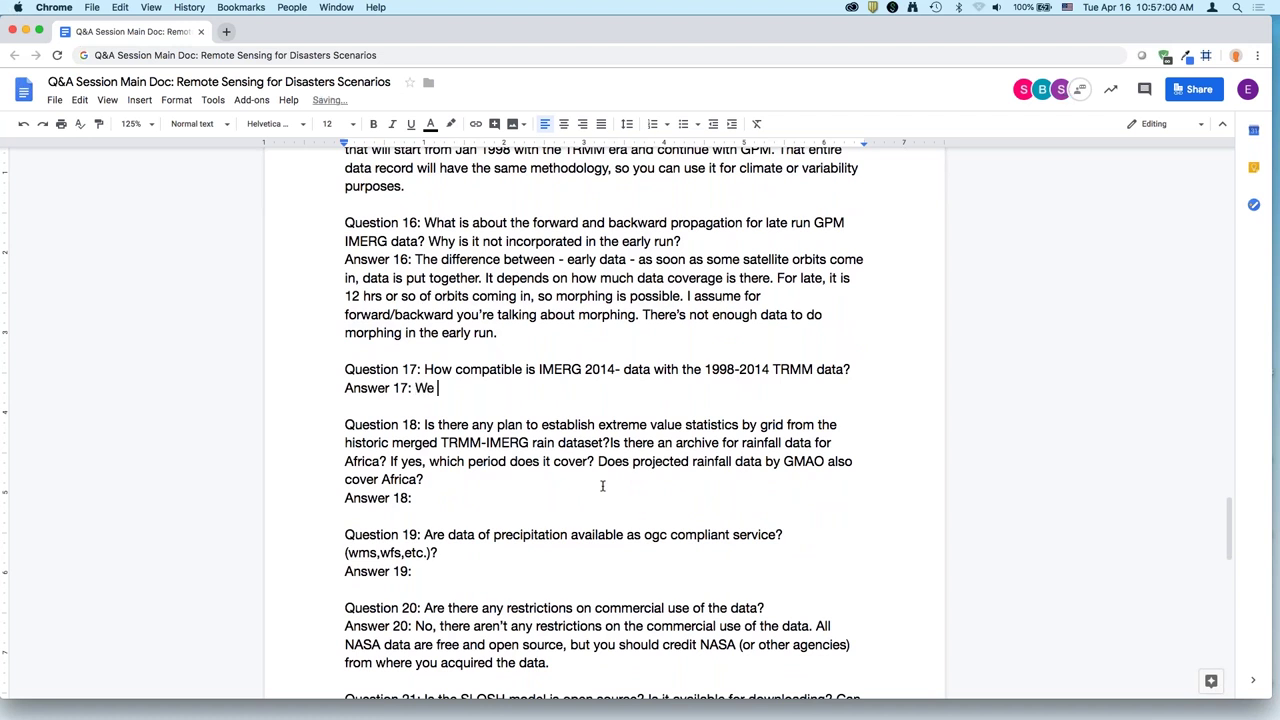
type("recently compared with two differen")
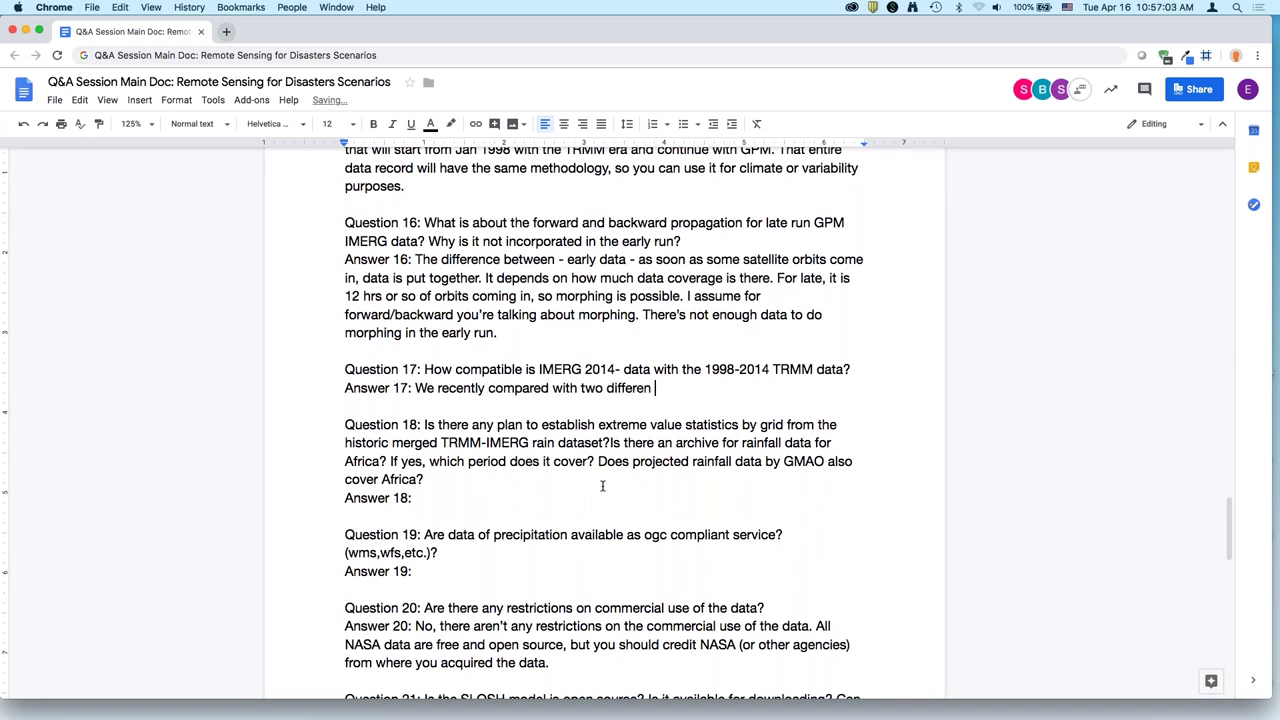
key("BackSpace")
type("t riv")
type("er basins in a recent tra")
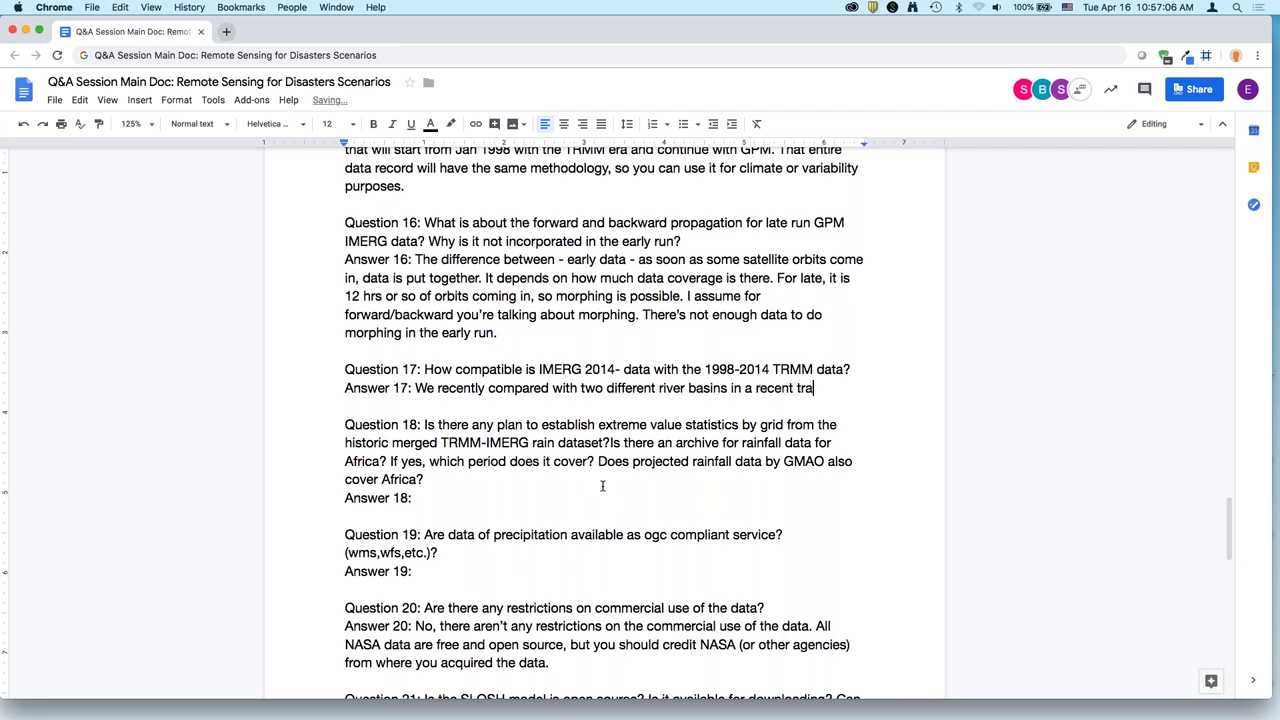
type("ining, and found that IM")
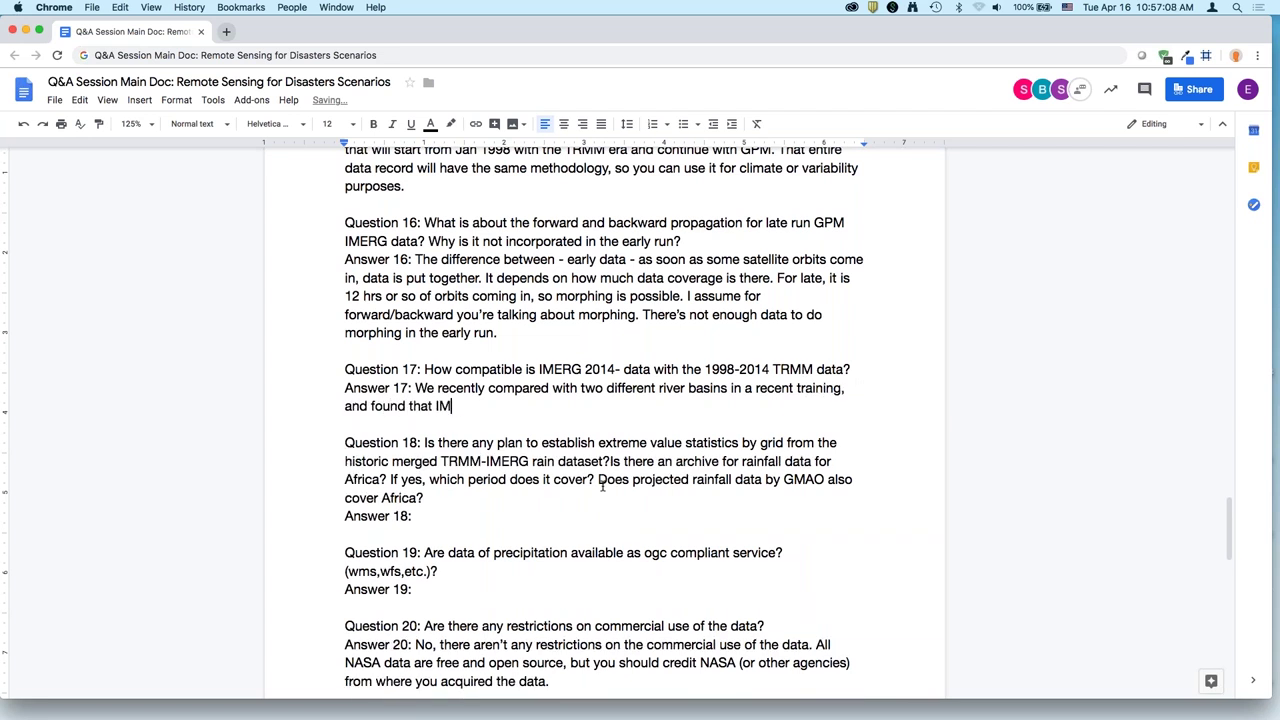
type("ERG and TMPA w")
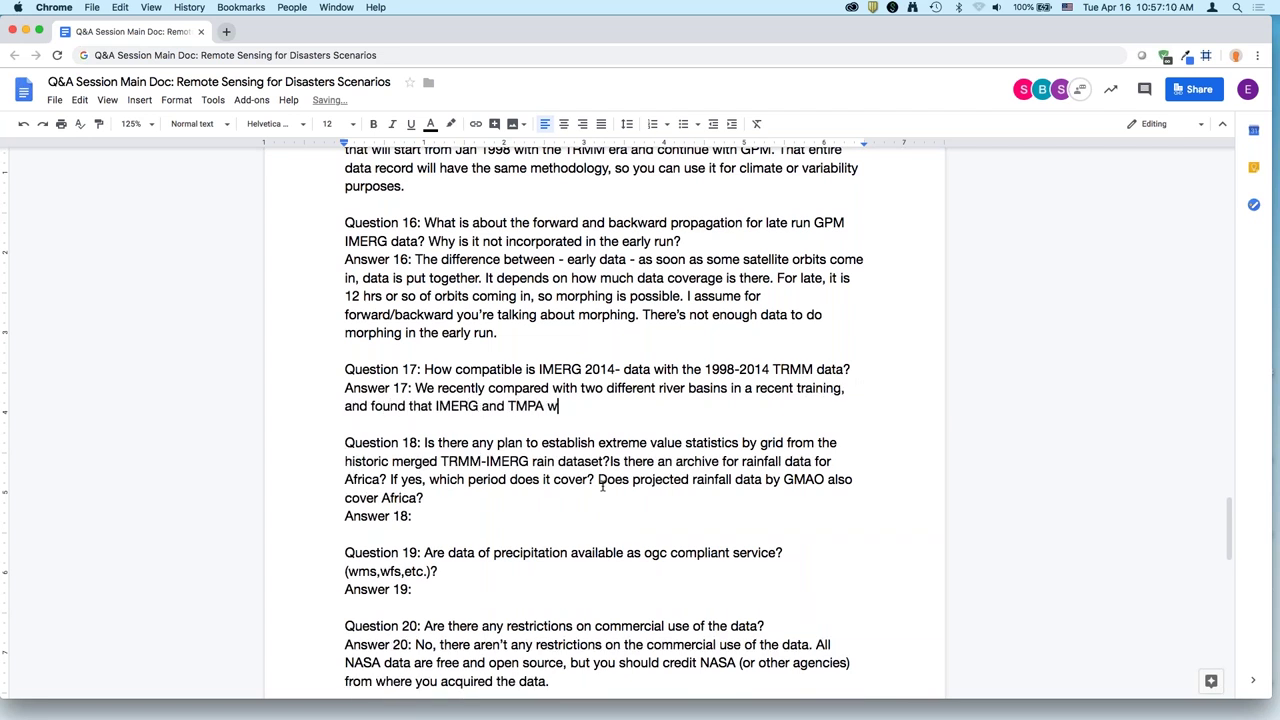
type("ere pretty close. Bec")
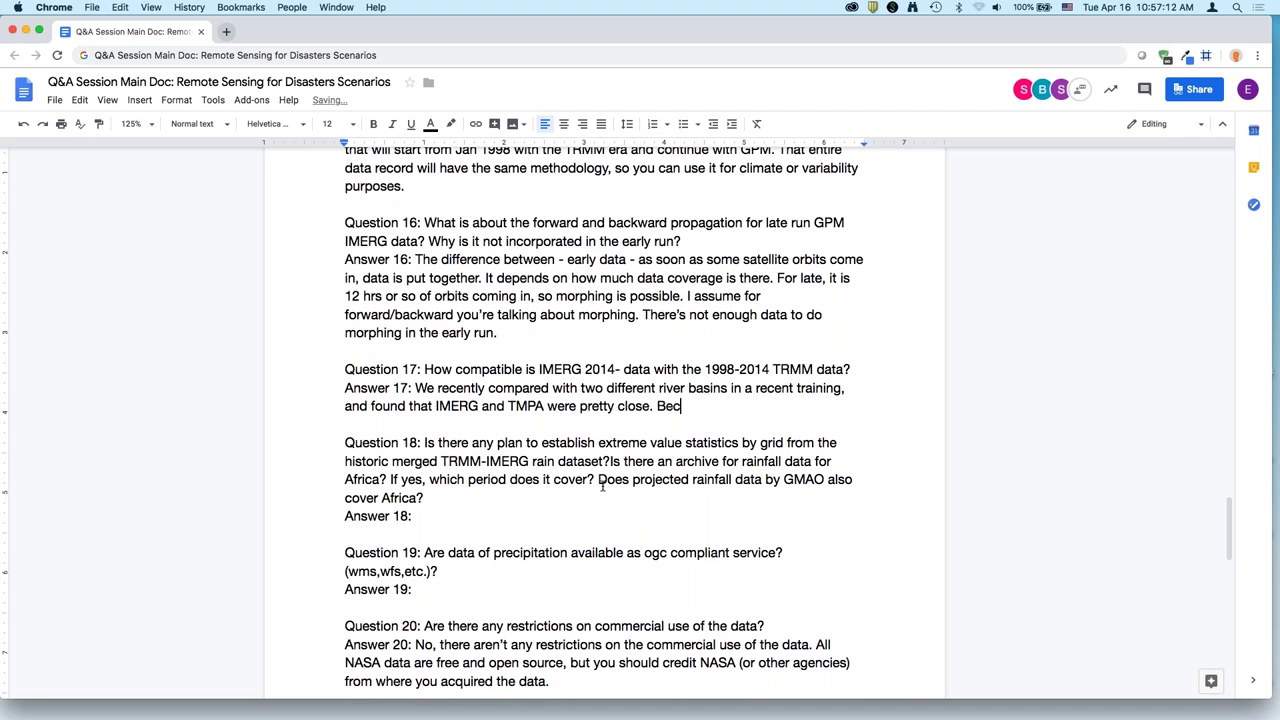
Continue Answer 17: "Because TMPA has lower resolution in space and time, there are some differences. They aren't identical, but they're pretty close.".
type("ause TMPA has lower resolu")
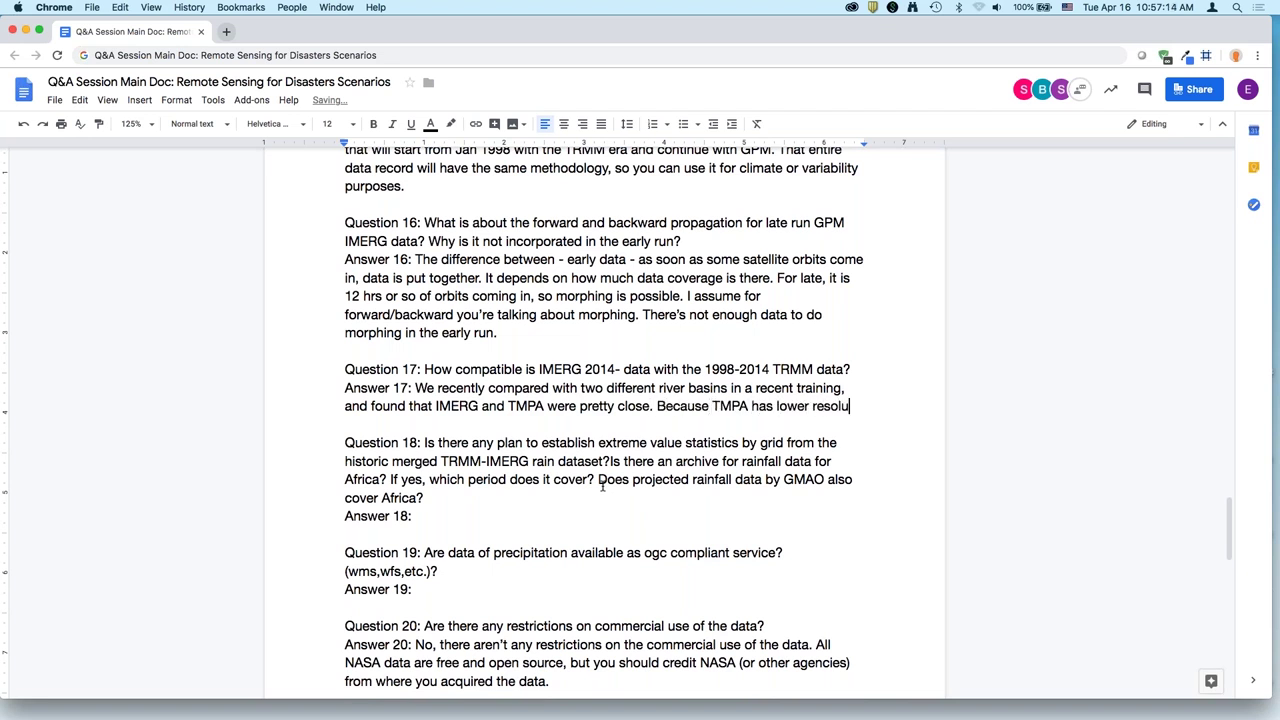
type("tion in space and time, there ")
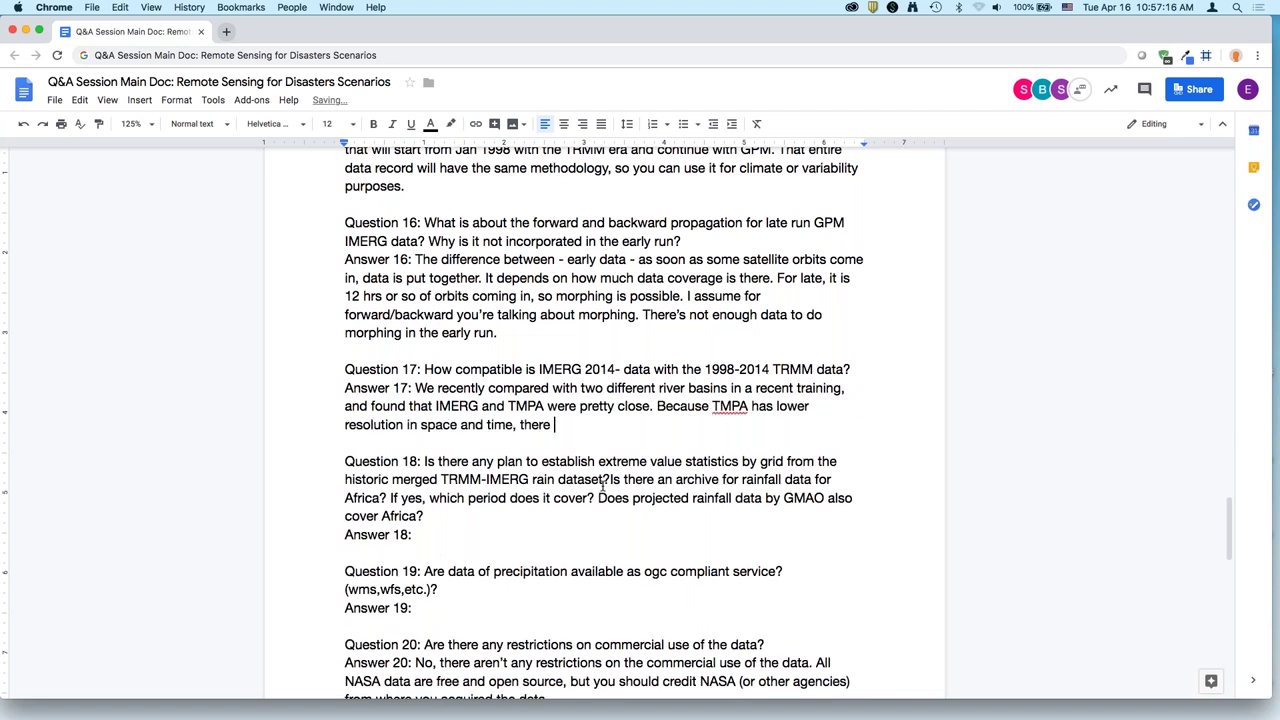
type("are some differences. T")
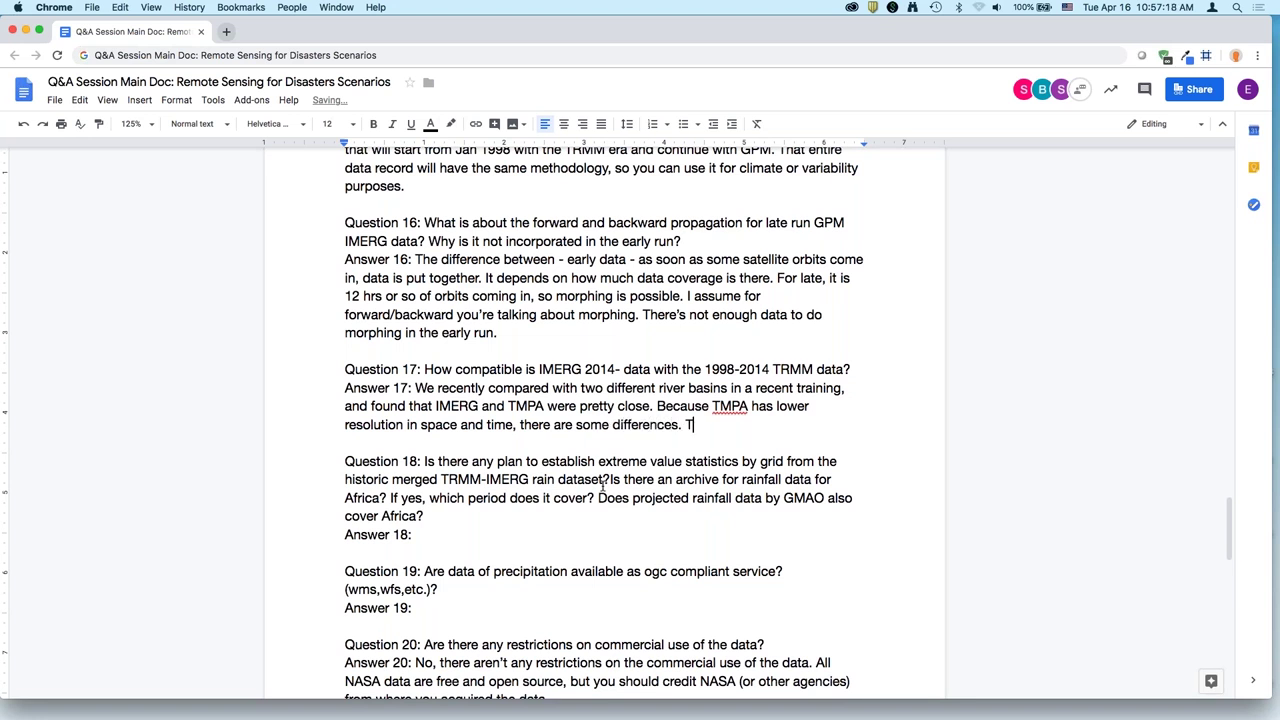
type("hey aren't identifical")
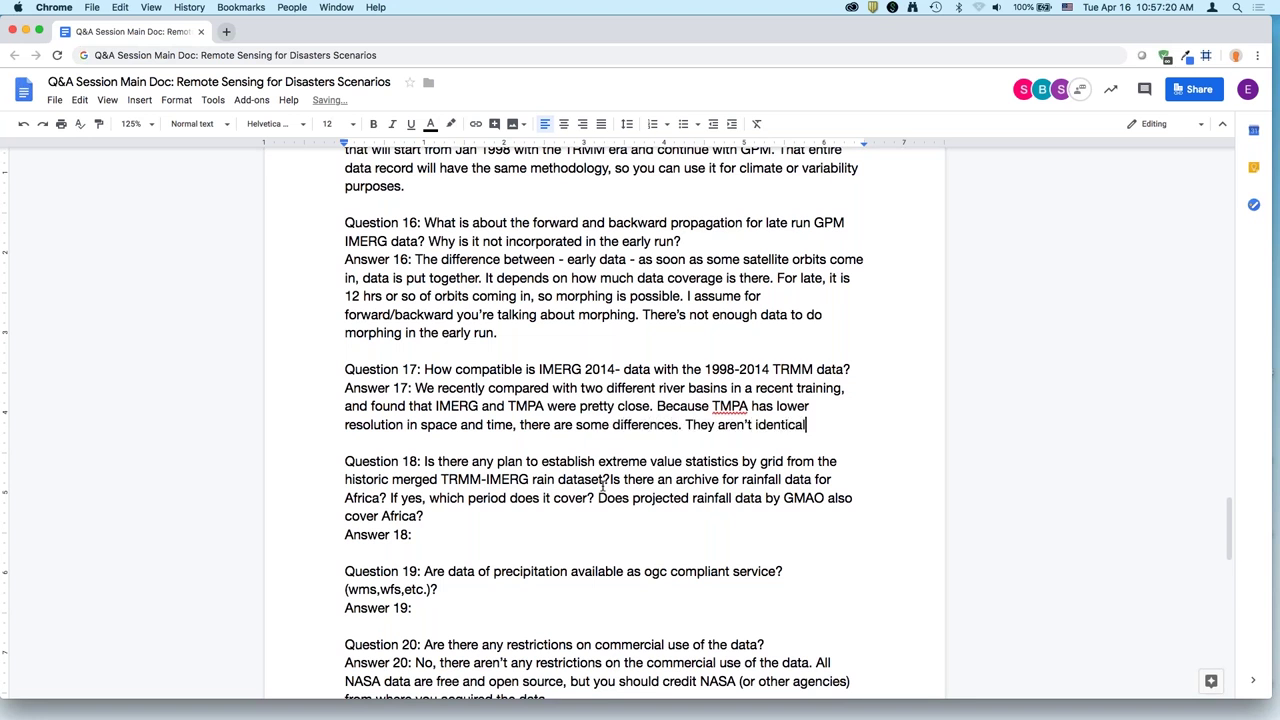
type(", but they're pretty cl")
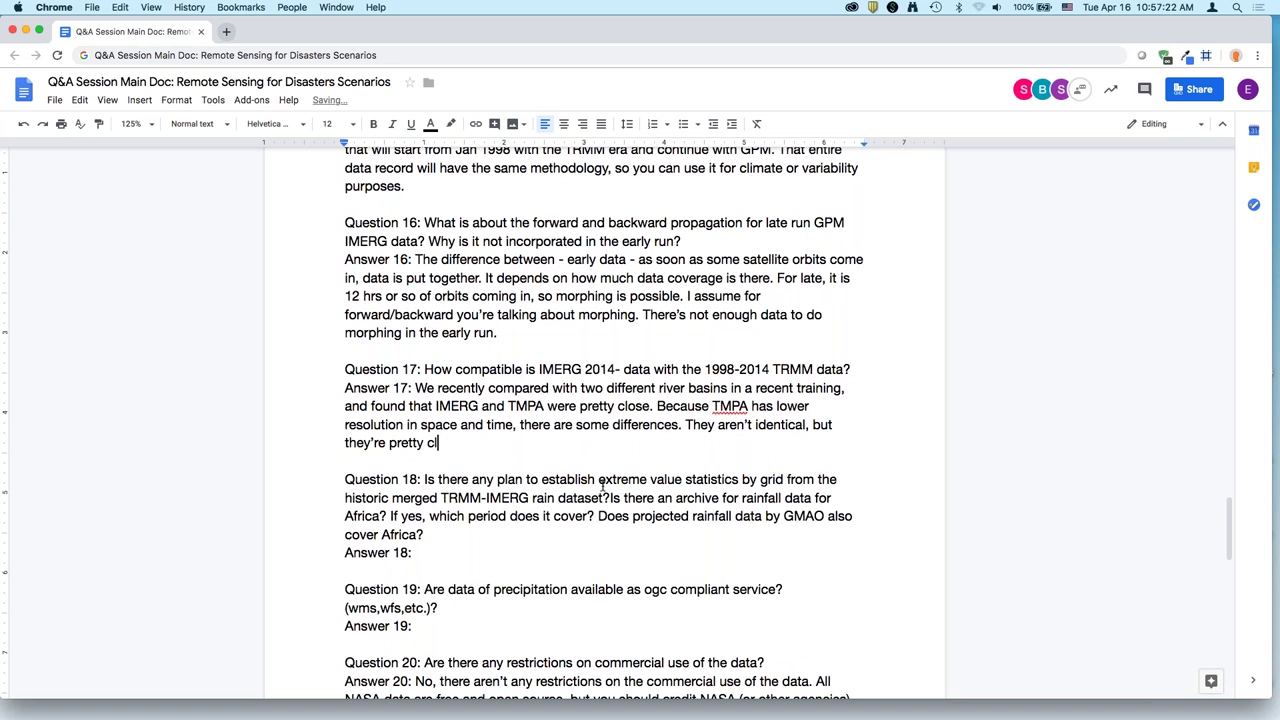
type("ose. For your own region,")
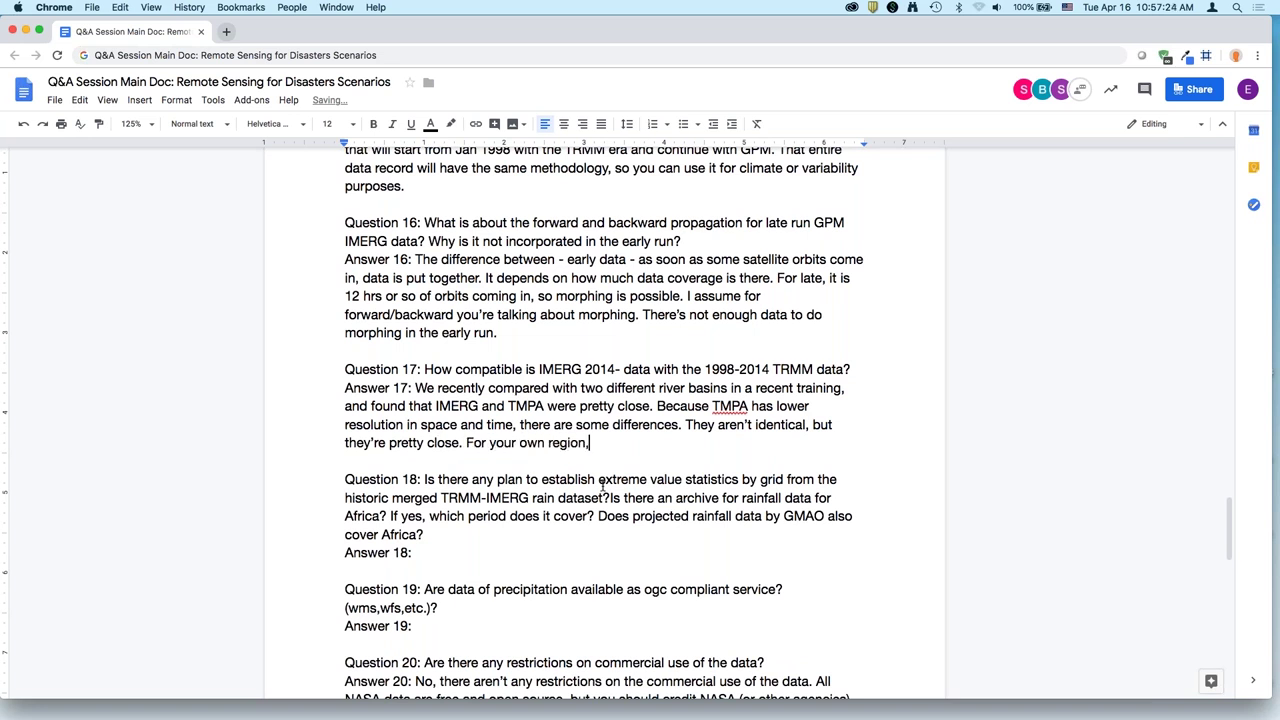
Complete Answer 17's "For your own region," sentence with "it's a good idea to compare both and Giovanni can easily allow you to do that.".
type(" it's a good r")
key("BackSpace")
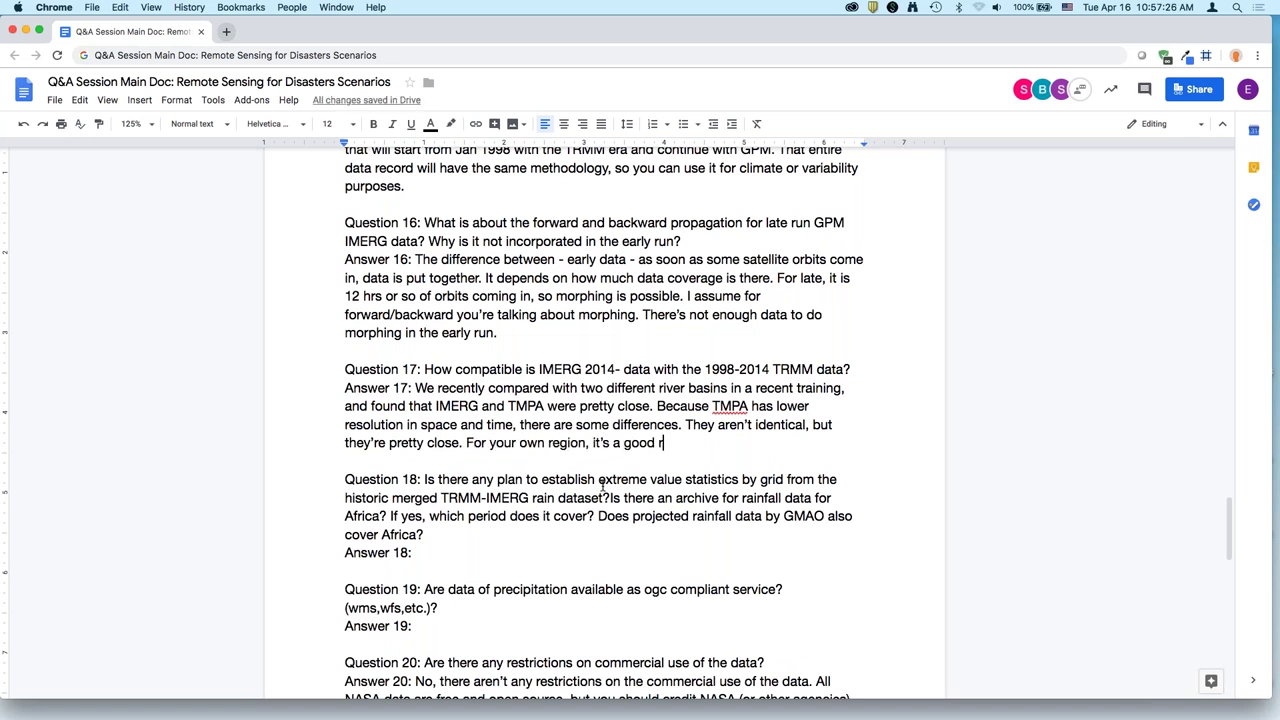
type("idea to ")
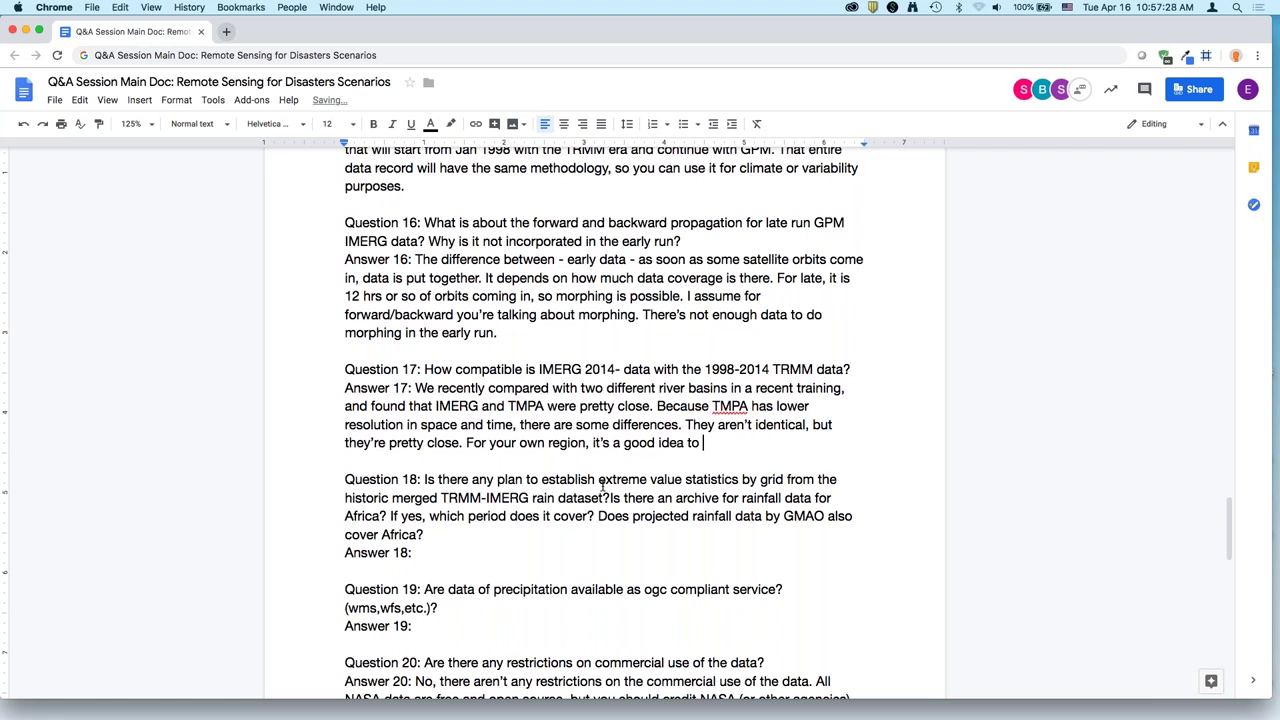
type("compare both and giov")
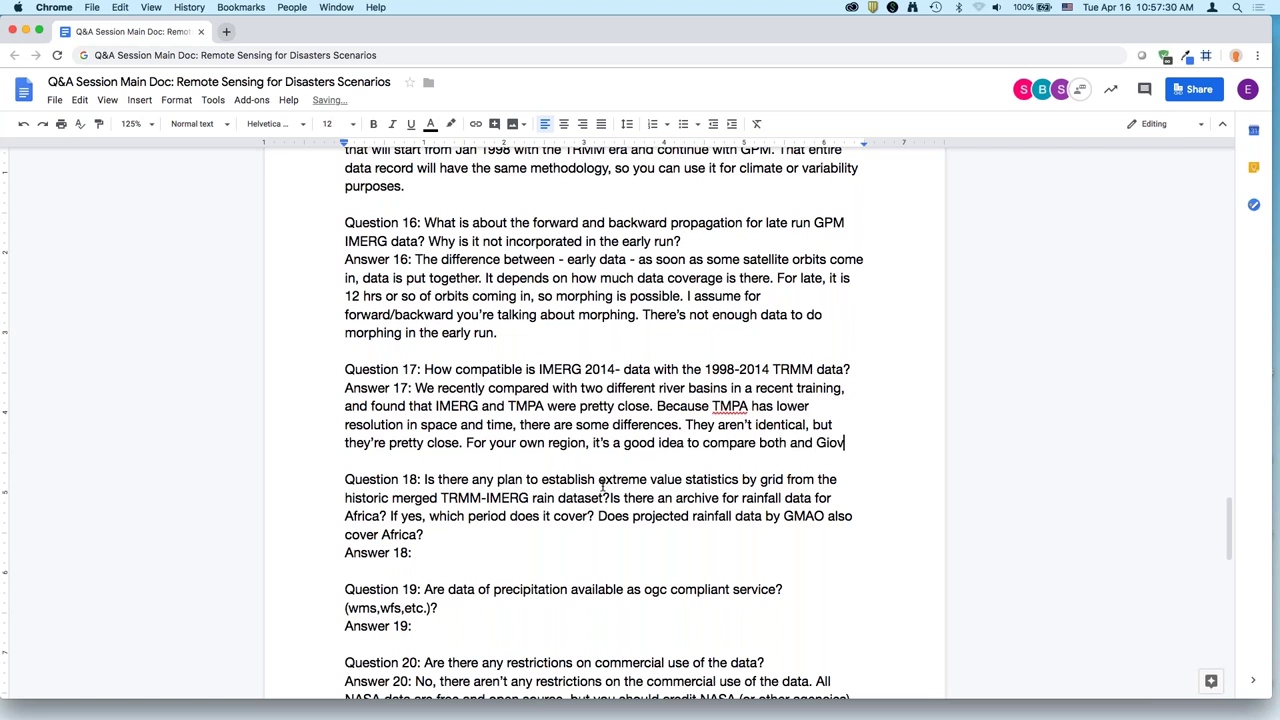
type("anni can easily allowy ou to do that.")
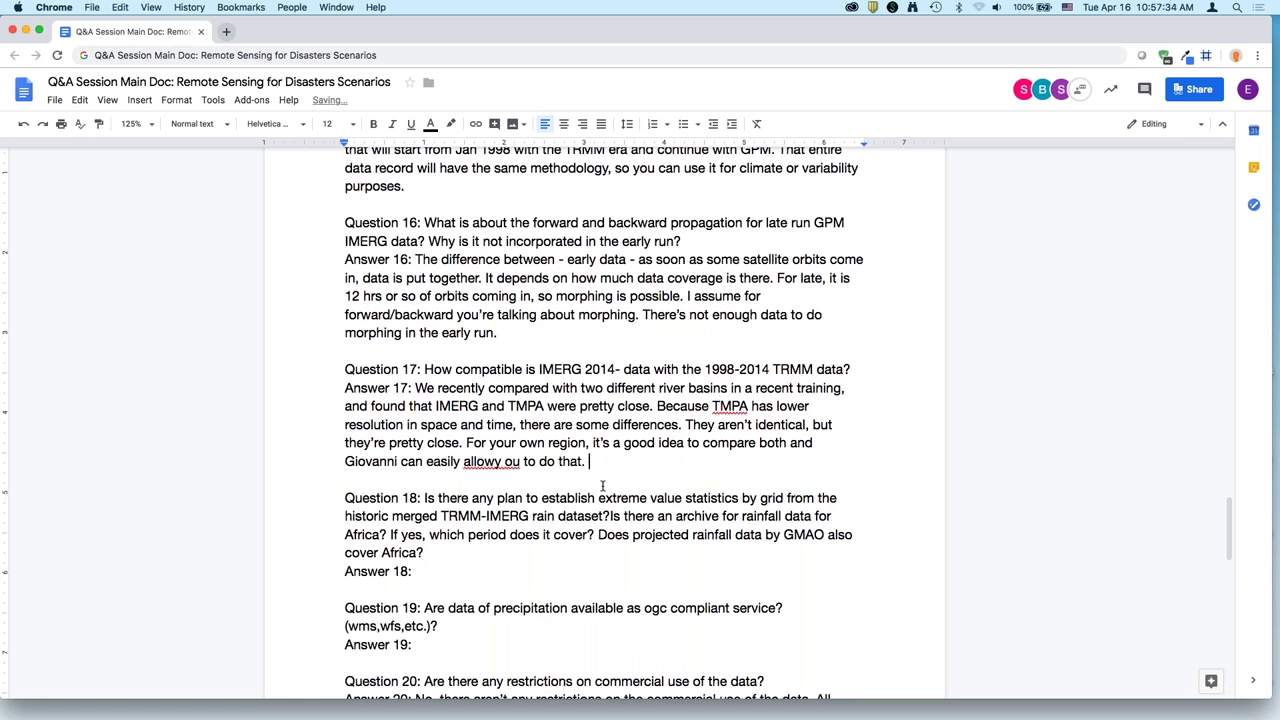
left_click(495, 461)
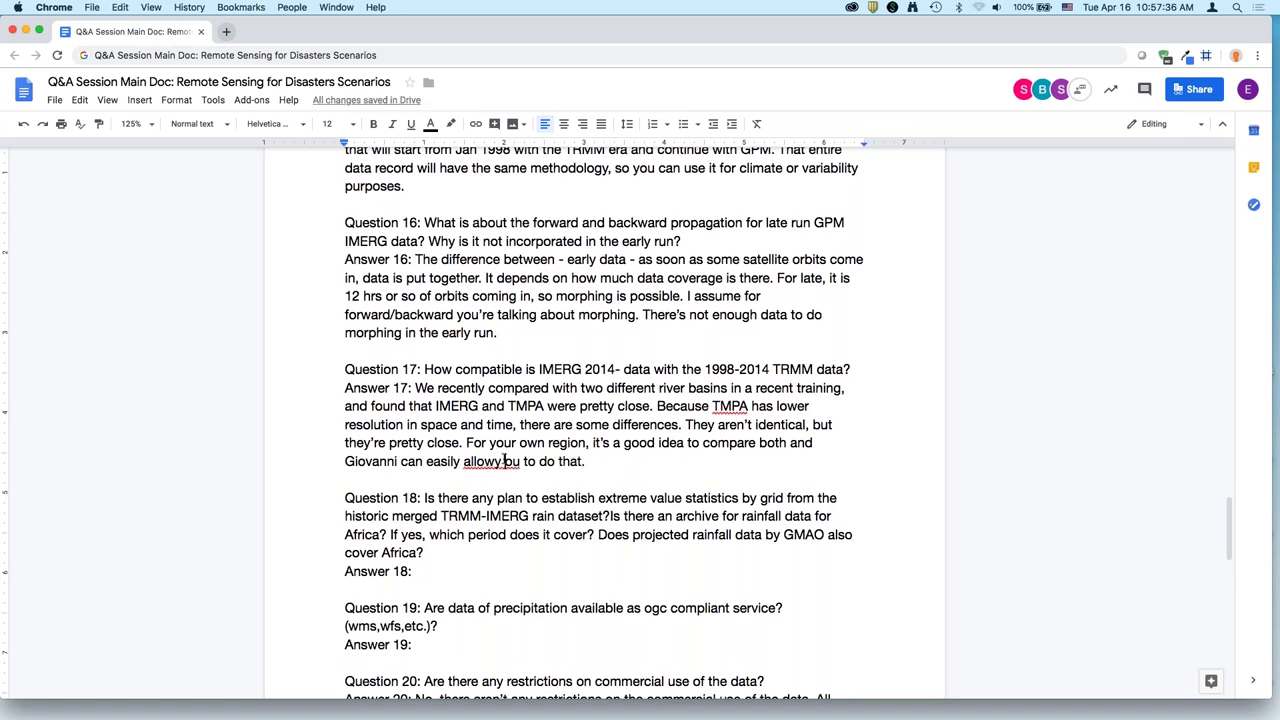
key("Delete")
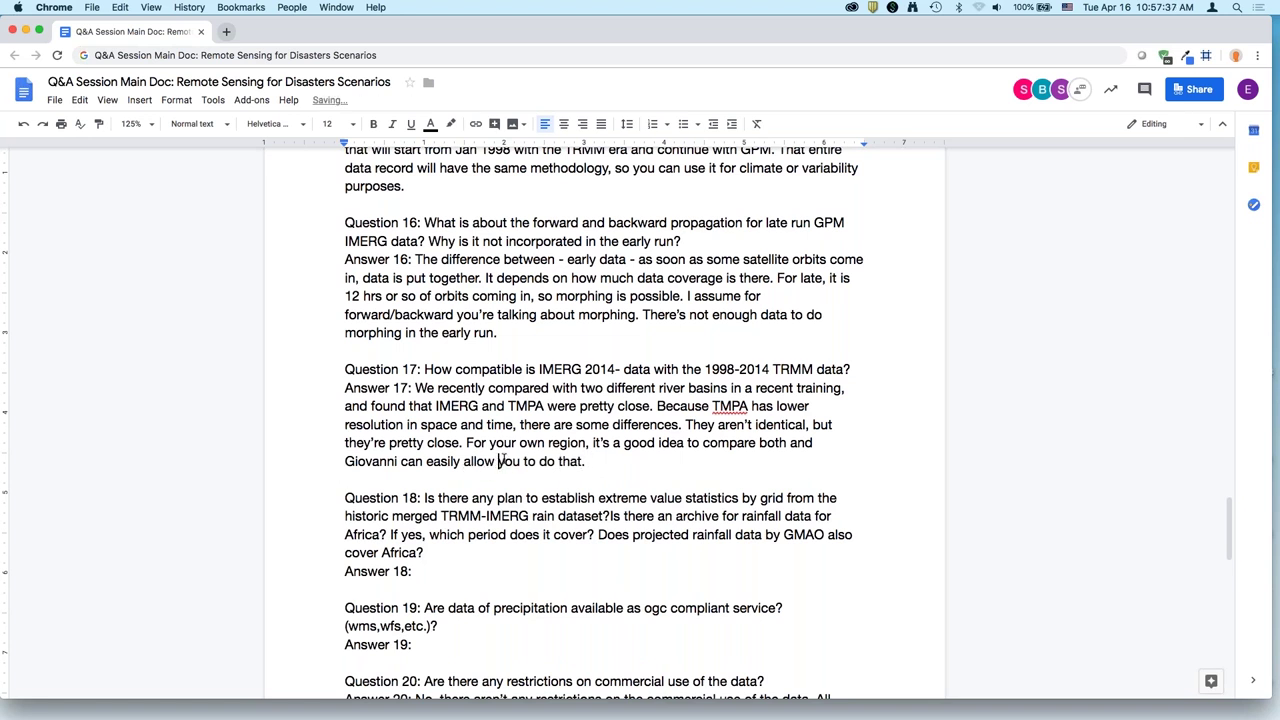
Move on to Question 18 and place the text cursor after the empty "Answer 18:" label.
left_click(486, 562)
scroll(486, 562, "down", 3)
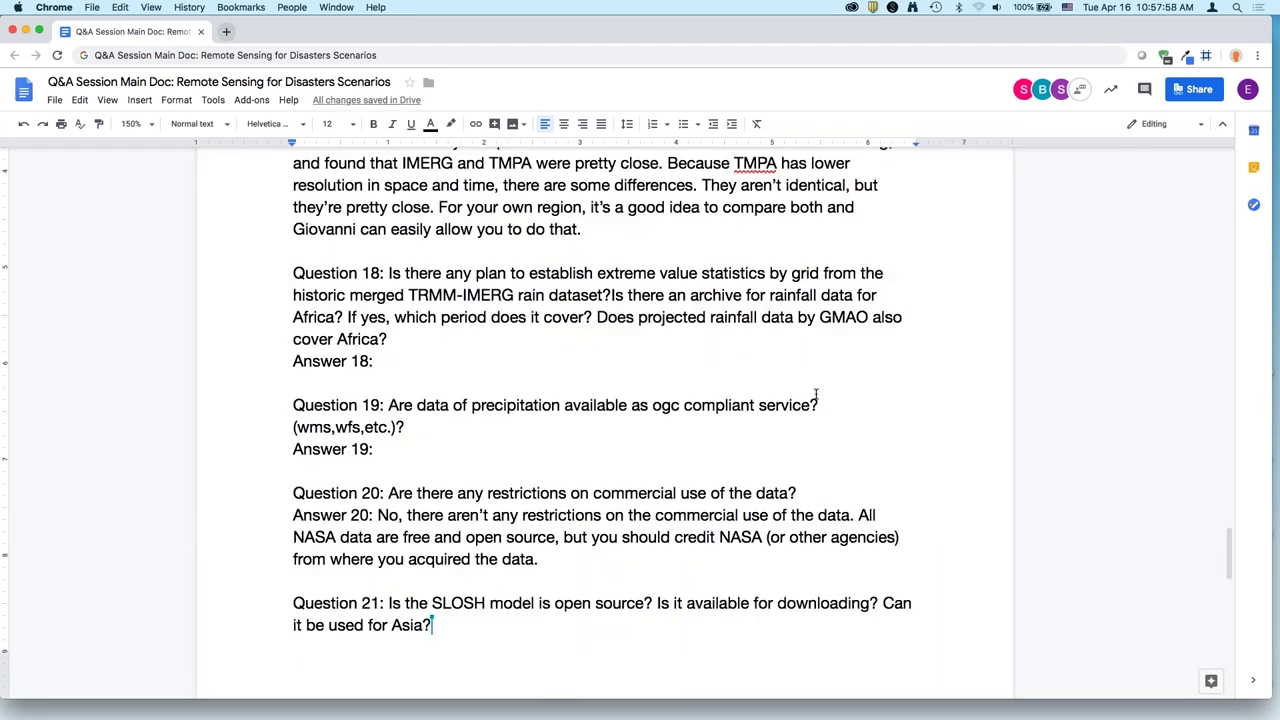
scroll(978, 366, "down", 1)
scroll(979, 365, "down", 1)
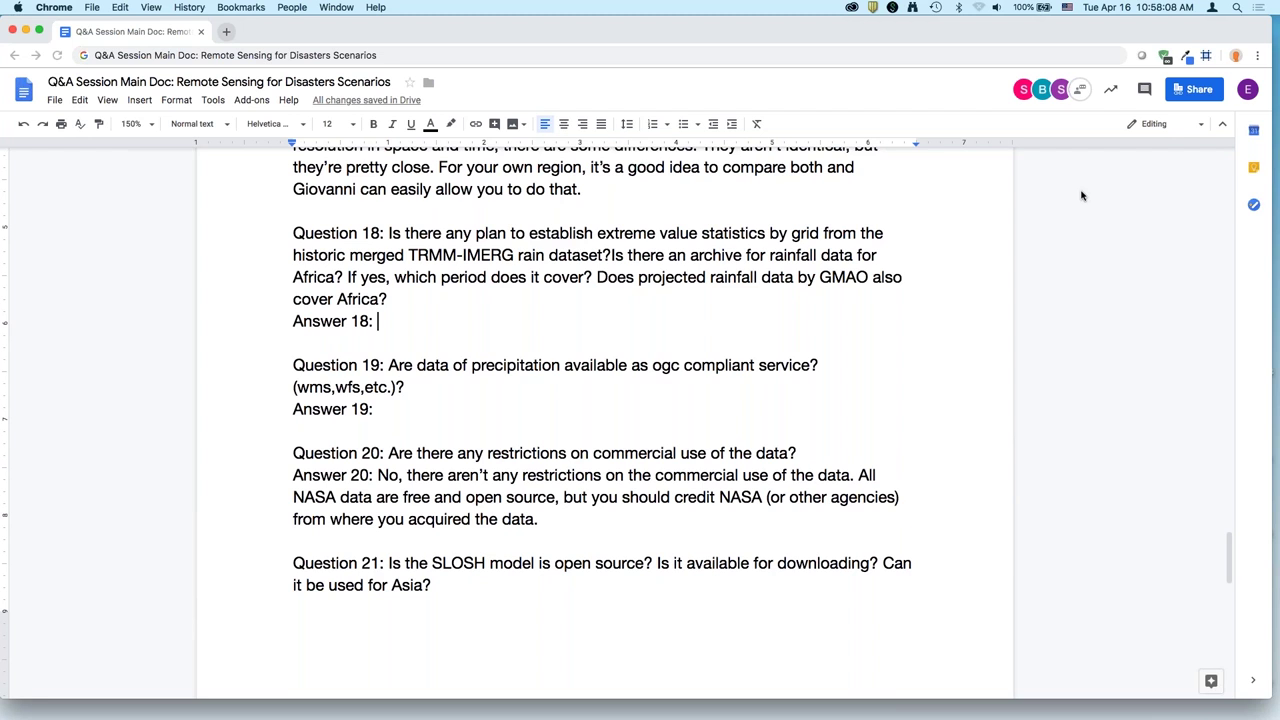
scroll(548, 350, "up", 1)
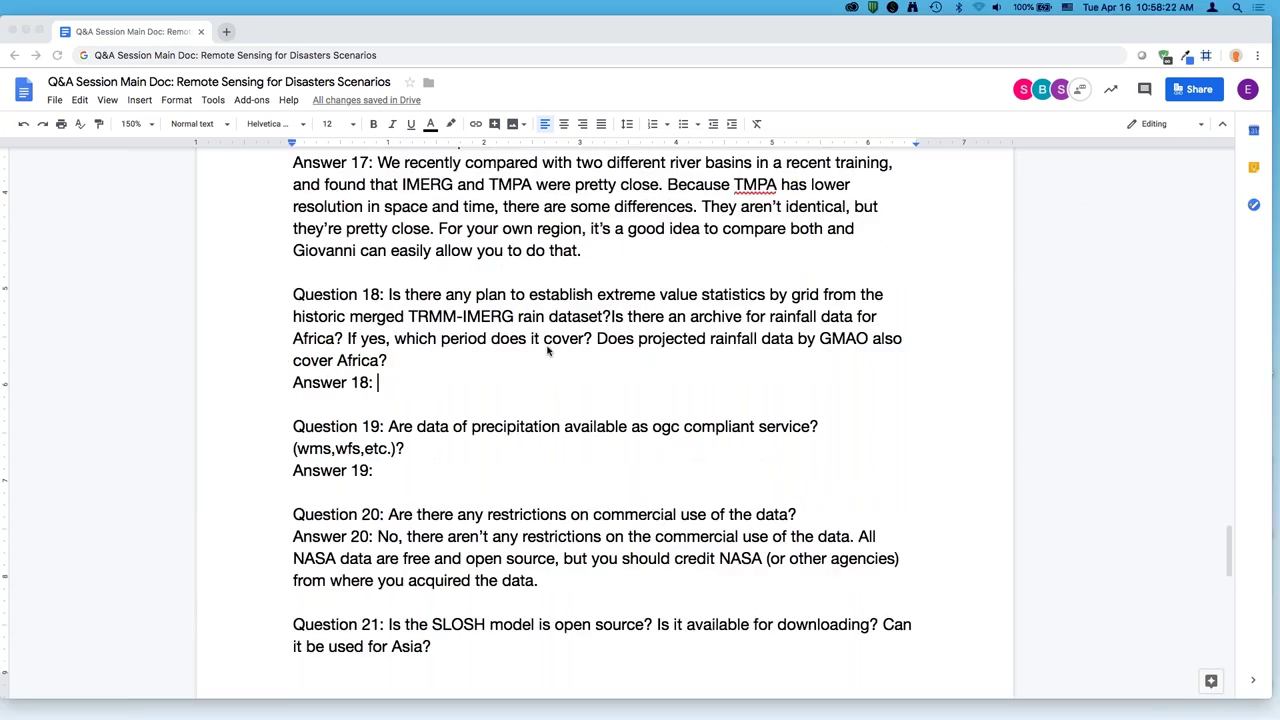
type("T")
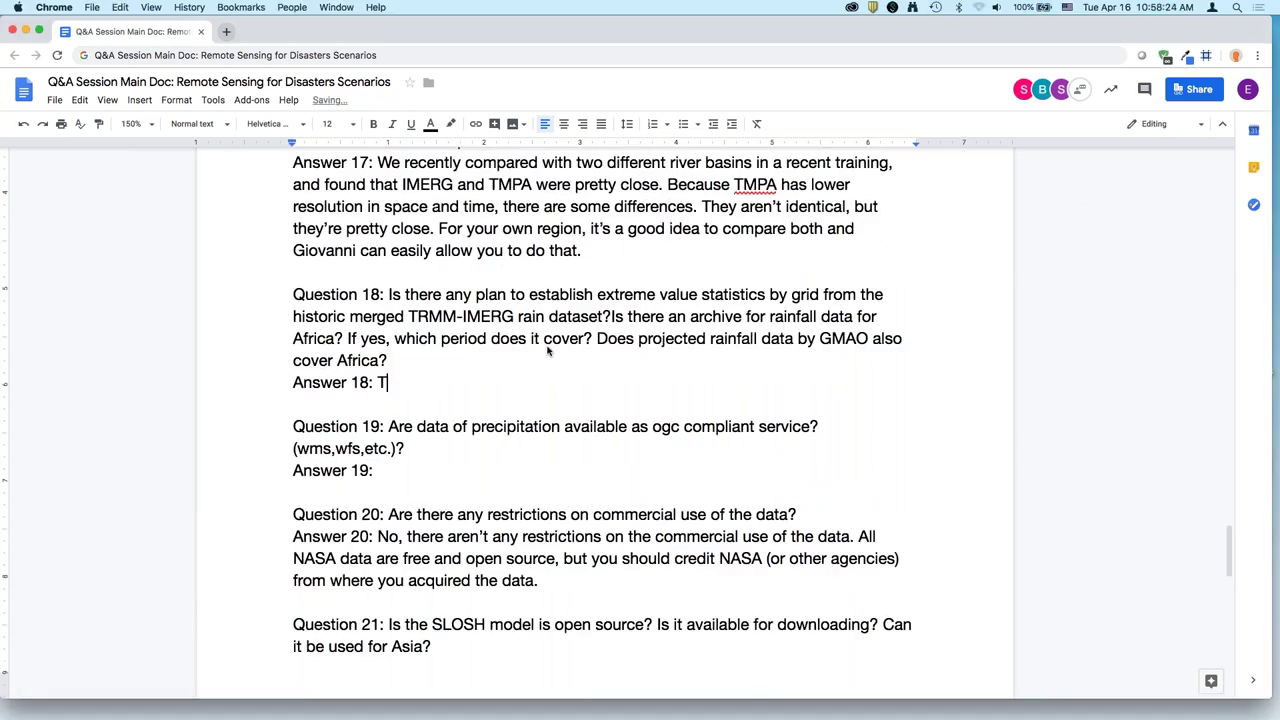
type("hat project rainfall")
key("alt+shift+Left")
key("alt+shift+Left")
key("alt+shift+Left")
Begin Answer 18 with "Not sure about plan to establish extreme value statistics by grid.".
type("Not sure about p")
type("lan to establish e")
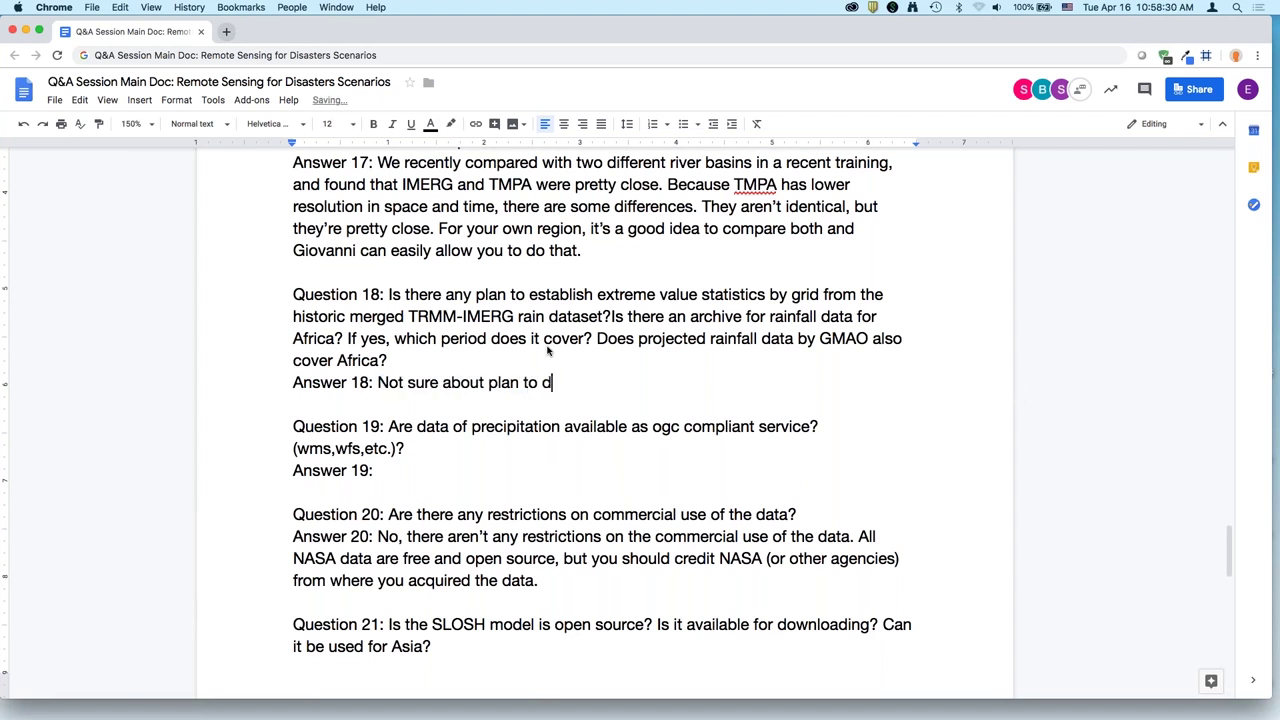
type("xtreme")
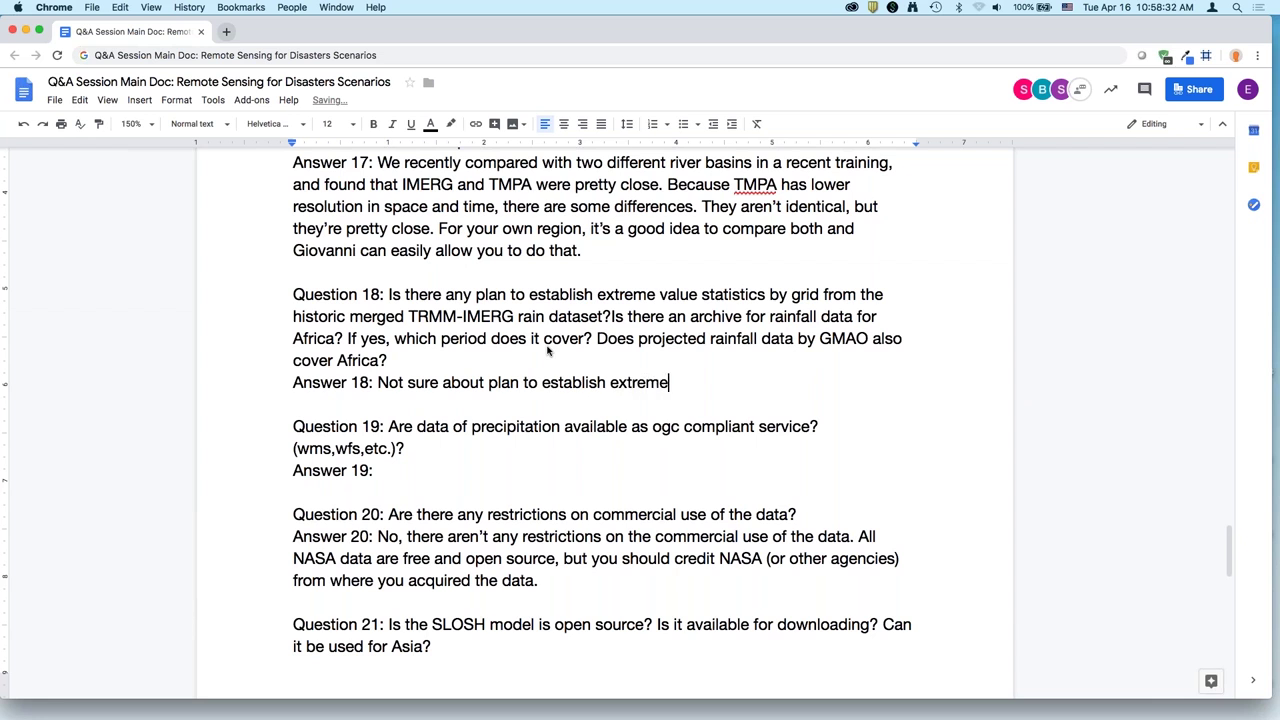
type(" value statistics by grid")
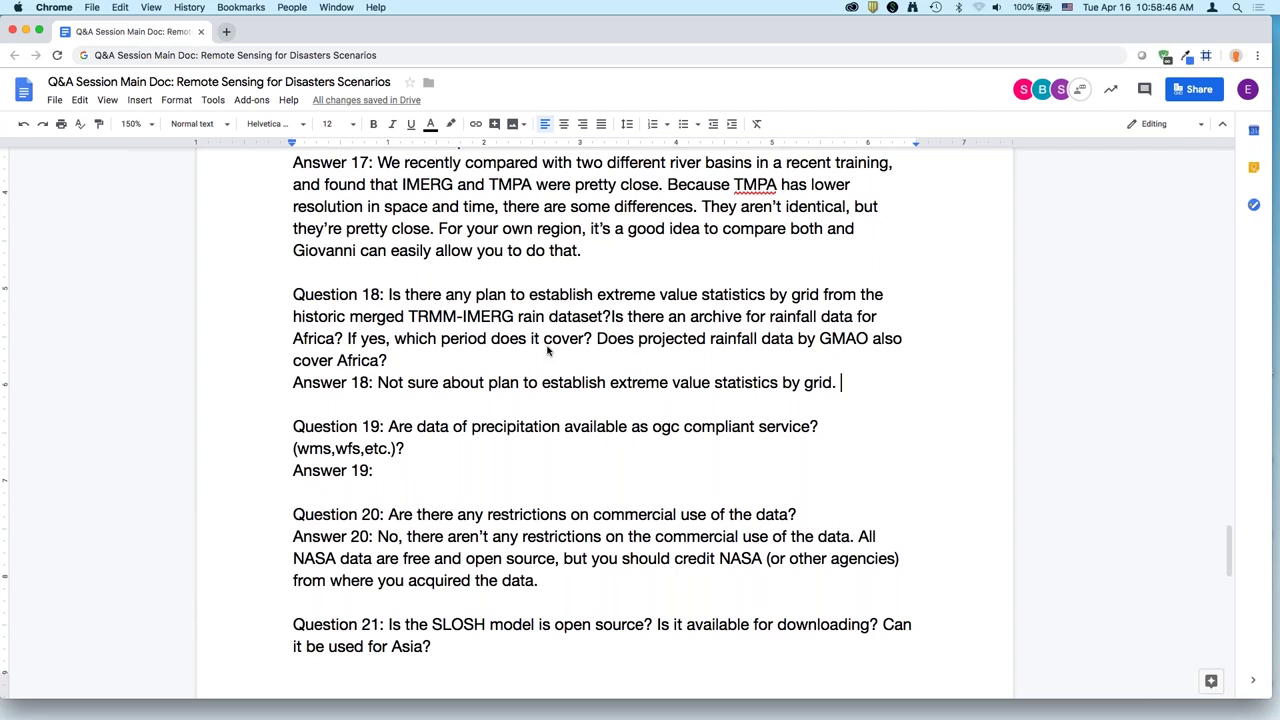
Continue Answer 18 with "But the answer to these questions is yes - rainfall data for Africa is archived from 1989 onwards. If you're interested".
type("But ")
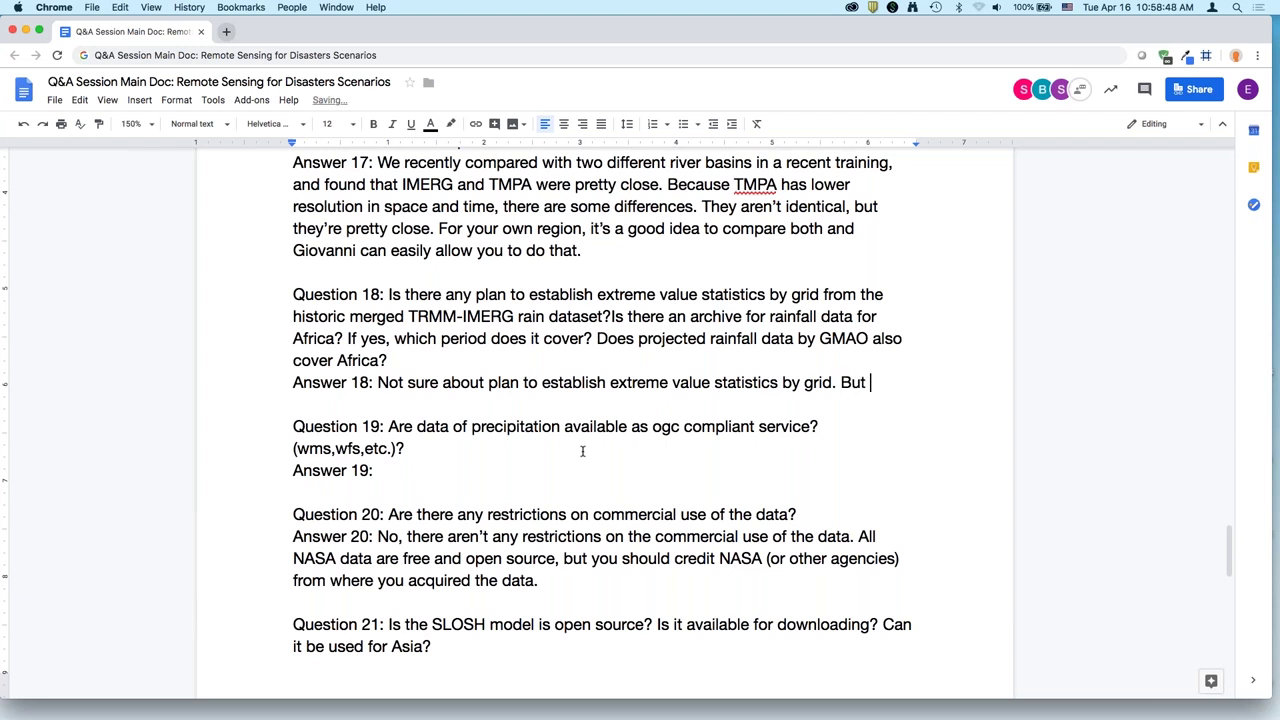
type("the answer to th")
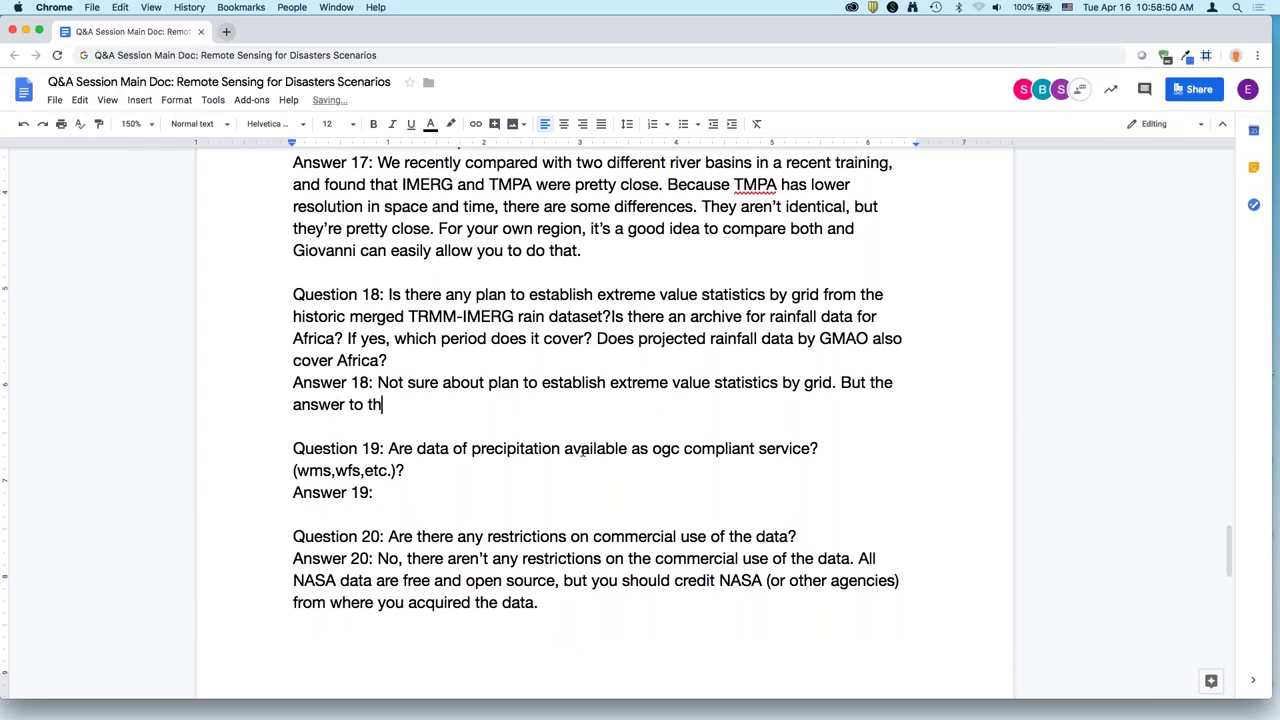
type("ese questions is yes ")
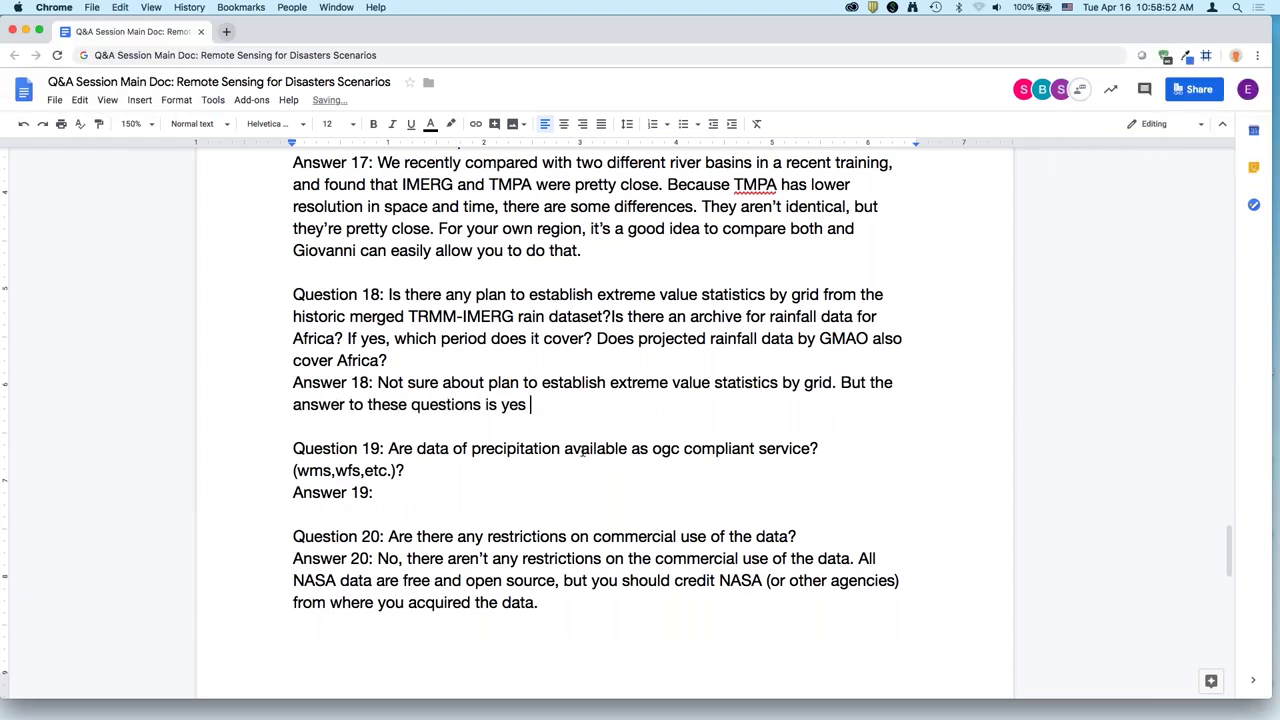
type("- rainfall data for Africa is archived from 19")
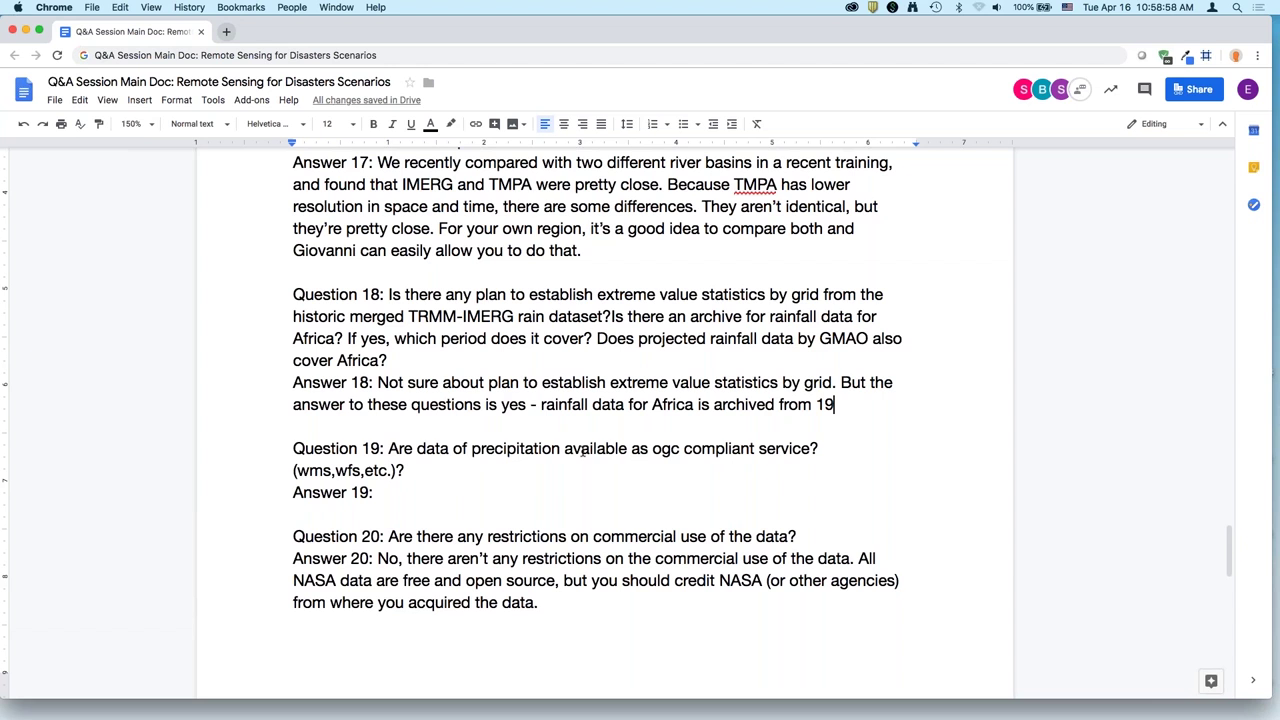
type("89")
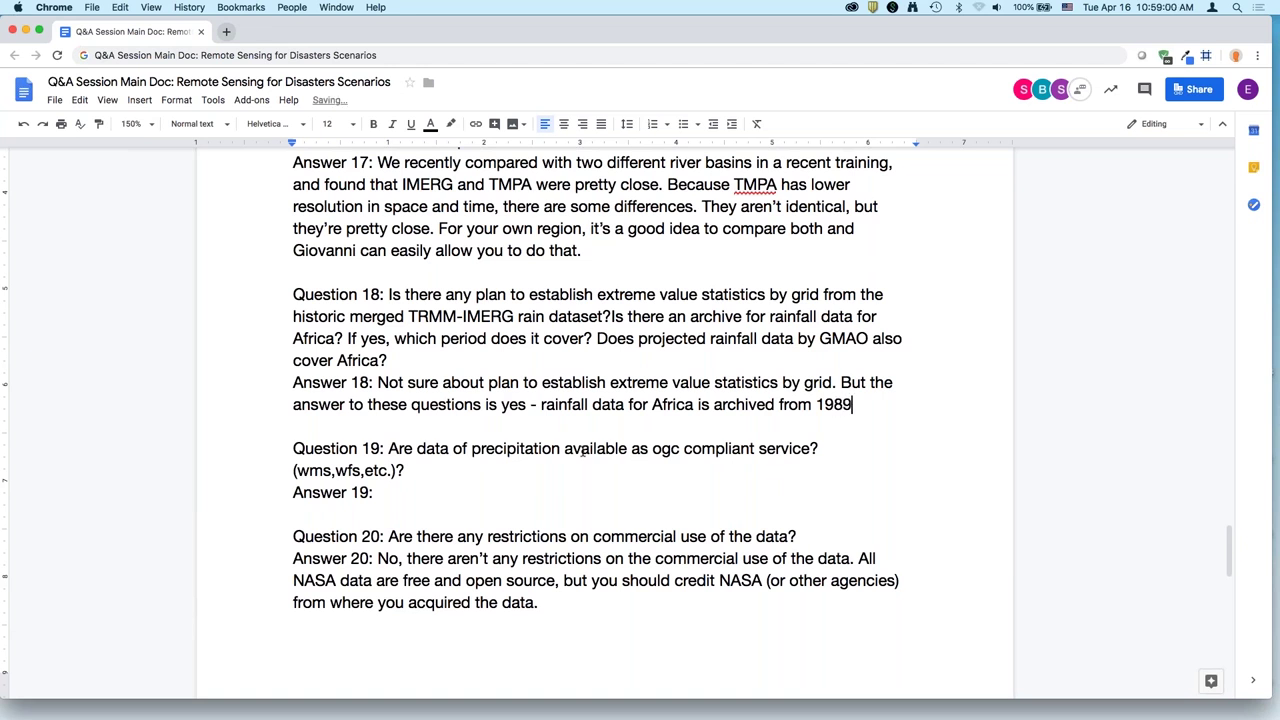
key("BackSpace")
key("BackSpace")
type("99")
key("BackSpace")
key("BackSpace")
type("89 onwar")
type("ds. If you're interested ")
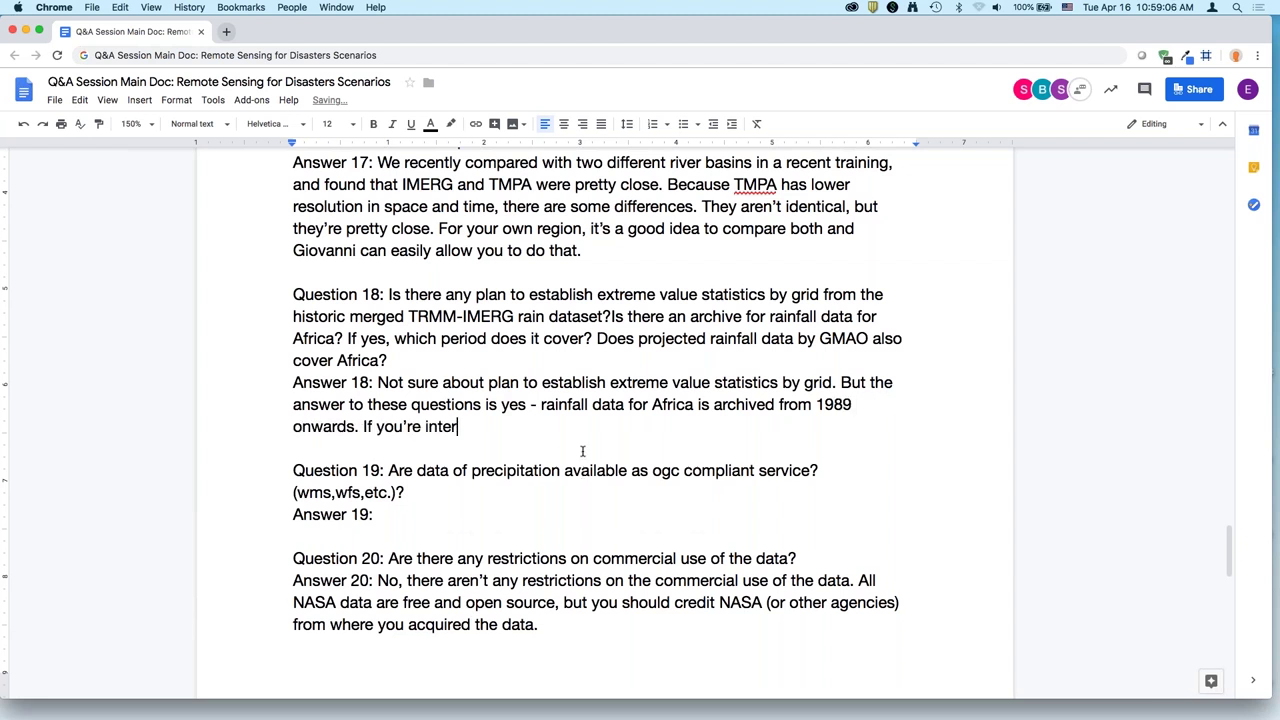
Complete Answer 18 with "in lower resolution dataset and GPCP - that is available since 1980, I believe. And GMAO covers Africa as well.".
type("in lower resolut")
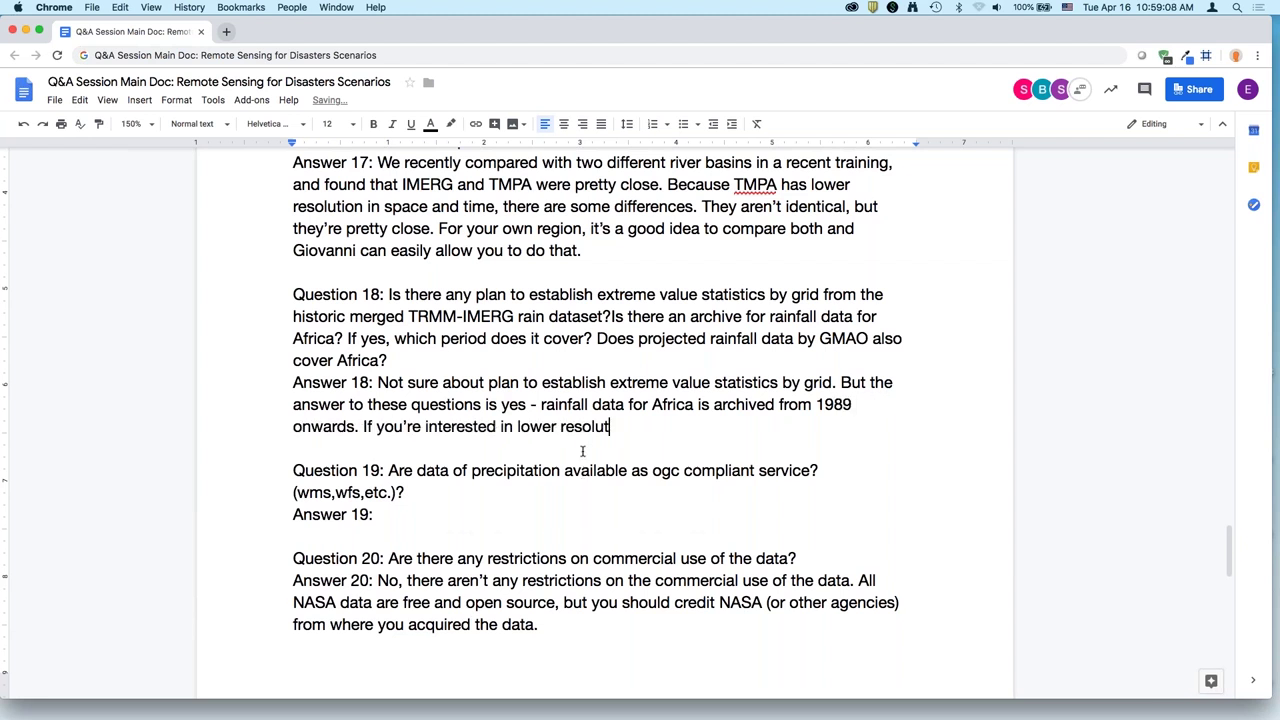
type("ion datasets")
key("BackSpace")
type("and")
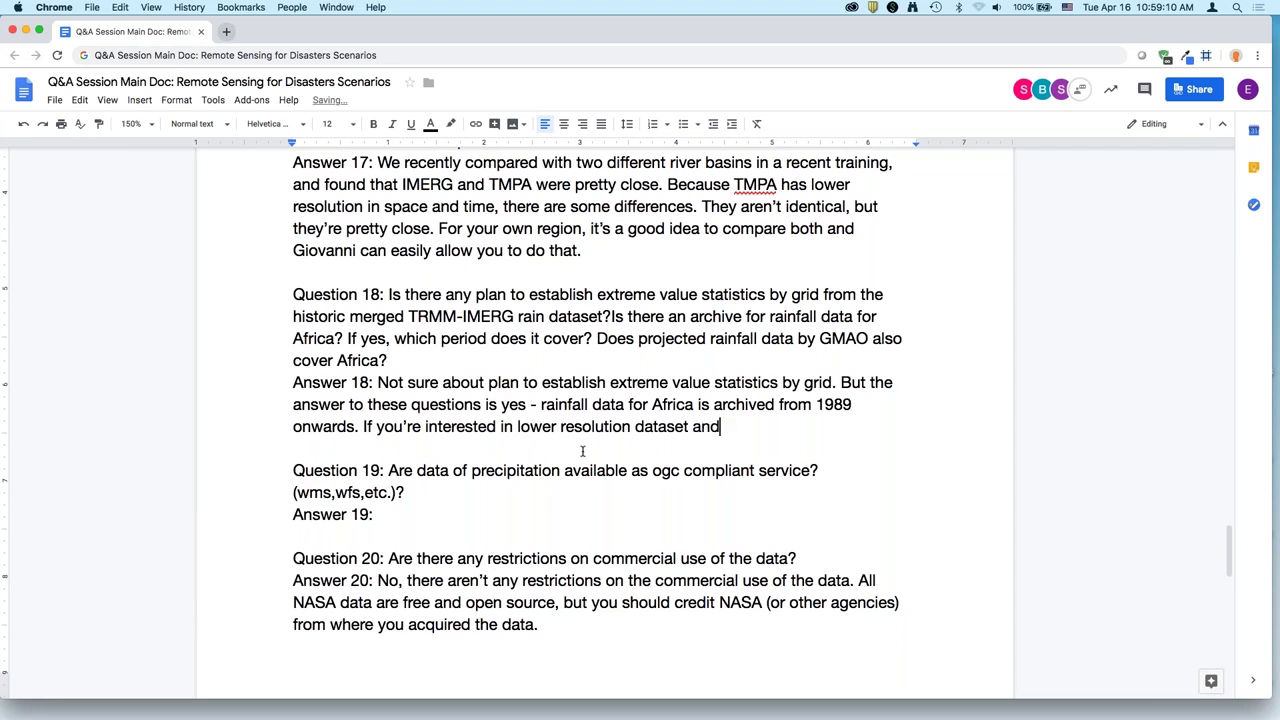
type(" GPCP - that is a")
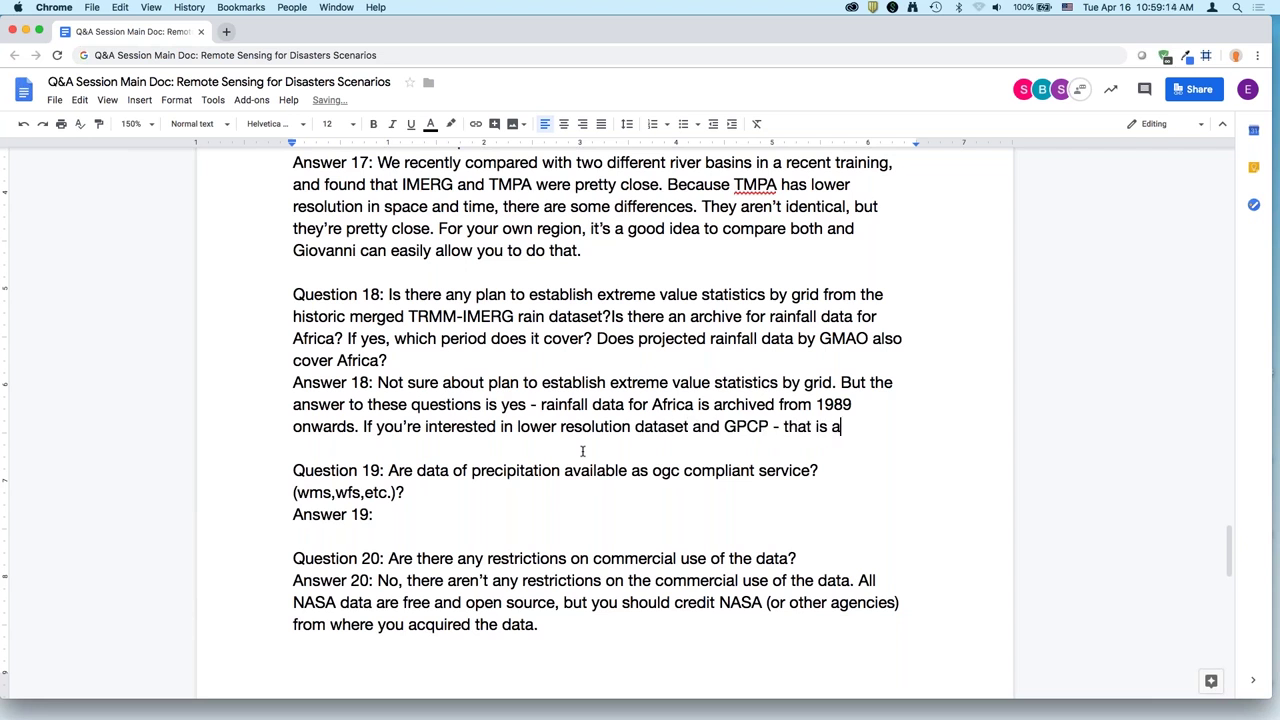
type("vailable since 19")
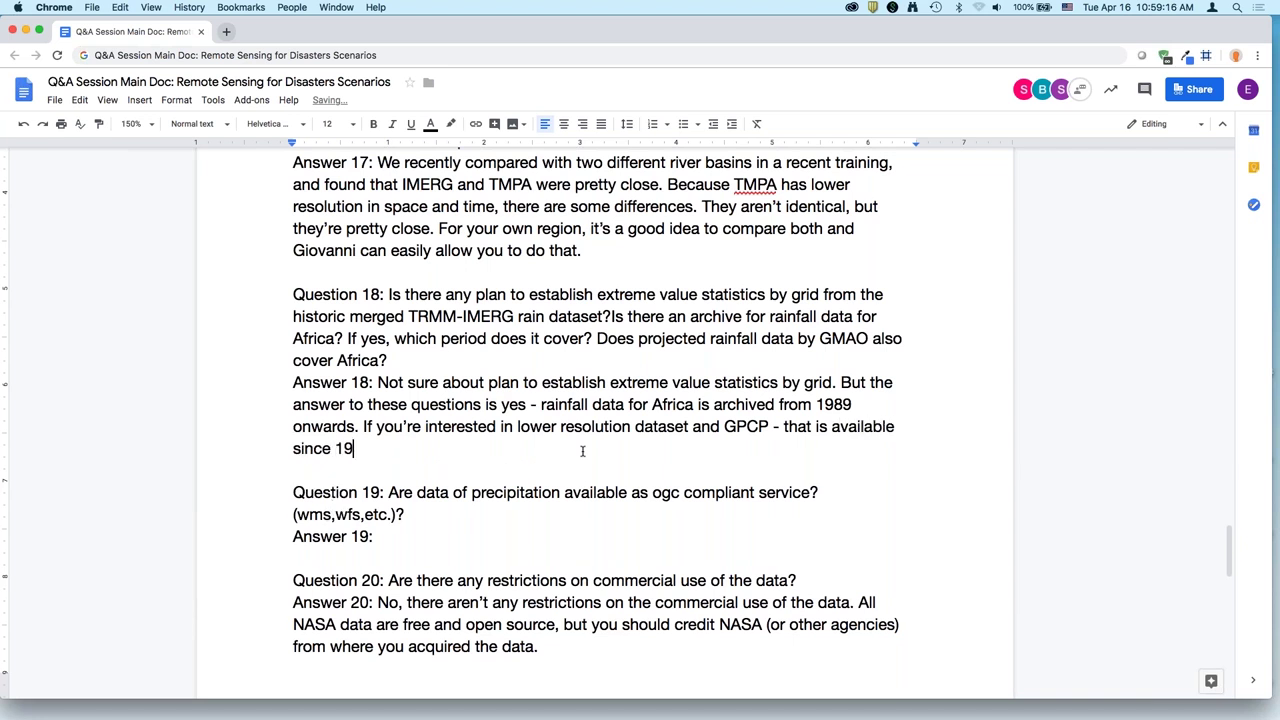
type("80, I believe. And ")
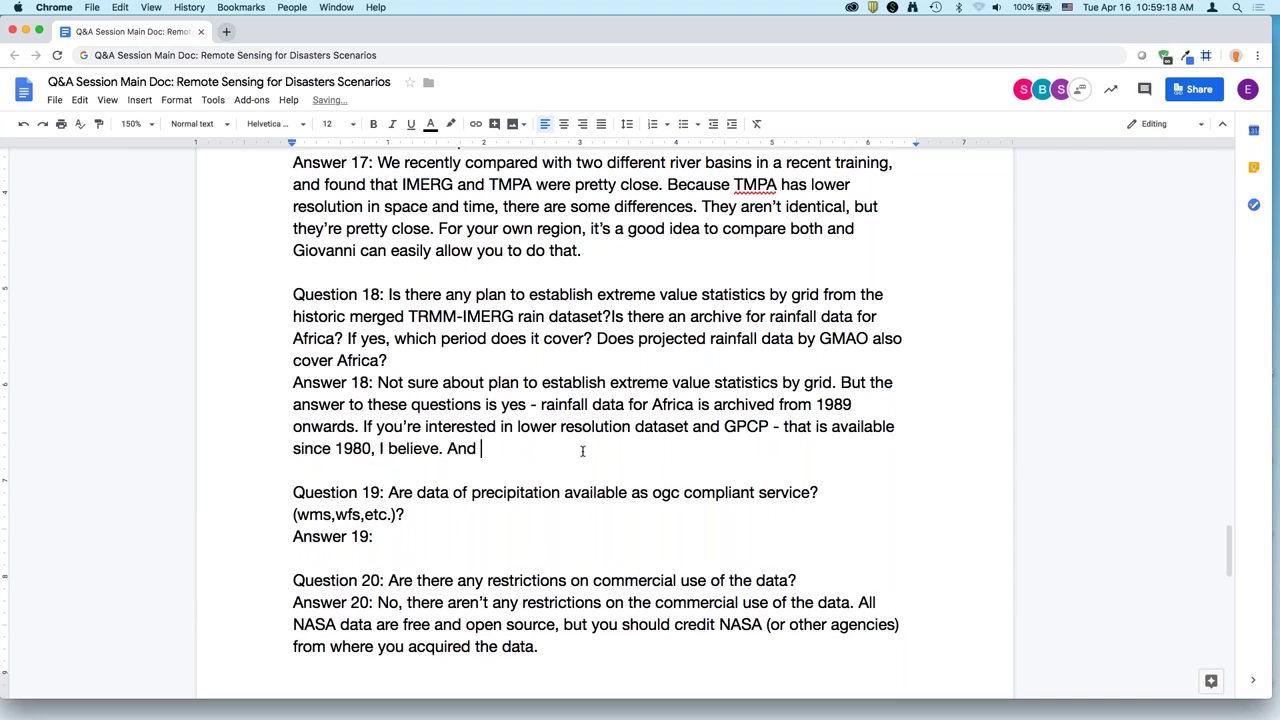
type("GMAO covere")
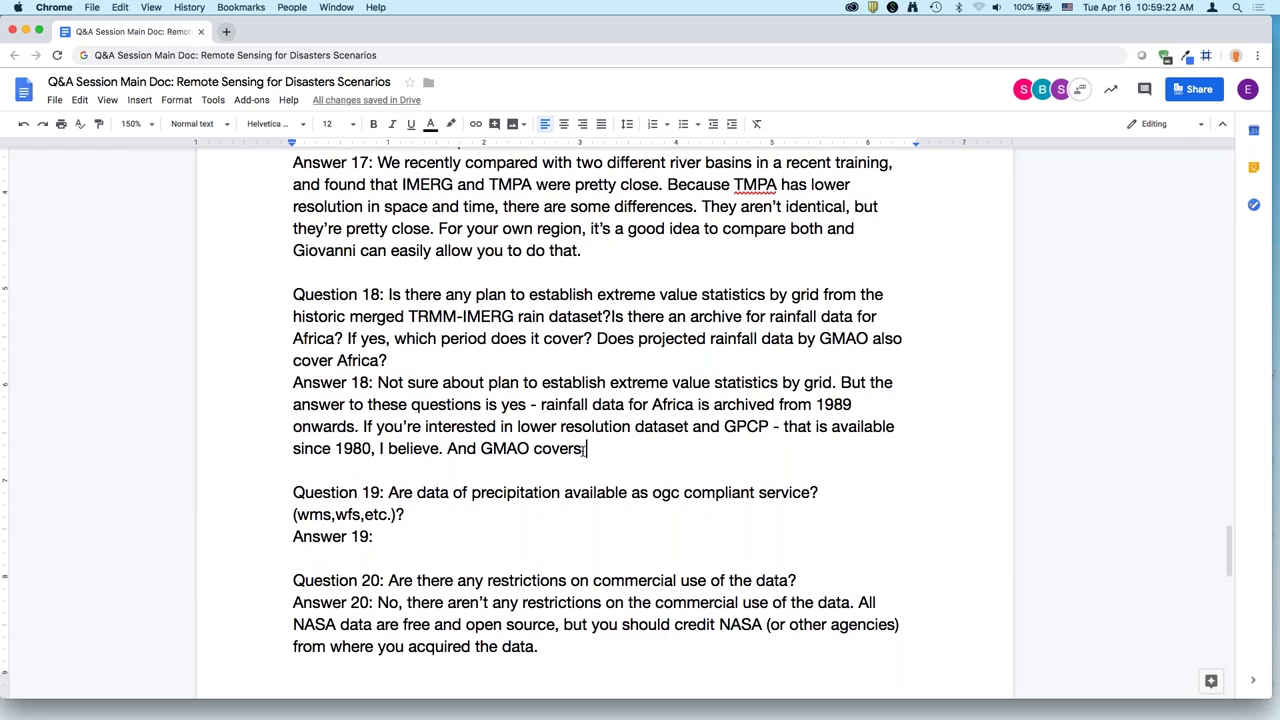
type(" Africa as well.")
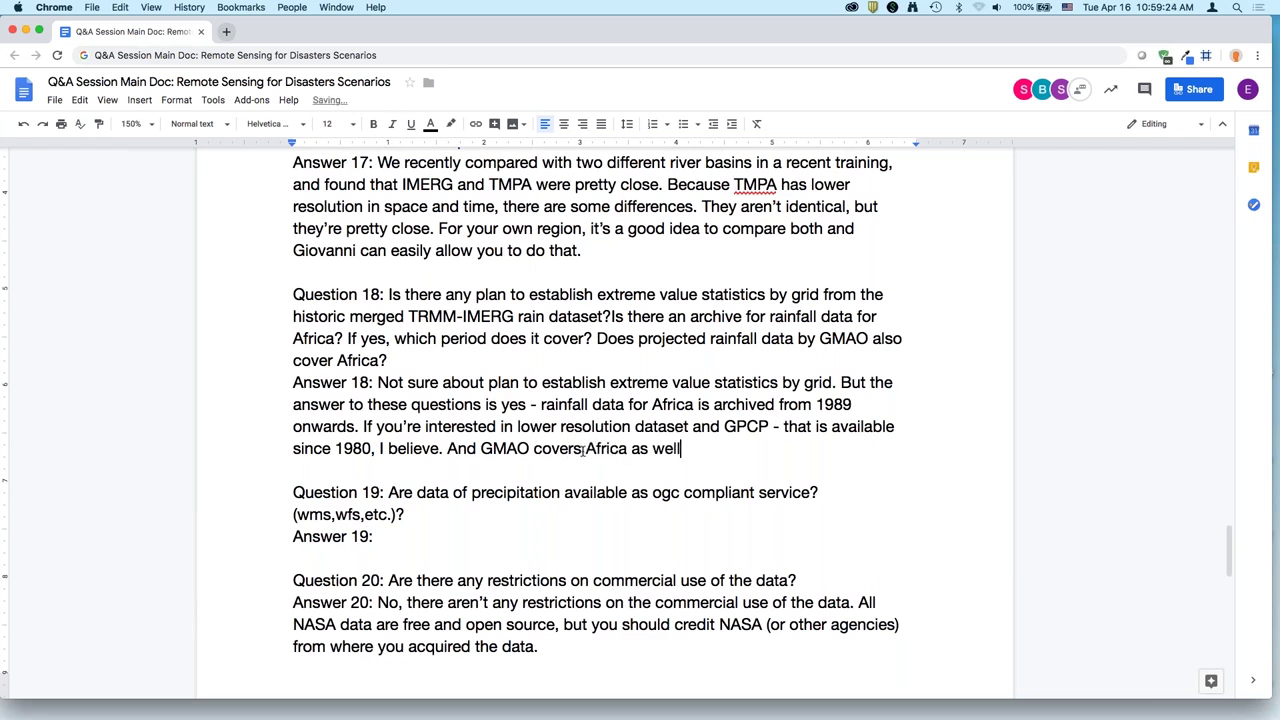
Begin Answer 19 with "If you go to NASA GESDISC - I think this data is available at WMS".
double_click(556, 512)
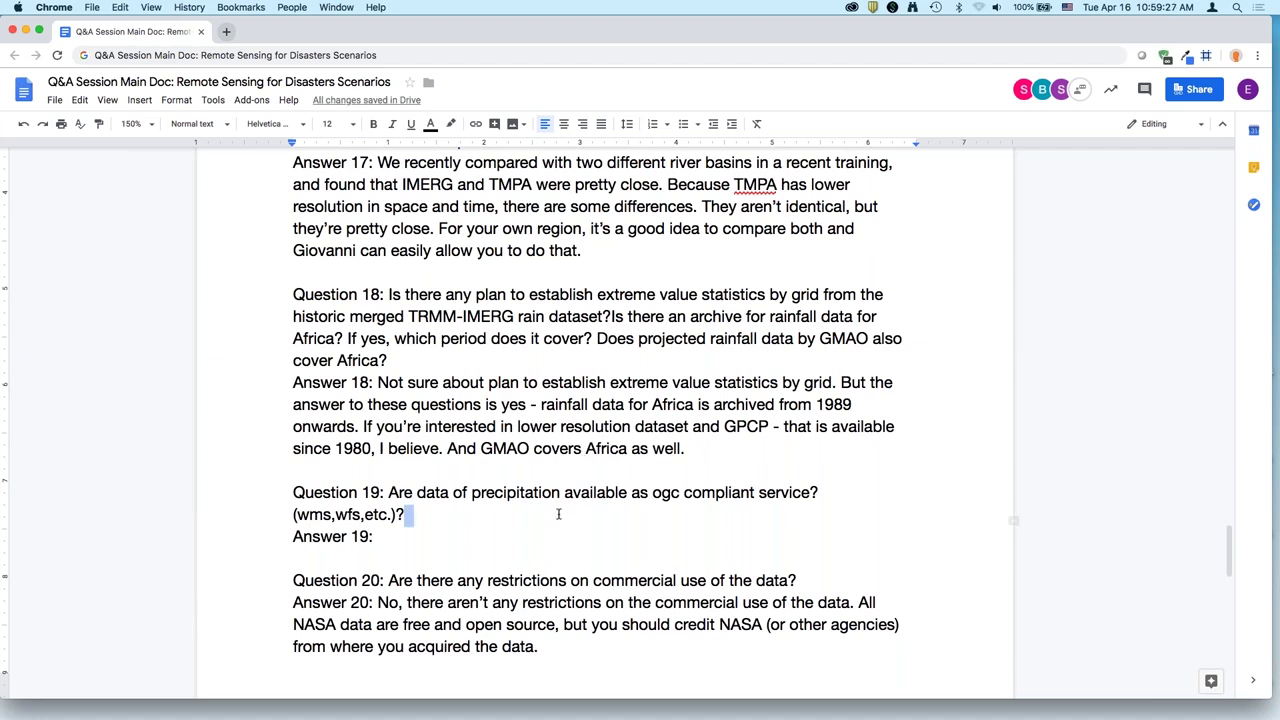
scroll(776, 415, "down", 1)
scroll(776, 415, "down", 3)
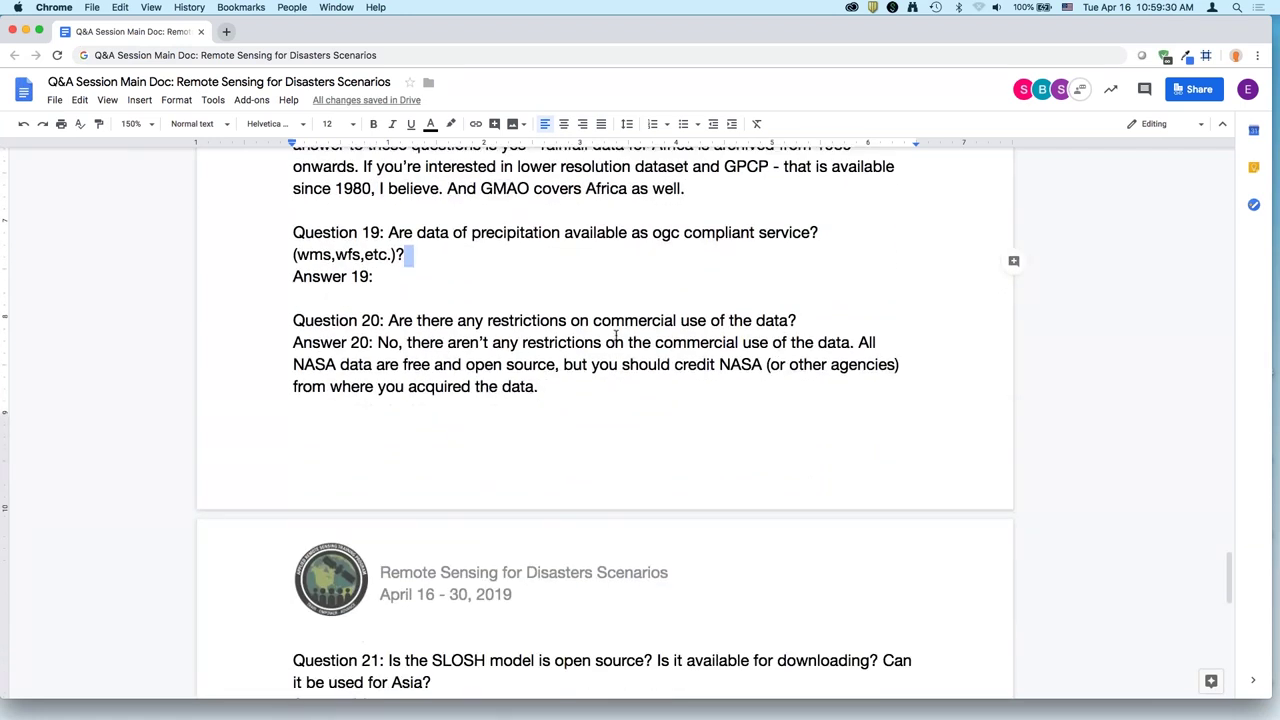
left_click(506, 275)
type("If you")
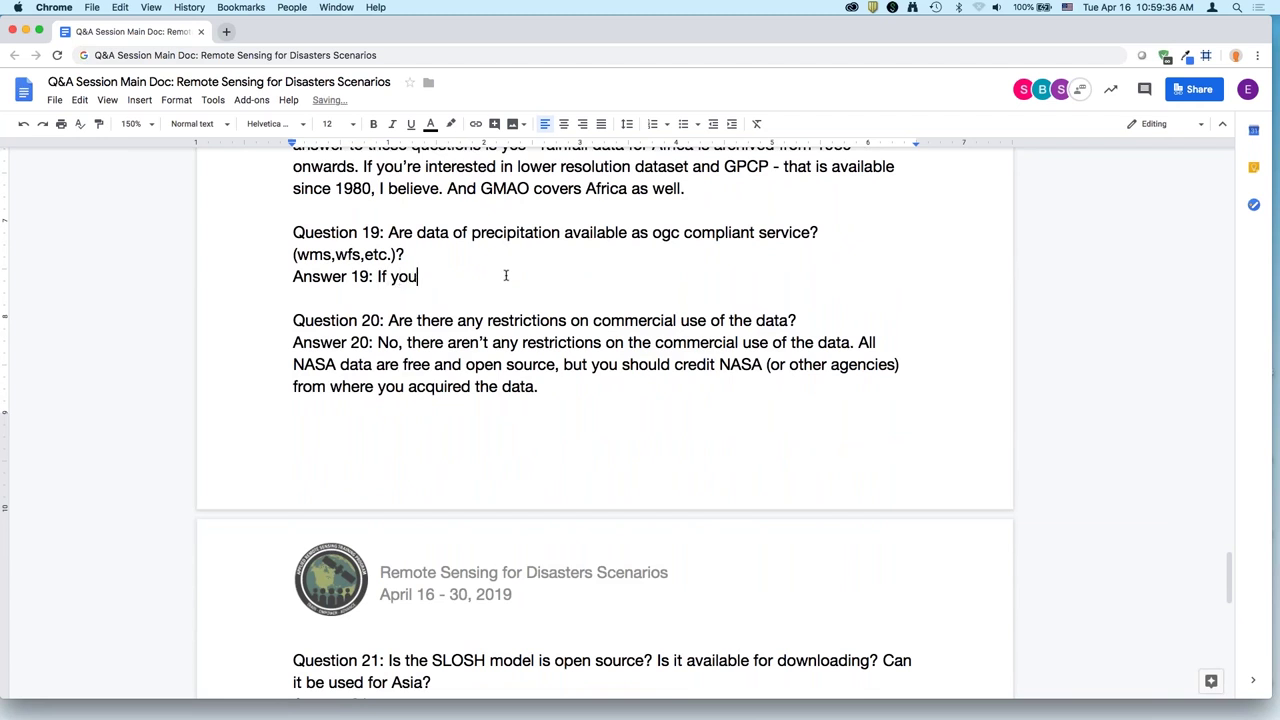
type(" go to NASA GESDISC")
key("BackSpace")
type("SC - I th")
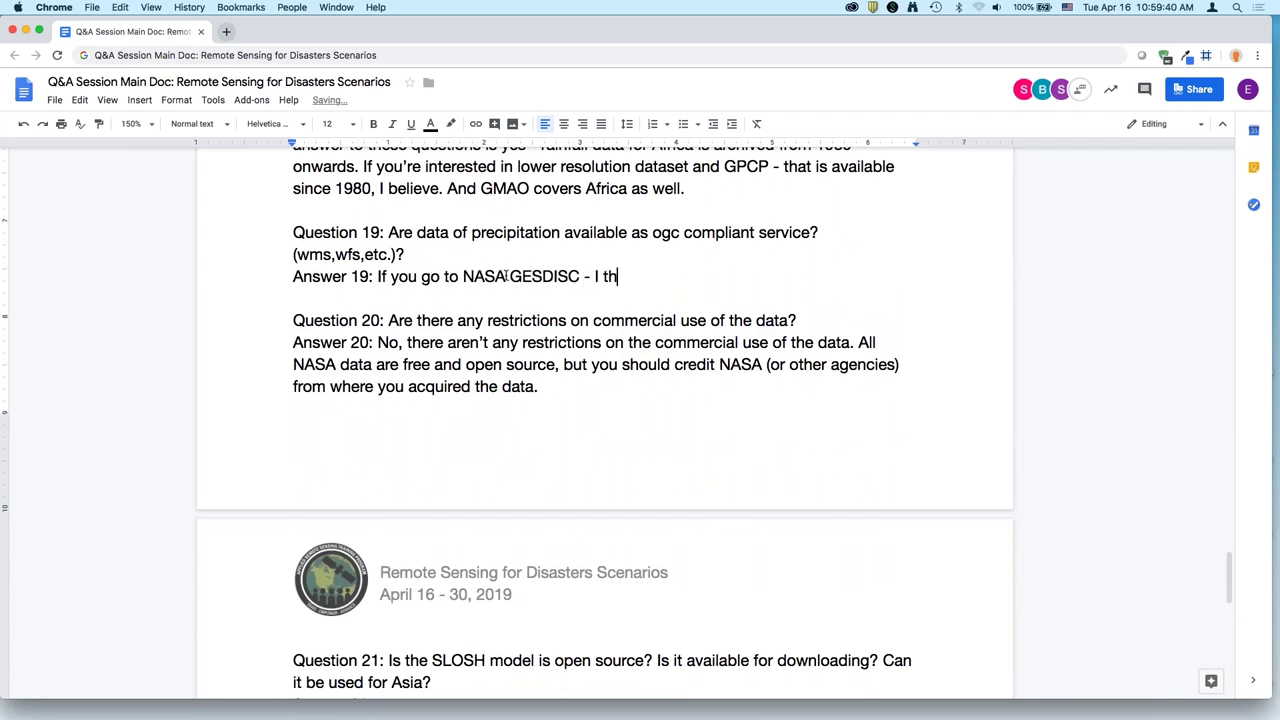
type("ink this data is ava")
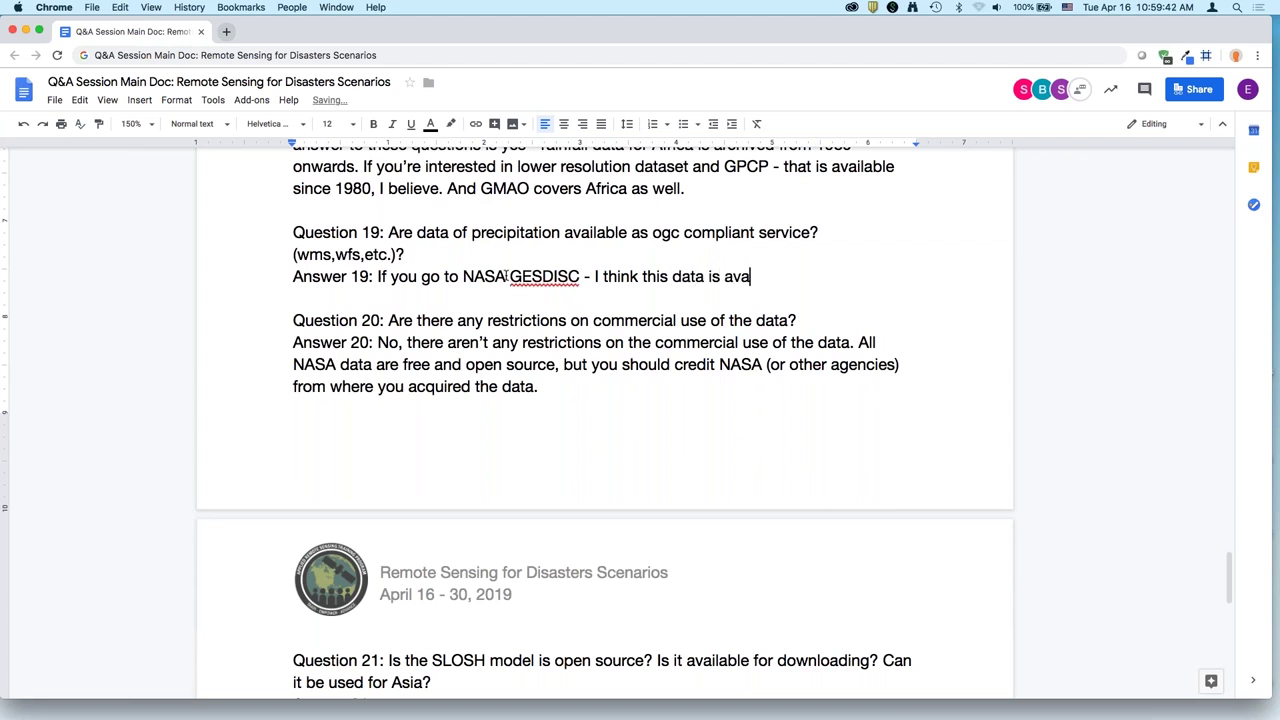
type("ilable at WMS")
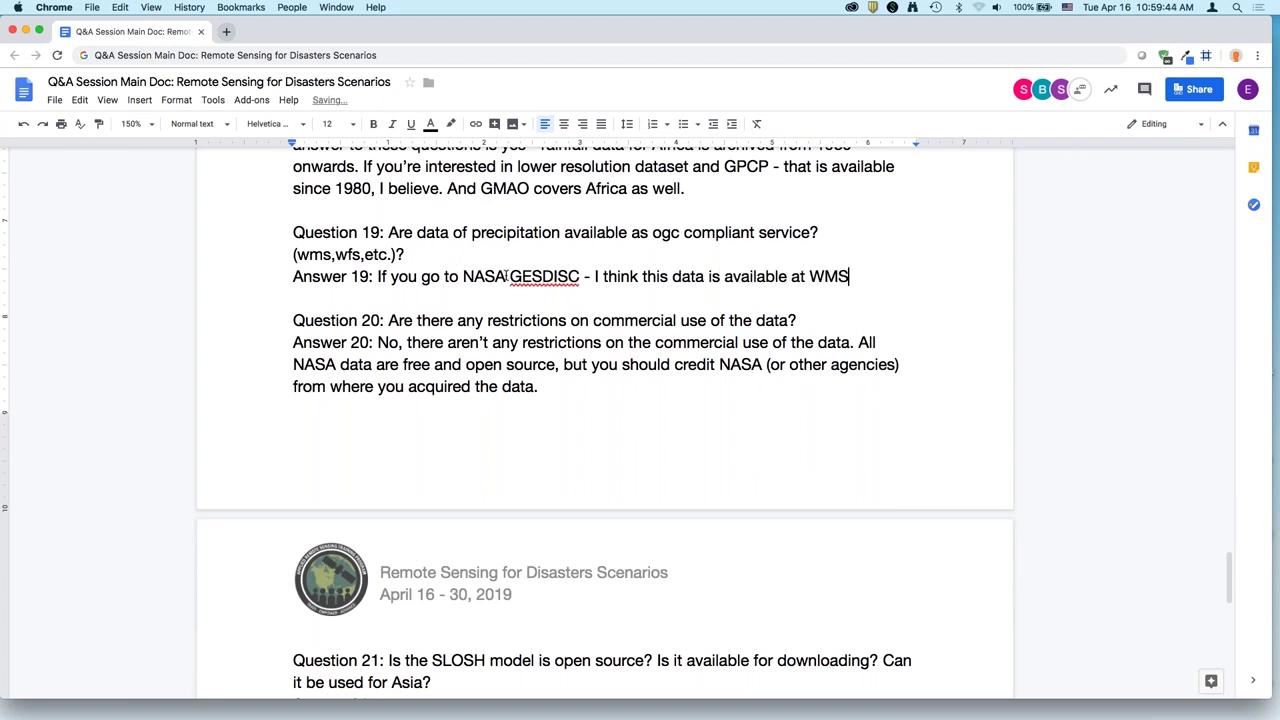
End that sentence and add to Answer 19: "I will have to check. (We'll have the info when we post the Q&A session online)".
type(". I wi")
key("BackSpace")
key("BackSpace")
key("BackSpace")
key("BackSpace")
type("I will ")
type("have to check. (")
type("We'll have the info whe")
type("n we post the Q&A ses")
type("sion online)")
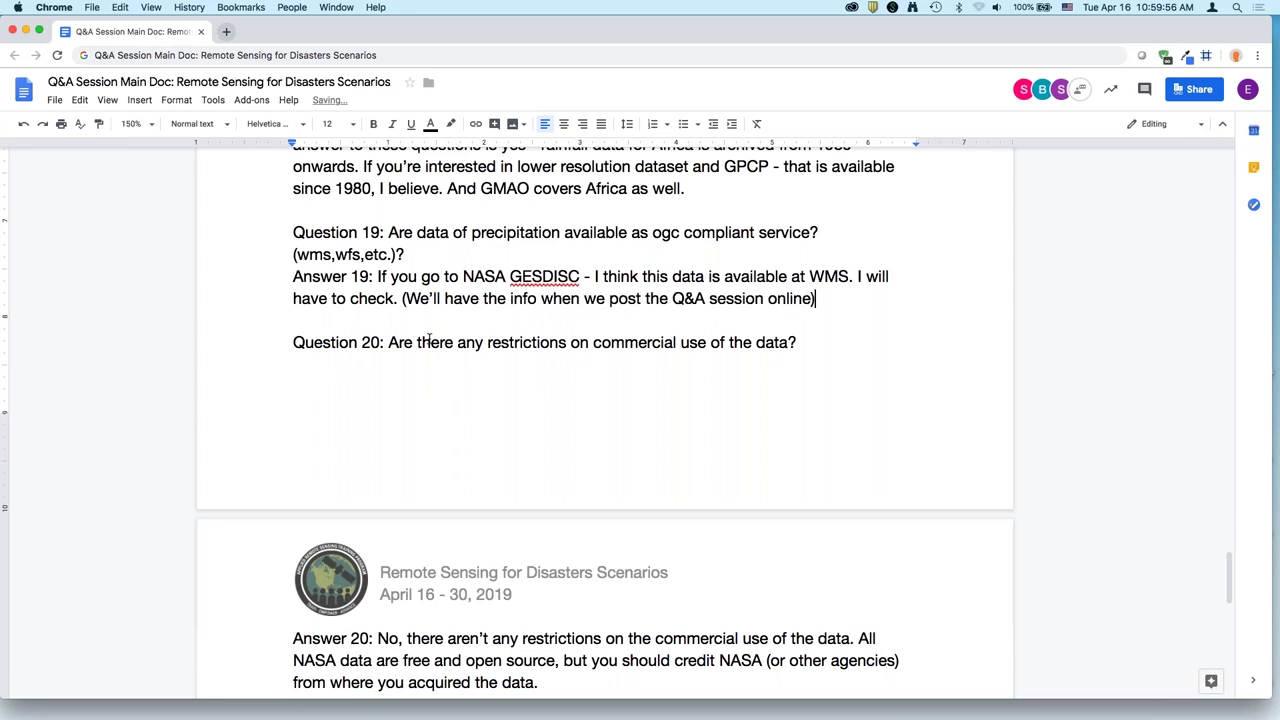
scroll(511, 434, "down", 3)
left_click(557, 561)
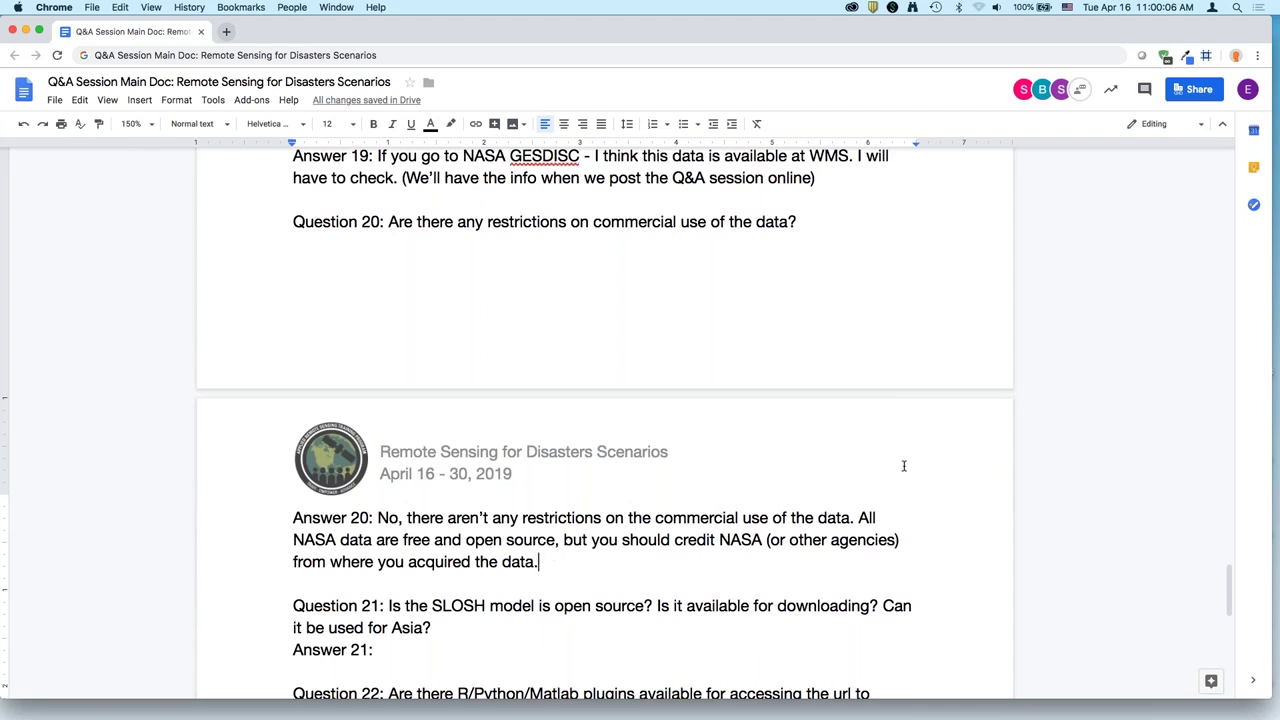
scroll(904, 466, "down", 1)
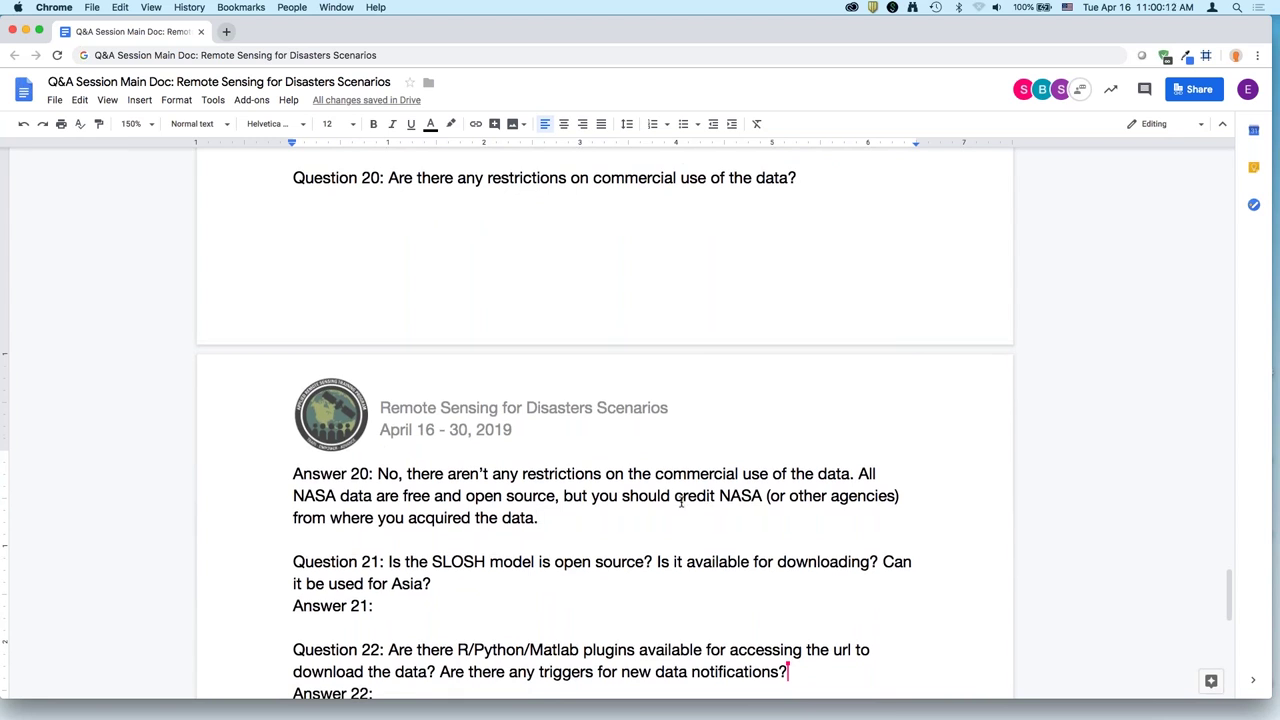
Return to the end of Answer 19 and append "Available as OpenDAC, GDS, and thread".
scroll(788, 265, "up", 3)
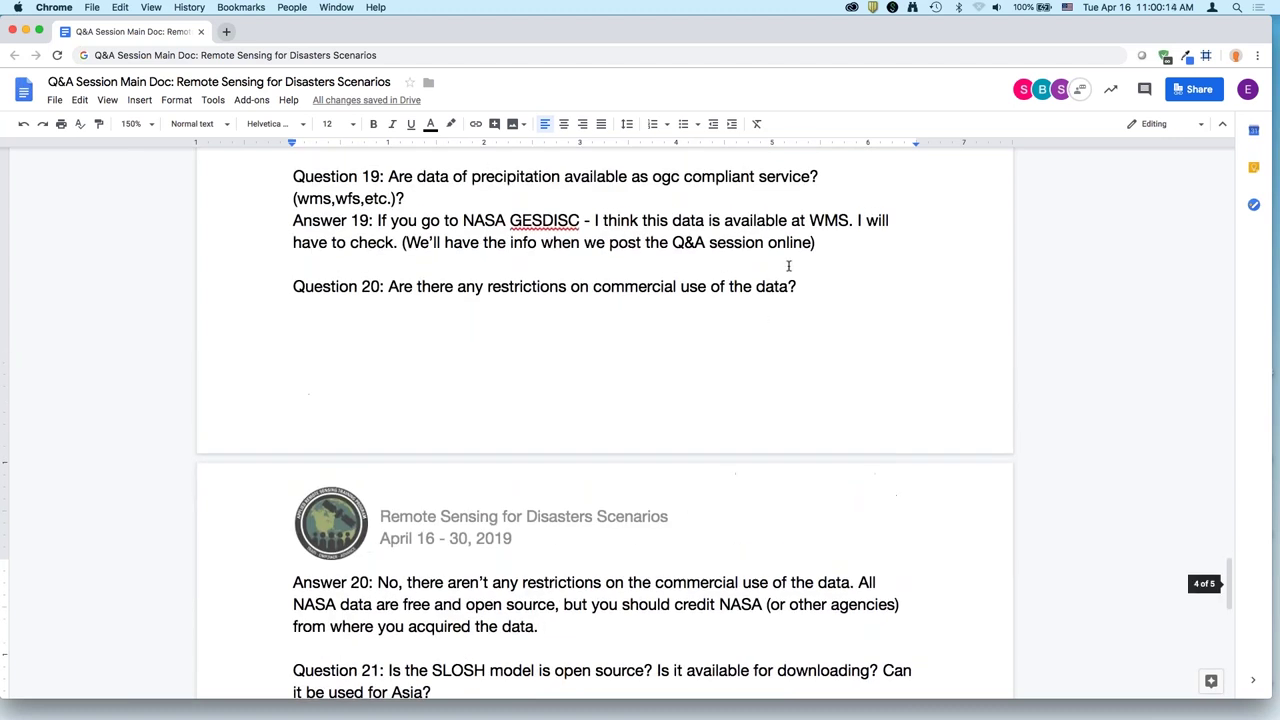
double_click(843, 242)
key("Right")
type("Avail")
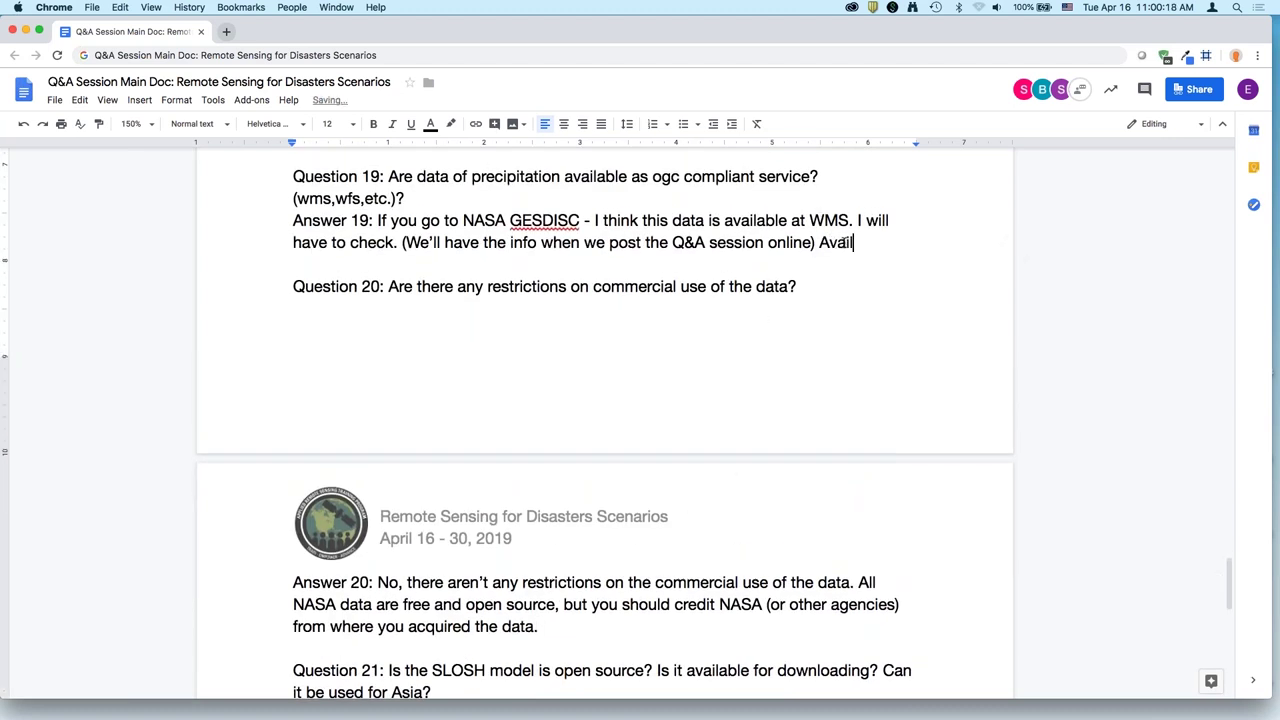
type("able as OpendAC")
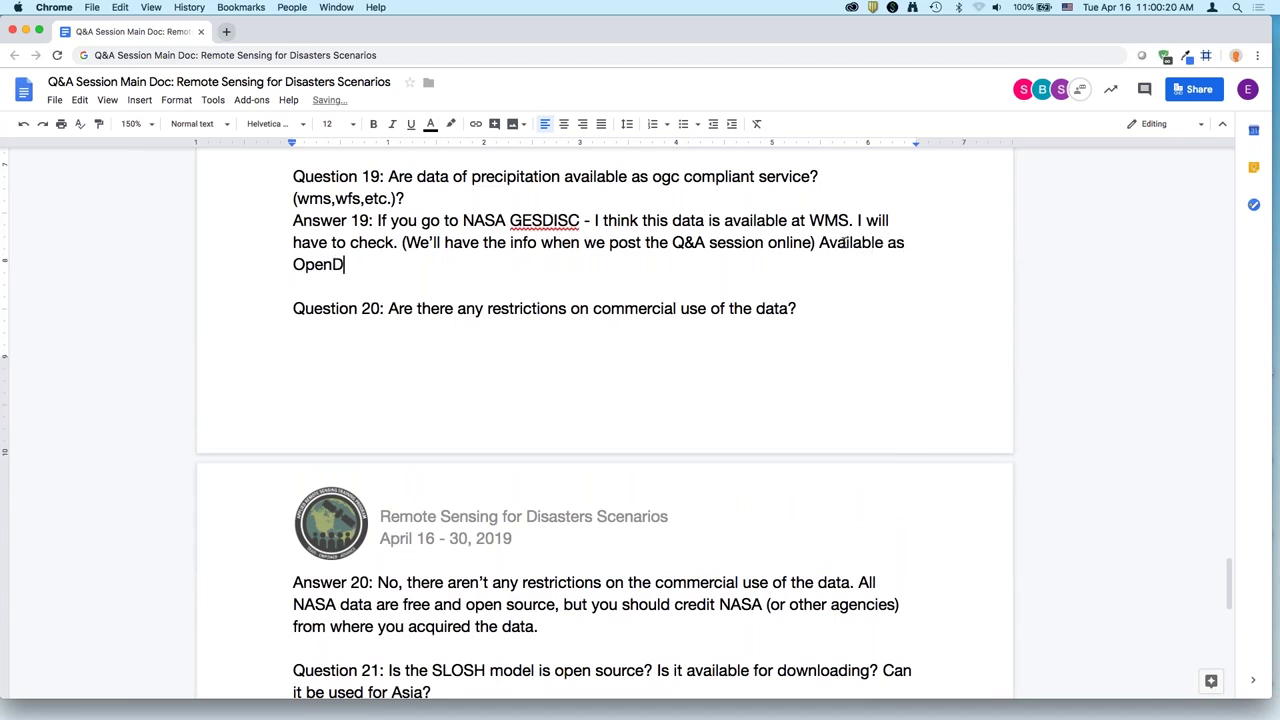
key("BackSpace")
key("BackSpace")
type(", GDS,")
type("and ")
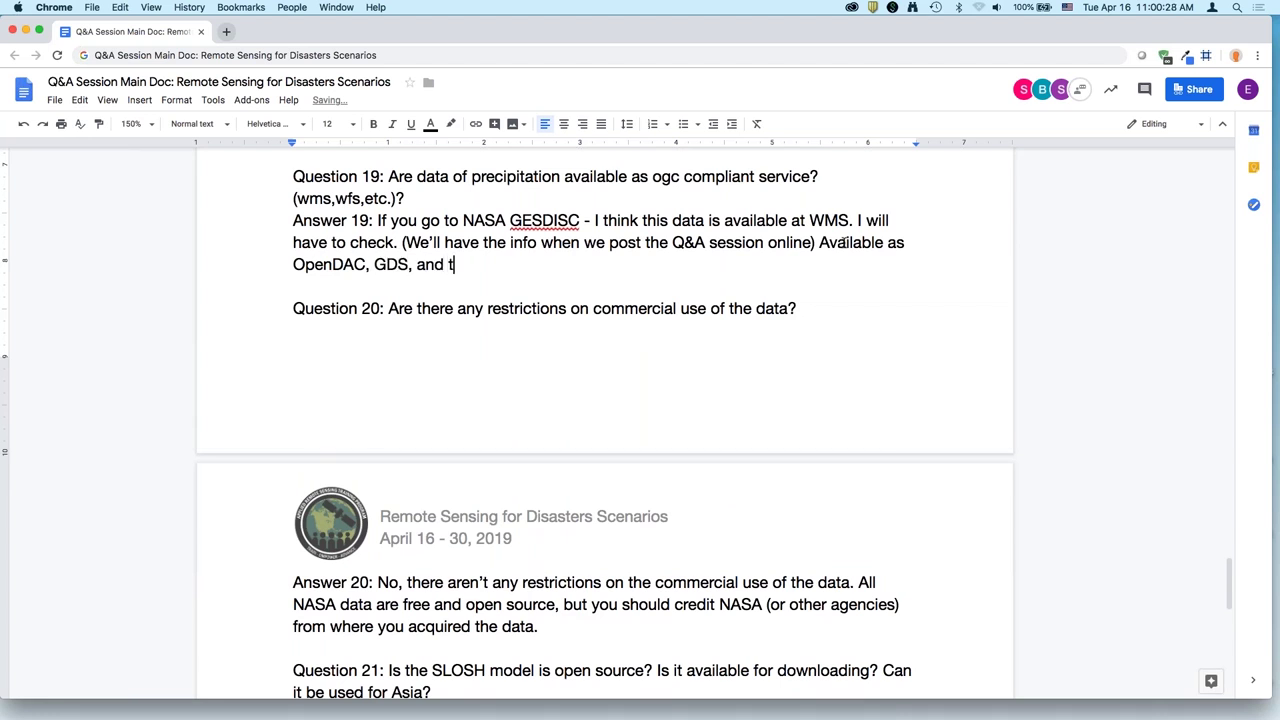
type("thread")
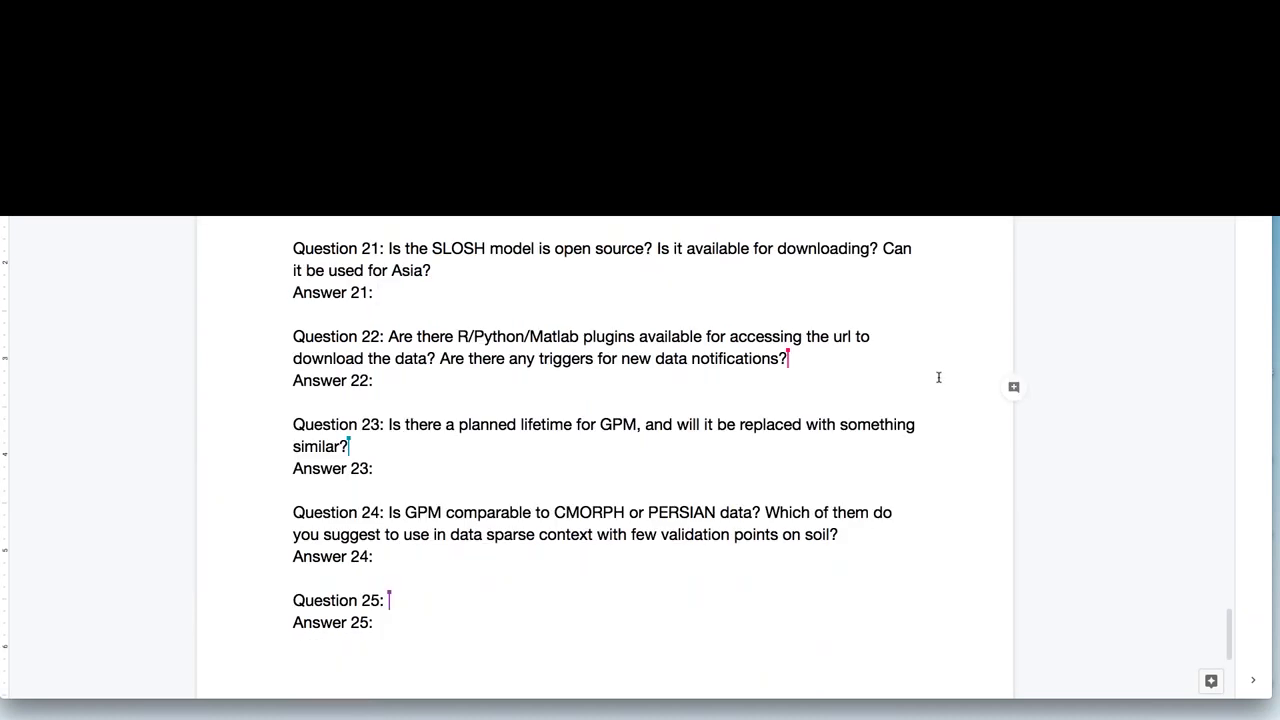
Fill in Answer 21: "Yes - I think SLOSH is available for download. This is the NOAA model, but I don't think it's for Asia.".
type("Yes - I think SLOSH is available for download. This is the NOAA model, but ")
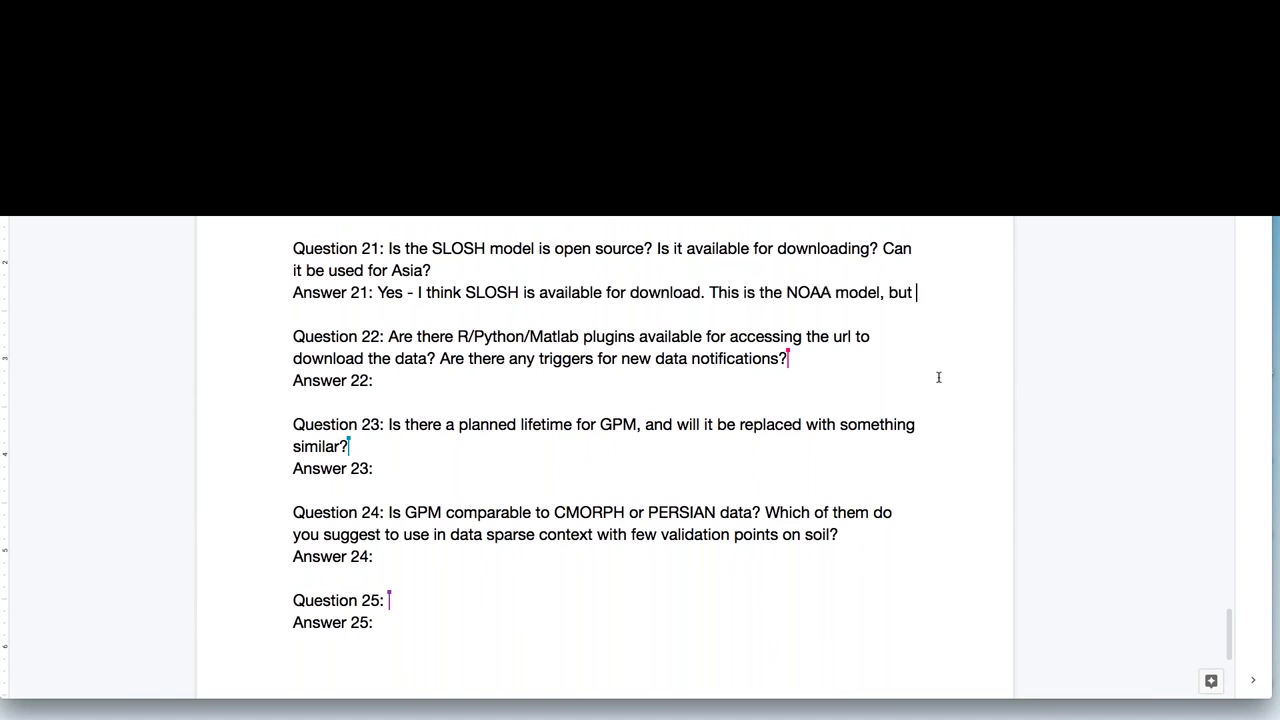
type("I don't think it's for Asia.")
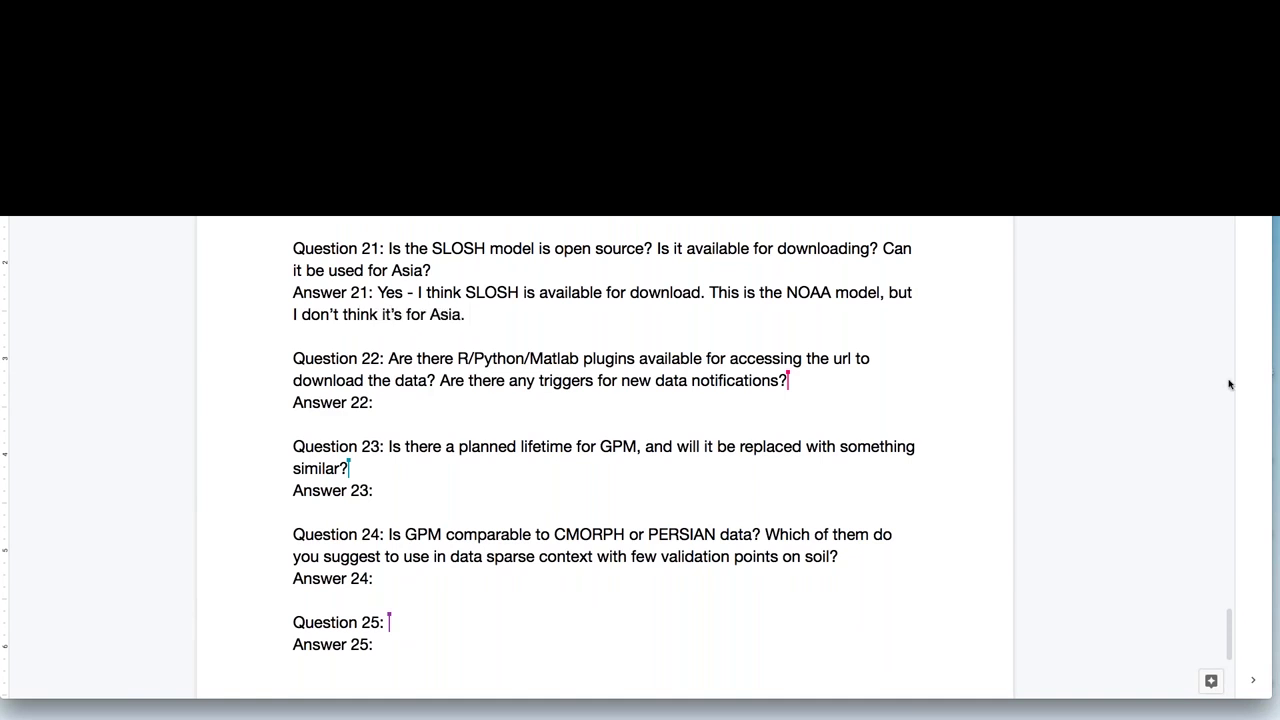
Continue Answer 21 with "There is - the Europeans have a global storm surge model, and I".
type(" There is - the Europea")
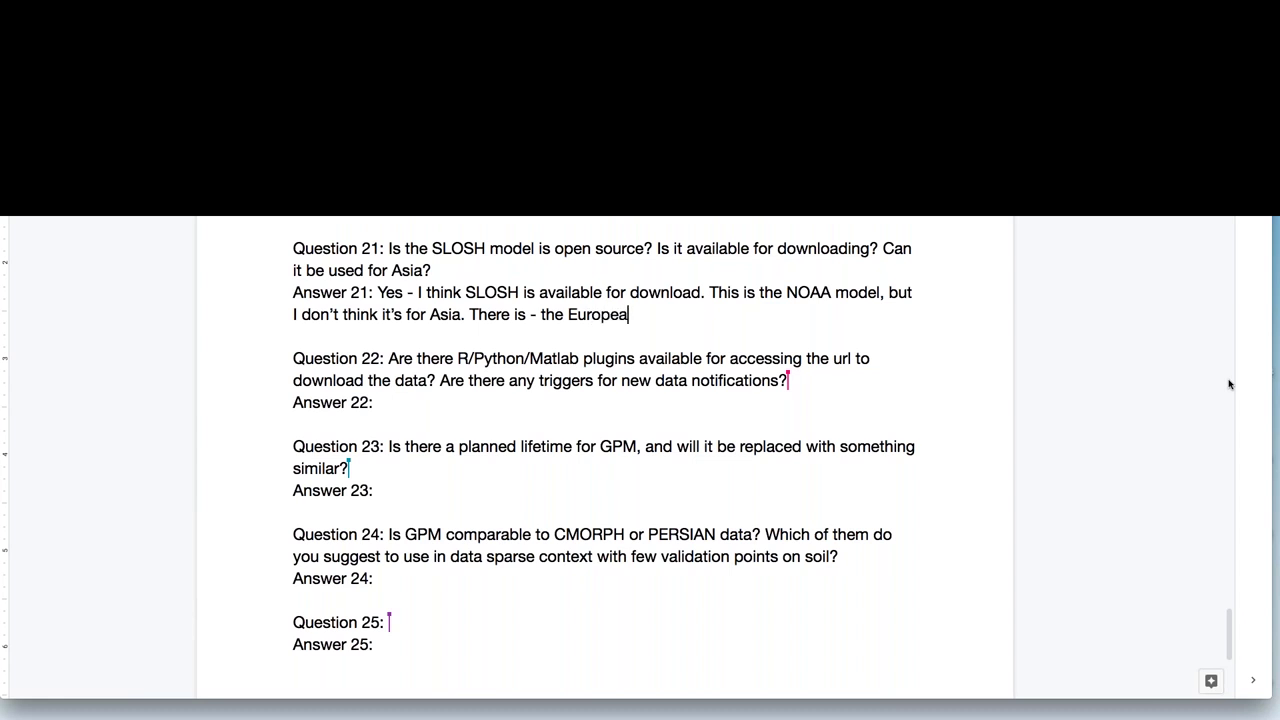
type("ns have a global stor")
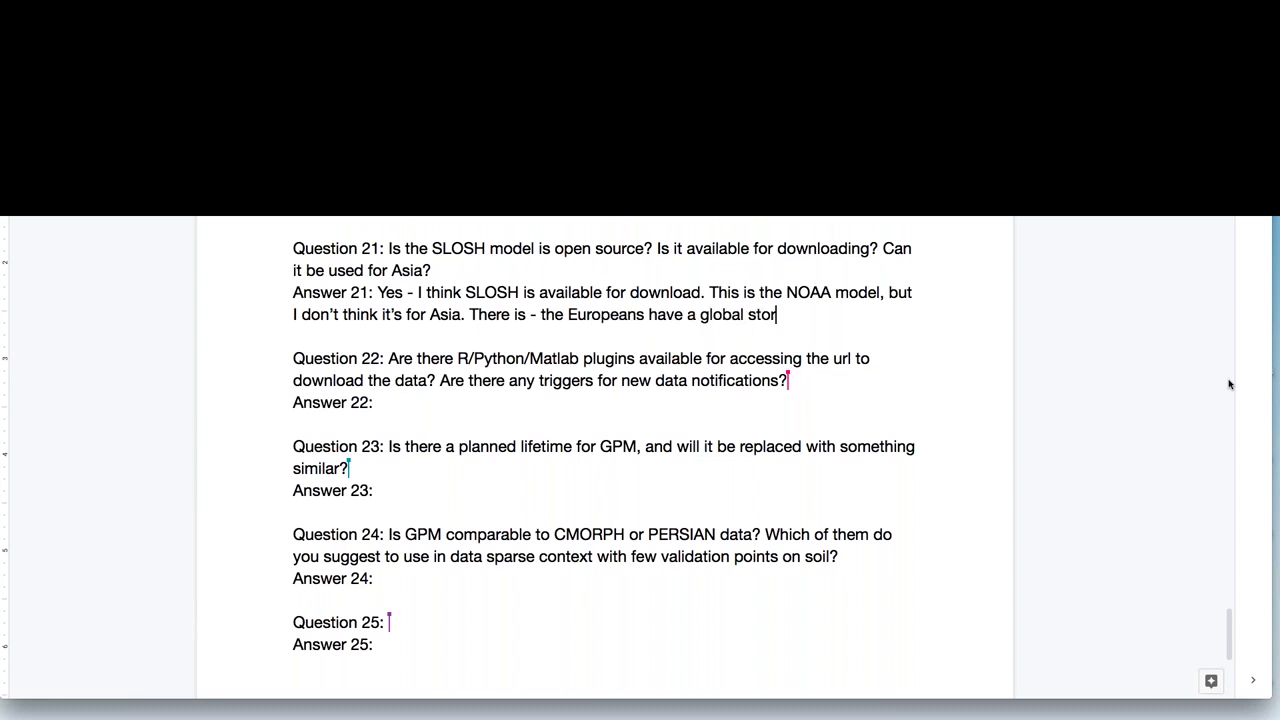
type("m surge model, and I ")
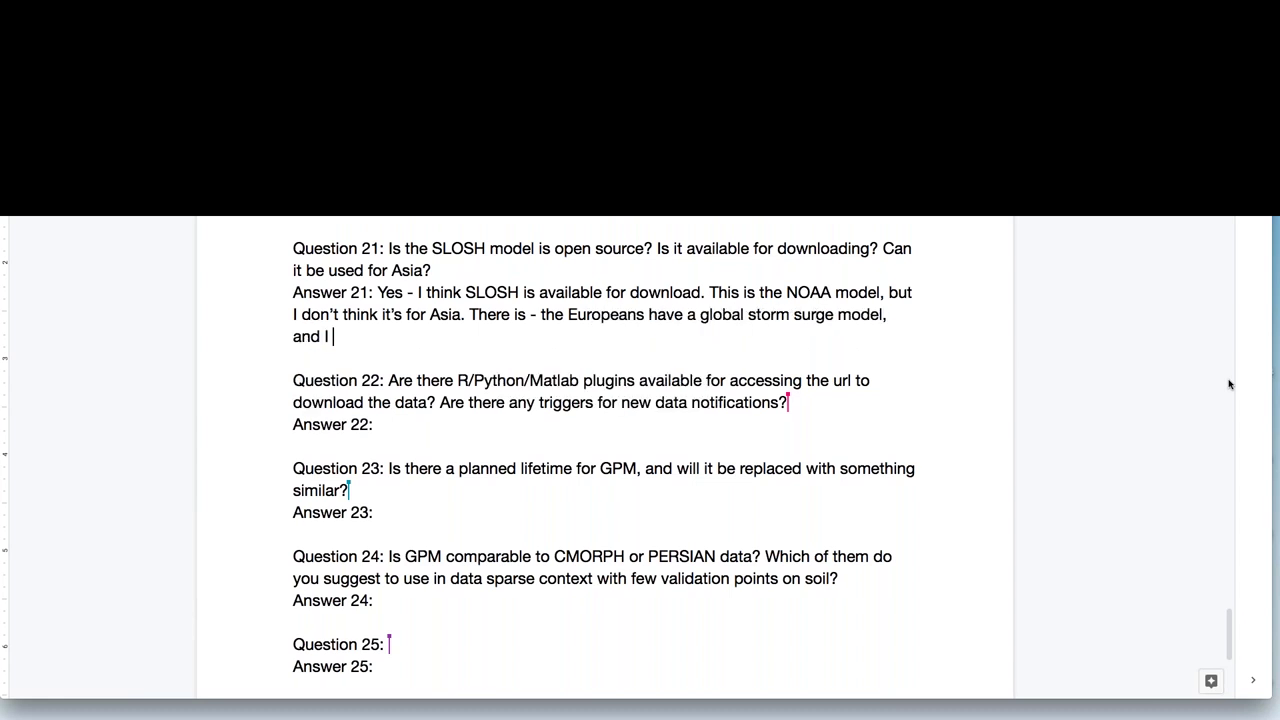
Extend Answer 21's storm surge sentence with "think you can get more information from the JRC Storm Surge Calculation System website".
type("think you can get more informa")
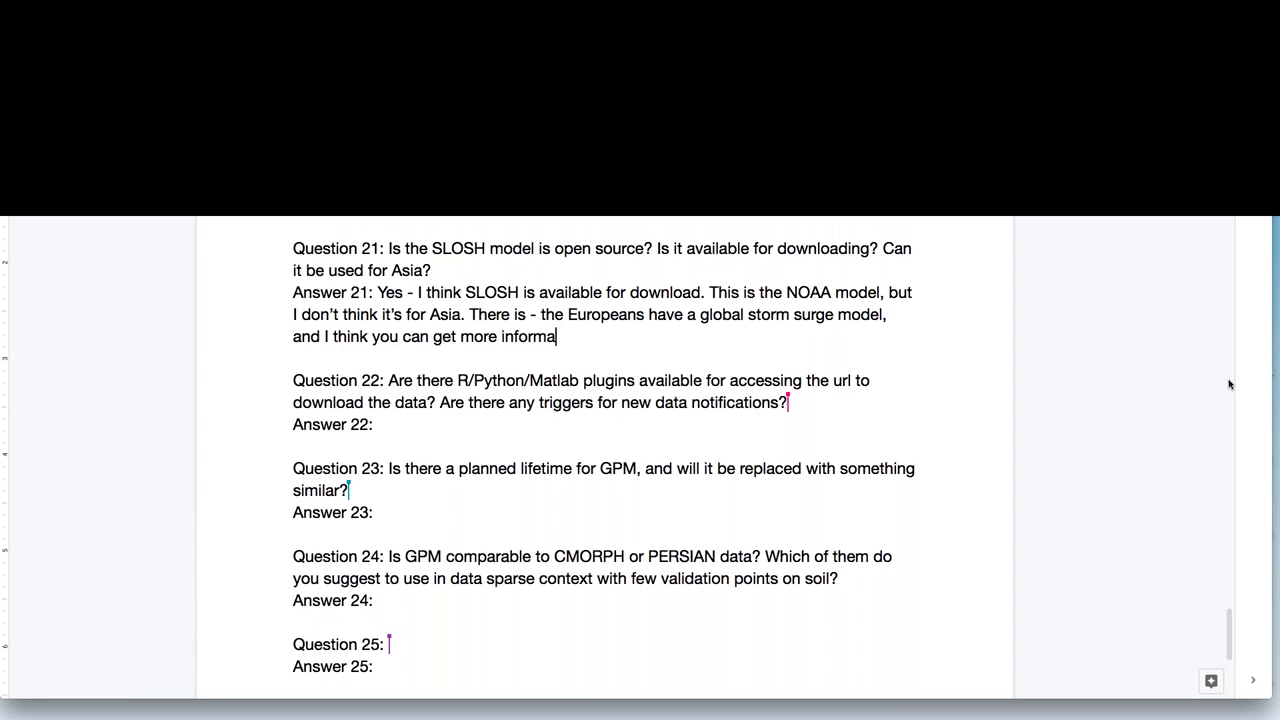
type("tion from the JRC Sto")
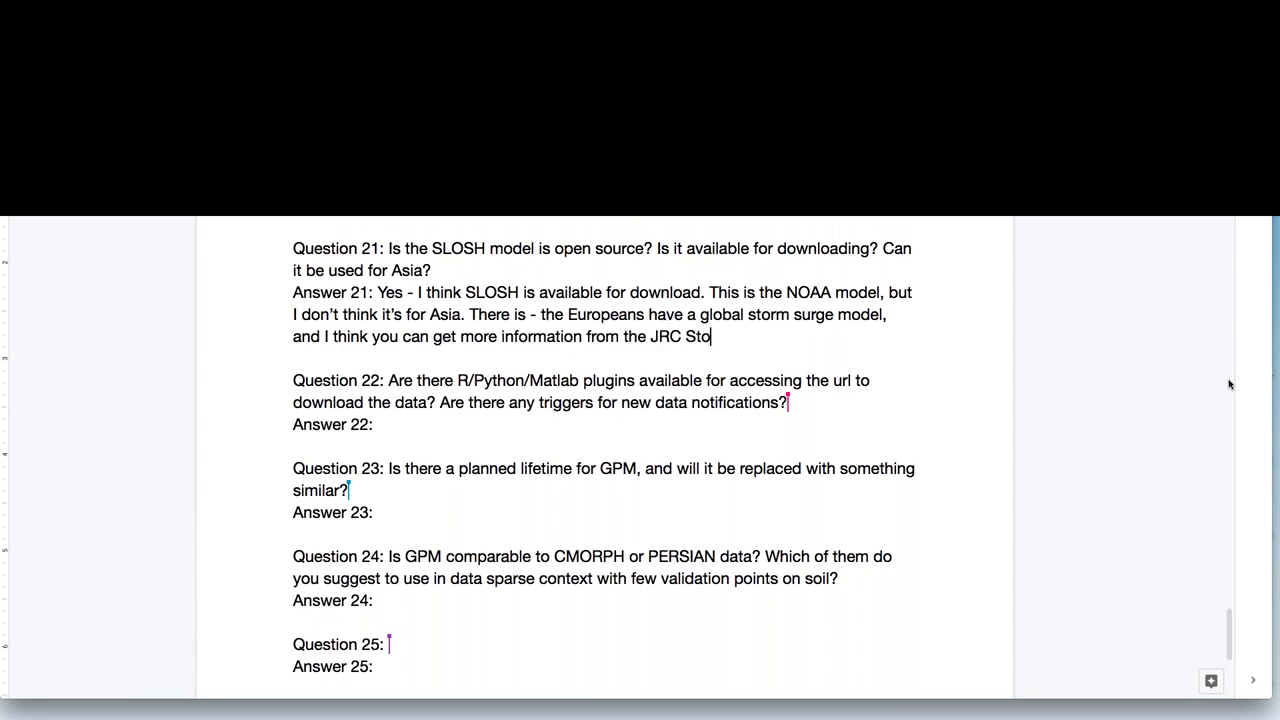
type("rm Surge Calcua")
key("BackSpace")
key("BackSpace")
type("ulation System website")
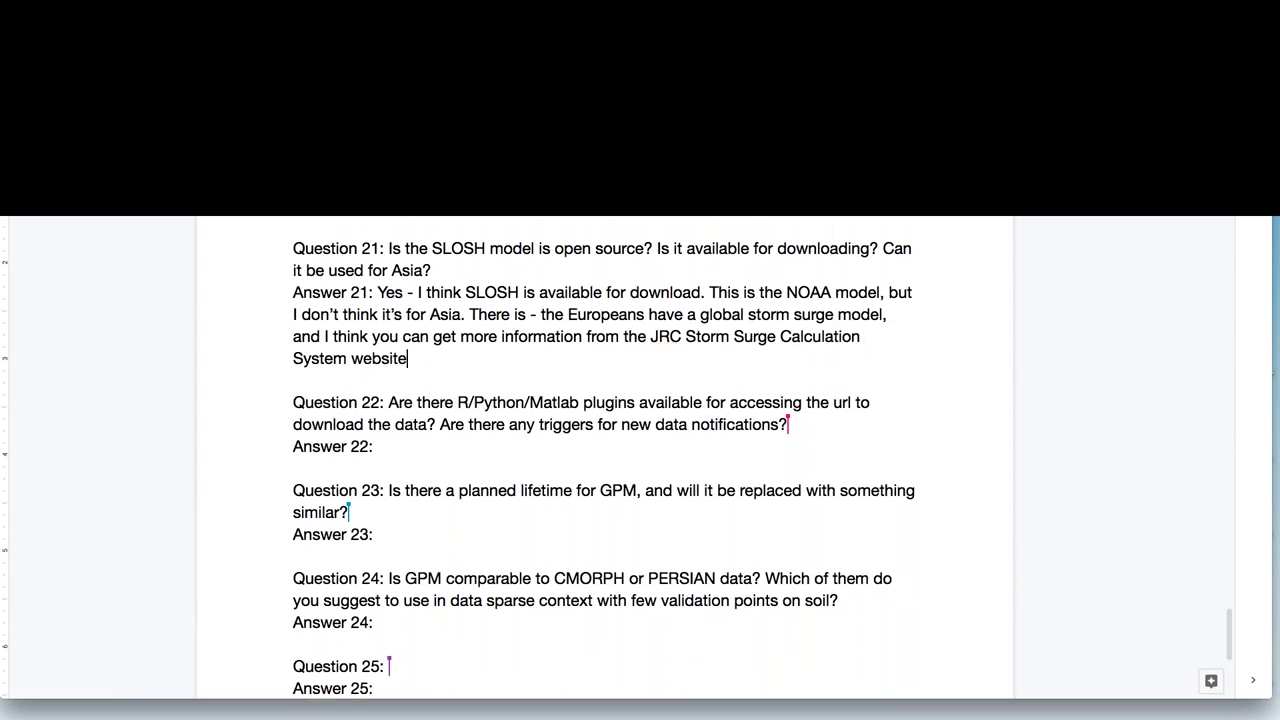
type(":")
key("Return")
type("https://ec.europa.eu/jrc/en/publication/jrc-storm-surge-calculation-system")
Fill in Answer 22: "I don't think so - I don't think those plugins are there on the sites that we showed.".
left_click(943, 424)
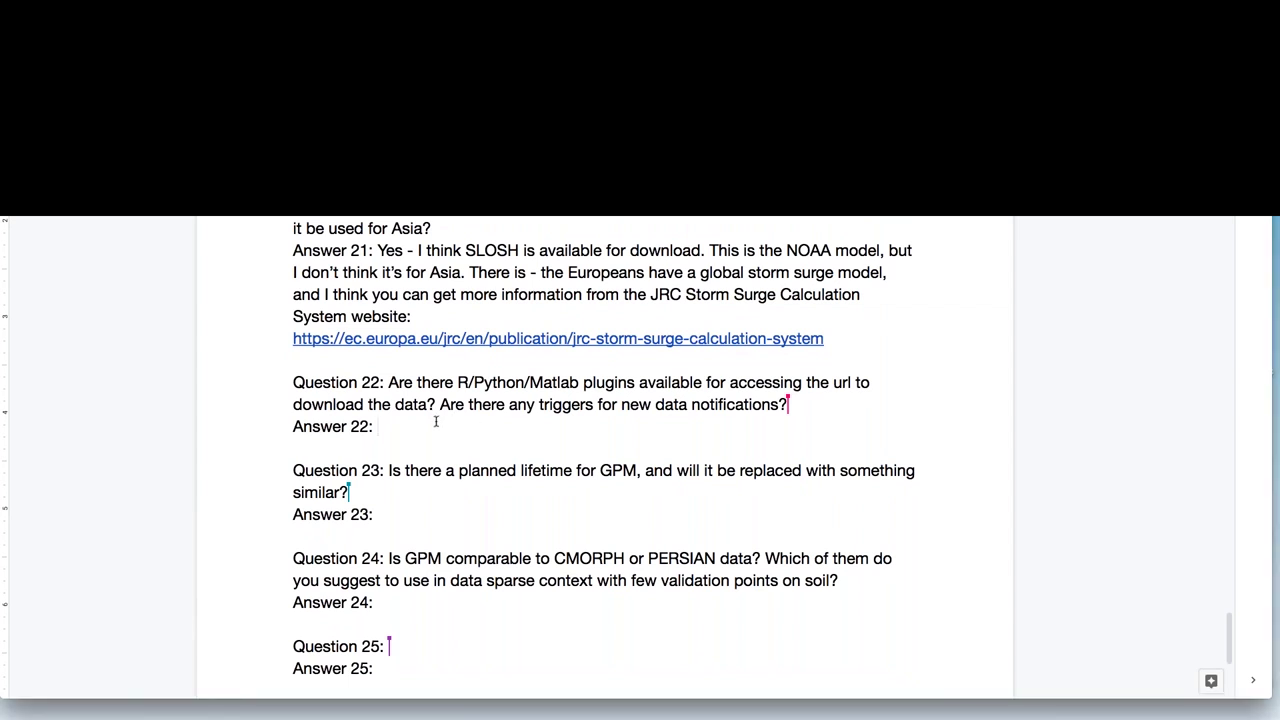
type("I don't think so - ")
type("I don")
type("'t think those pl")
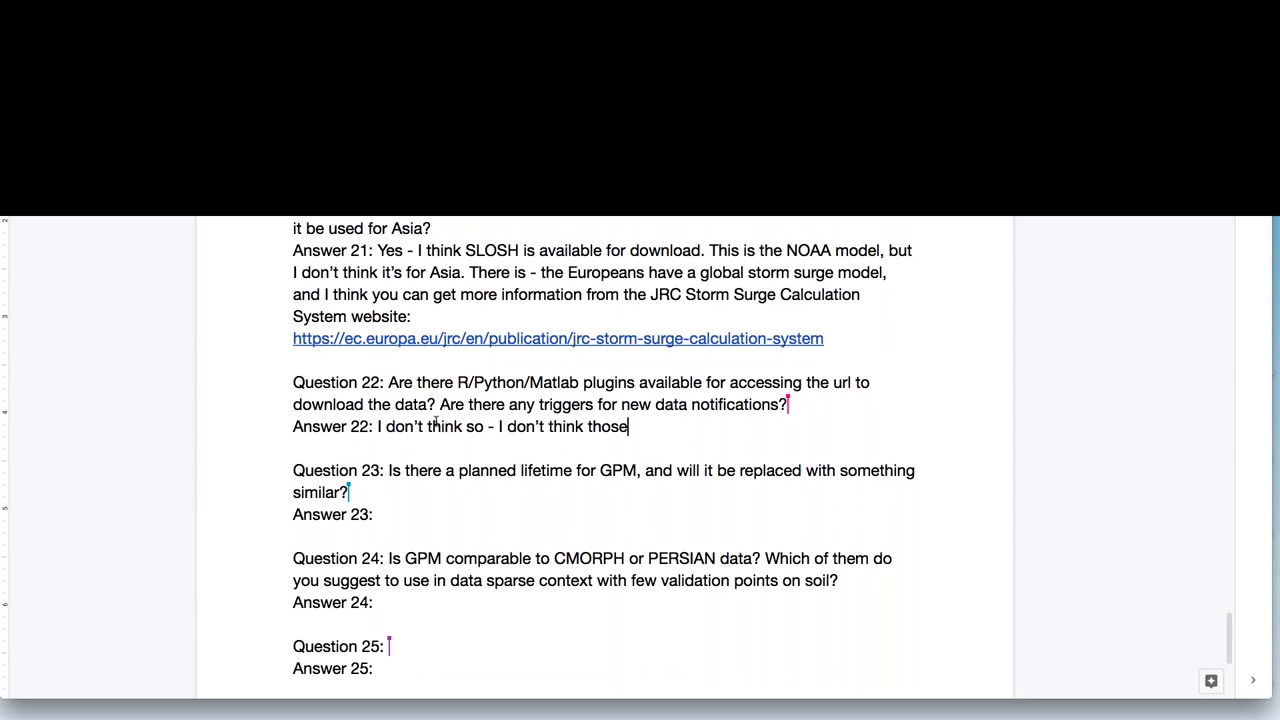
type("ugins are there on")
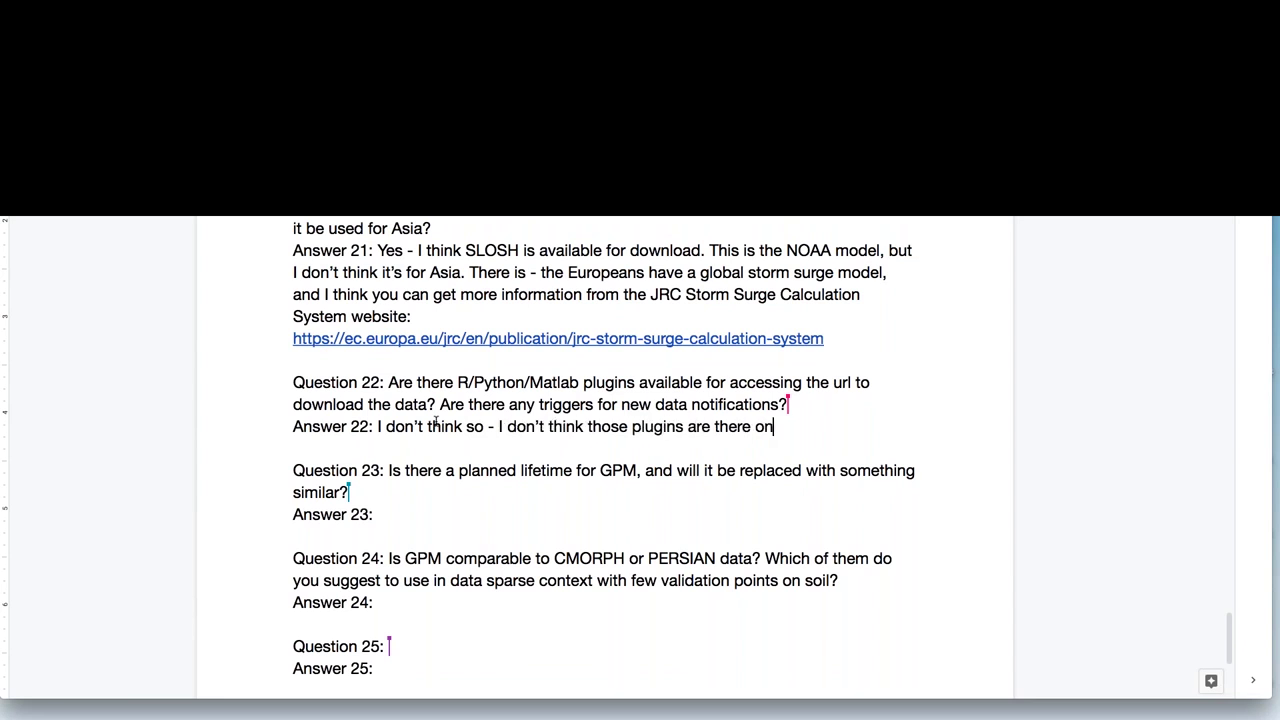
type(" the sites that we sh")
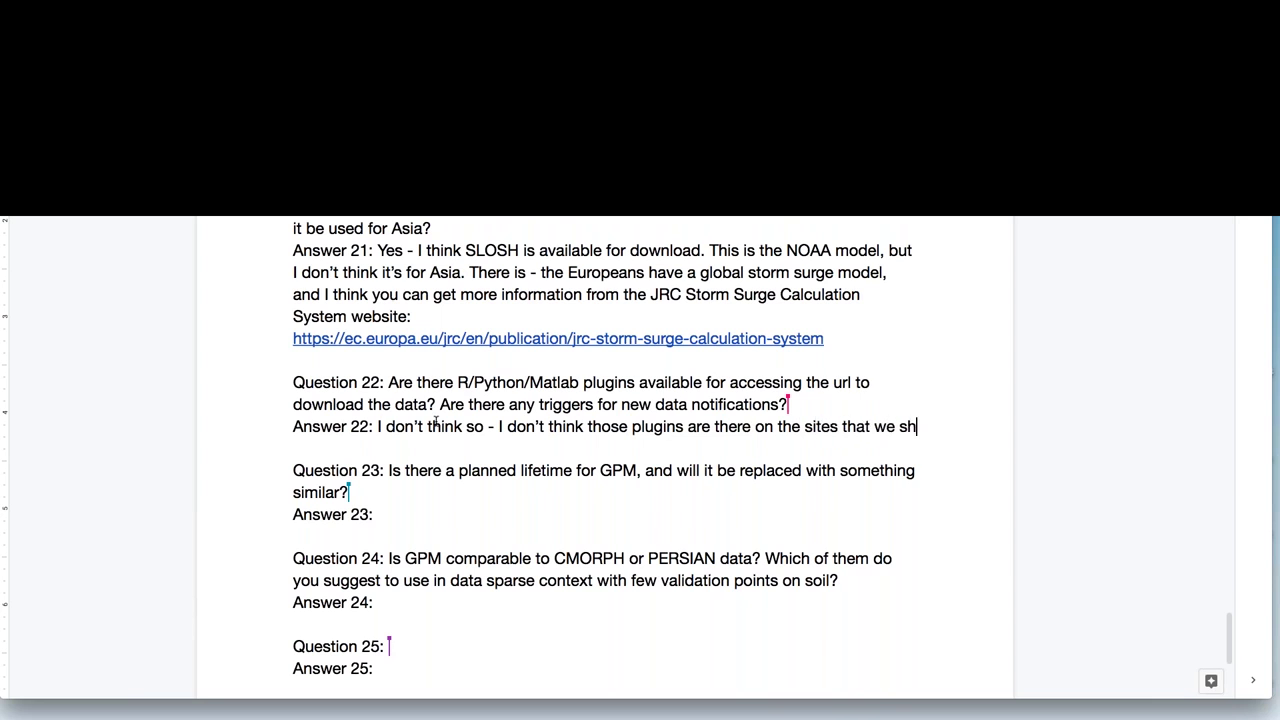
type("owed. For a data trigg")
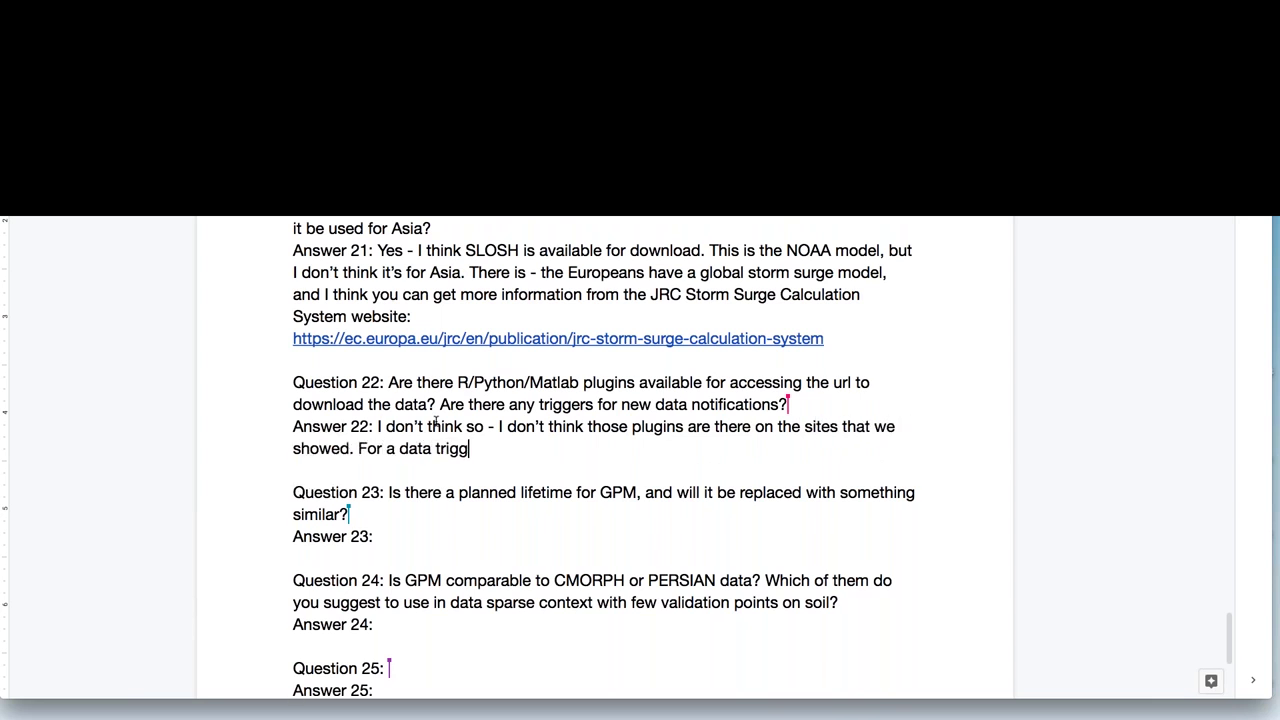
Continue Answer 22: "For a data trigger, you may have to write a script by yourself, but I can give you a contact that you can check with -".
type("er, you may have to write")
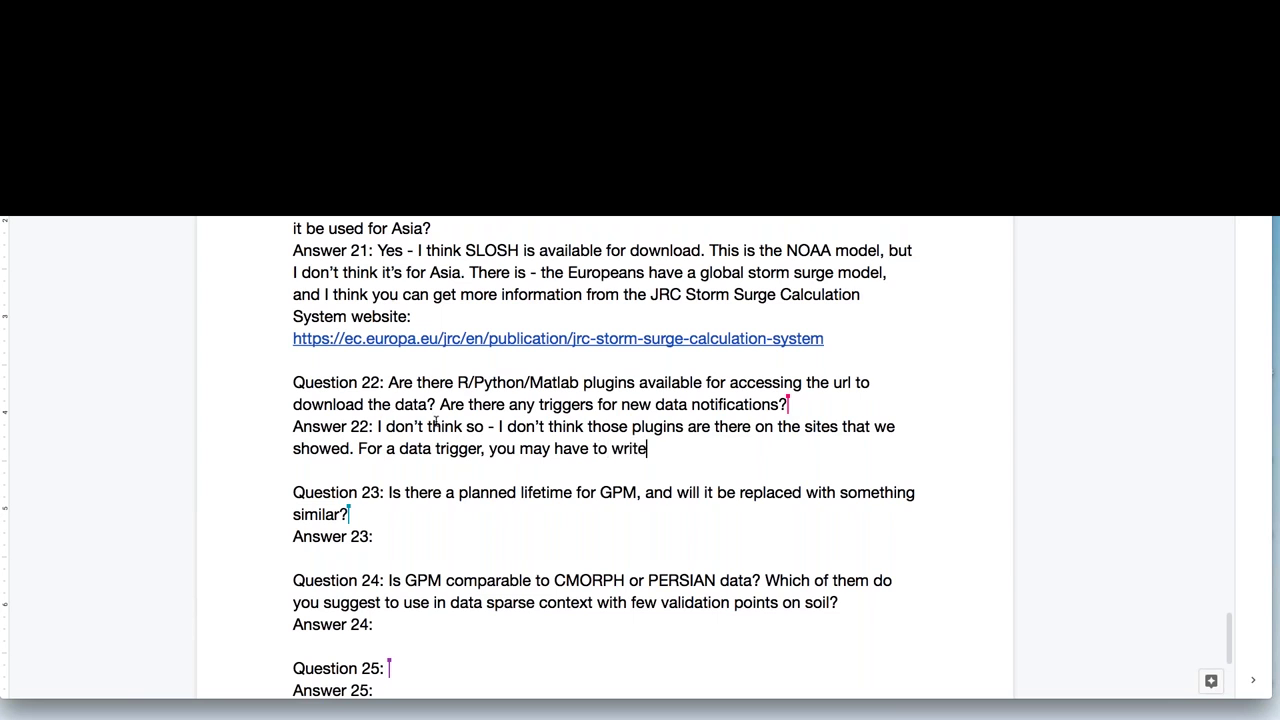
type(" a script by yourself, b")
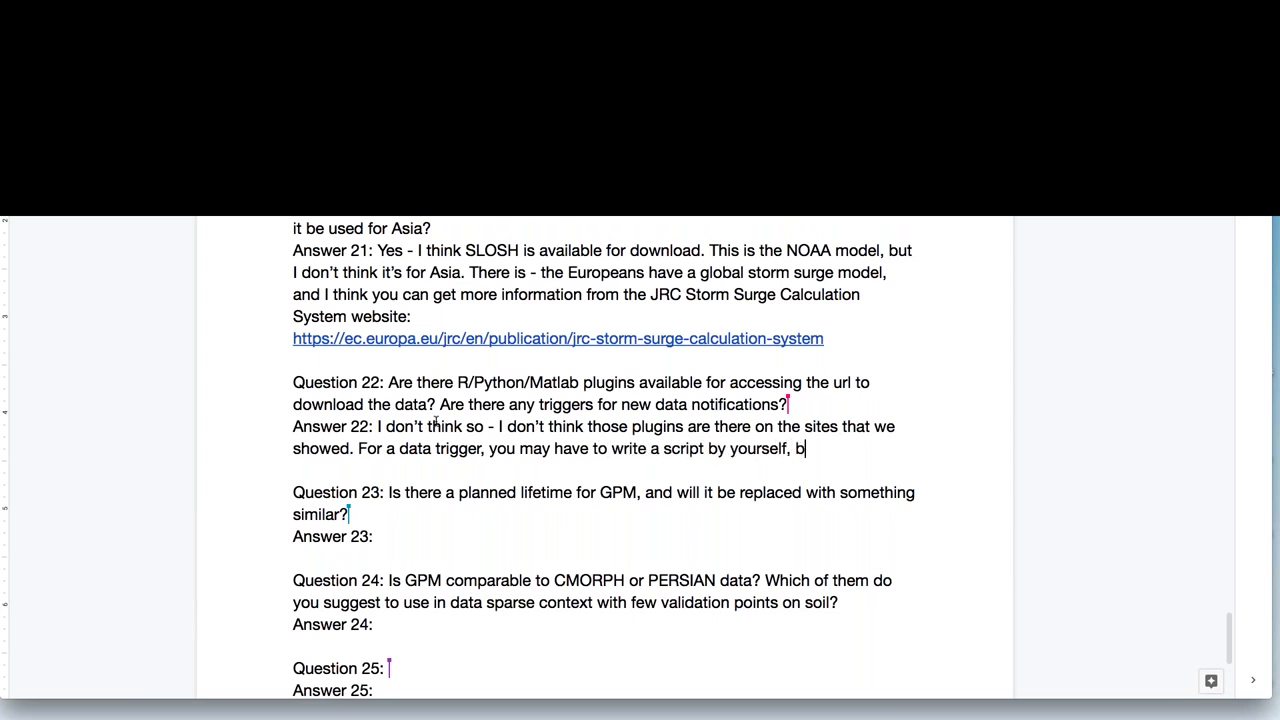
type("ut I can give you a conta")
type("ct that you can check with -")
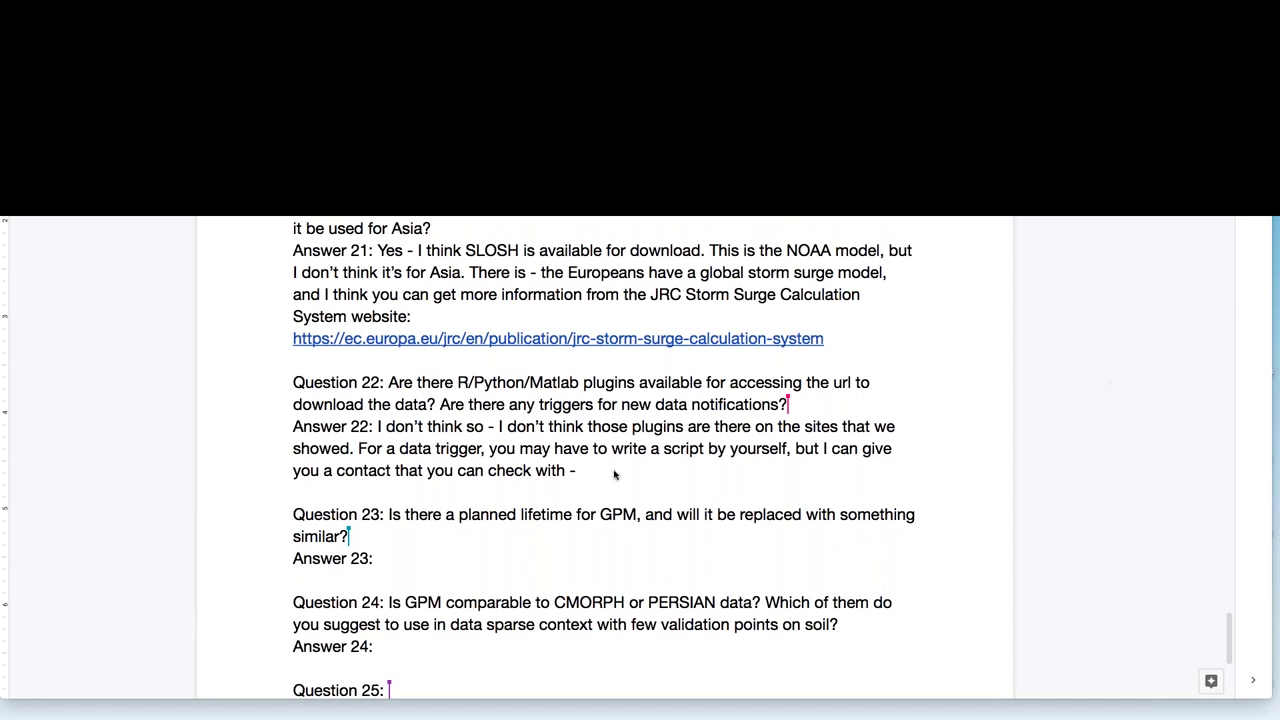
Extend Answer 22 with "this is strictly for precipitation data. For other data, I'm not sure.".
type("is is ")
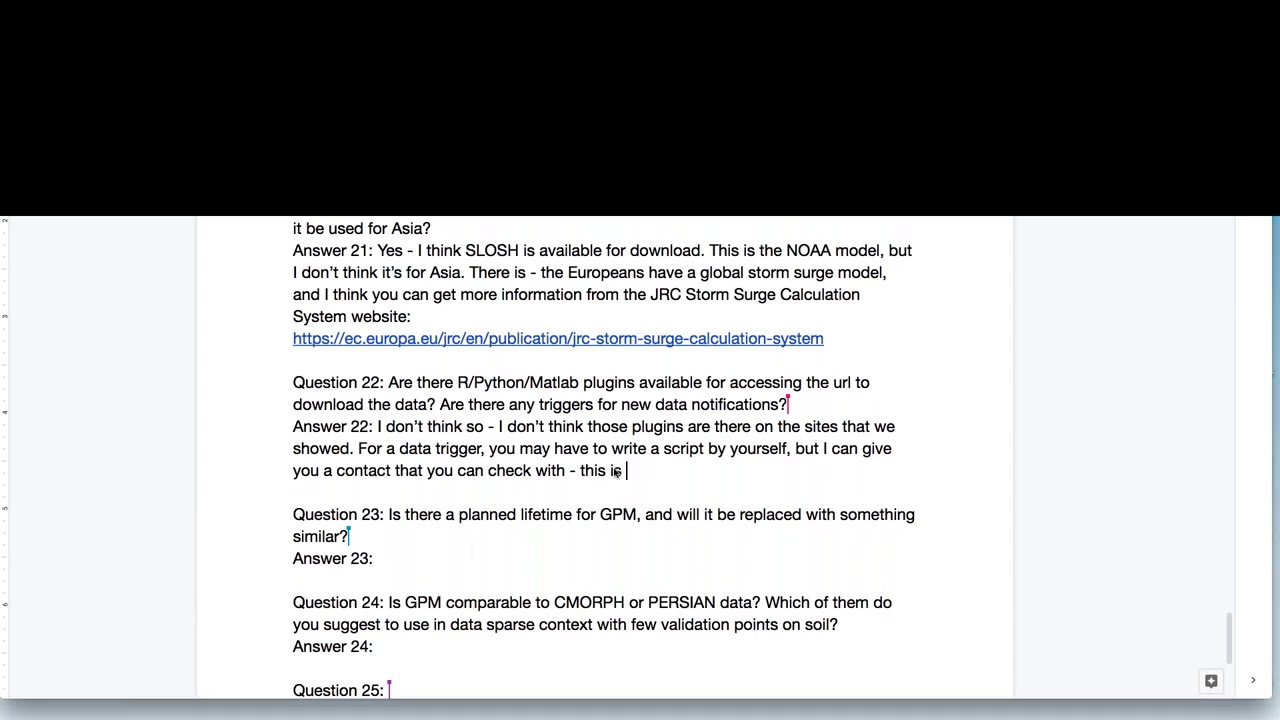
type("strictly for precipita")
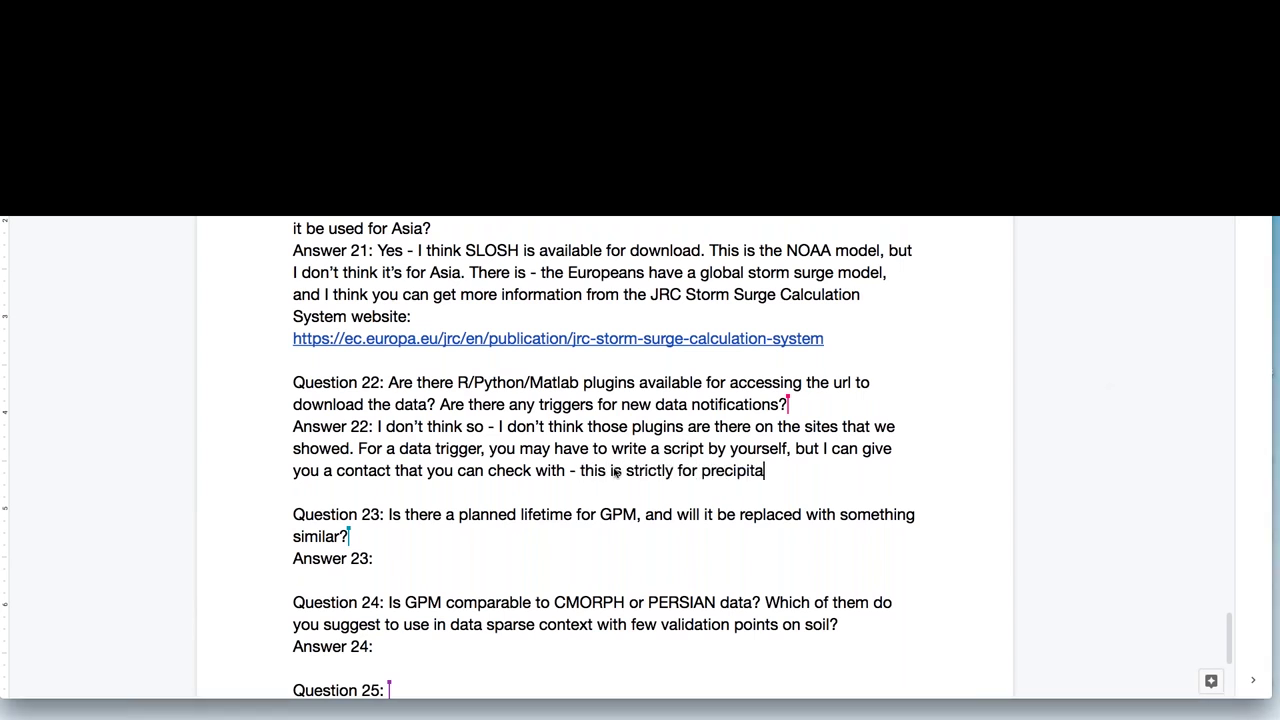
type("tion data. For other")
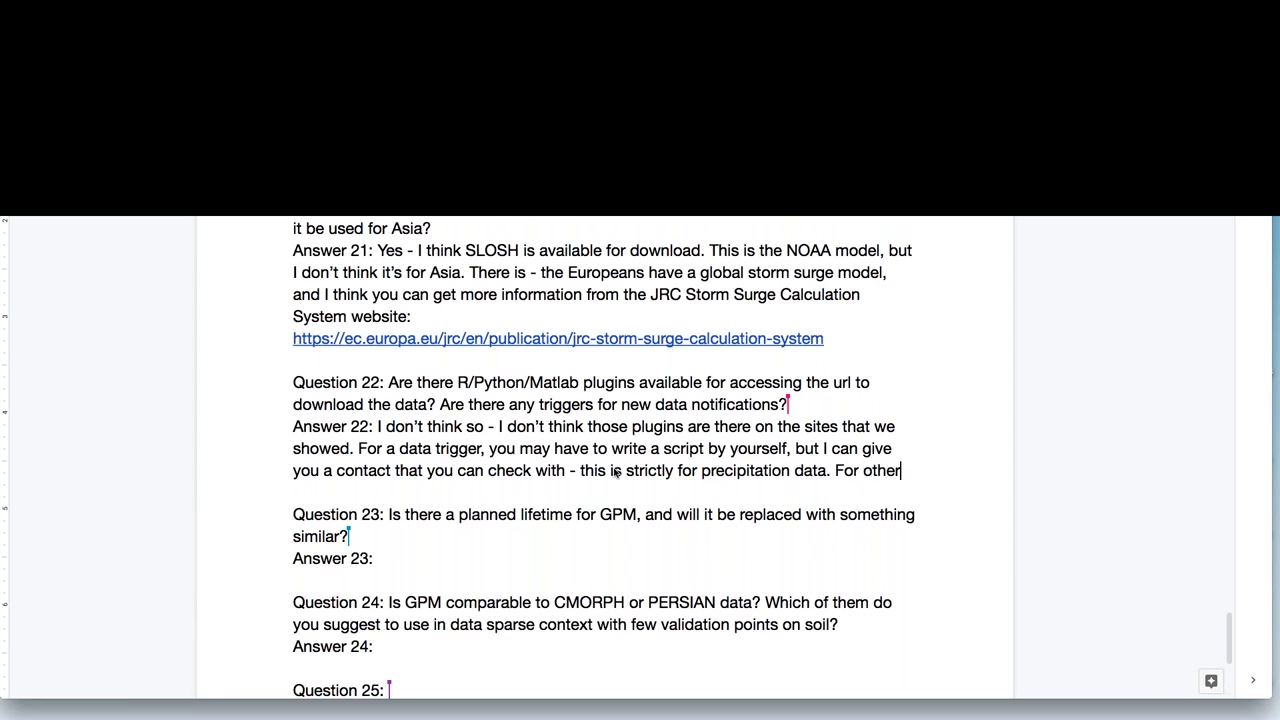
type(" data, I'm not sure.")
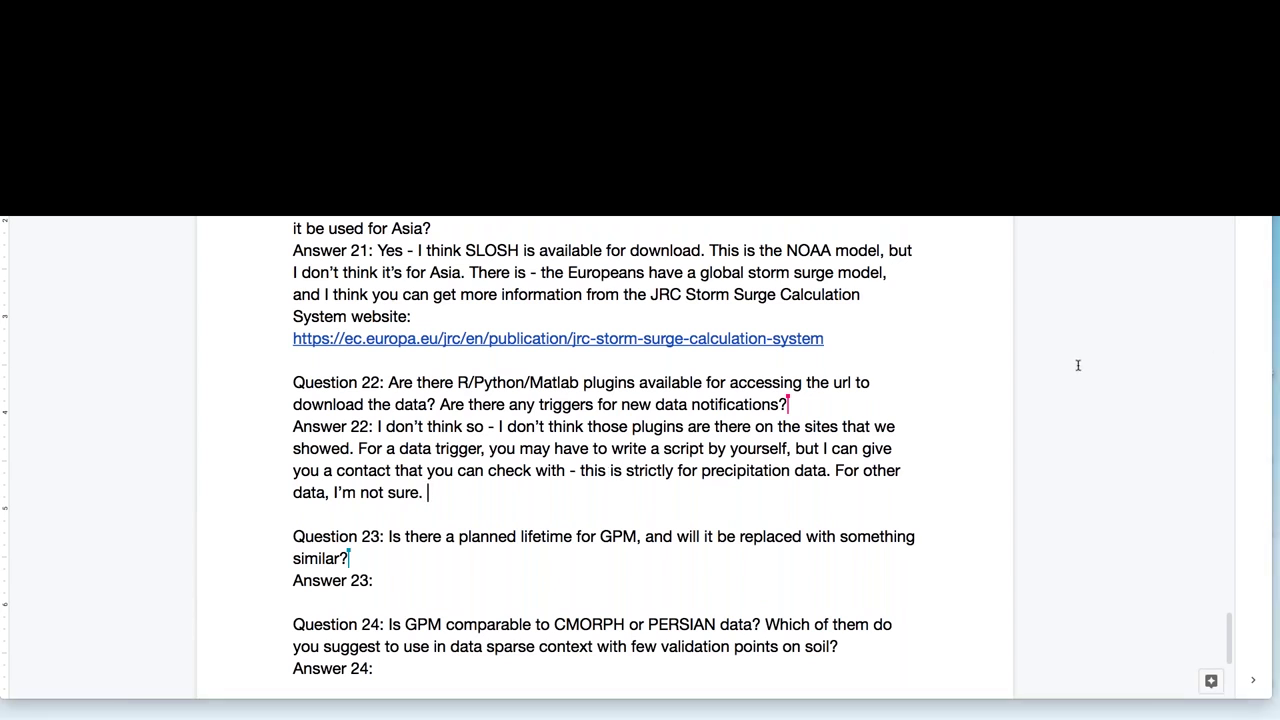
type("Here is the site:")
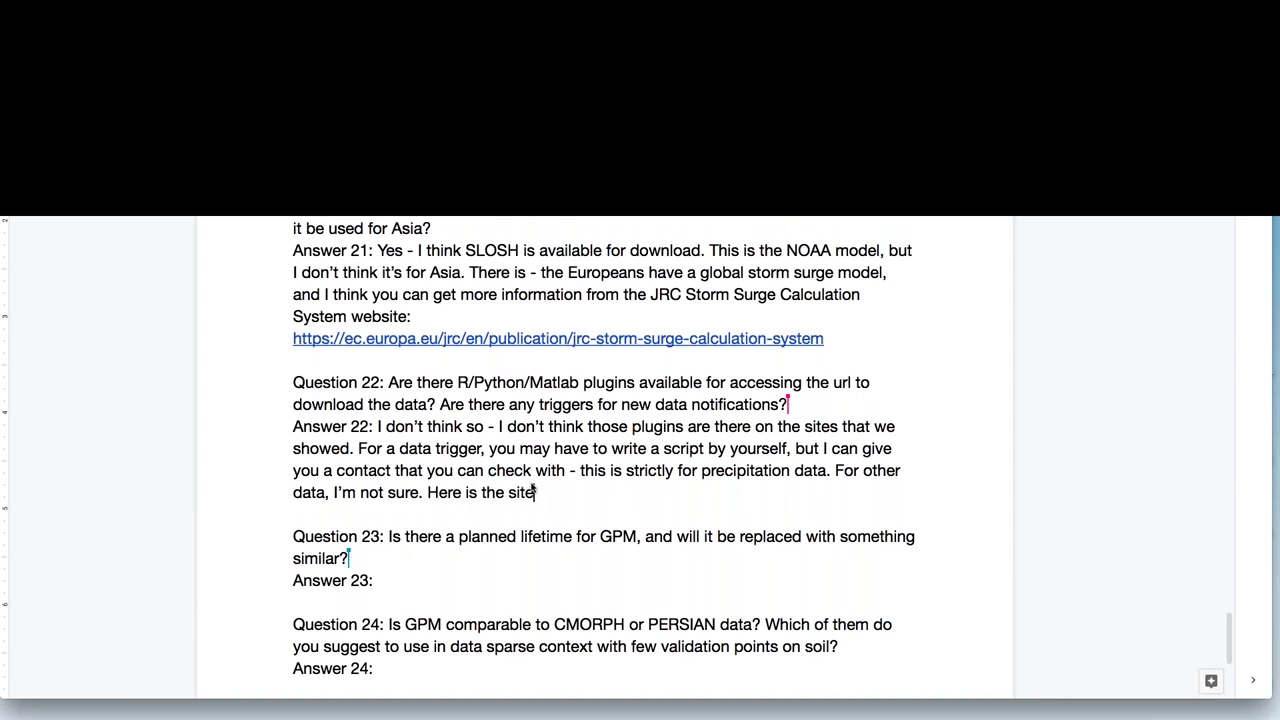
type("https://pps.gsfc.nasa.gov/")
type("you can conta")
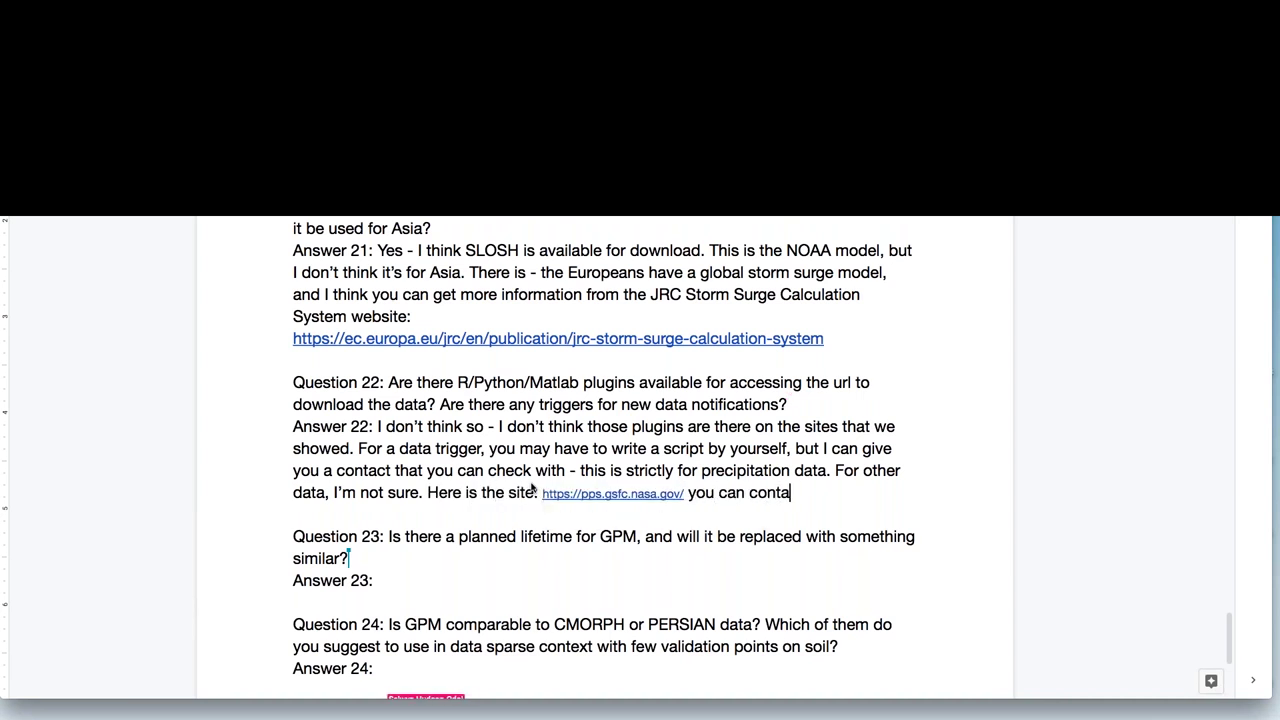
type("ct them through this website,")
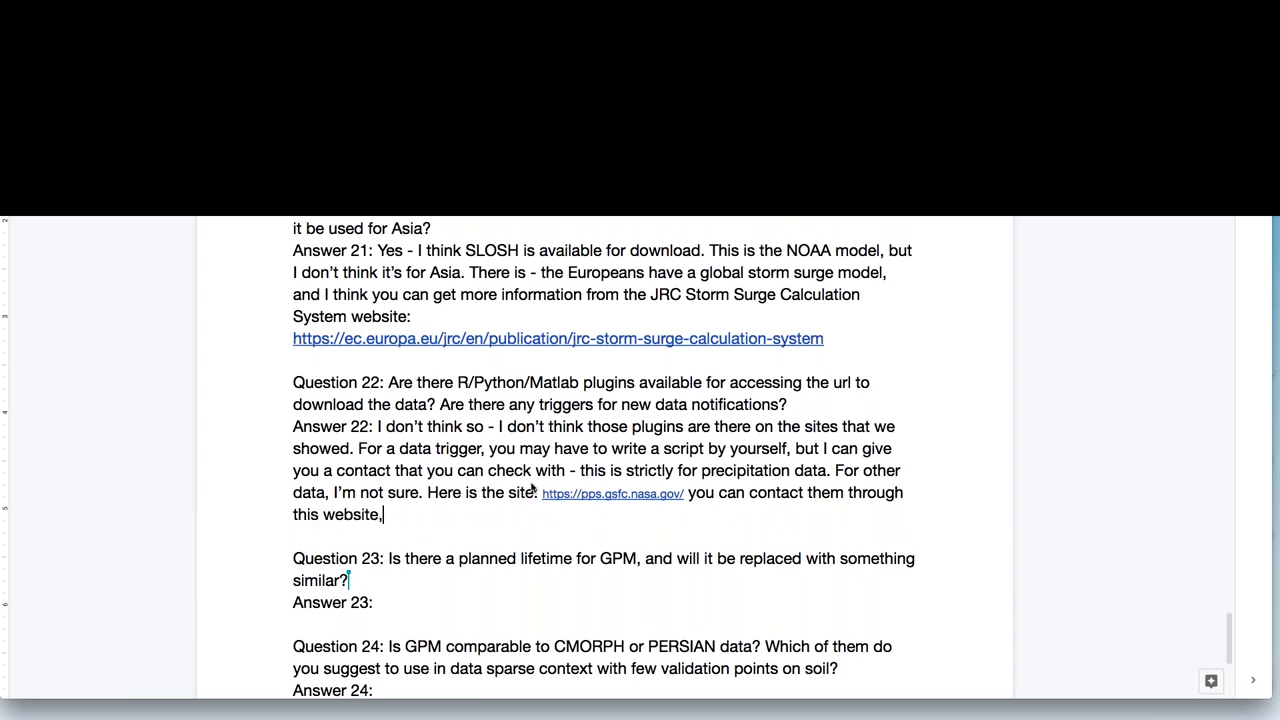
type(" and they might have some o")
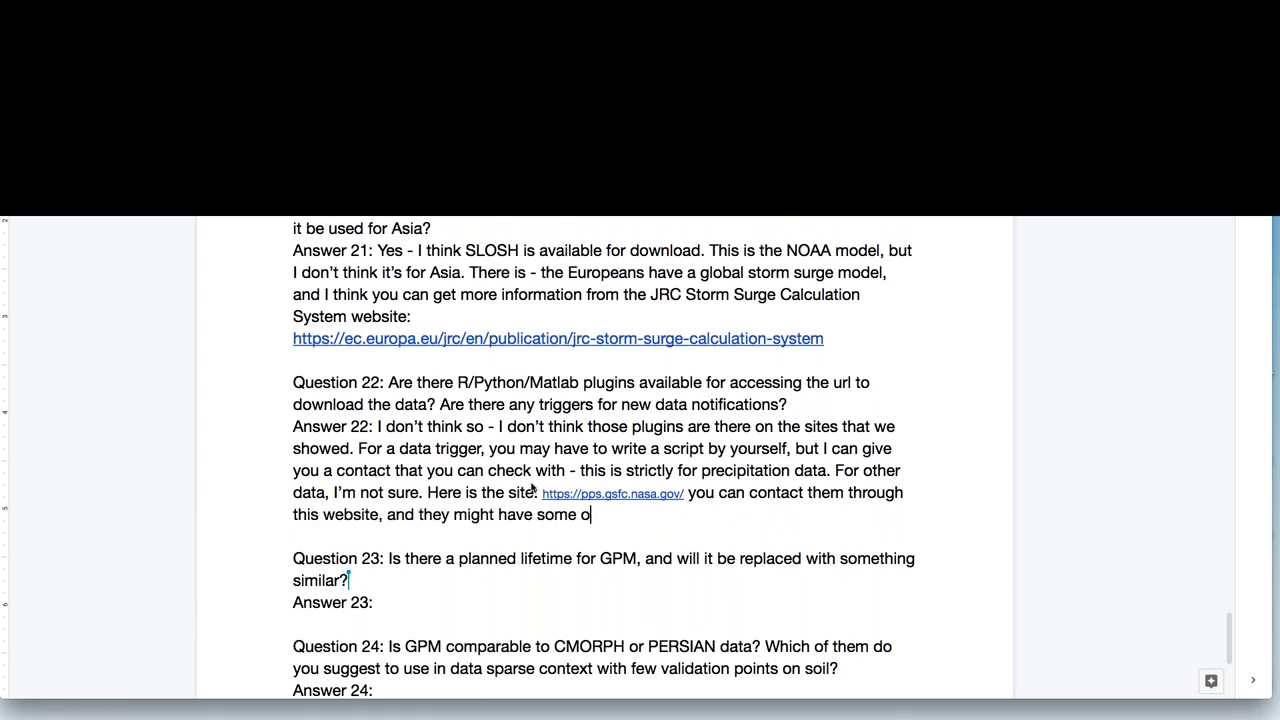
key("BackSpace")
type("information.")
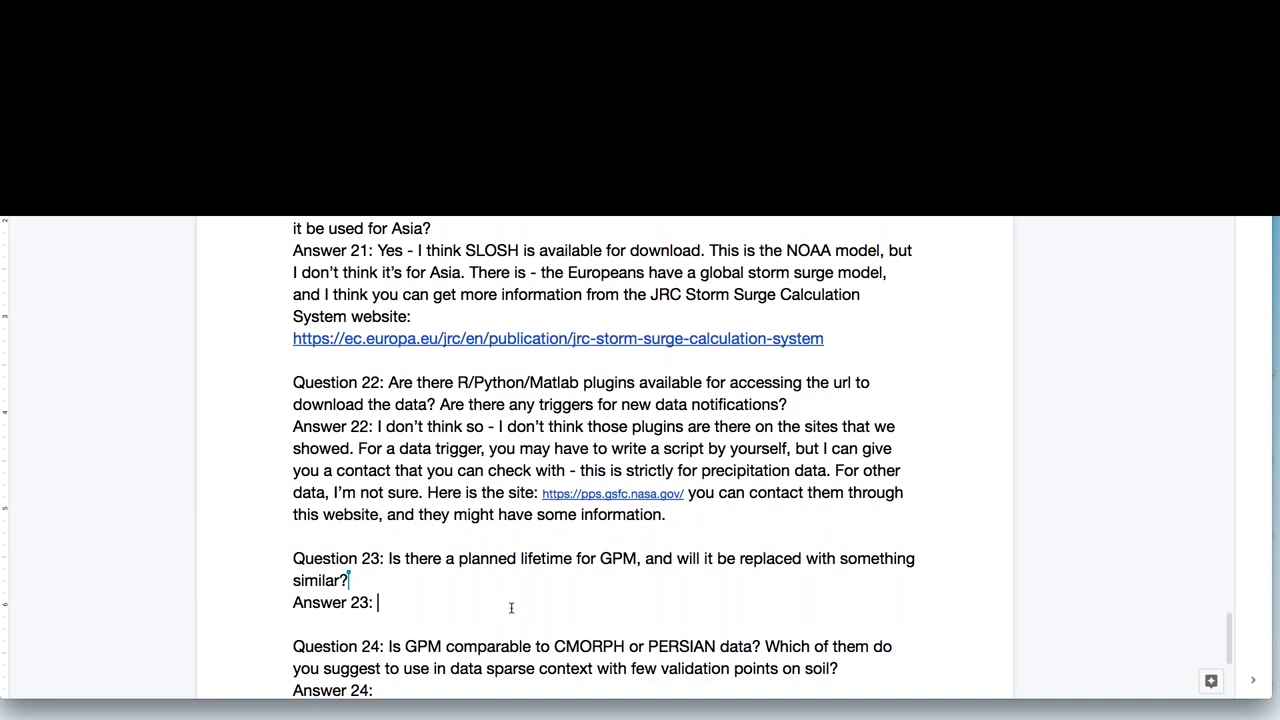
Start Answer 23: "Important question - GPM's lifetime was actually 3-5 years, so it's already been 4 years now,".
scroll(511, 607, "down", 5)
type("I")
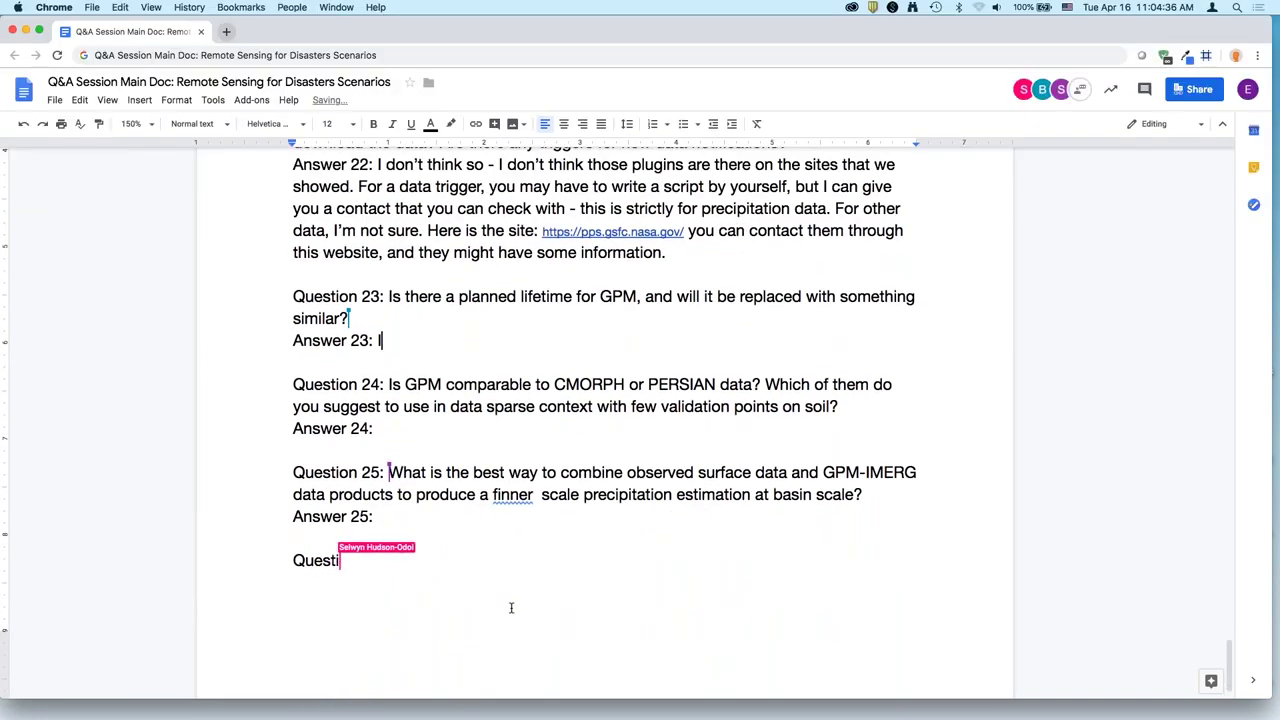
type("mportant question")
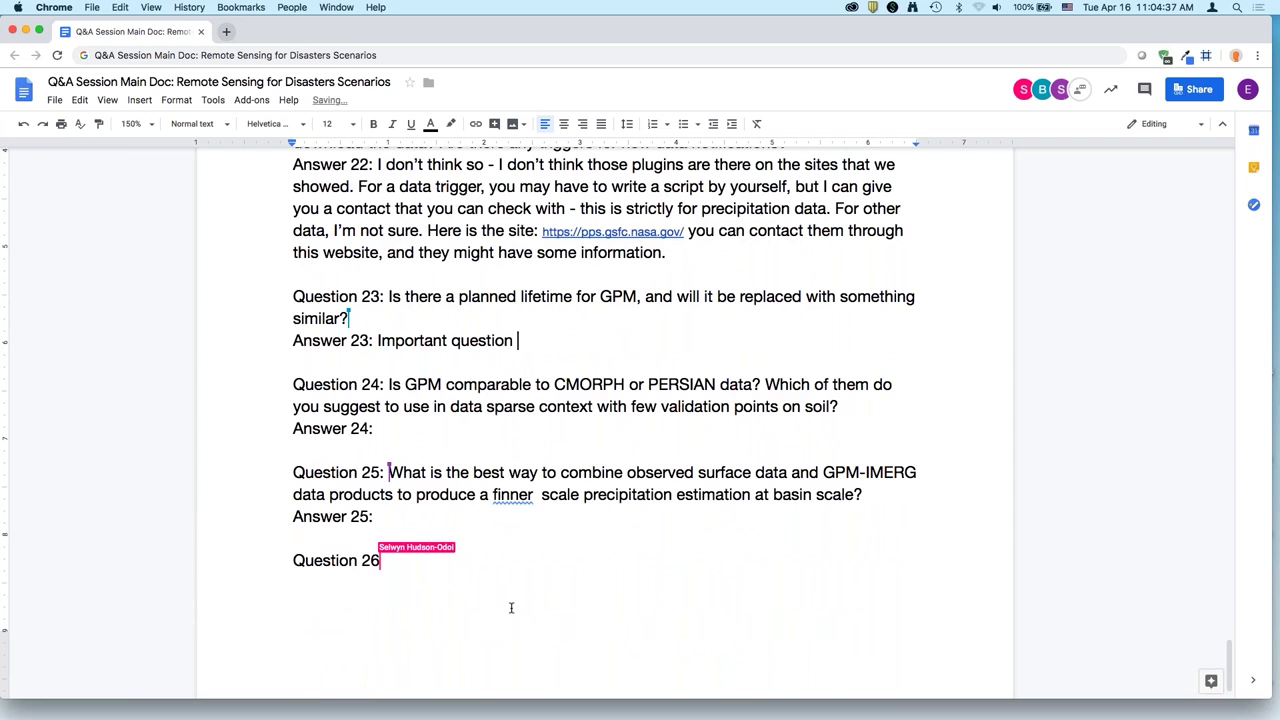
type(" - GPM's lifetime was actually 3-5 years (s")
key("BackSpace")
key("BackSpace")
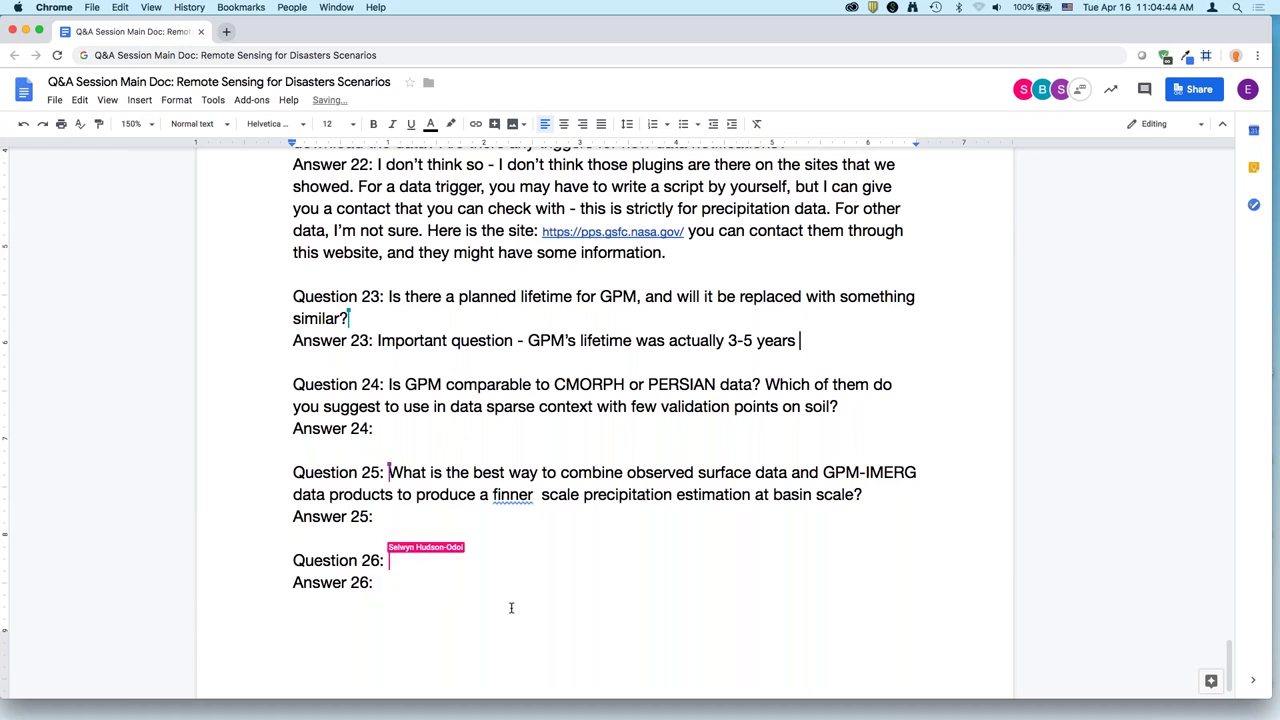
key("BackSpace")
type(", so it's already been ")
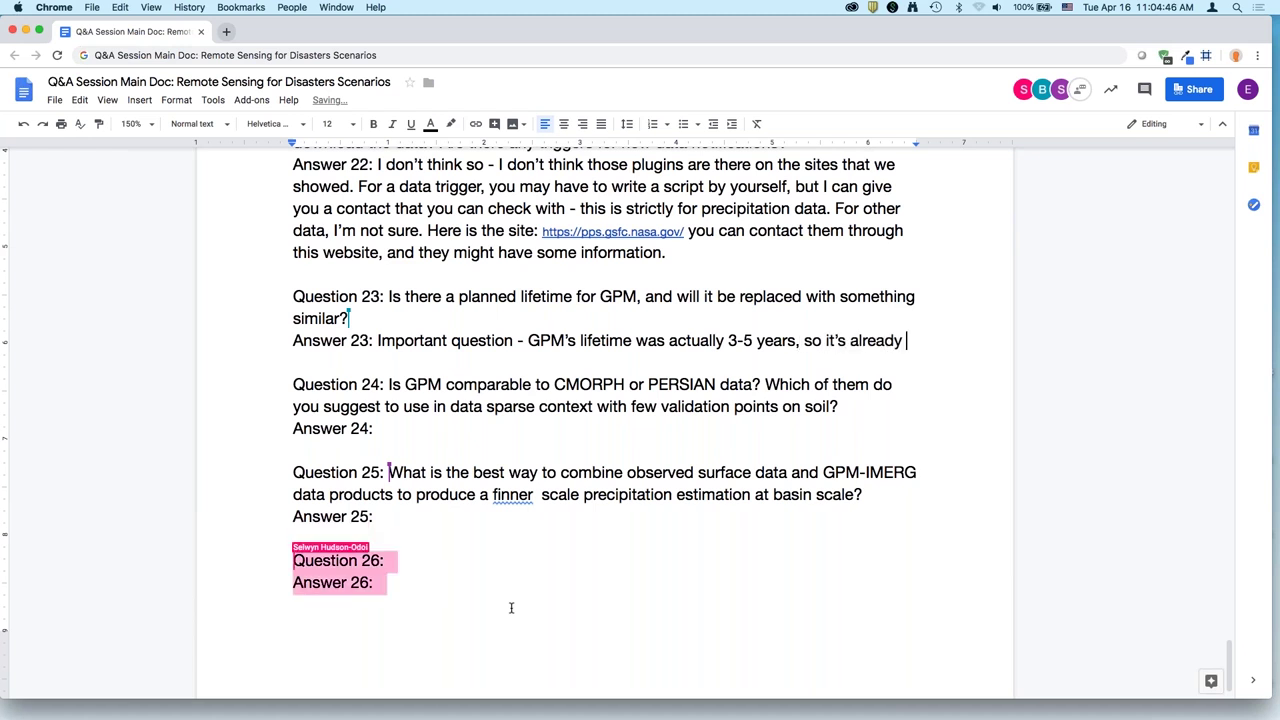
type("5")
key("BackSpace")
type("4 years now,")
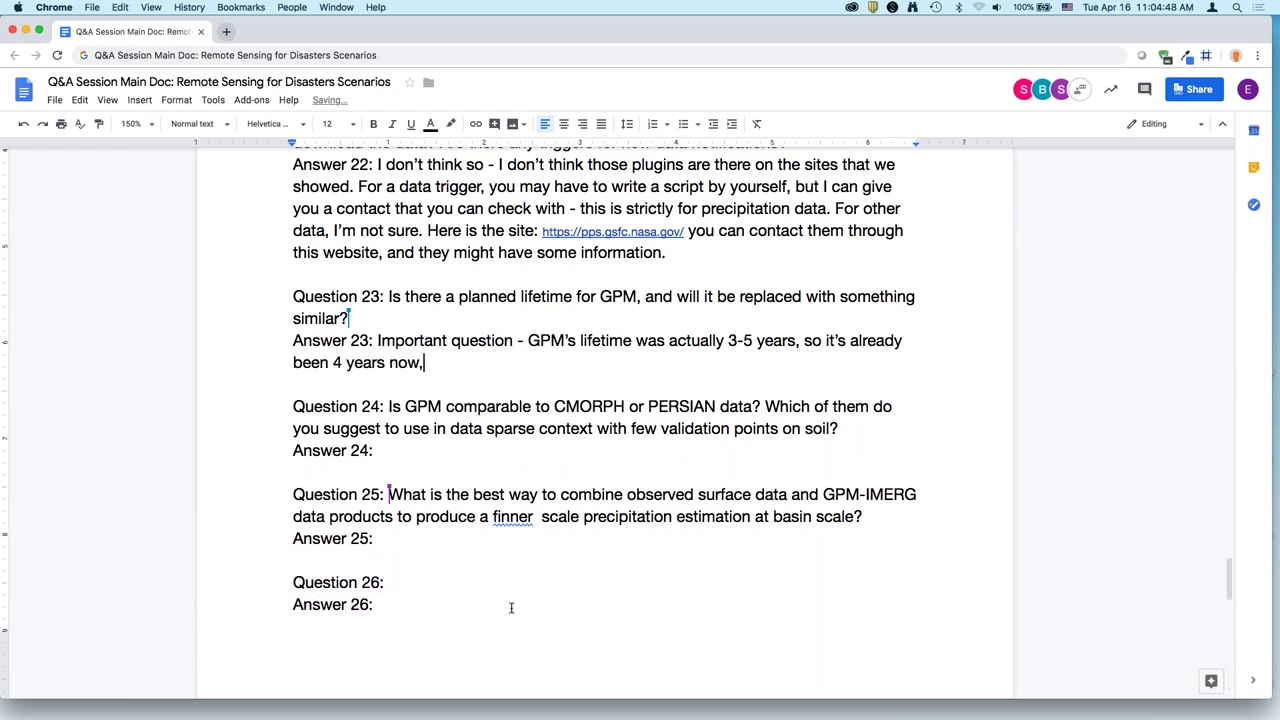
Continue Answer 23: "it's its 5th year. GPM is - there is a new mission that will follow GPM. Precipitation measurements from space will continue after GPM.".
type(" it's its 5th year. GPM is - there is a new ")
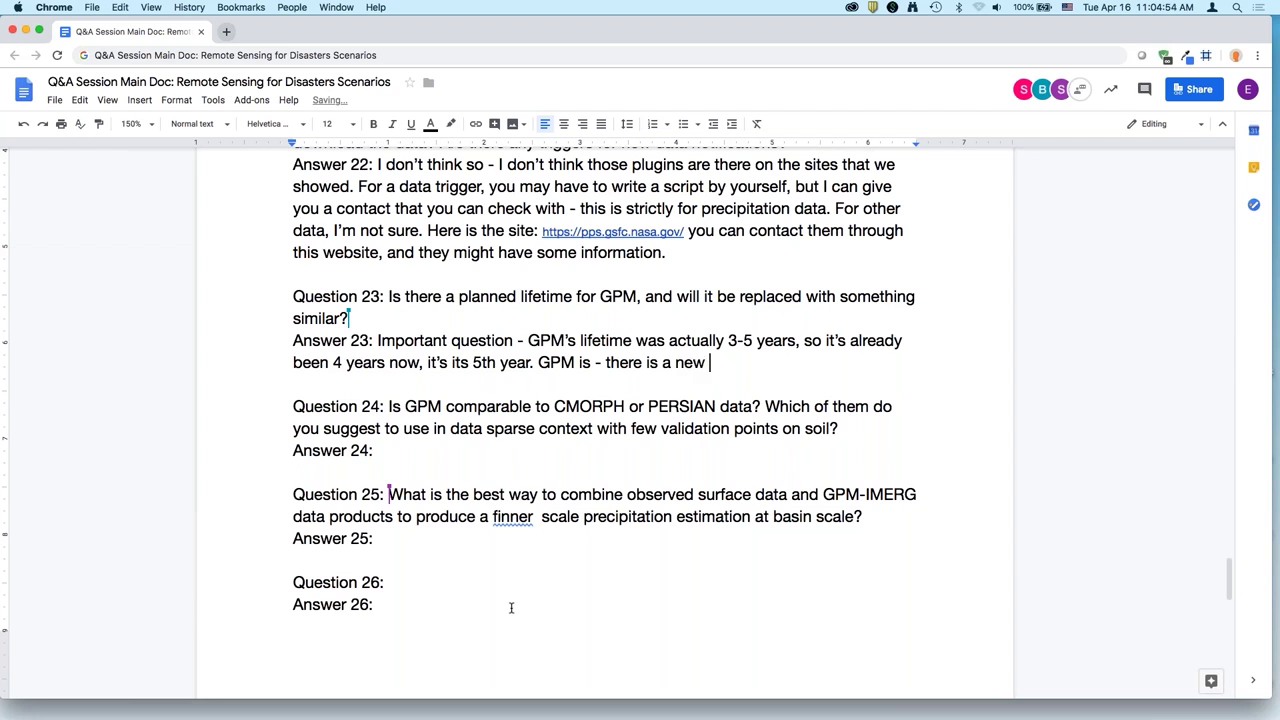
type("mission that will foll")
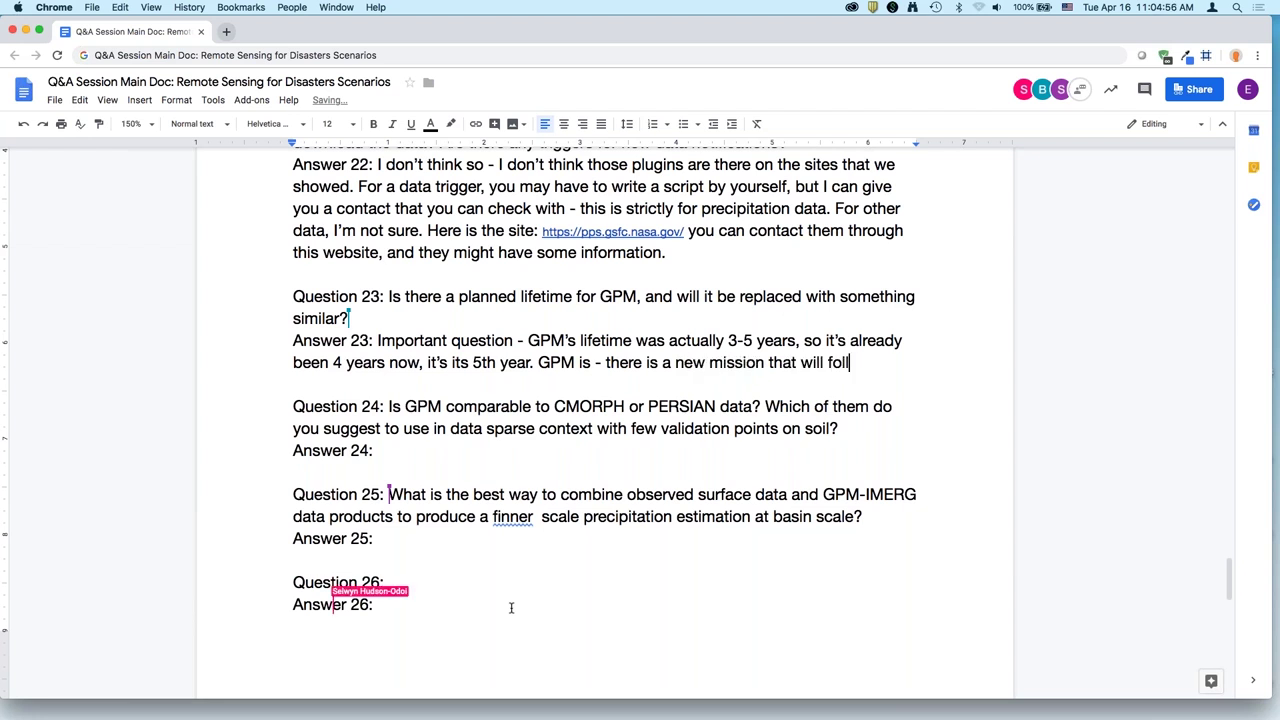
type("ow GPM.")
key("Return")
type("Pr")
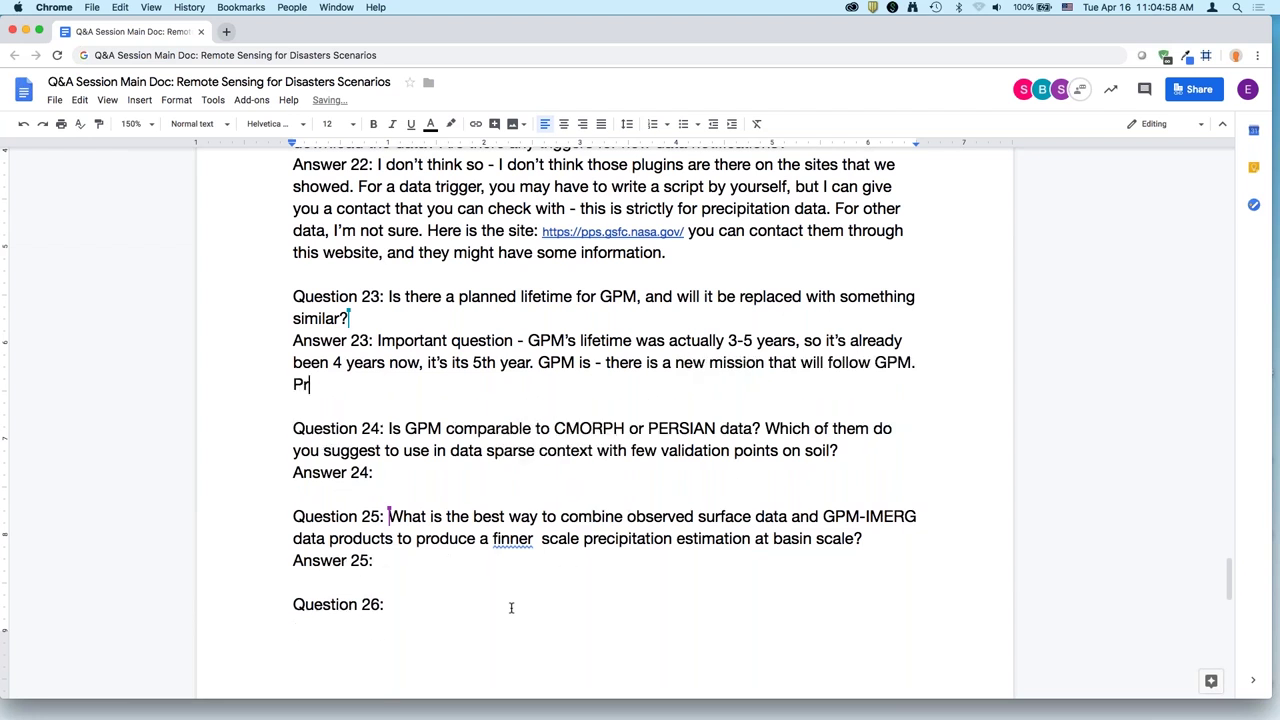
type("ecipitation me")
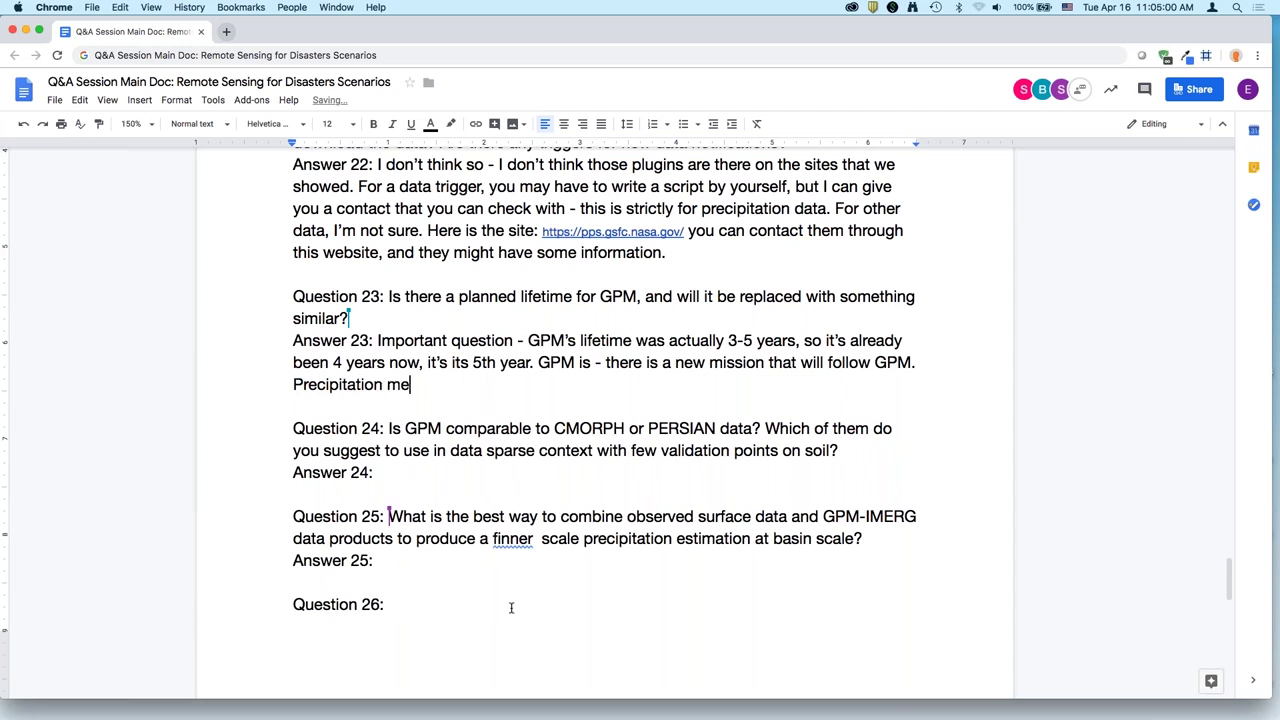
type("asurements from space will continue after GPM.")
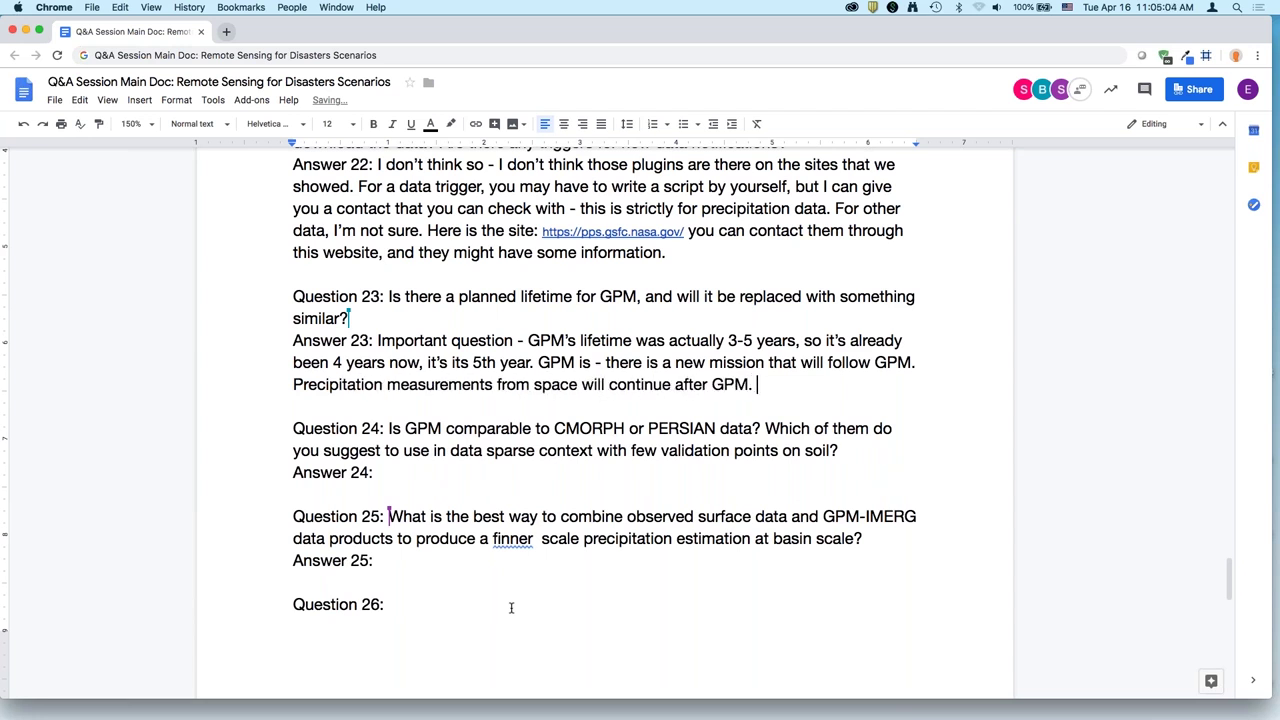
Correct "finner" to "finer" in Question 25 and remove the extra space before "scale".
left_click(549, 487)
left_click(548, 471)
scroll(546, 470, "down", 1)
scroll(546, 470, "down", 3)
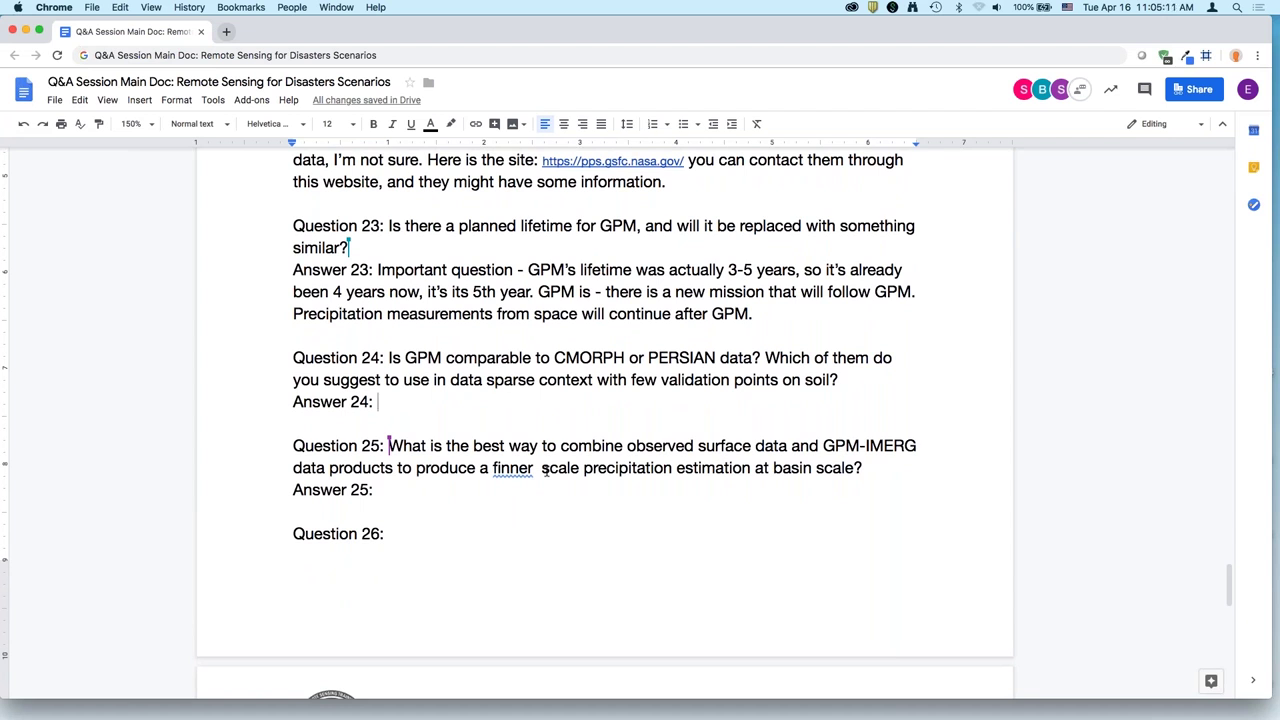
left_click(519, 468)
key("BackSpace")
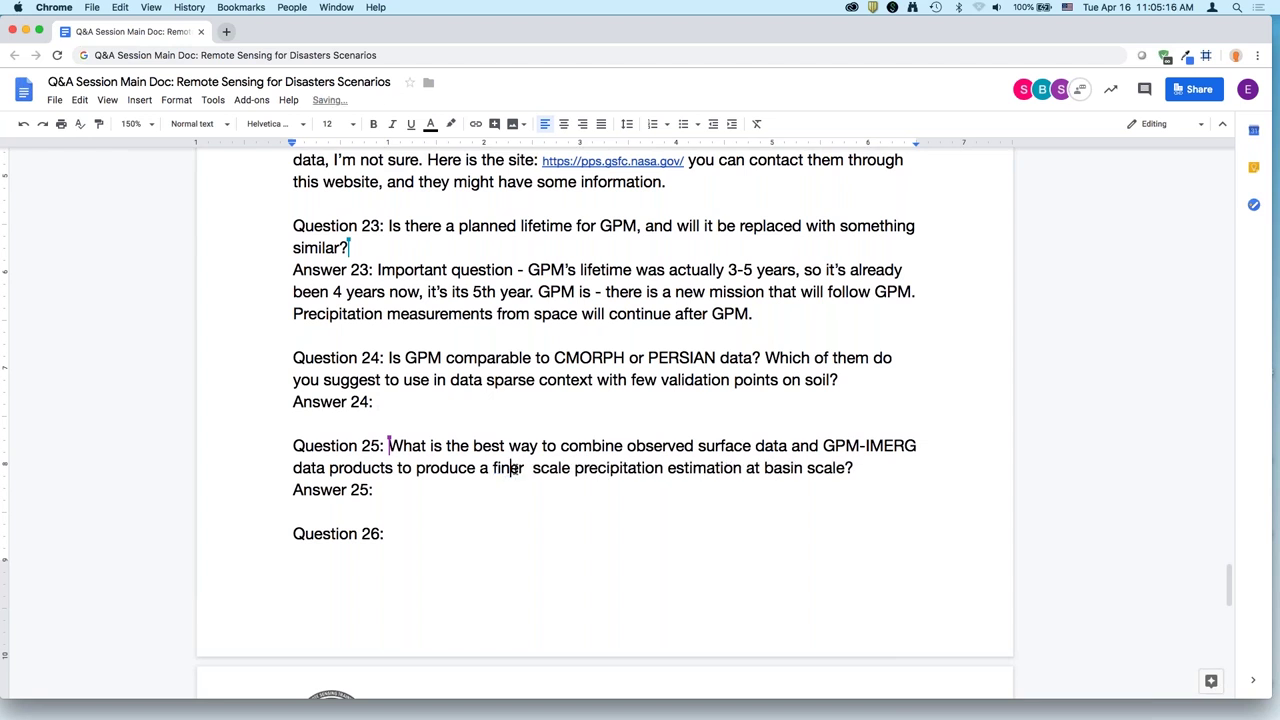
left_click(527, 468)
key("BackSpace")
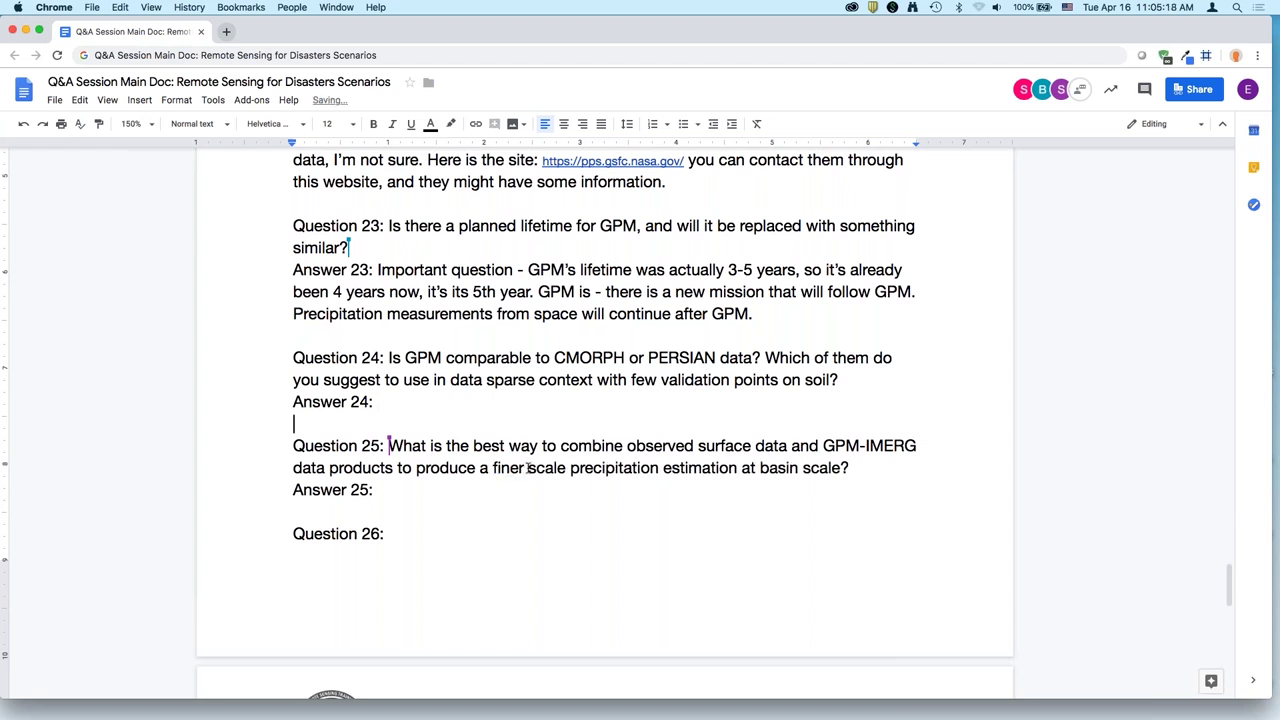
Start Answer 24: "Yes - it's comparible. They're all using multi-satellite data. Which one you use depends on the area you're in - your geographical region".
type("es - it's comparible. They're all using multi-satellite data. Which")
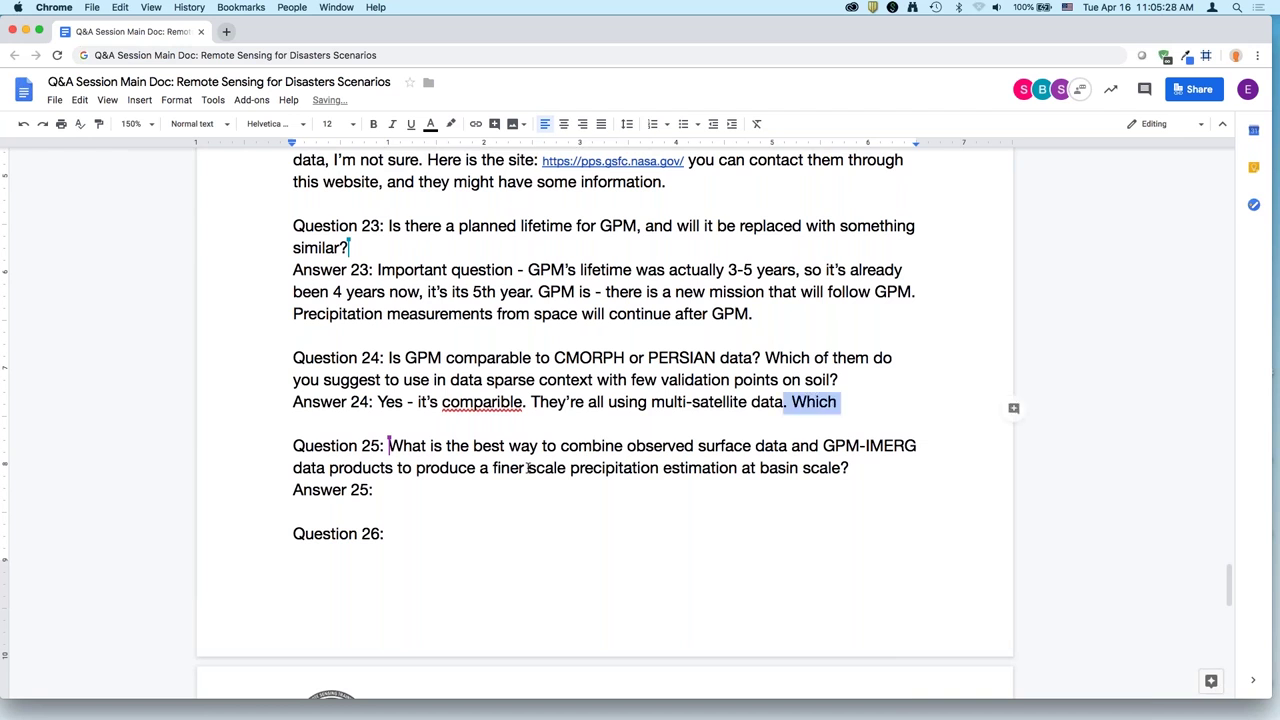
type(" one you use depend")
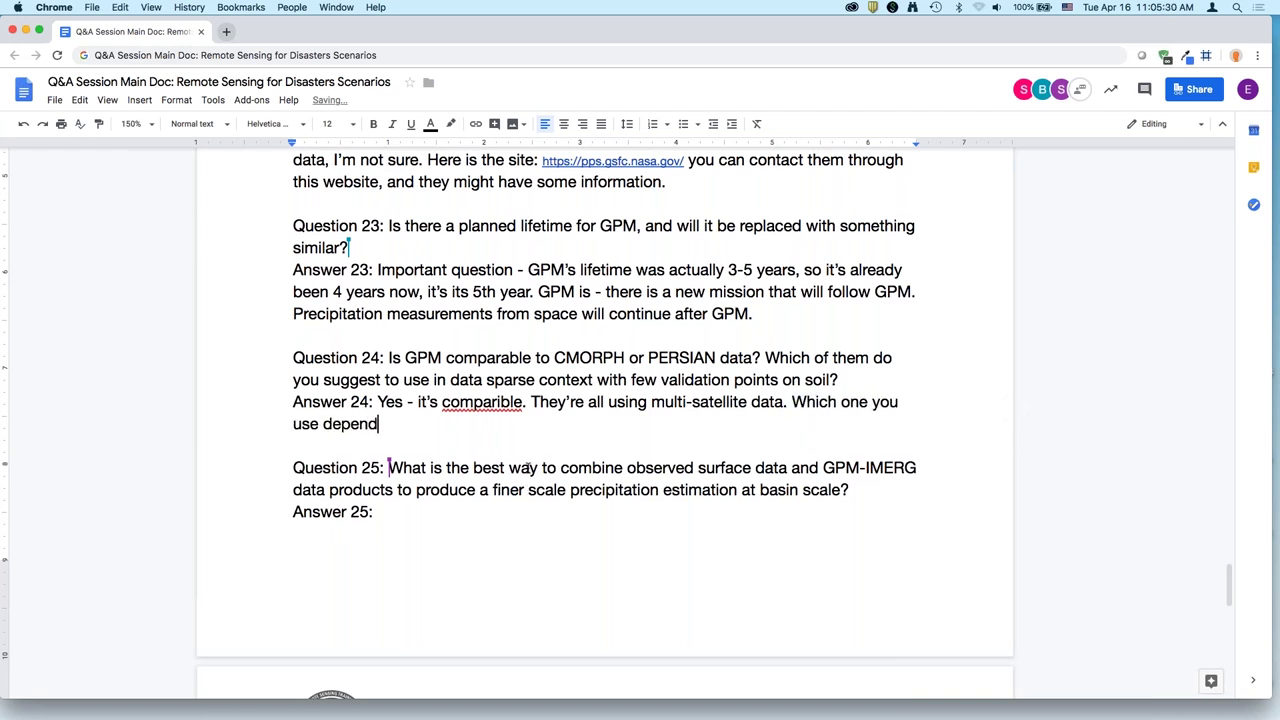
type("s on the area you're in - ")
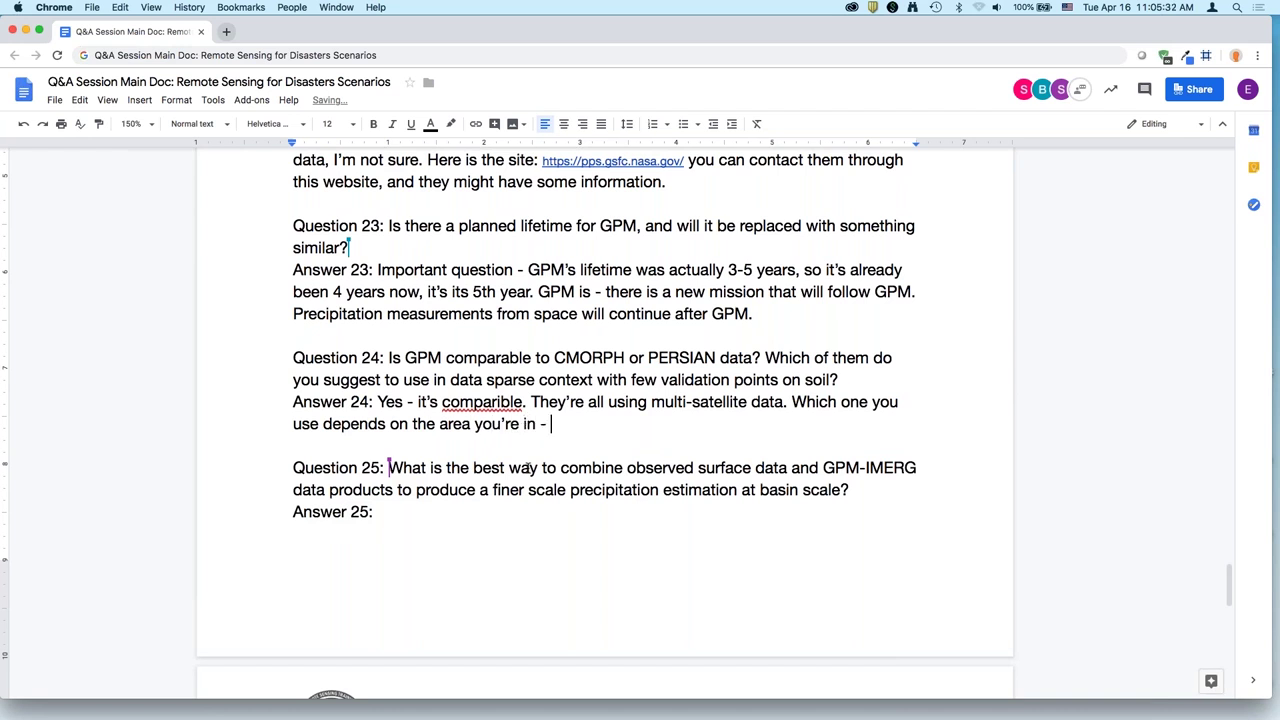
type("your geographical regi")
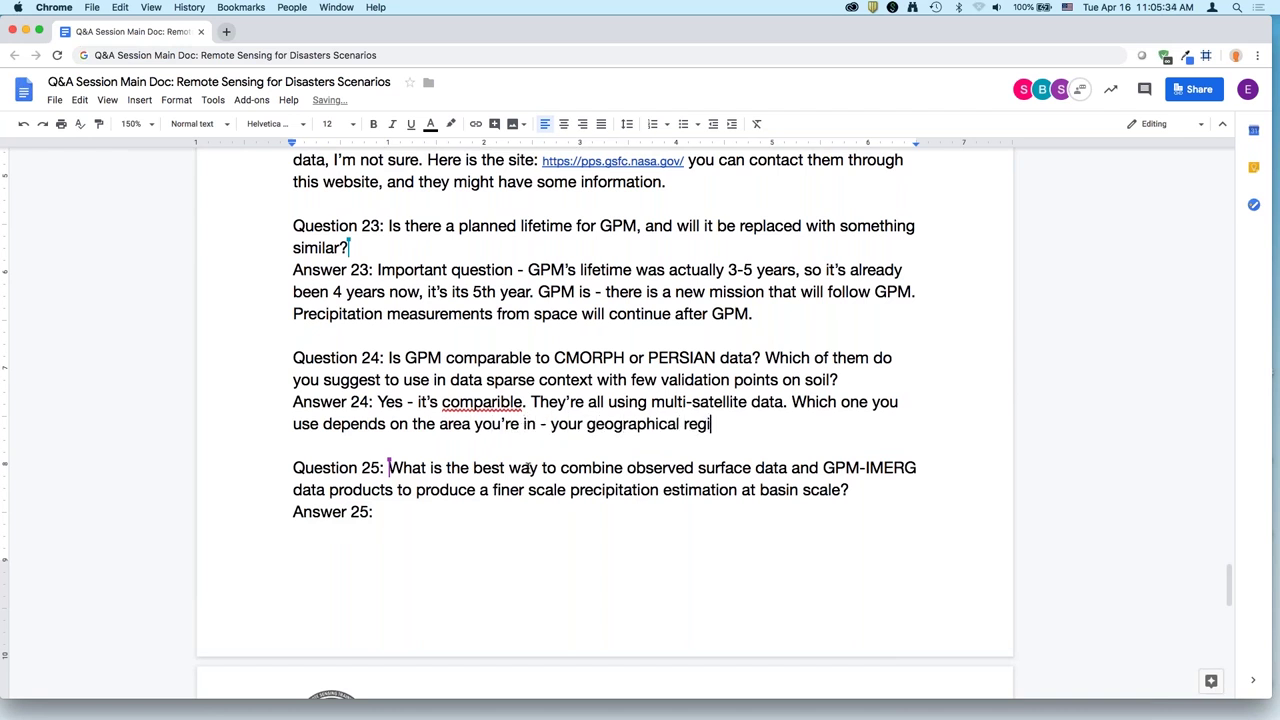
Continue Answer 24: "We recommend you take all these products, and if you have 1-2 rain gauges and in situ data,".
type("on. We recommend y")
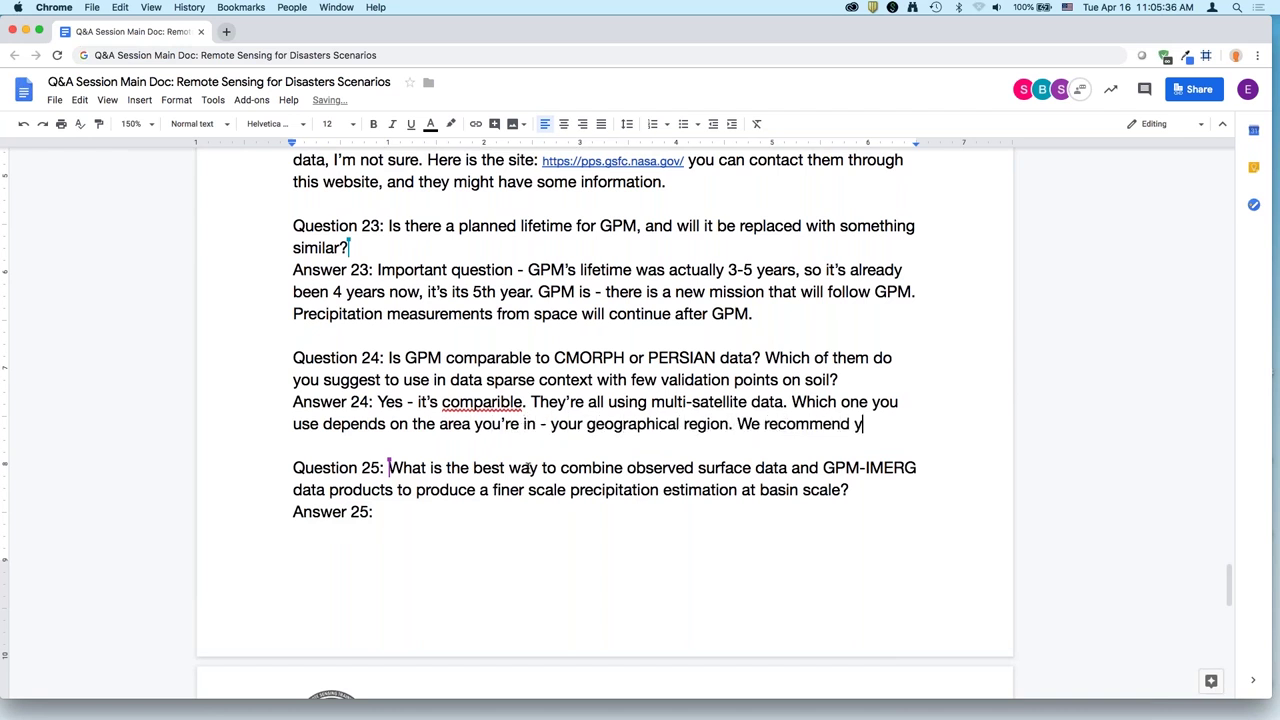
type("ou take all these products, an")
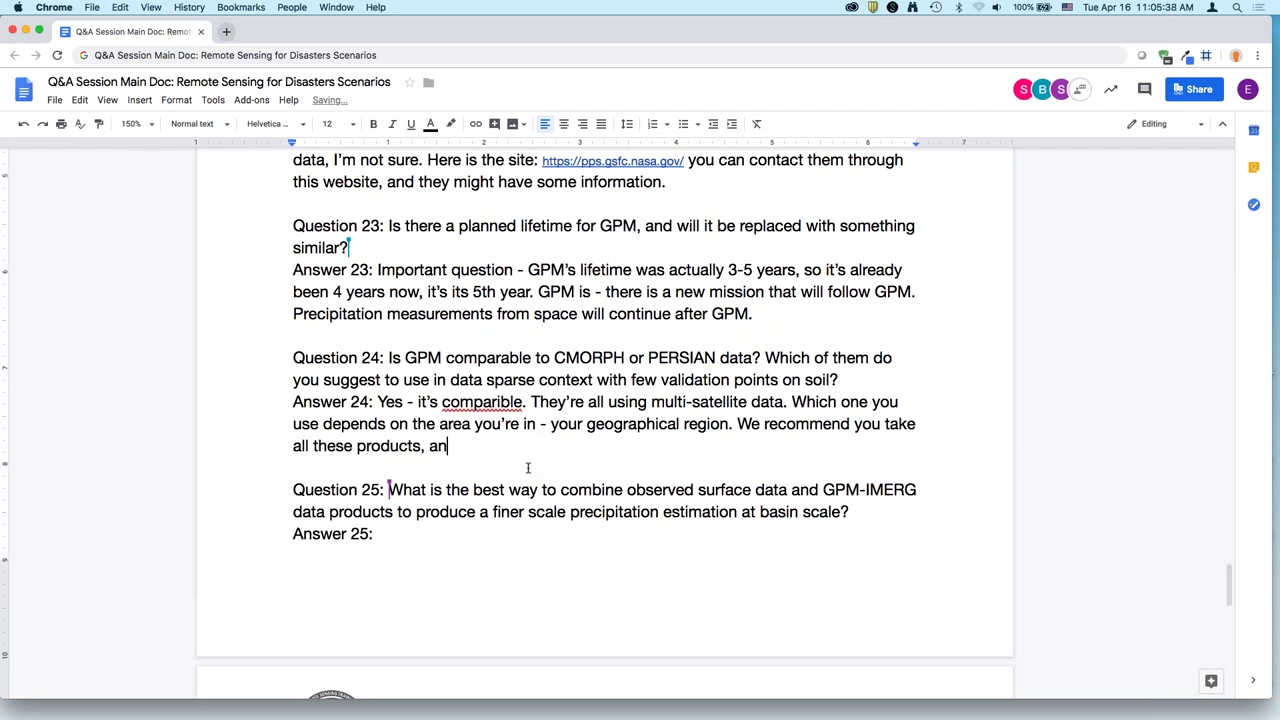
type("d if you have 1-2 rai")
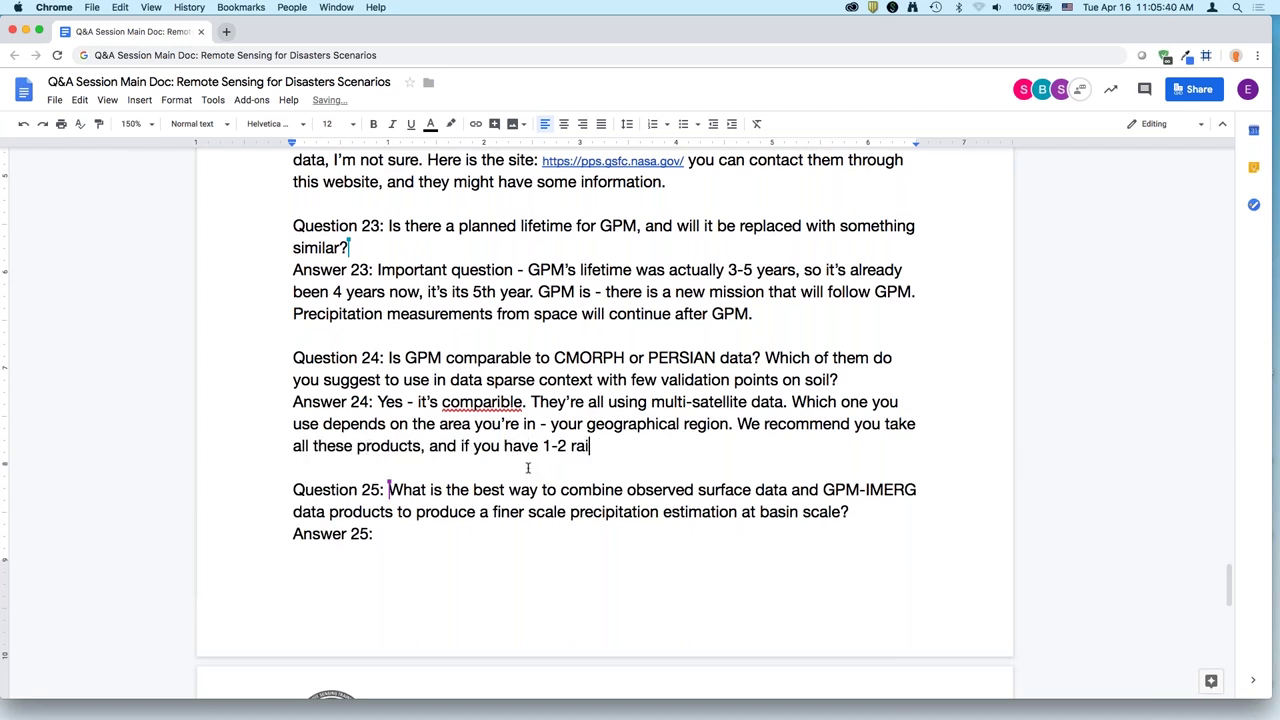
type("n gauges and in situ dat")
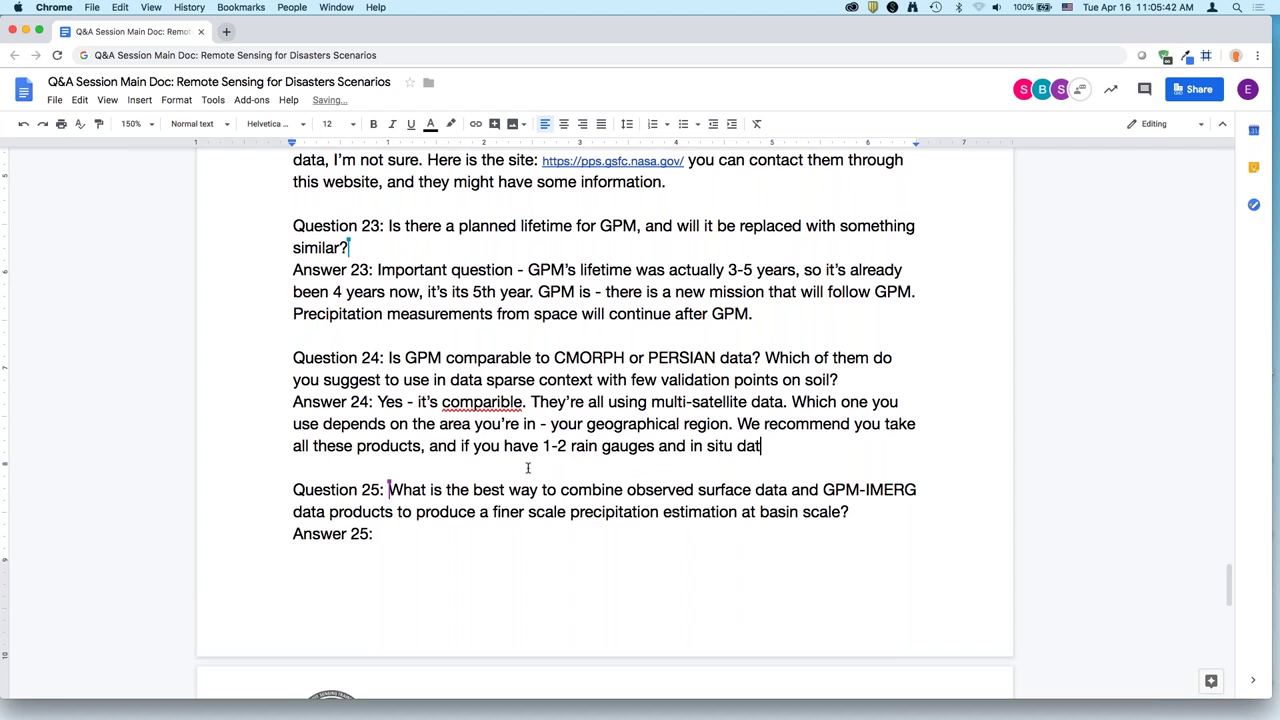
Continue Answer 24: "you compare with your own data and come up with an answer. This data is validated, but not everywhere.".
type("a, you compare with your ow")
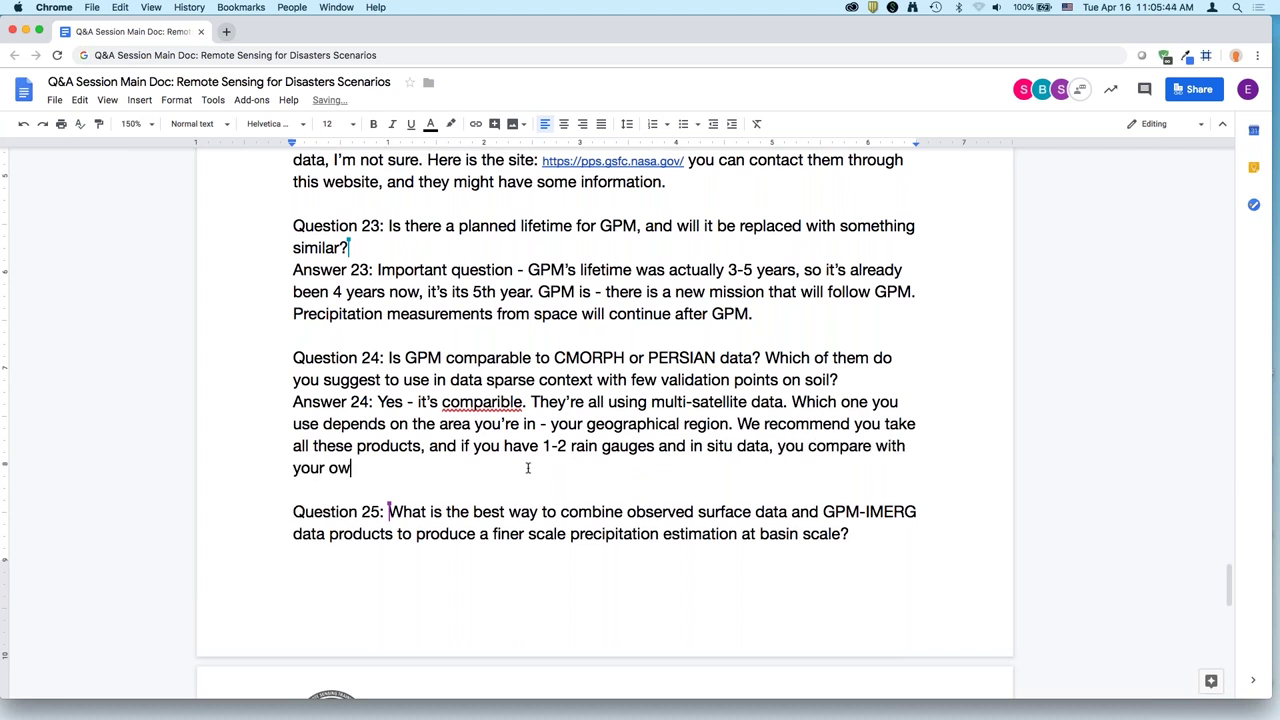
type("n data and come up with")
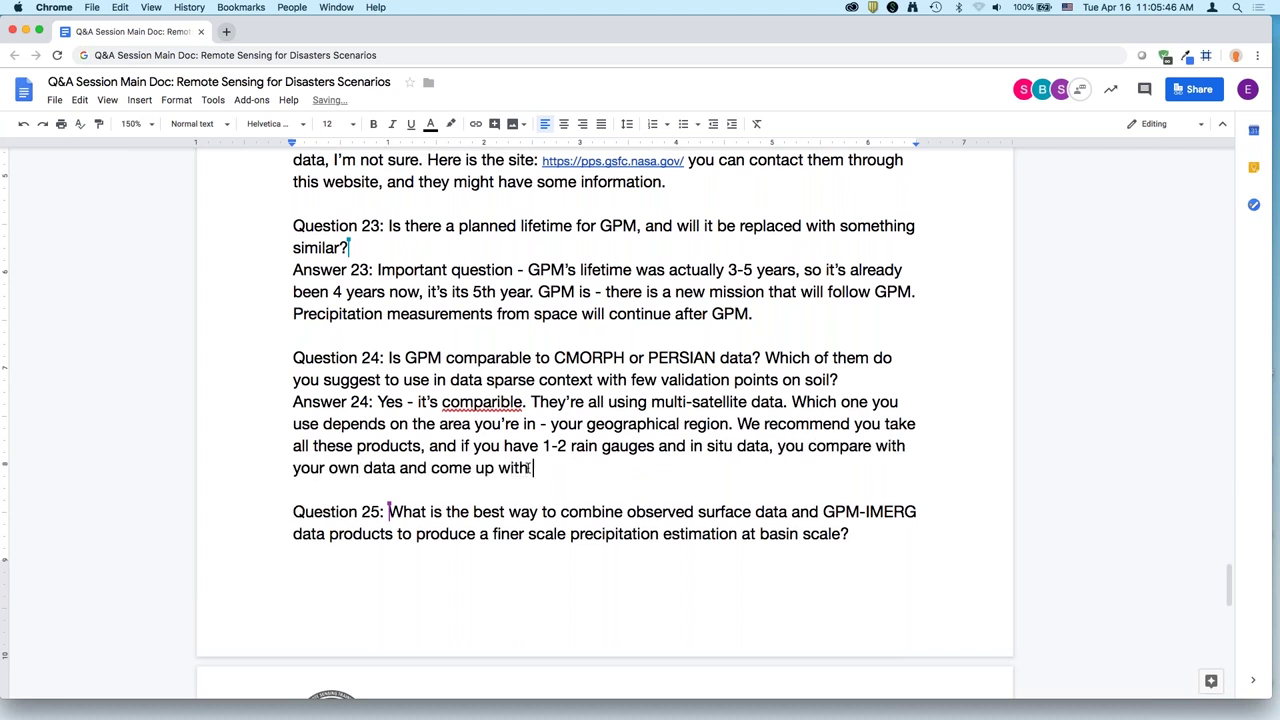
type(" an answer. This dat")
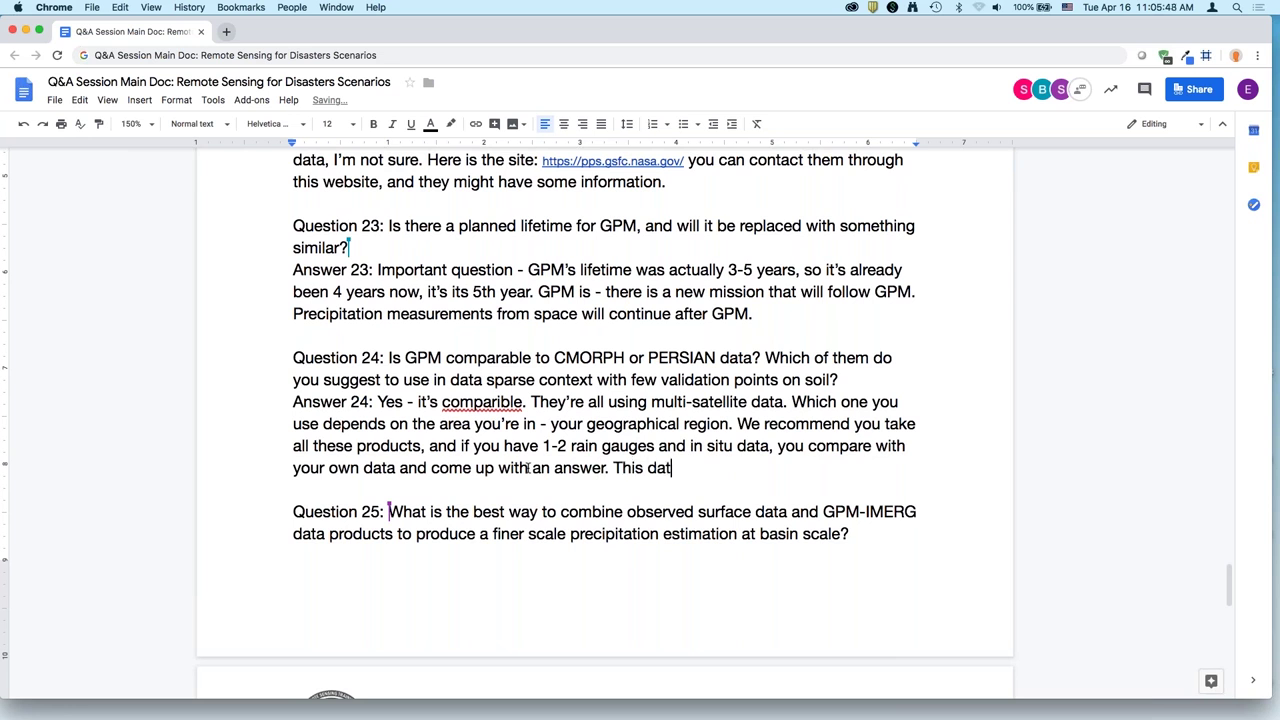
type("a is validated, but not everywher")
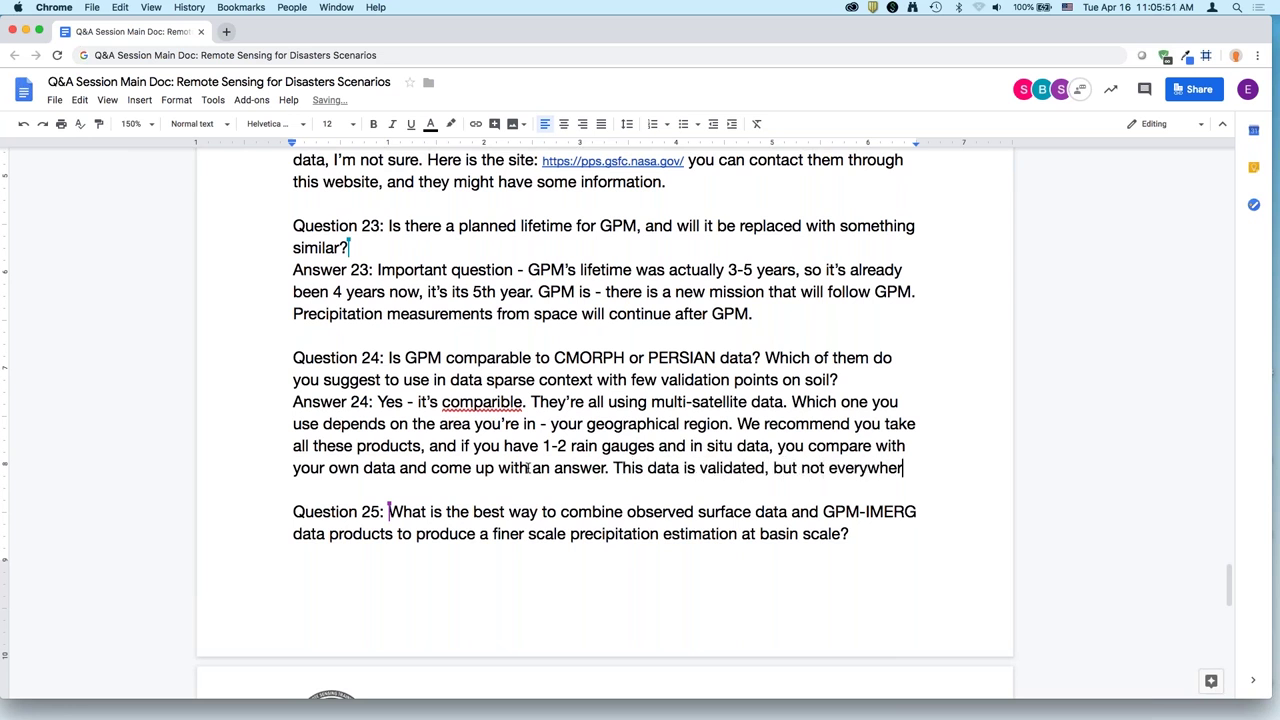
Continue Answer 24: "The best thing would be to take all these products and see what works the best in your region.".
type("e. The best thing would be to ")
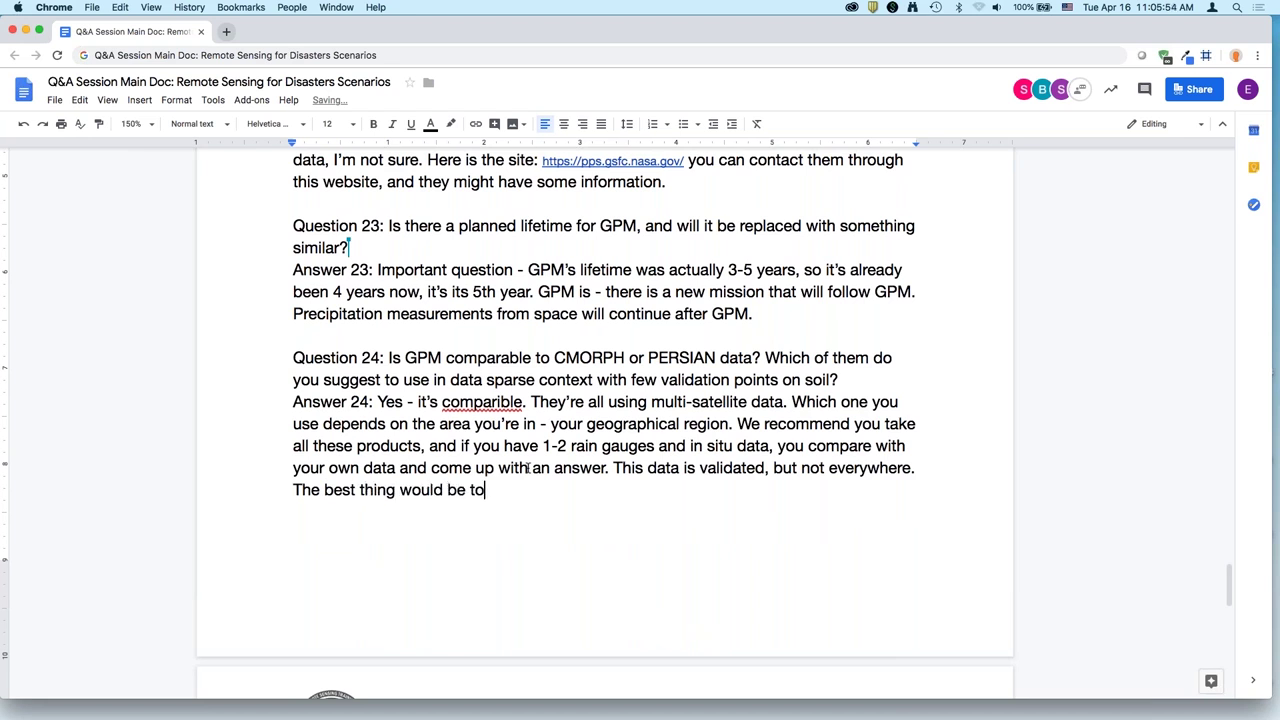
type("take all these pr")
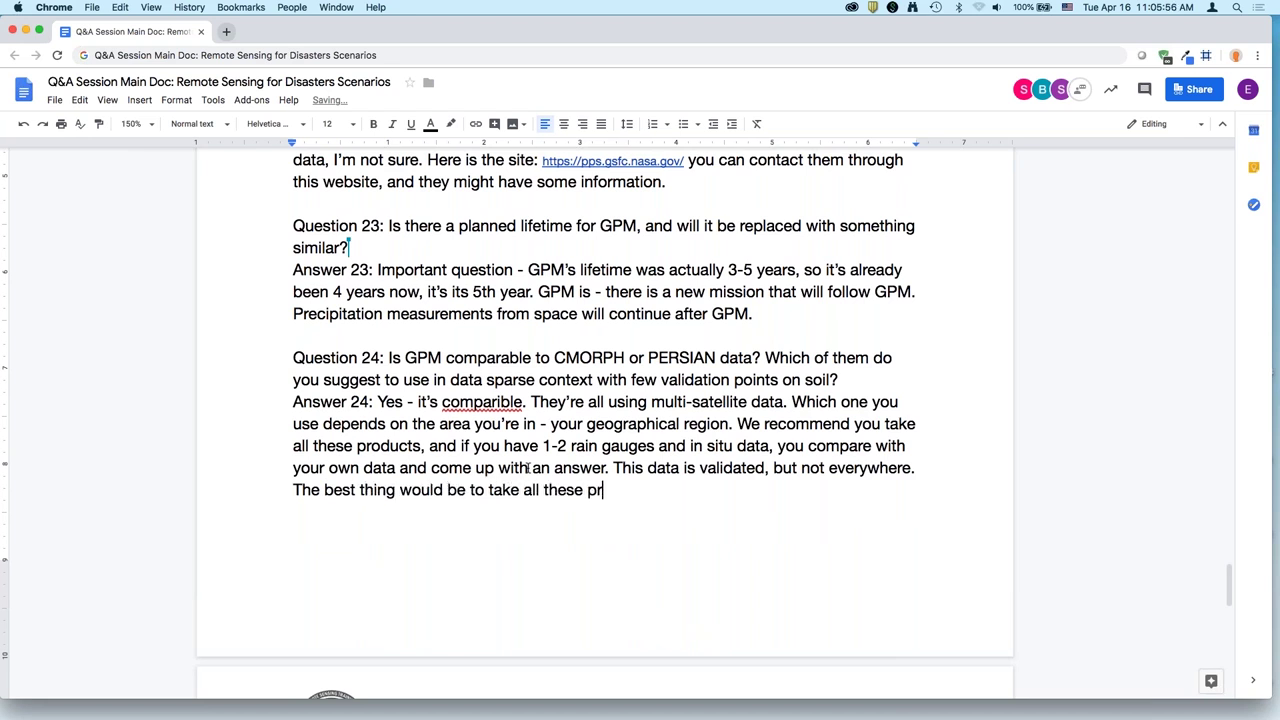
type("oducts and see what wor")
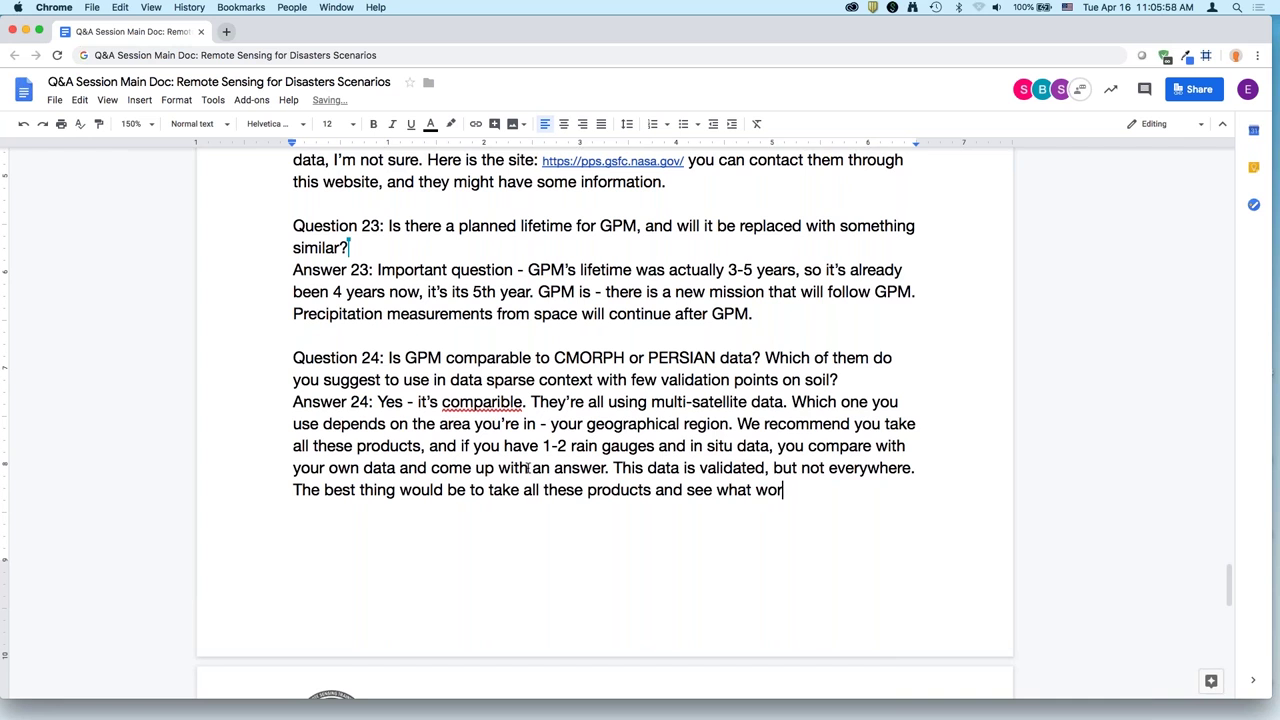
type("ks the best in your region")
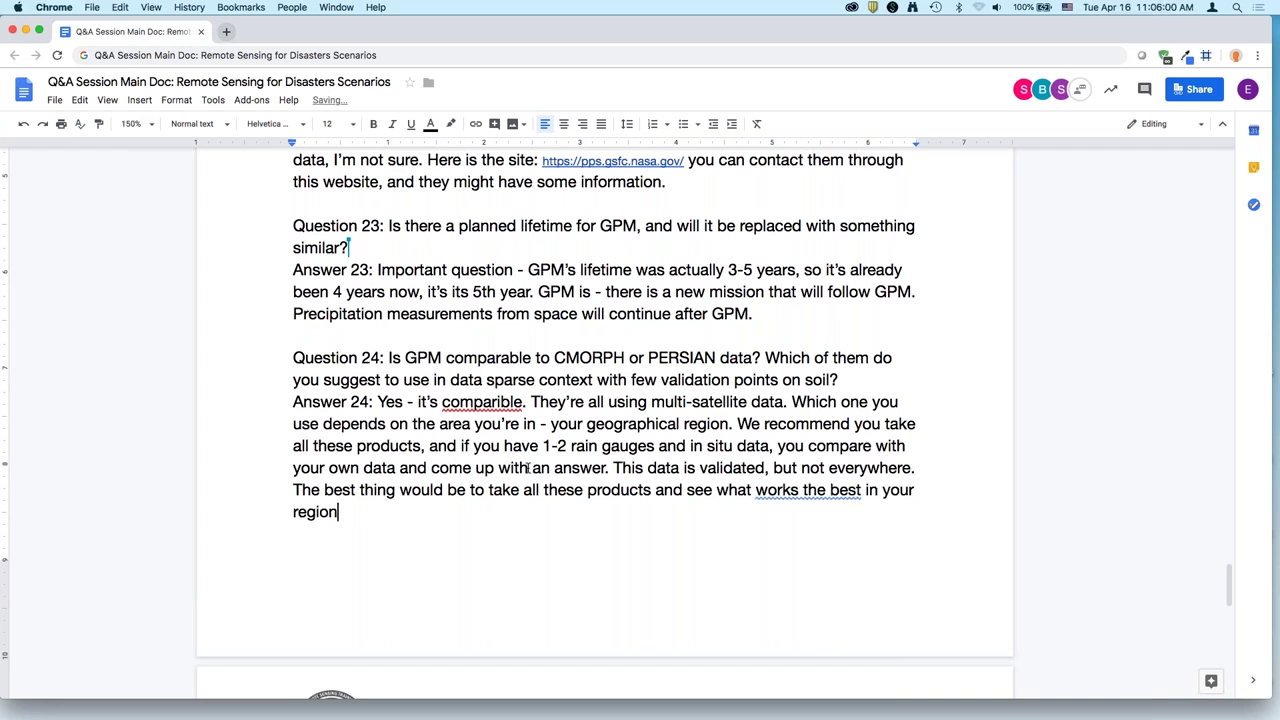
Finish Answer 24 with "You also have to consider what applications you're using them for and how accurate your info needs to be.".
type(". You also have to consider ava")
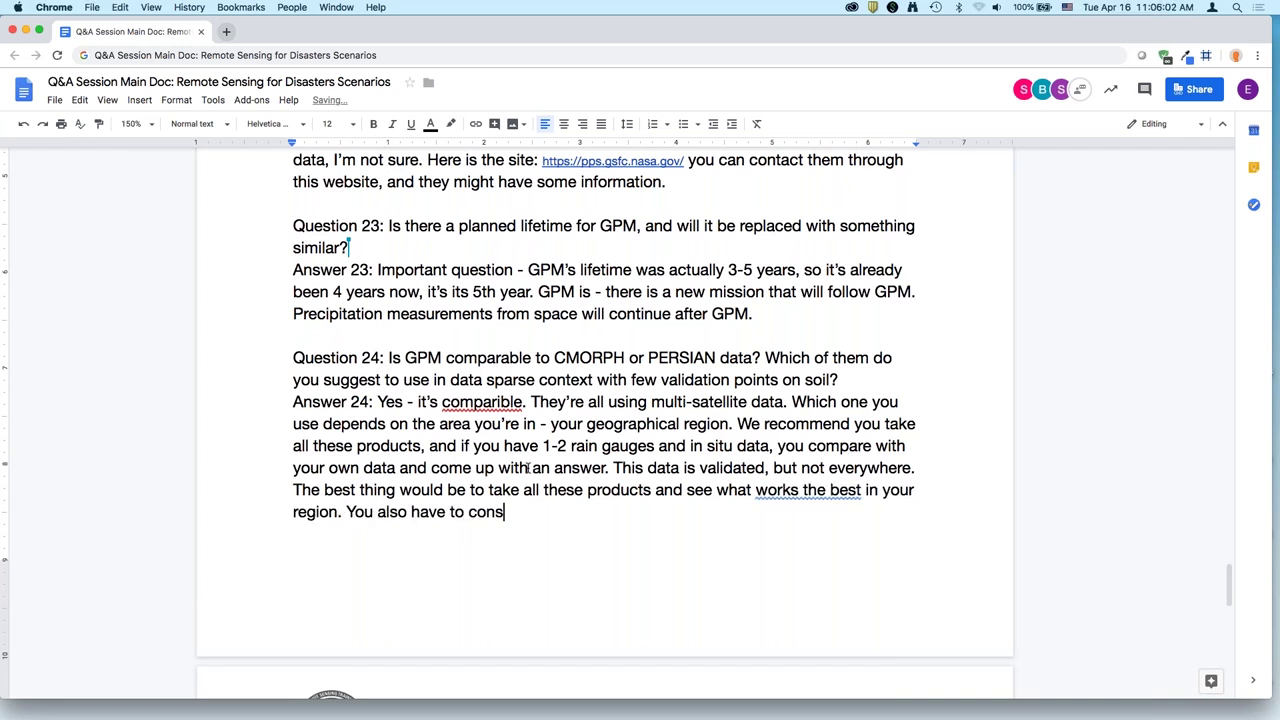
key("BackSpace")
key("BackSpace")
key("BackSpace")
type("what applications you're using them for and how")
type("te yo")
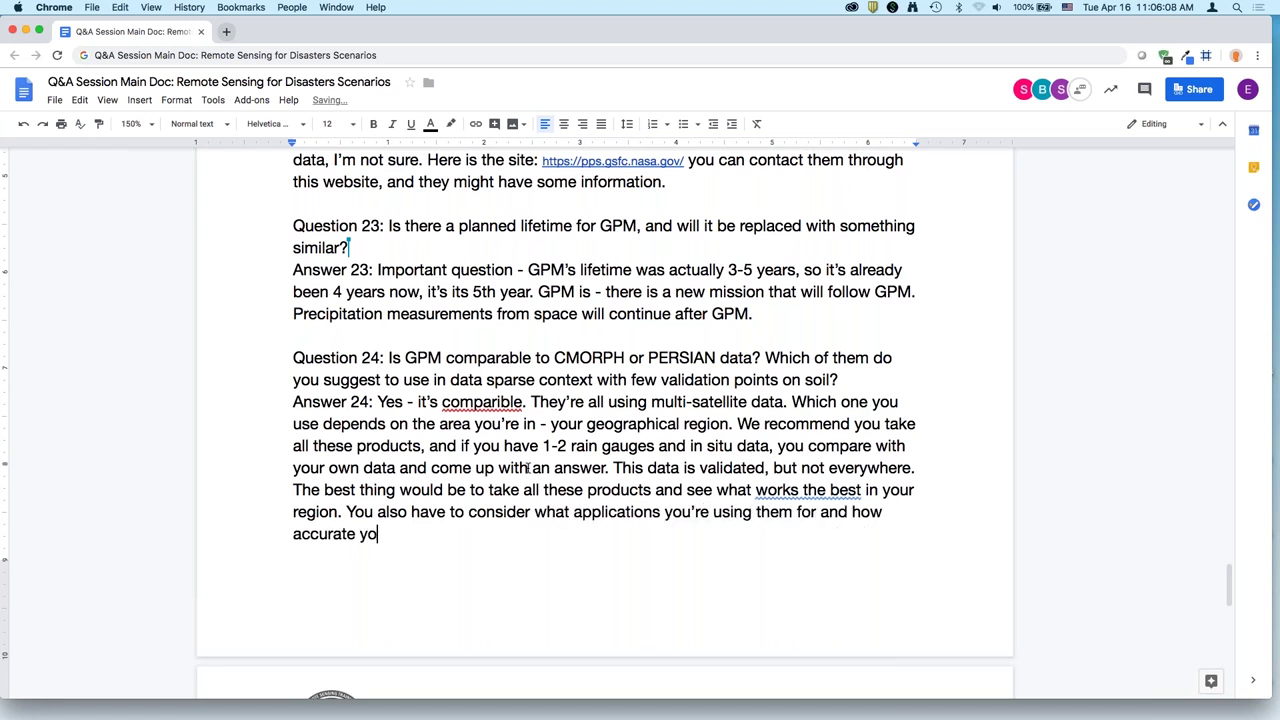
type("ur info needs to be. There are")
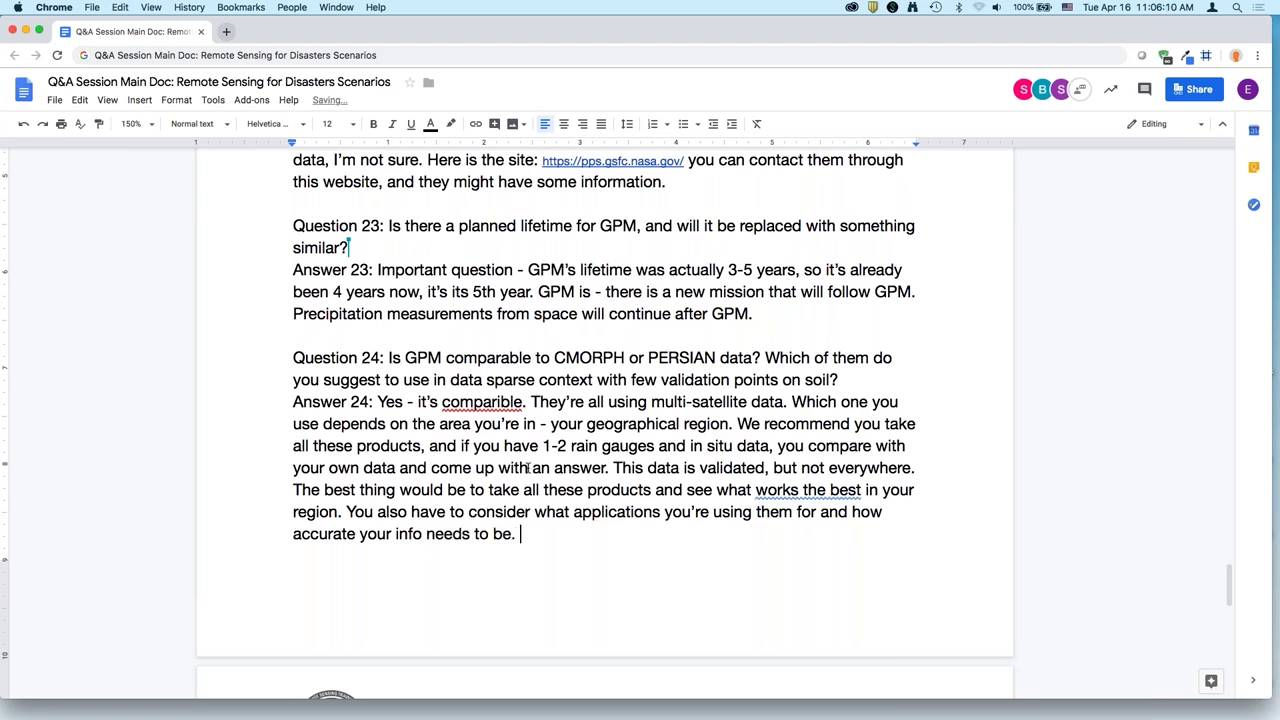
key("alt+shift+Left")
key("alt+shift+Left")
key("BackSpace")
Correct "comparible" to "comparable" in Answer 24.
left_click(500, 402)
type("a")
key("Left")
key("BackSpace")
Start Answer 25: "You can use statistical downscalining if you have high resolution data.".
scroll(945, 336, "down", 2)
scroll(945, 336, "down", 3)
left_click(708, 377)
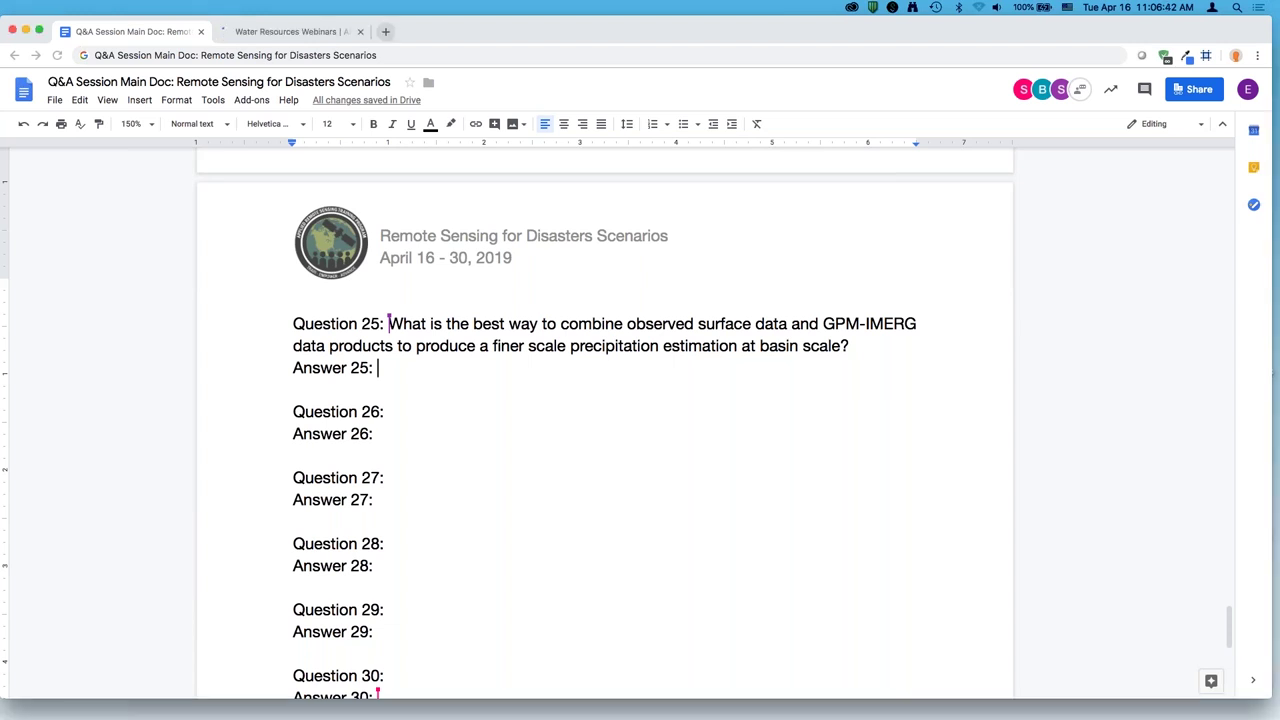
left_click(440, 383)
type("You ca")
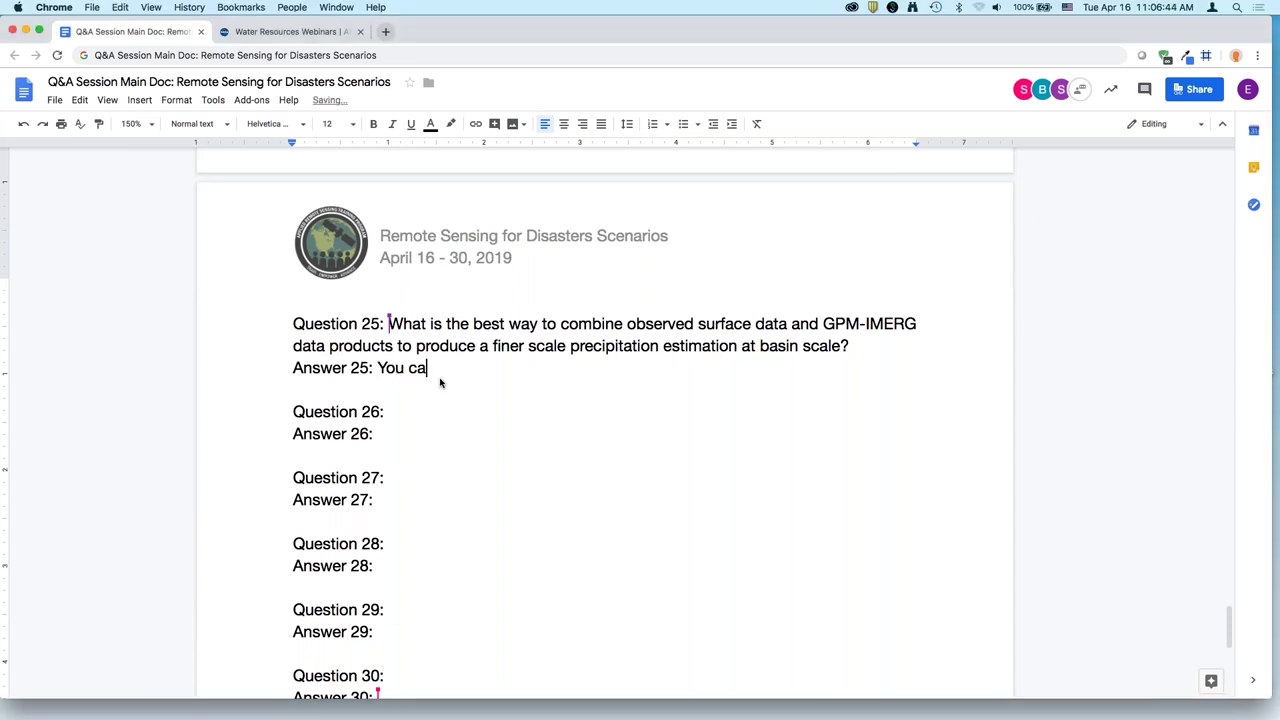
type("n use statistical downsampin")
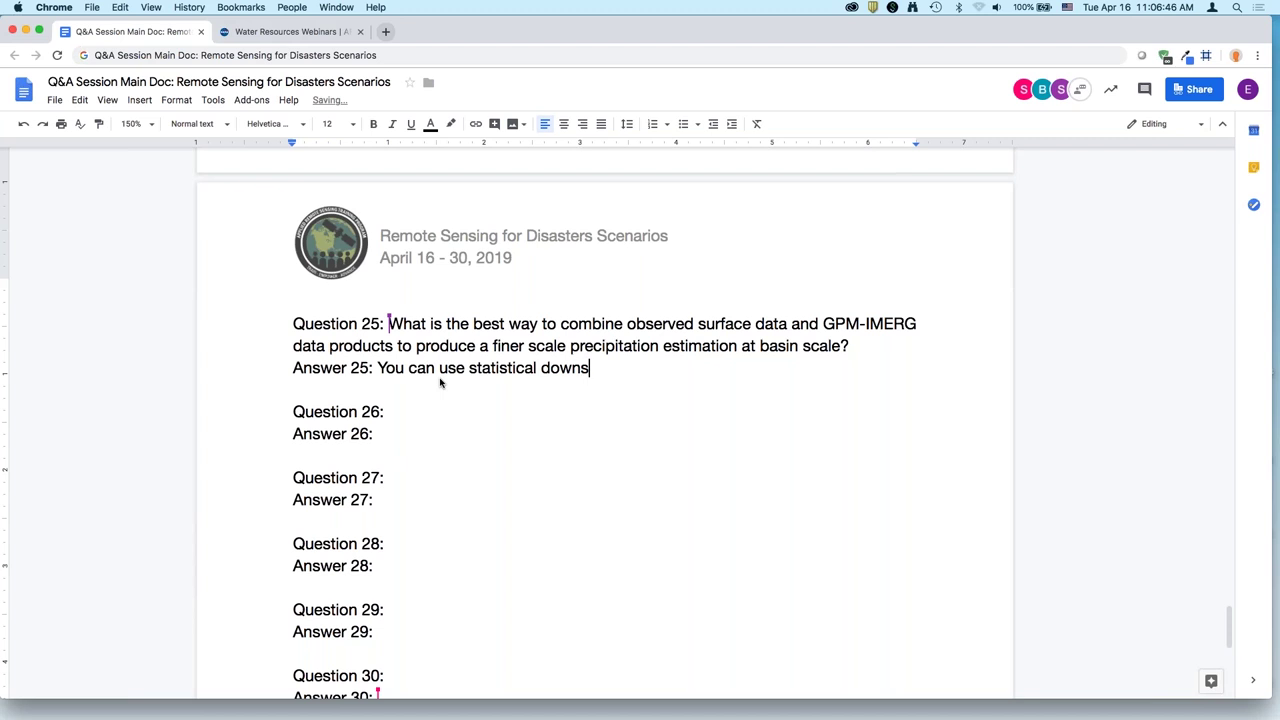
key("BackSpace")
key("BackSpace")
key("BackSpace")
key("BackSpace")
key("BackSpace")
type("calining if you have ")
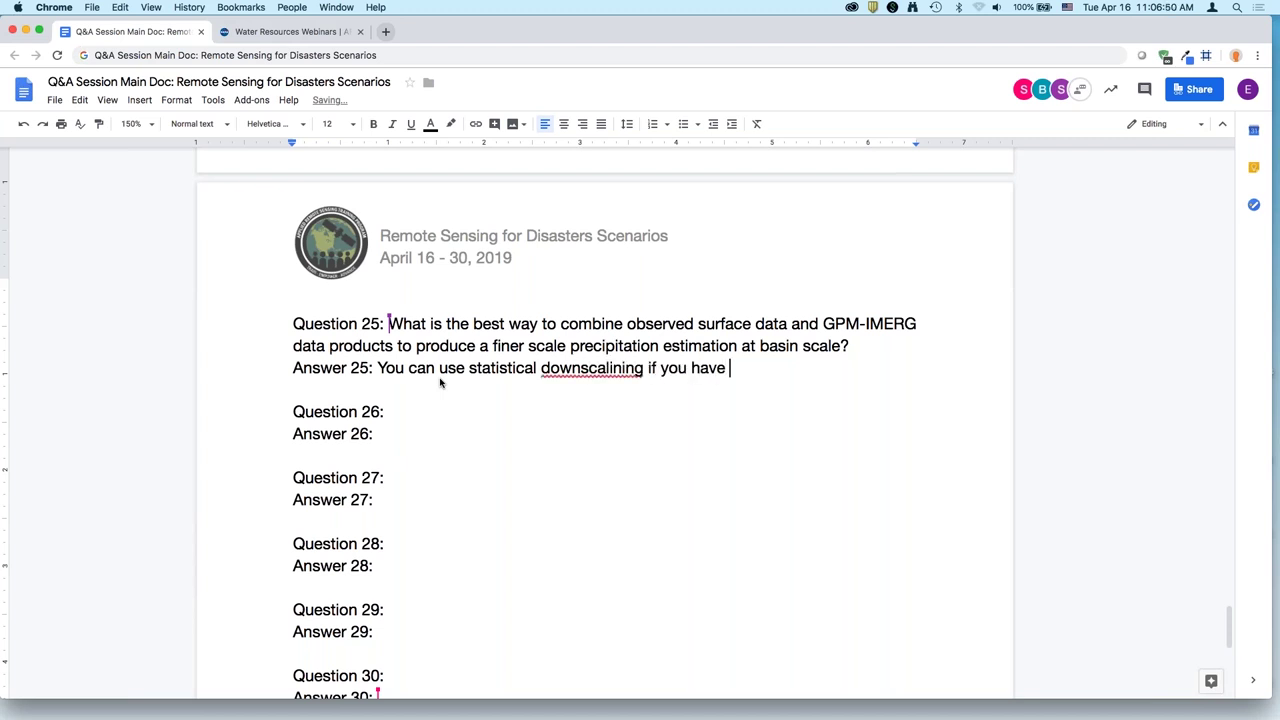
type("high resolution data. This ")
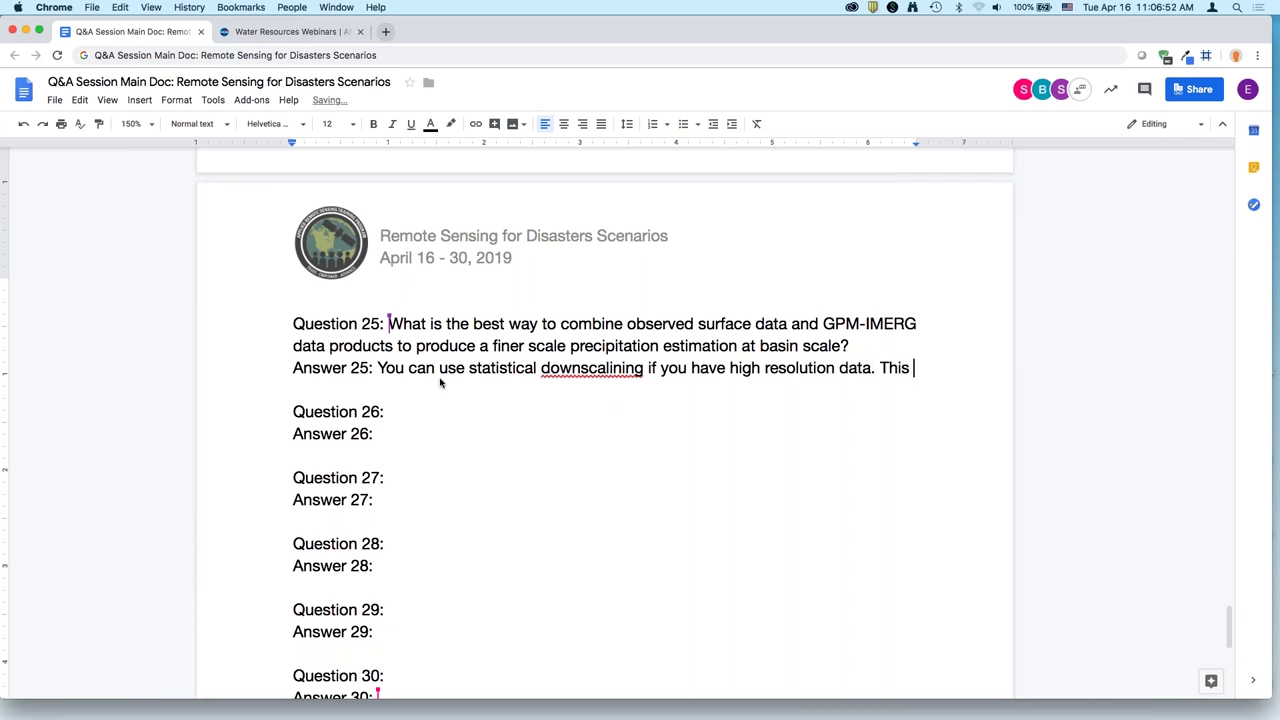
Continue Answer 25: "This has been done at a research level in the US using high resolution radar data".
type("has been done at a resear")
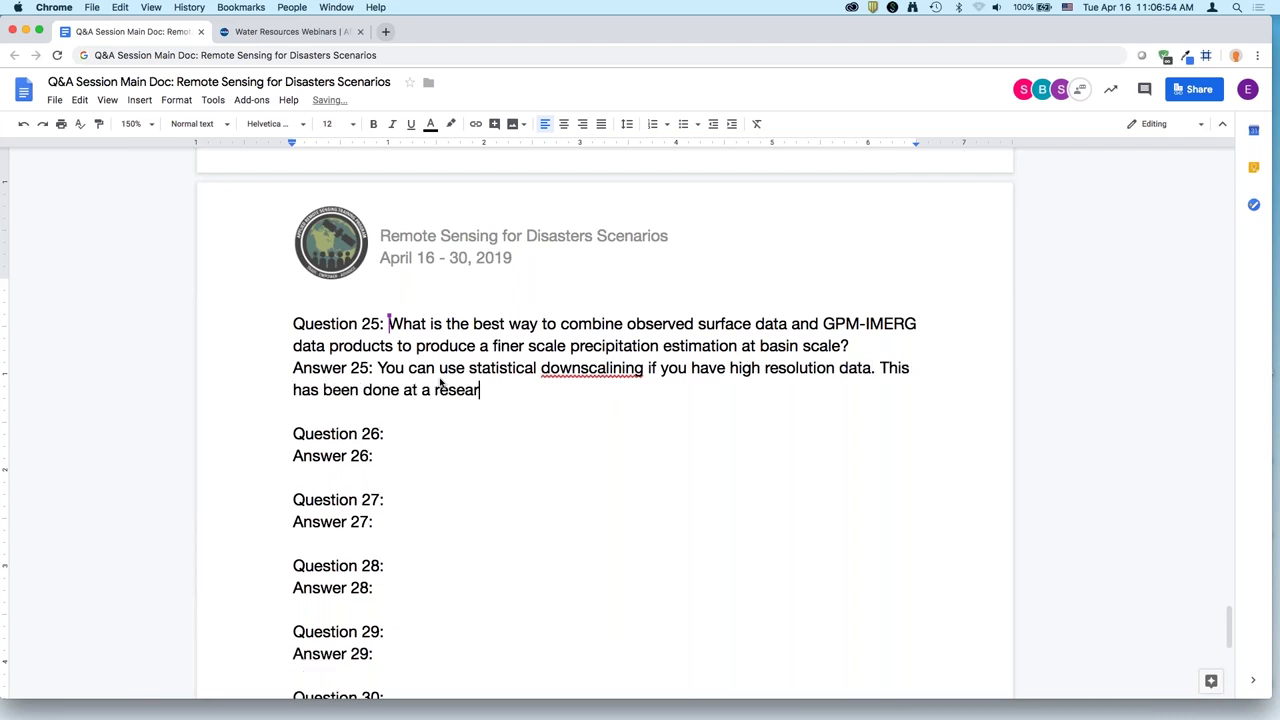
type("ch level in the U")
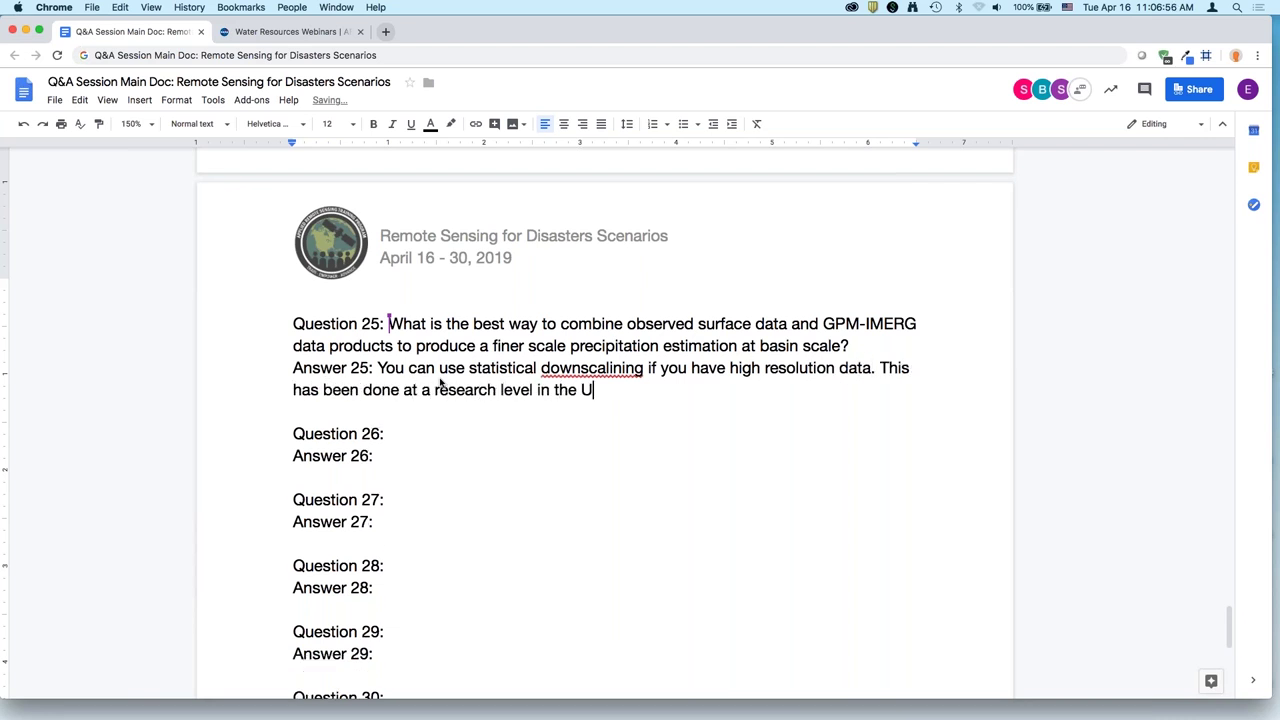
type("S using high resolu")
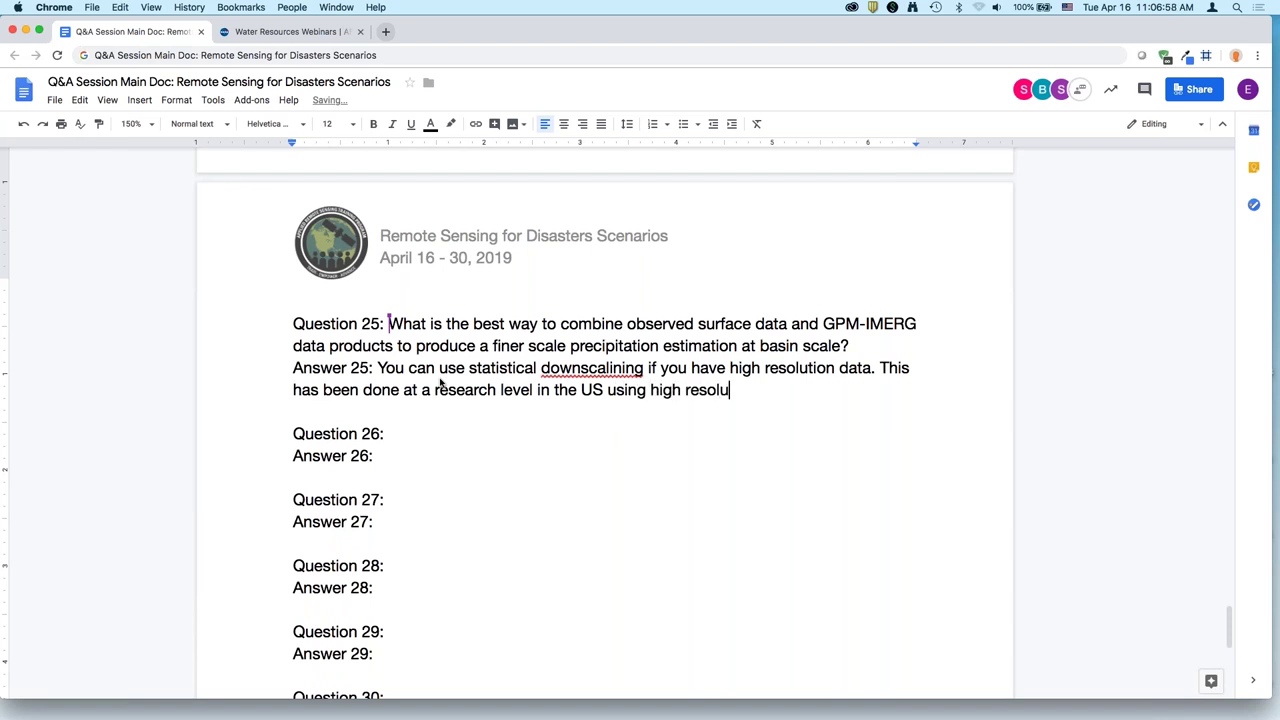
type("tion radar data ")
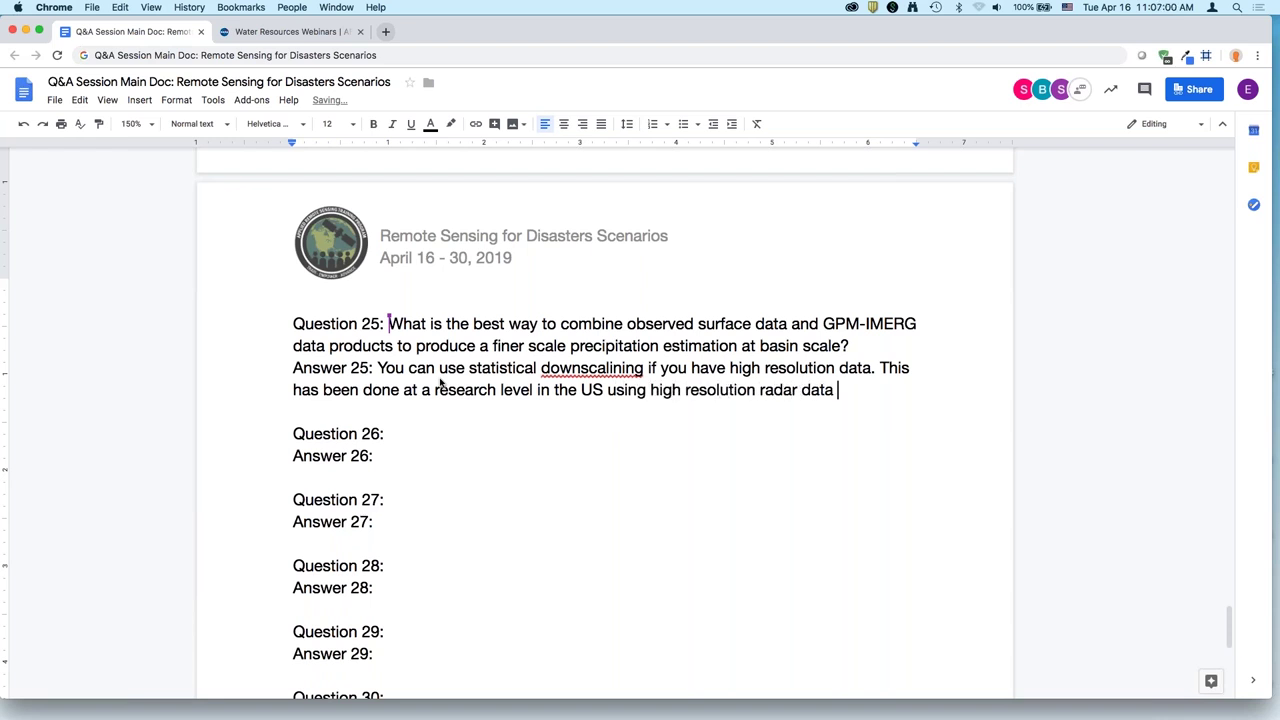
Finish Answer 25 with "within the GPM grid. You may want to search literature for that.".
type("within the GPM grid. Y")
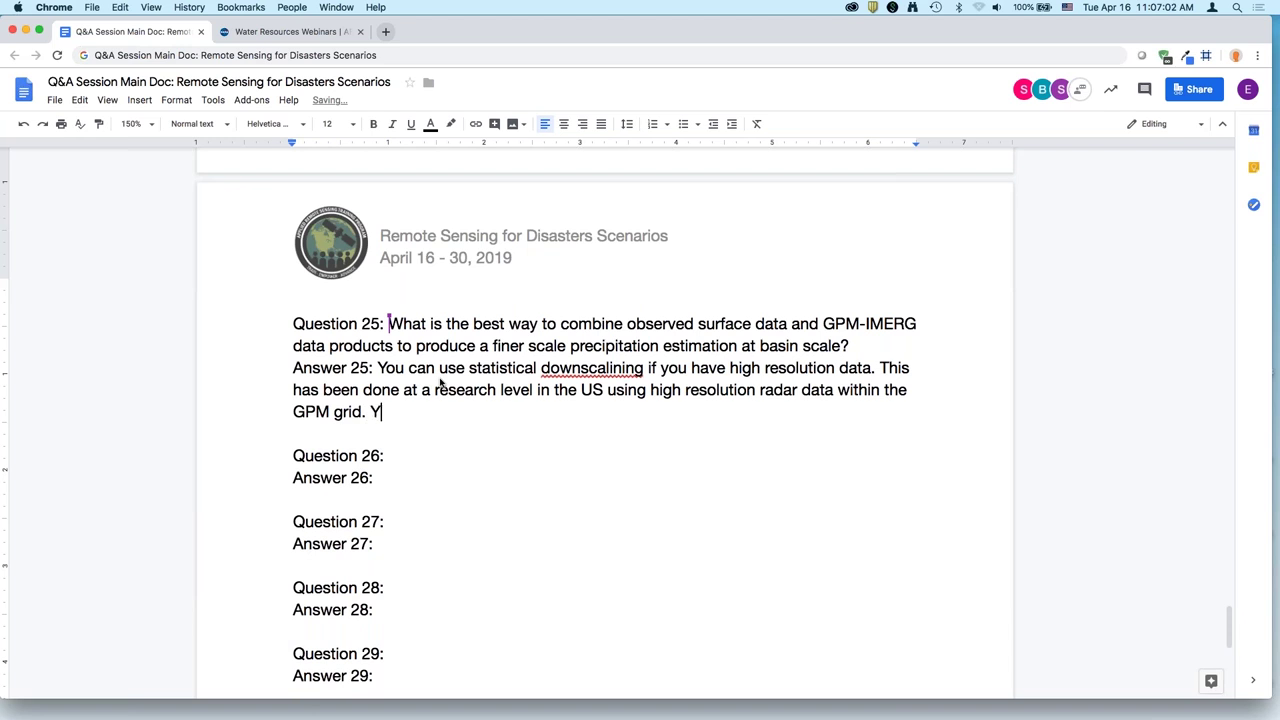
type("ou may want to search ")
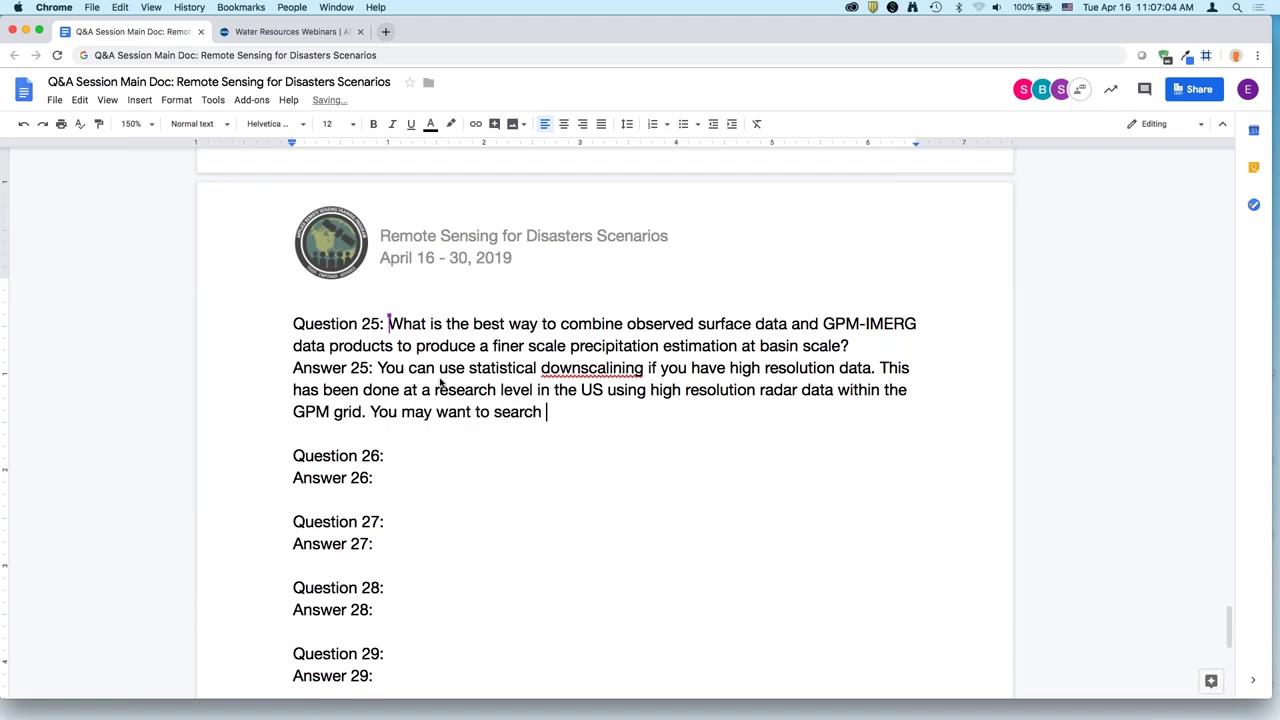
type("literature for that.")
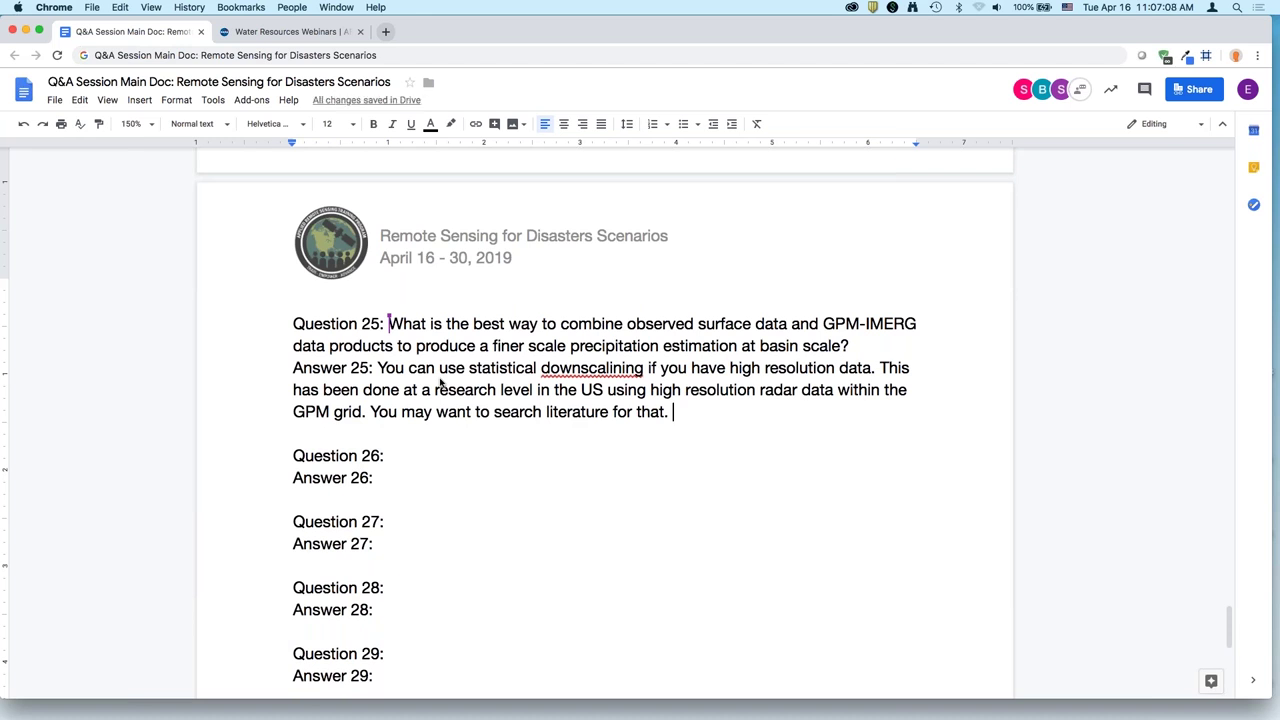
Correct "downscalining" to "downscaling" in Answer 25.
scroll(1083, 203, "down", 1)
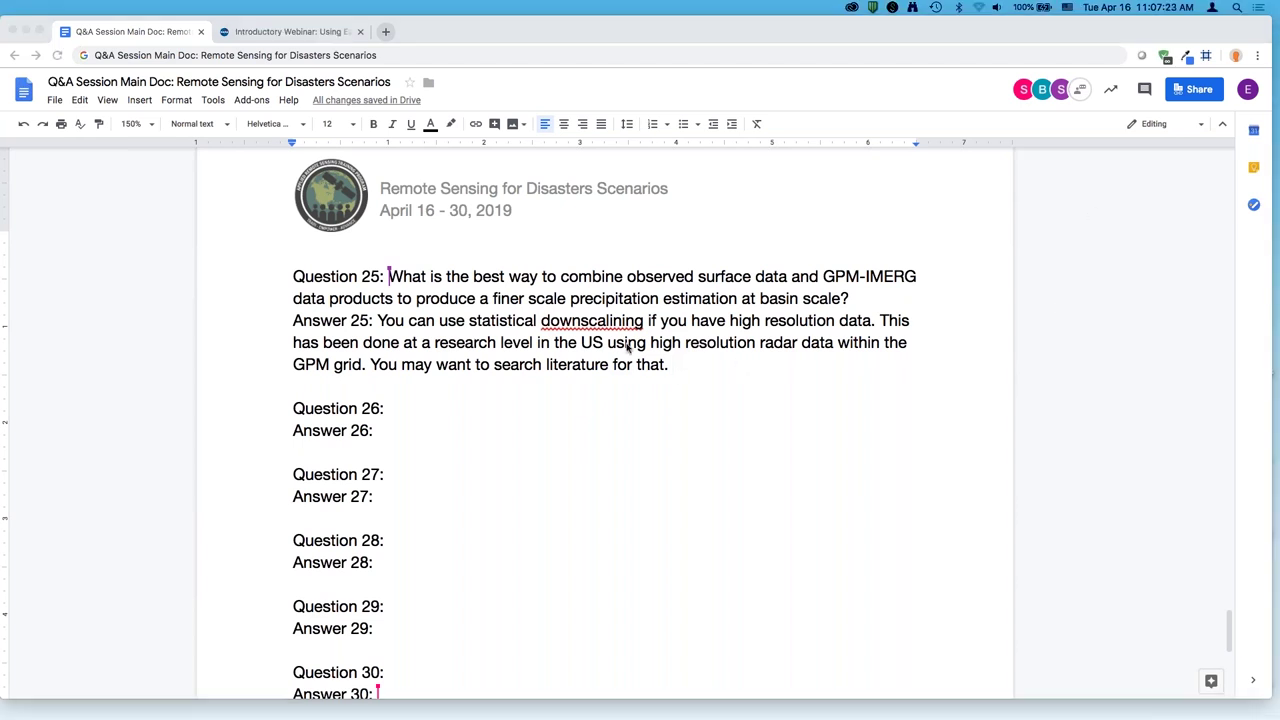
left_click(626, 322)
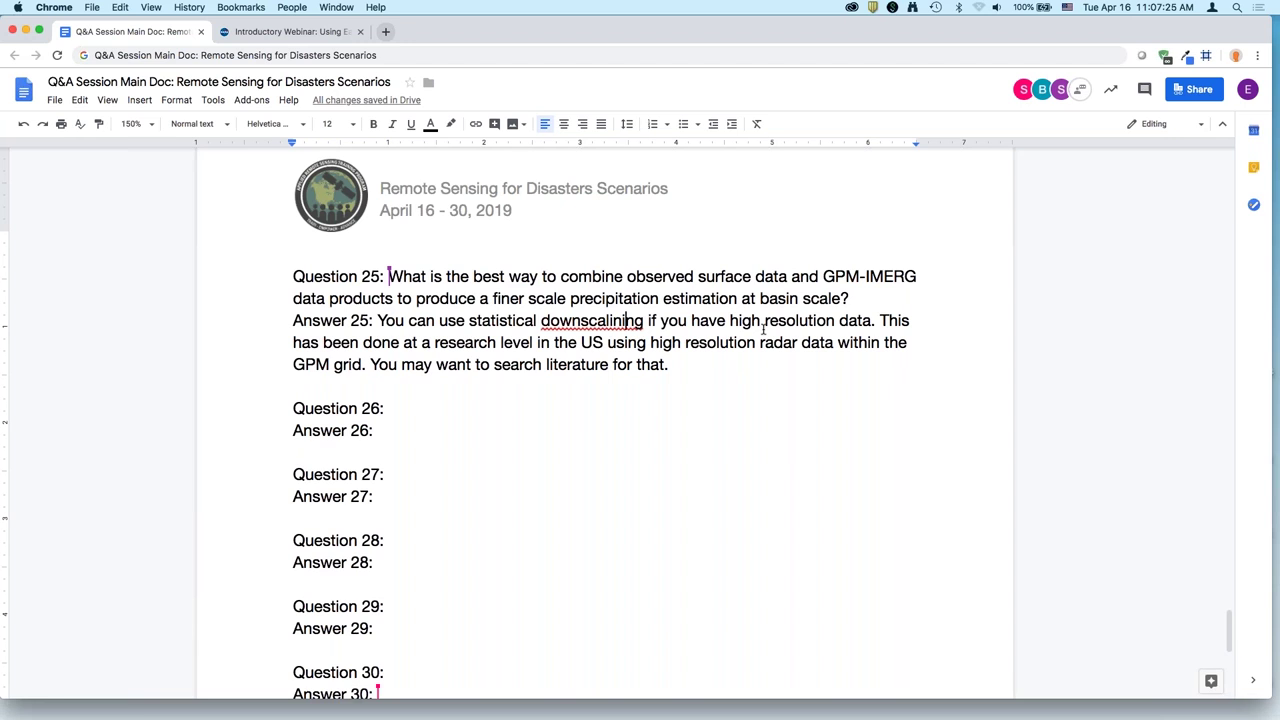
key("XF86AudioLowerVolume")
key("BackSpace")
key("BackSpace")
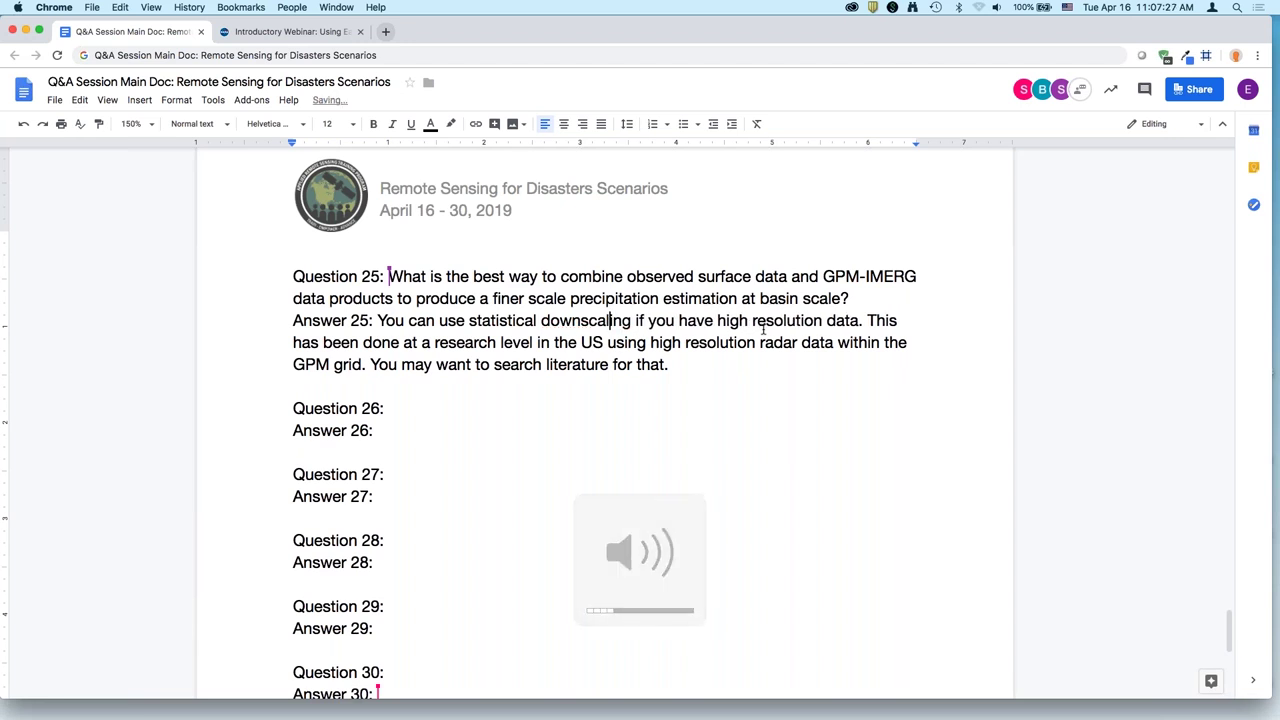
left_click(781, 375)
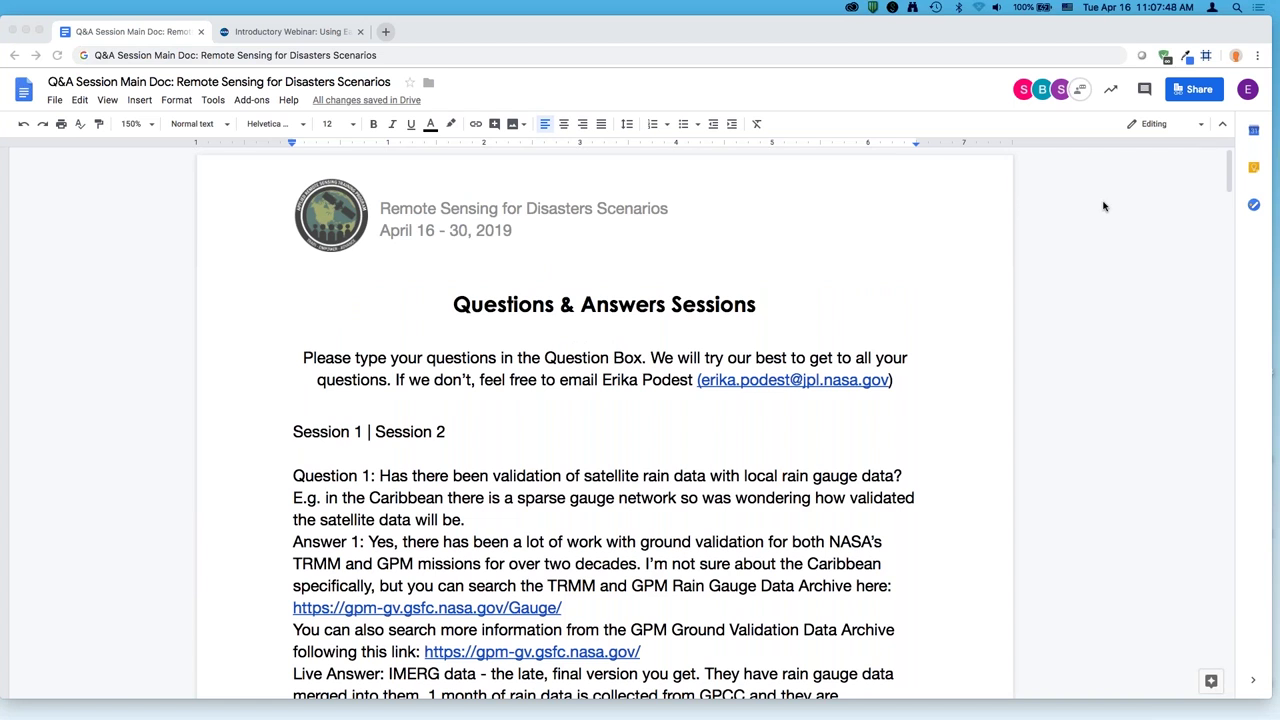
Switch to the ARSET website and open the Remote Sensing for Disasters Scenarios webinar page from the upcoming Disasters training.
left_click(848, 514)
left_click(282, 31)
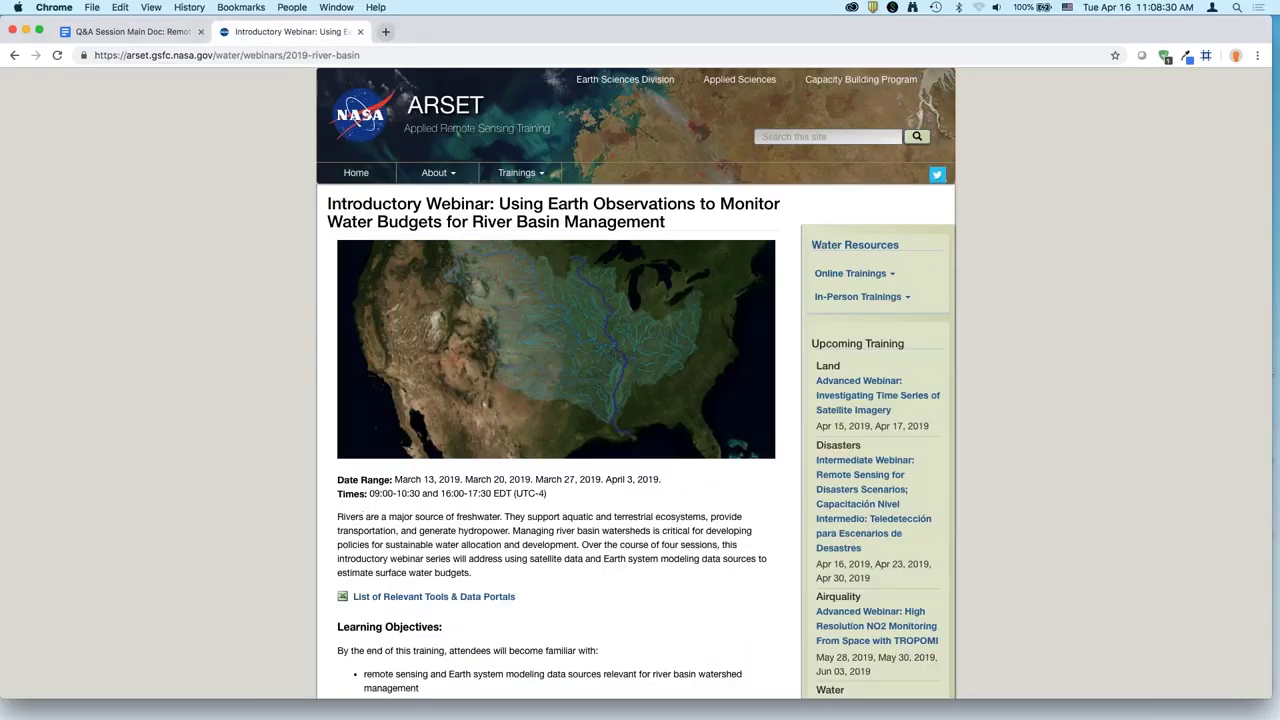
left_click(864, 488)
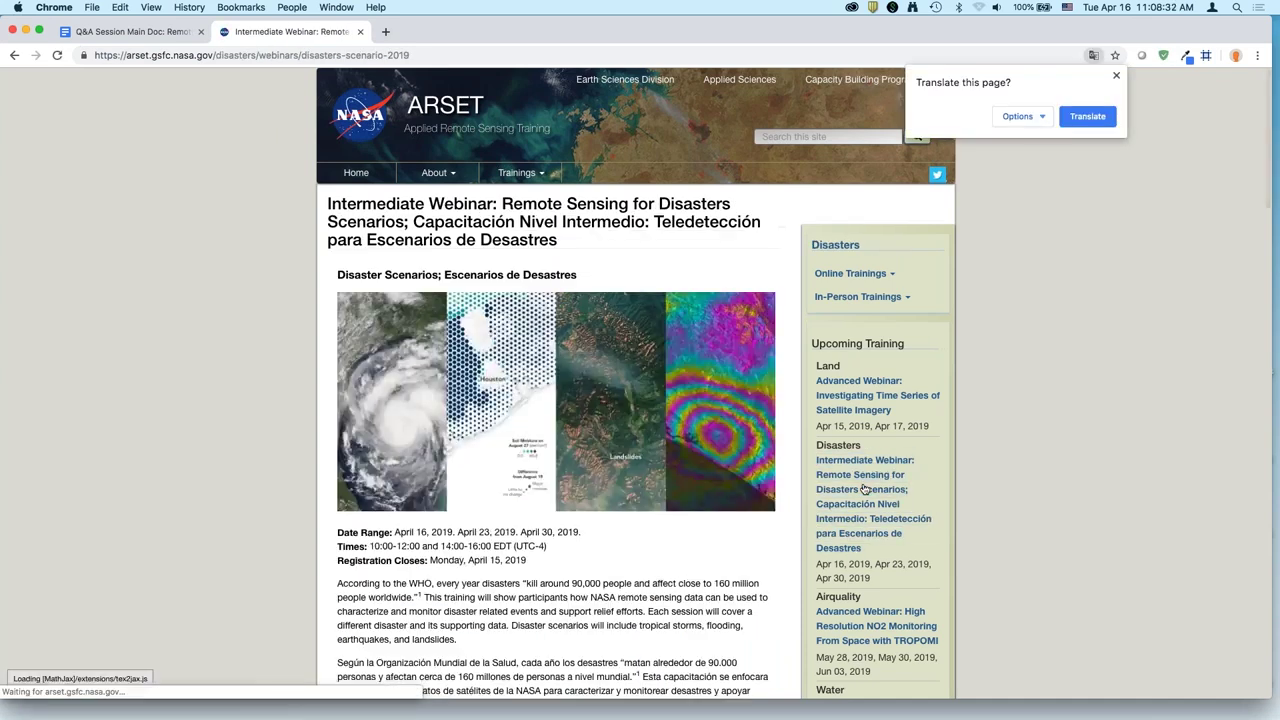
Examine the webinar page's course agenda and Session One slides and homework links, dismiss the translation offer, and return to the page's beginning.
scroll(864, 488, "down", 1)
scroll(864, 488, "down", 10)
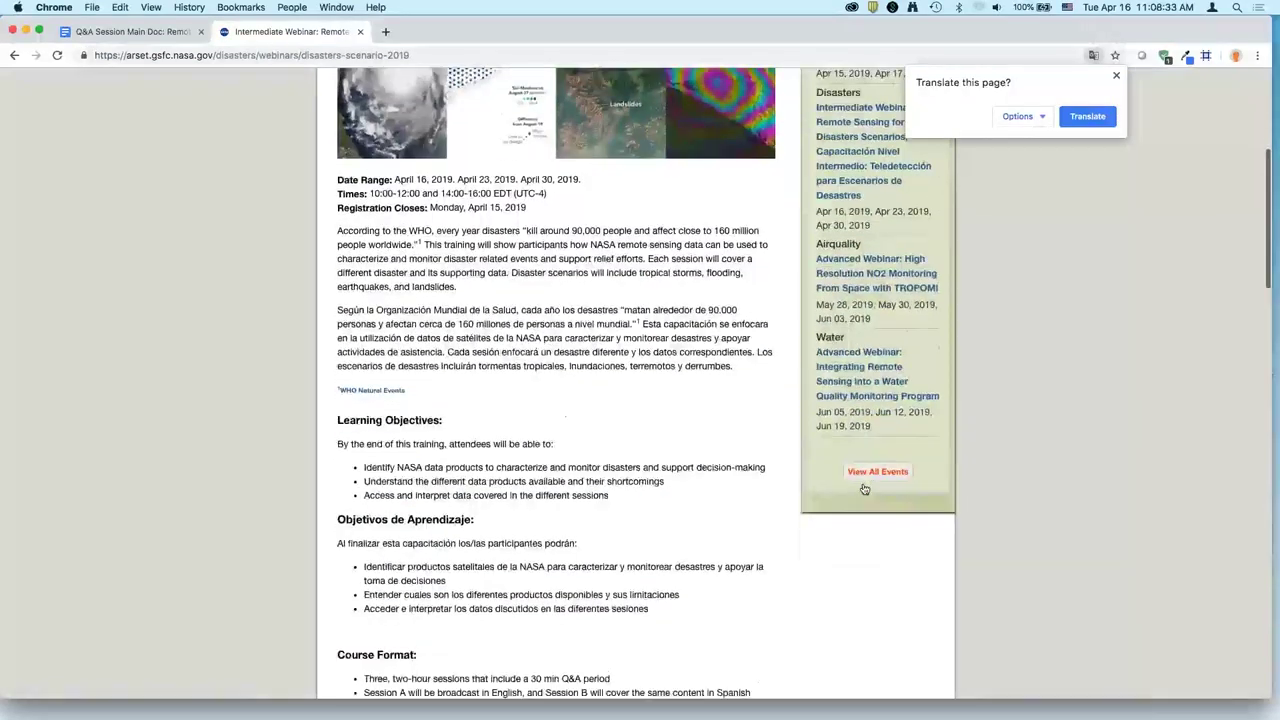
scroll(864, 488, "down", 5)
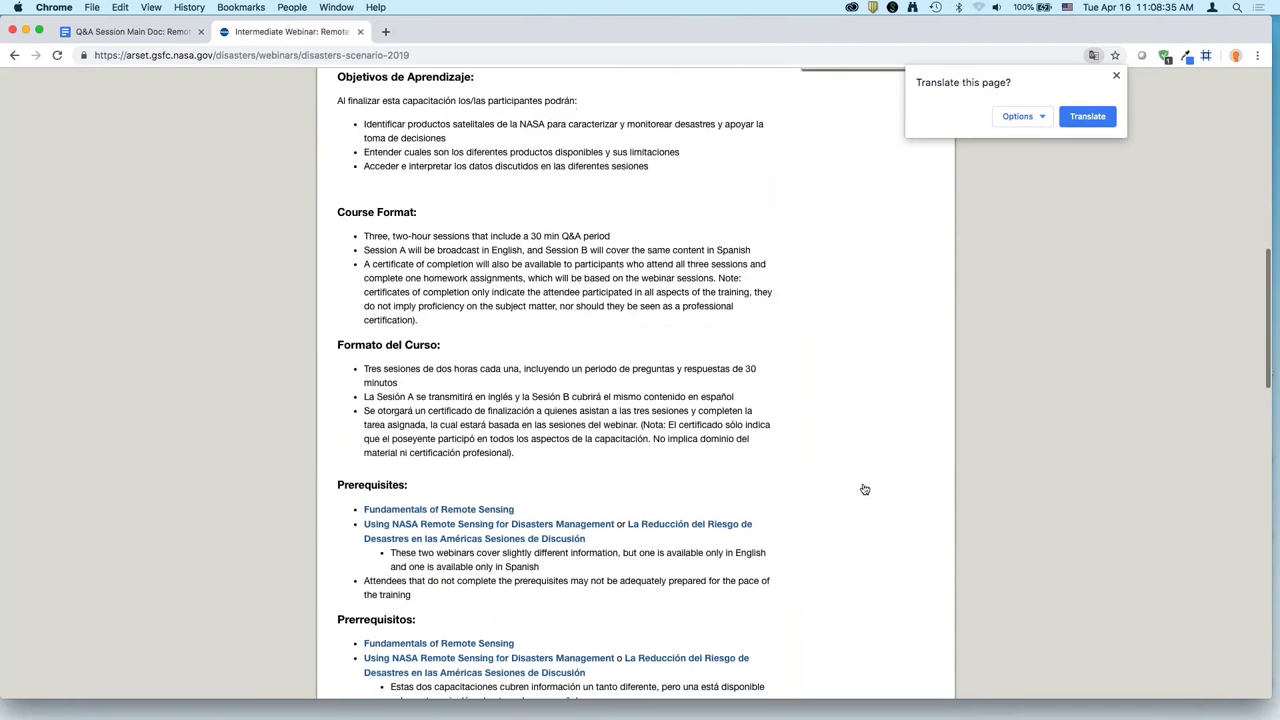
scroll(864, 488, "down", 15)
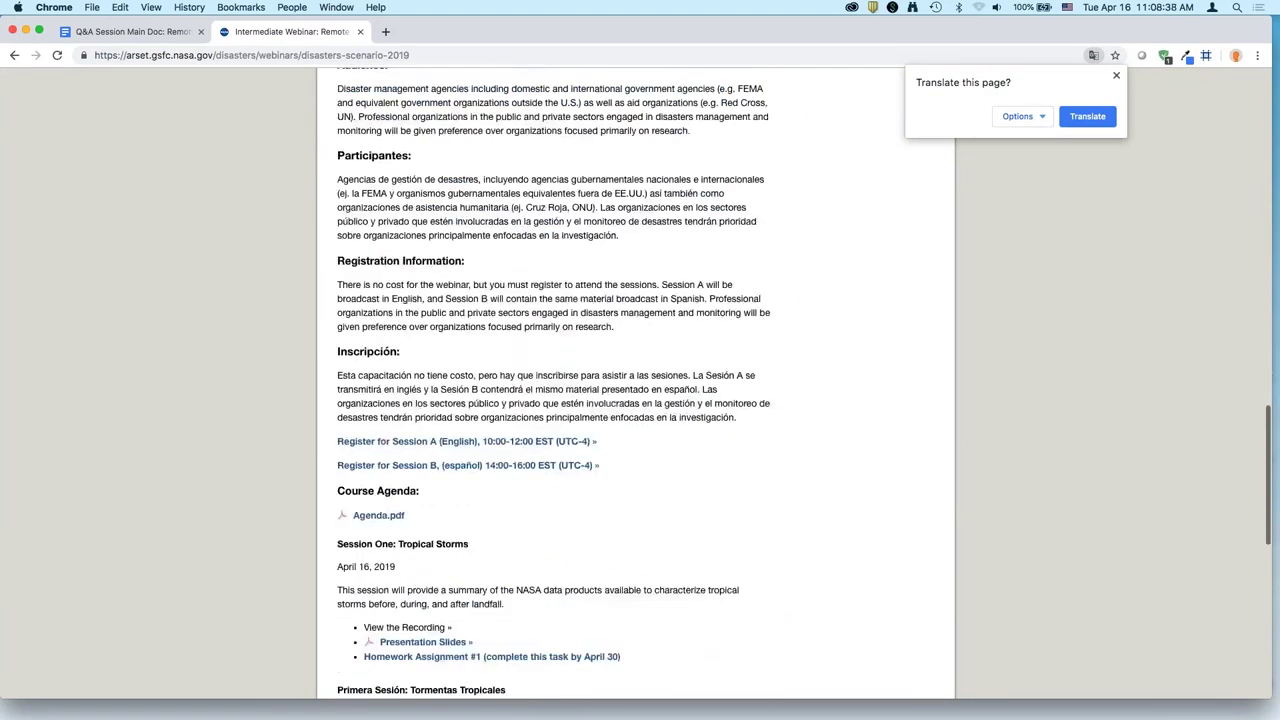
scroll(864, 488, "down", 2)
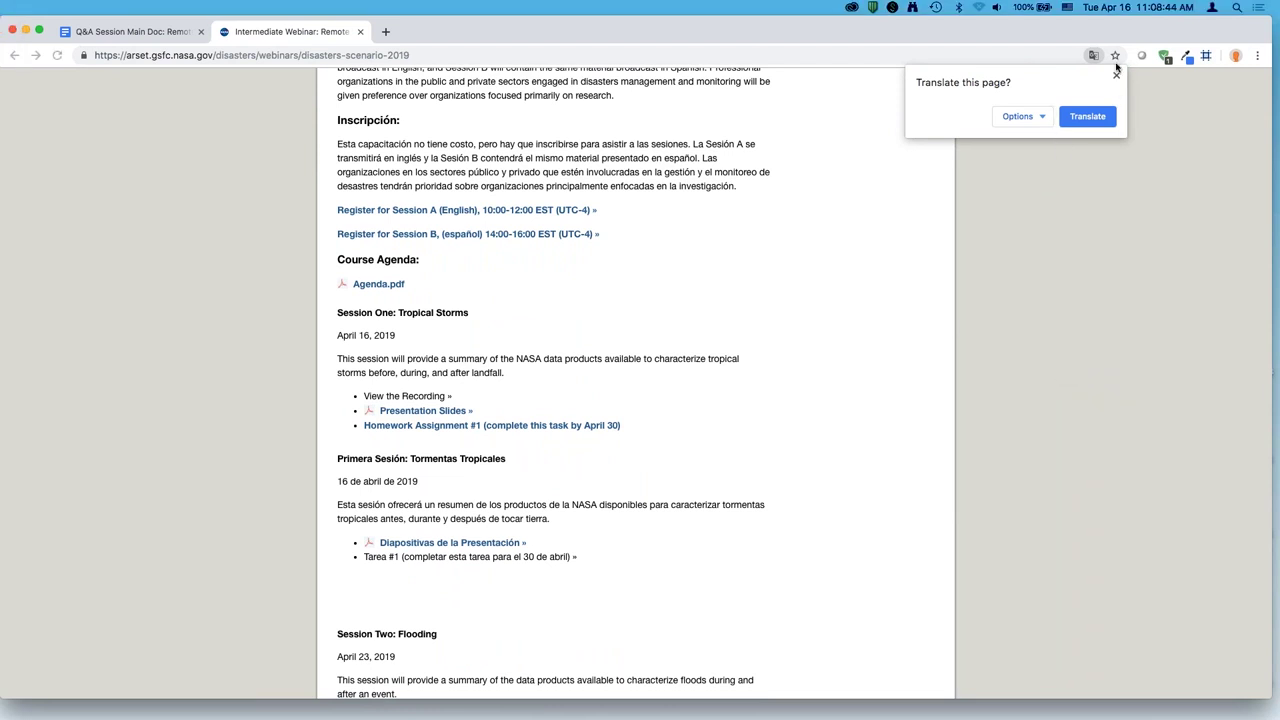
left_click(1116, 73)
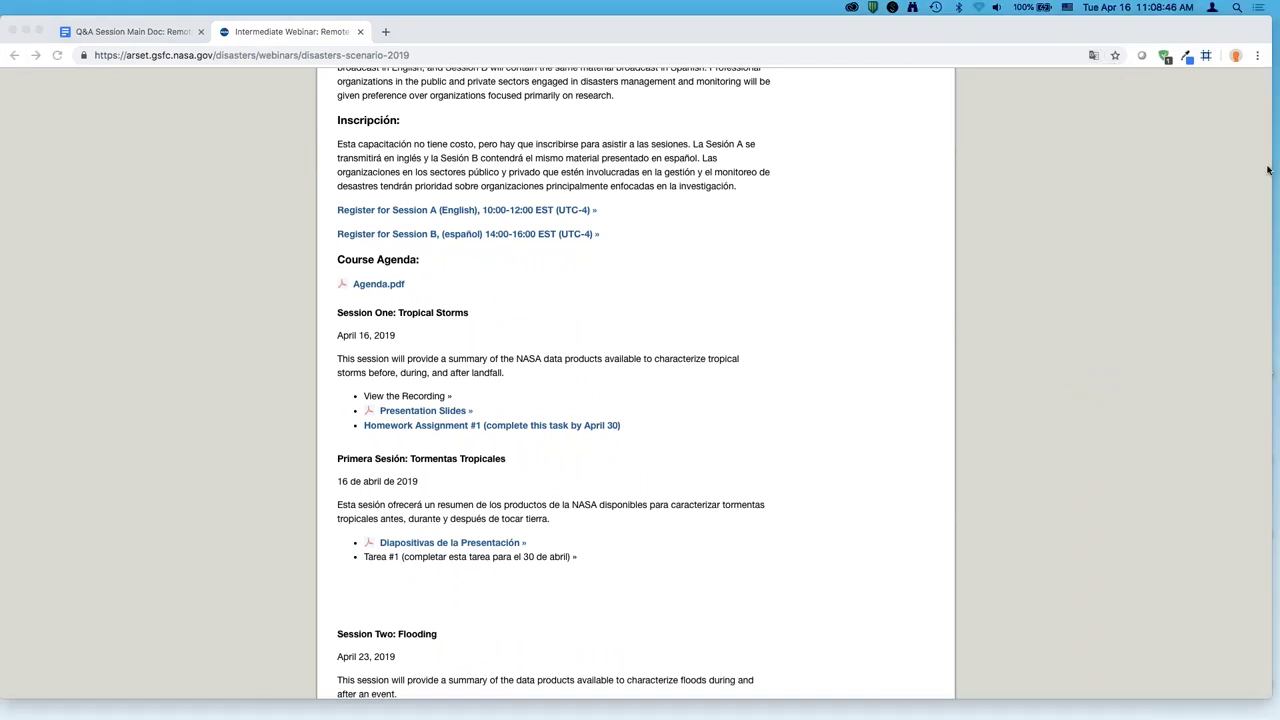
scroll(878, 338, "up", 15)
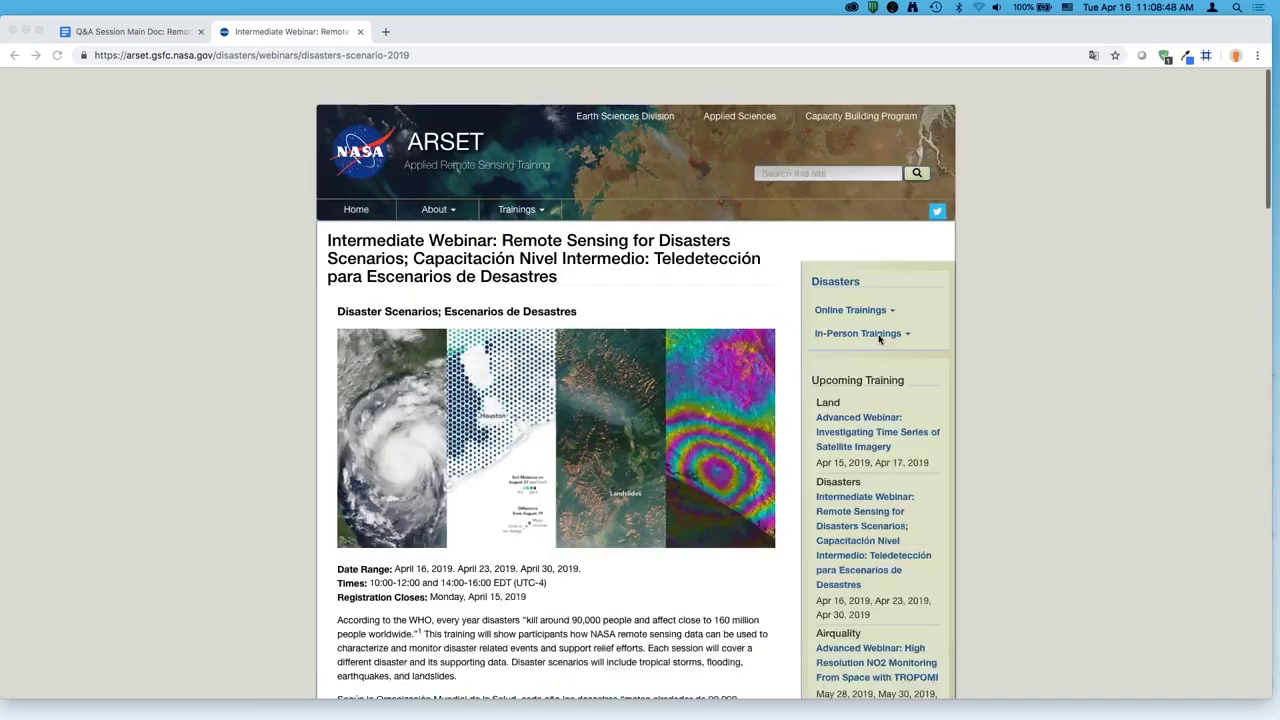